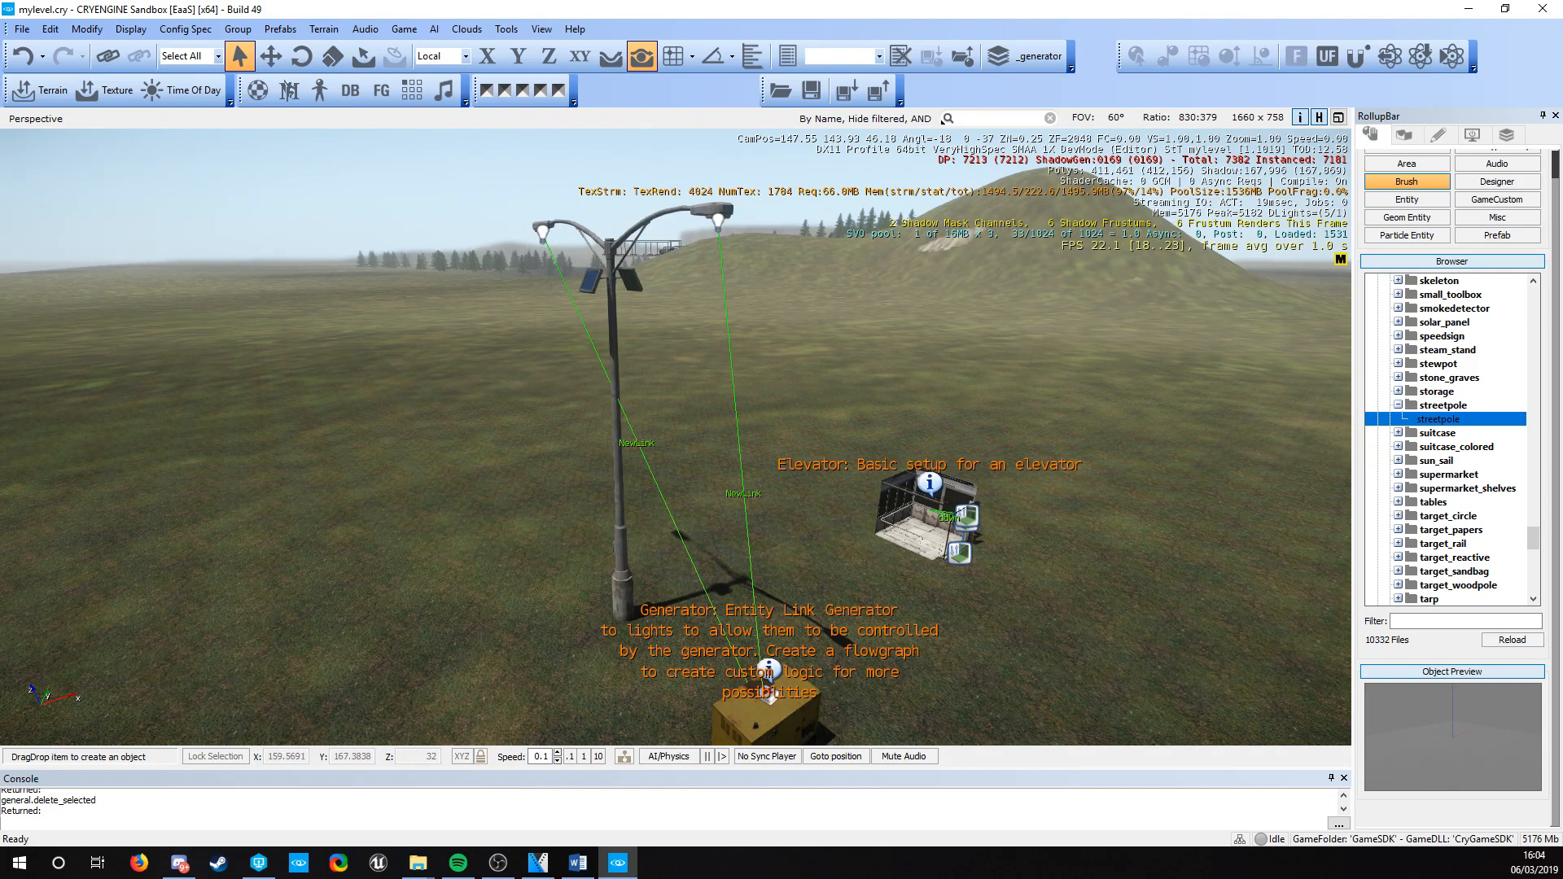
- Examine the existing street lamp, its two linked lights and the generator from several angles
right_click_drag(637, 523, 700, 716)
key("a")
key("w")
right_click_drag(636, 523, 604, 368)
key("s")
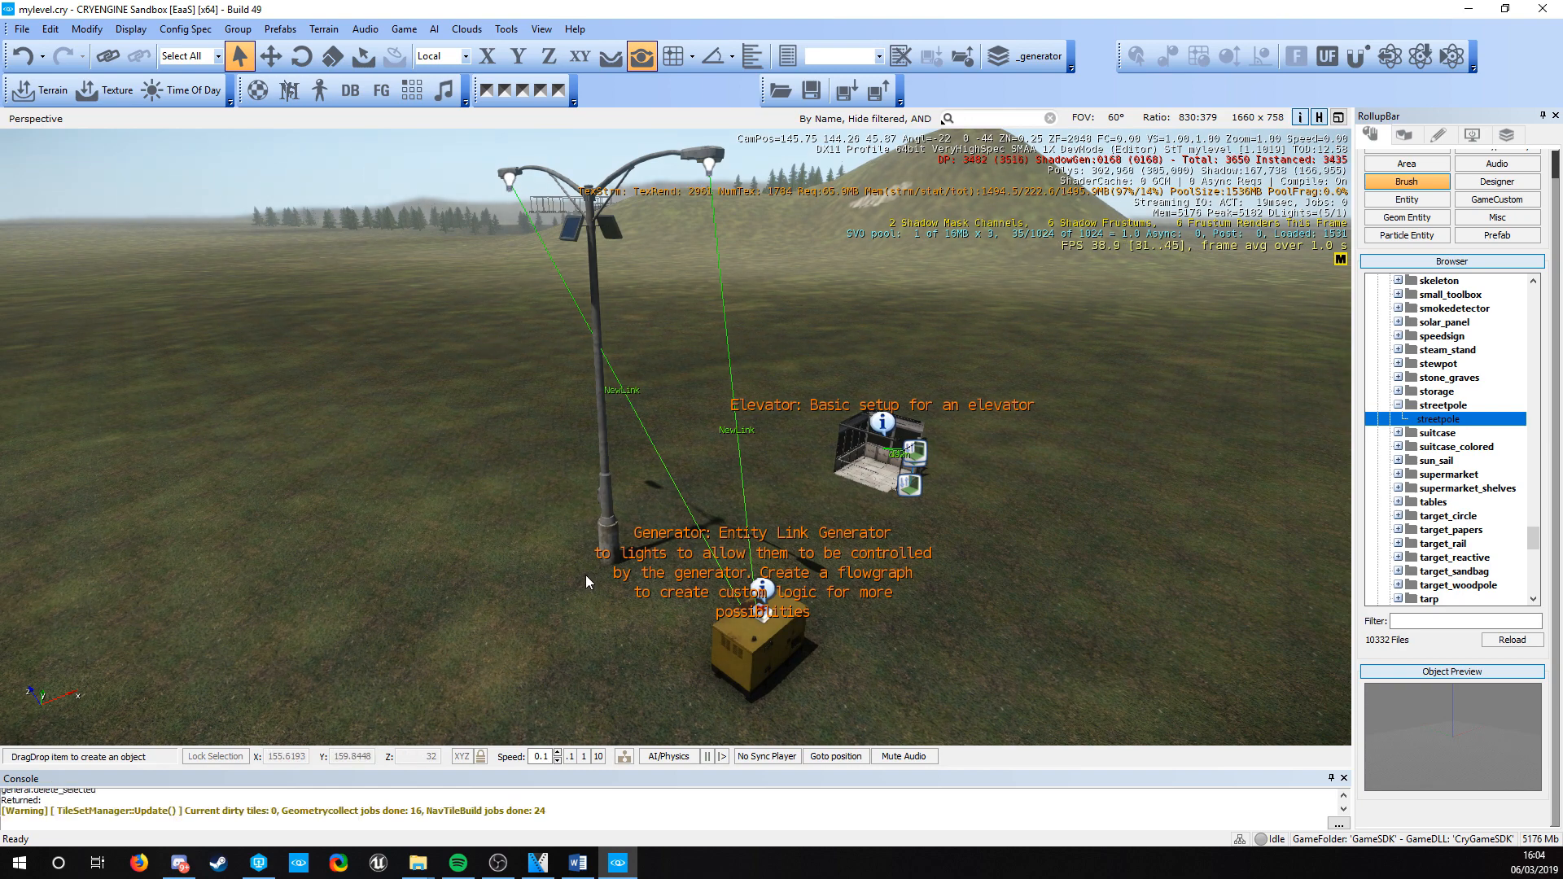
key("w")
mouse_move(596, 573)
right_mouse_down()
mouse_move(795, 626)
mouse_move(599, 603)
right_mouse_up()
key("a")
key("s")
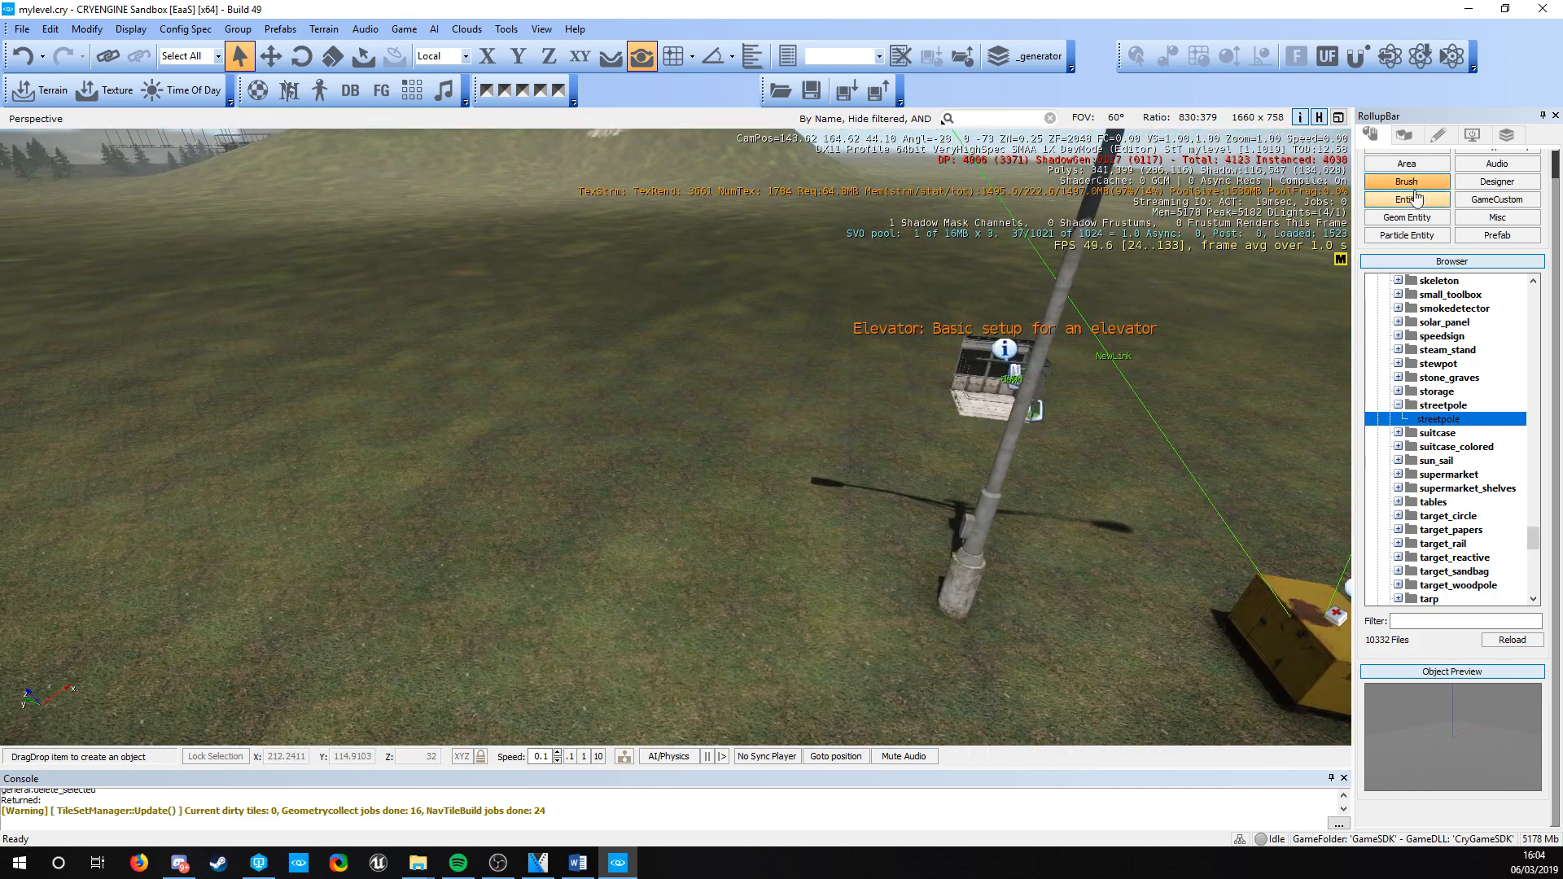
- Filter the entities for "gener" and place a DieselGeneratorModern on the open grass away from the existing street lamp
left_click(1402, 203)
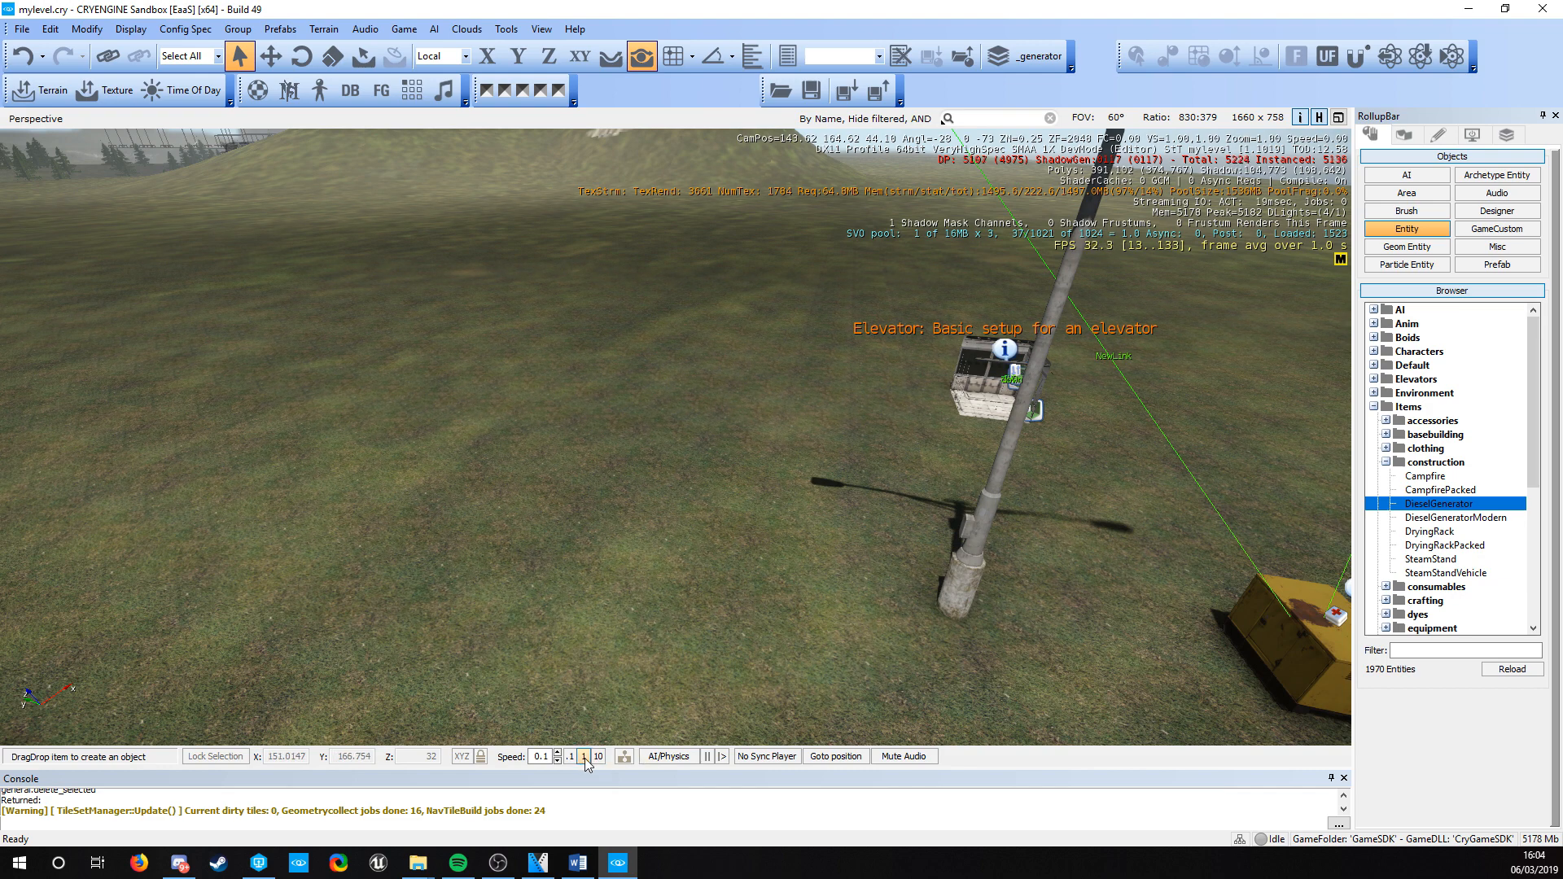
key("a")
right_click_drag(612, 671, 537, 652)
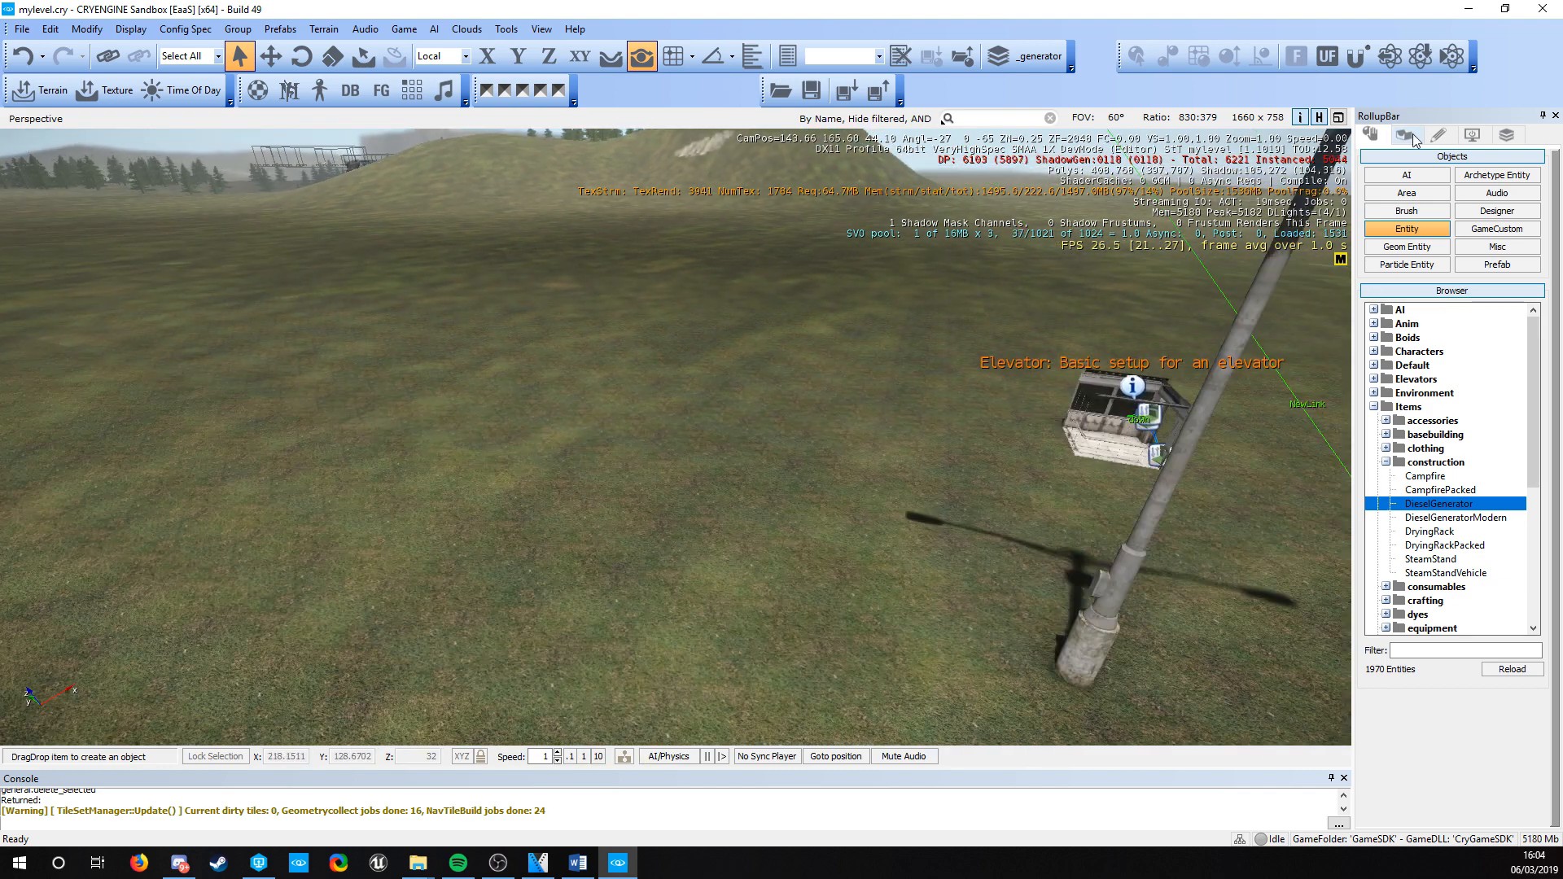
left_click(1414, 228)
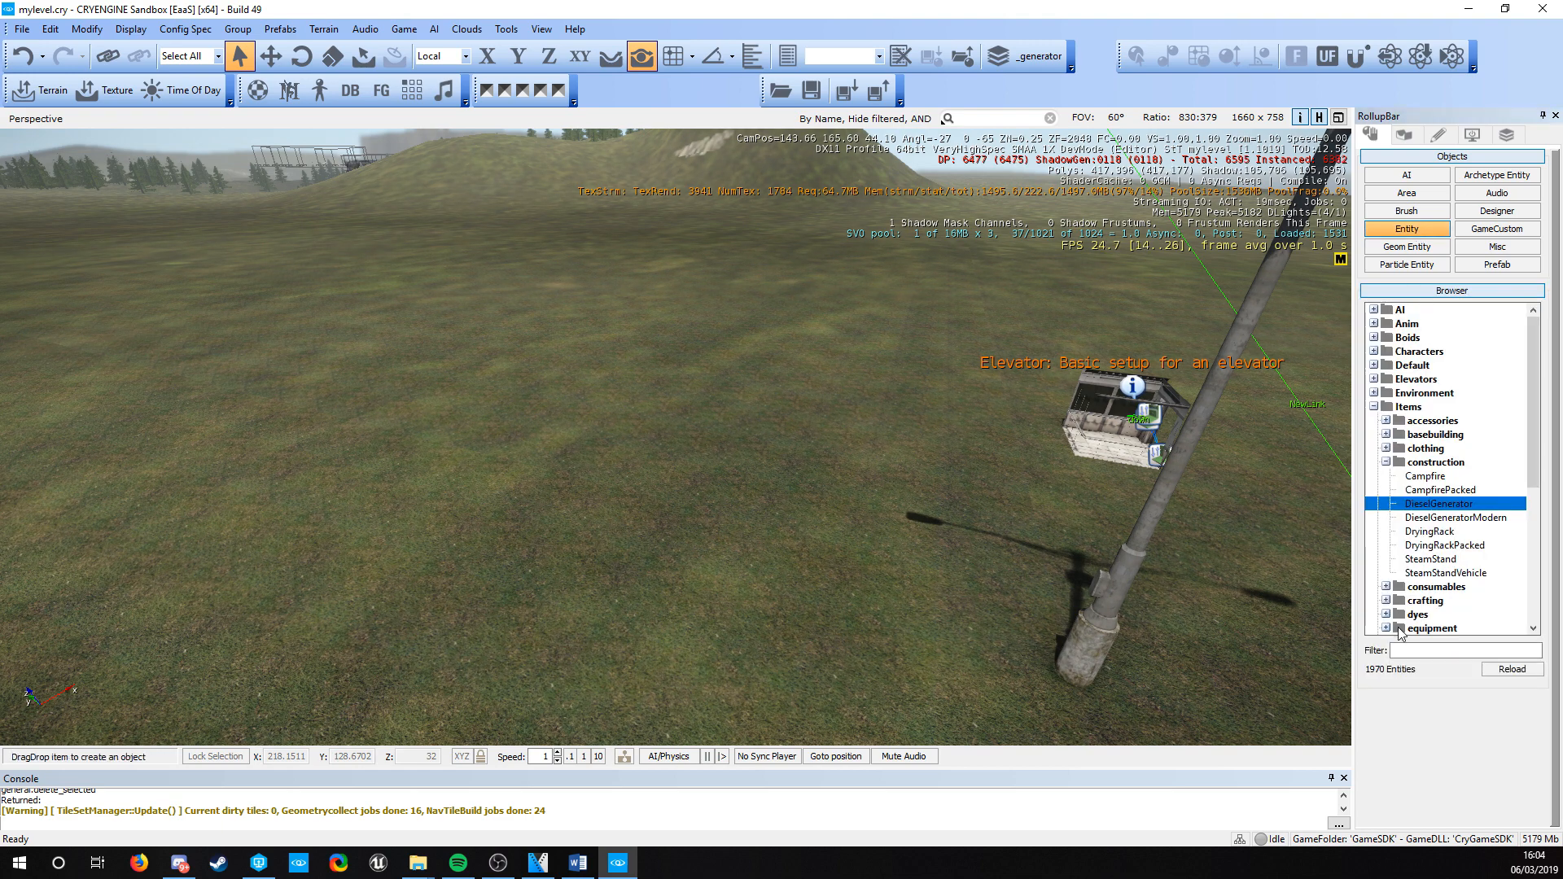
left_click(1424, 651)
type("f")
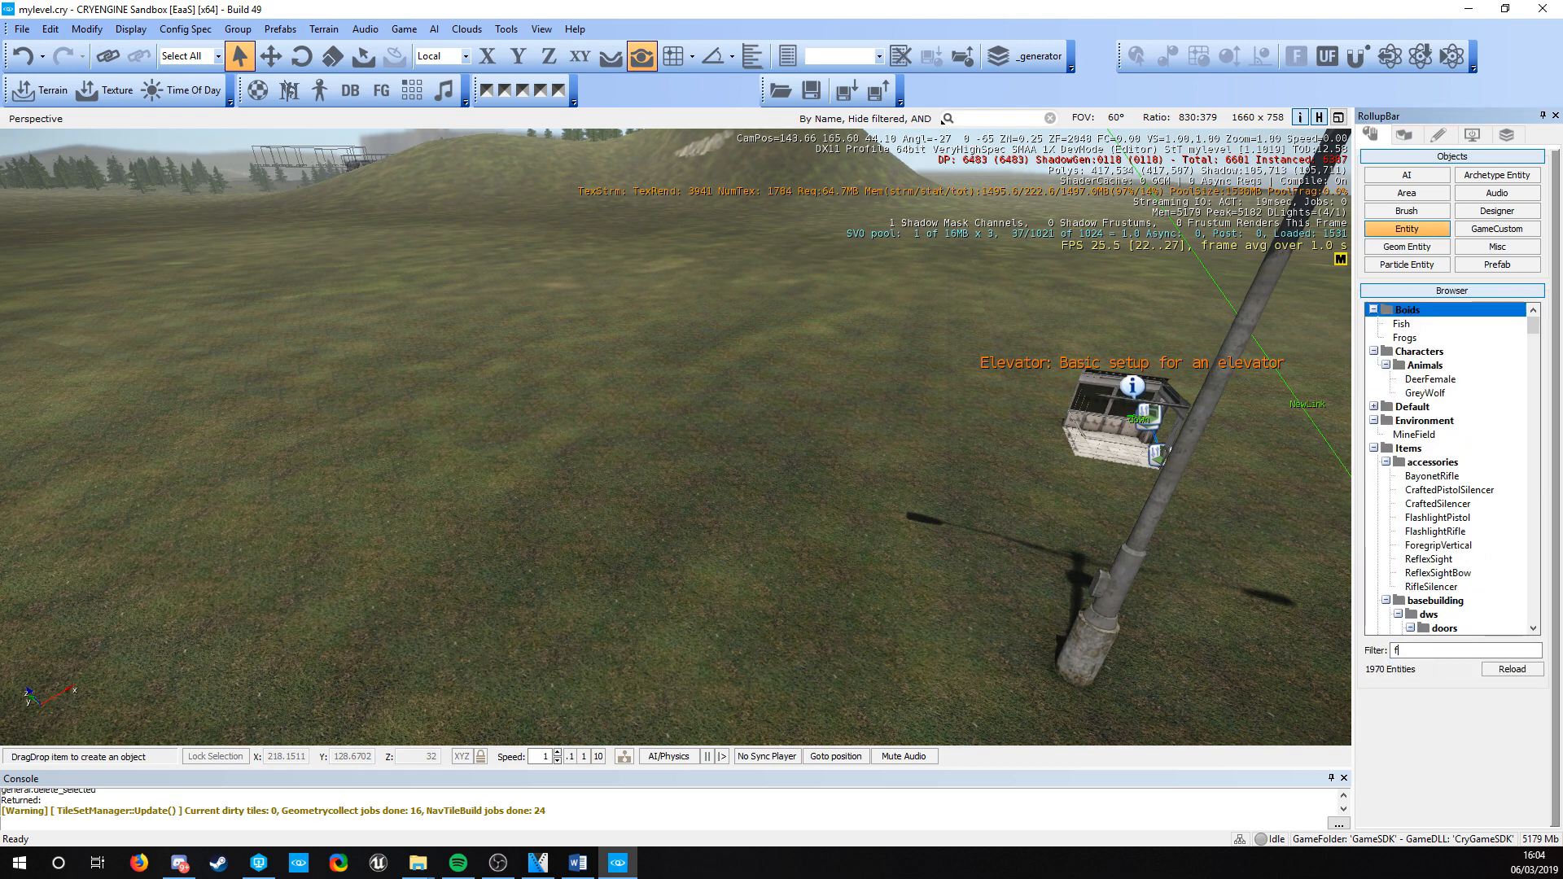
type("ener")
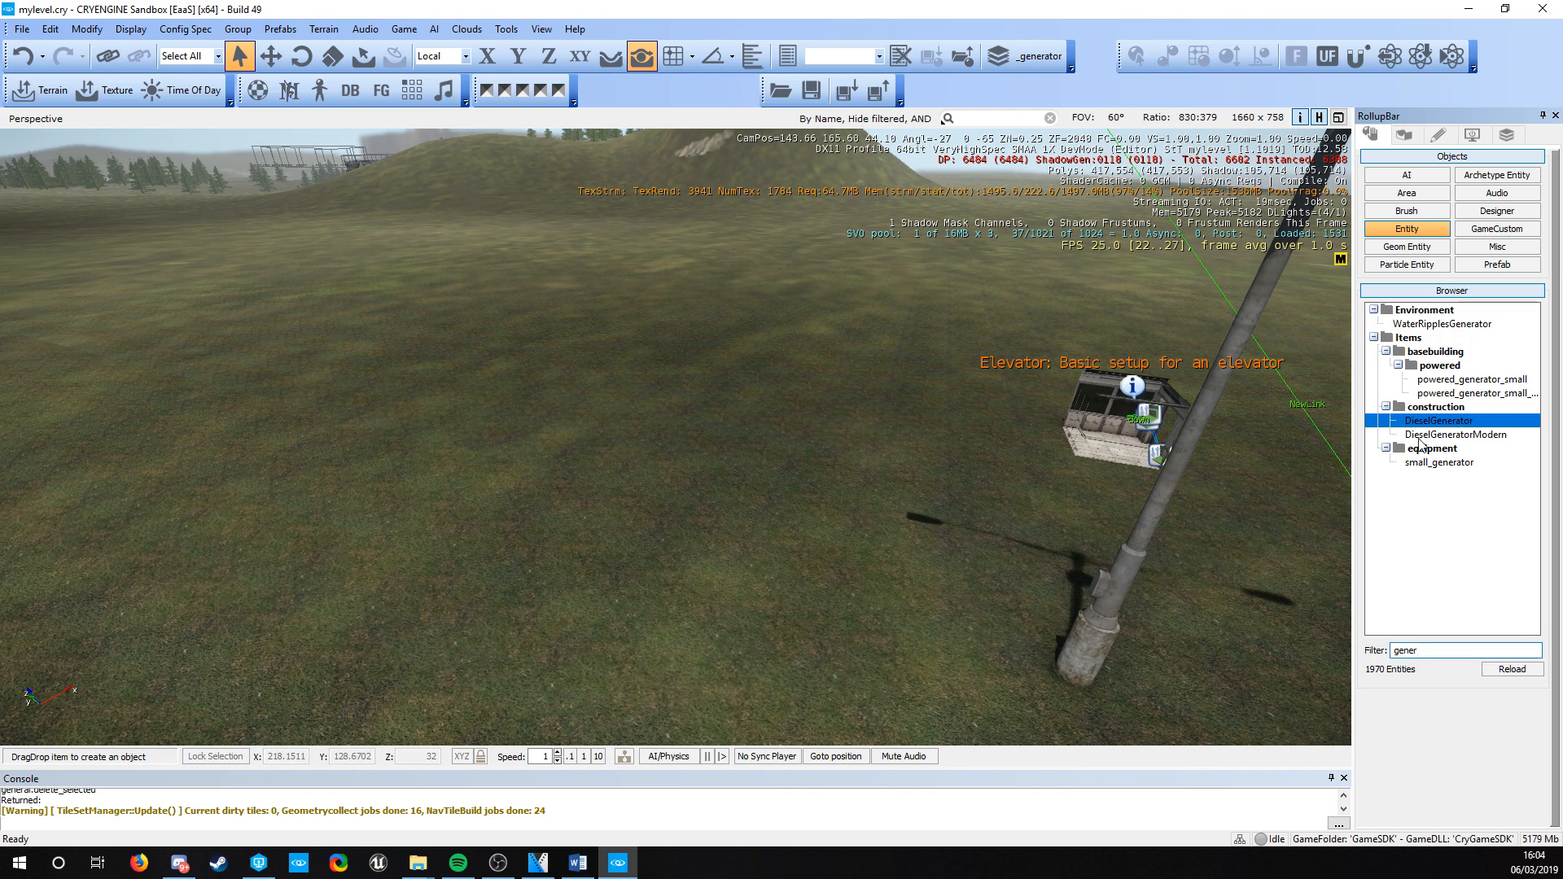
left_click(1424, 435)
left_click_drag(1461, 439, 493, 533)
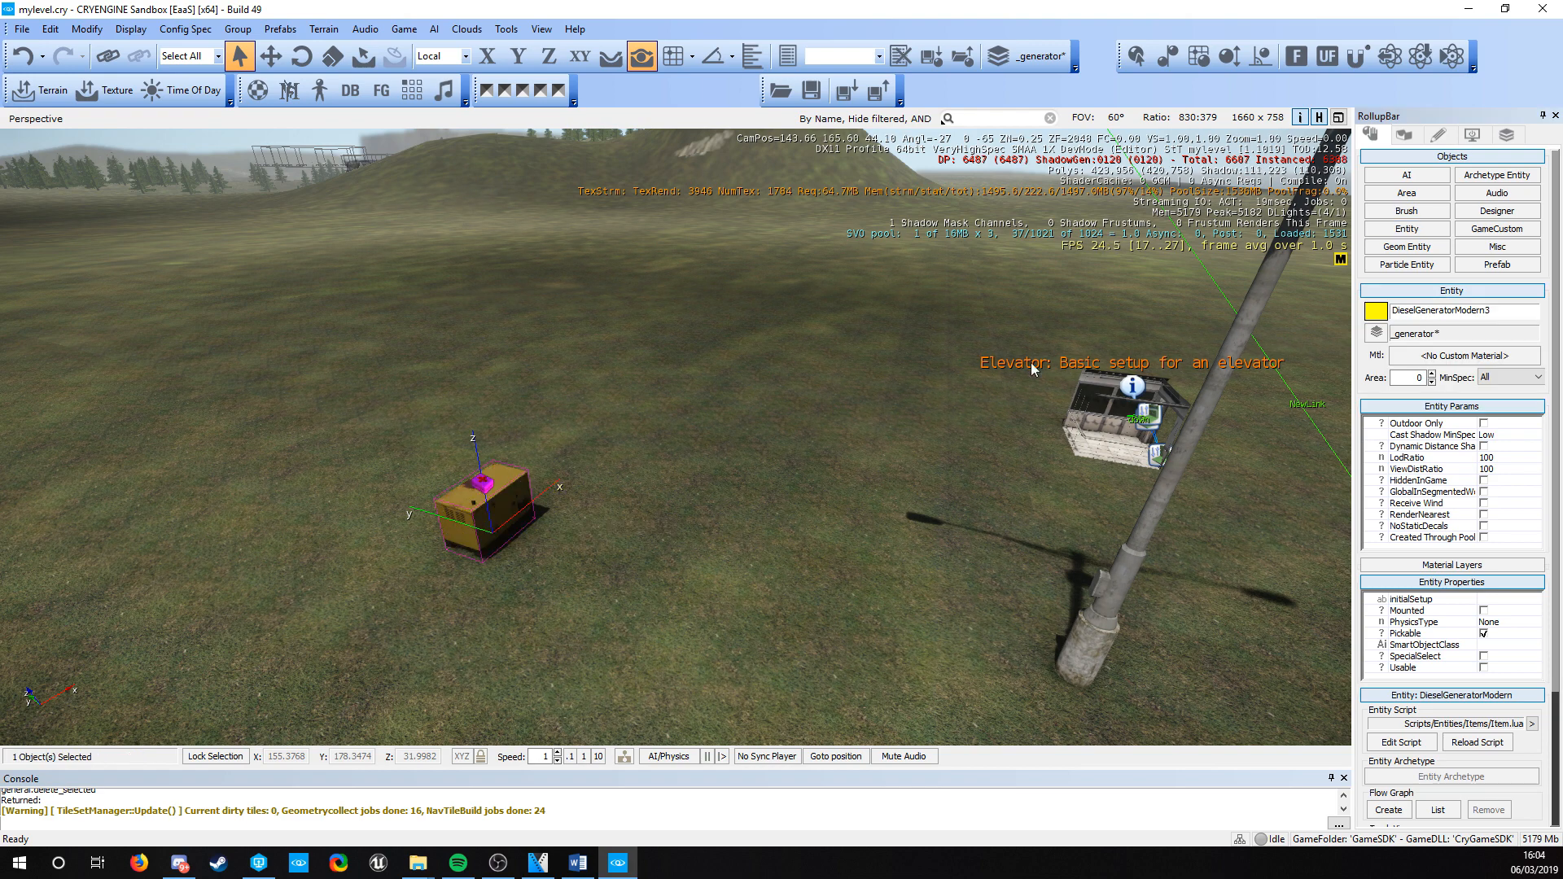
- Place a DieselGenerator entity from the construction items beside the modern generator
left_click(1412, 230)
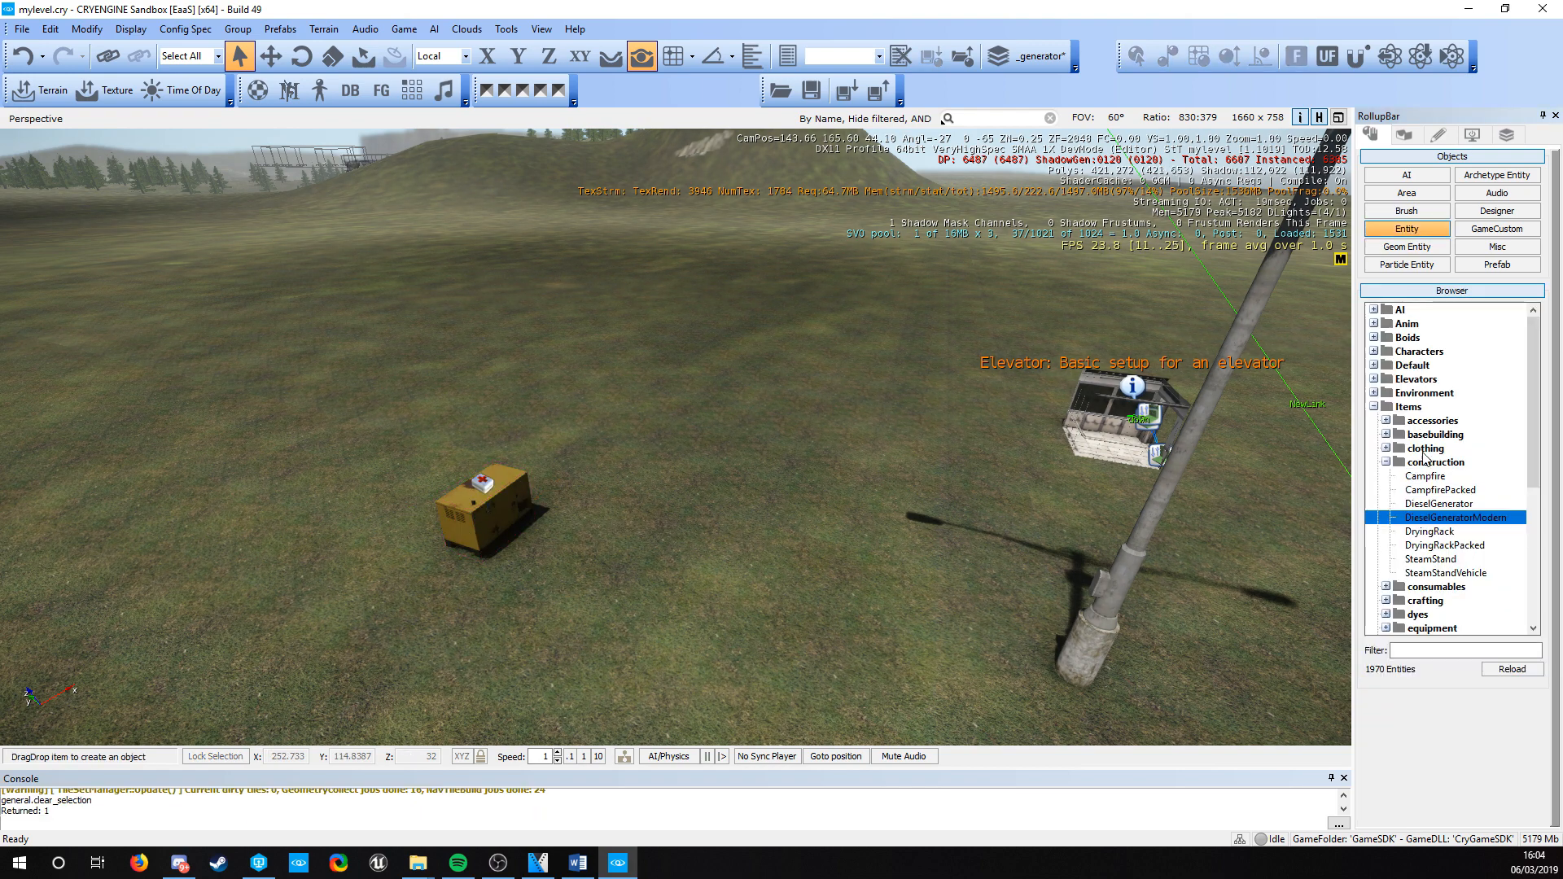
left_click_drag(1441, 507, 478, 535)
key("a")
right_click_drag(483, 516, 692, 501)
key("w")
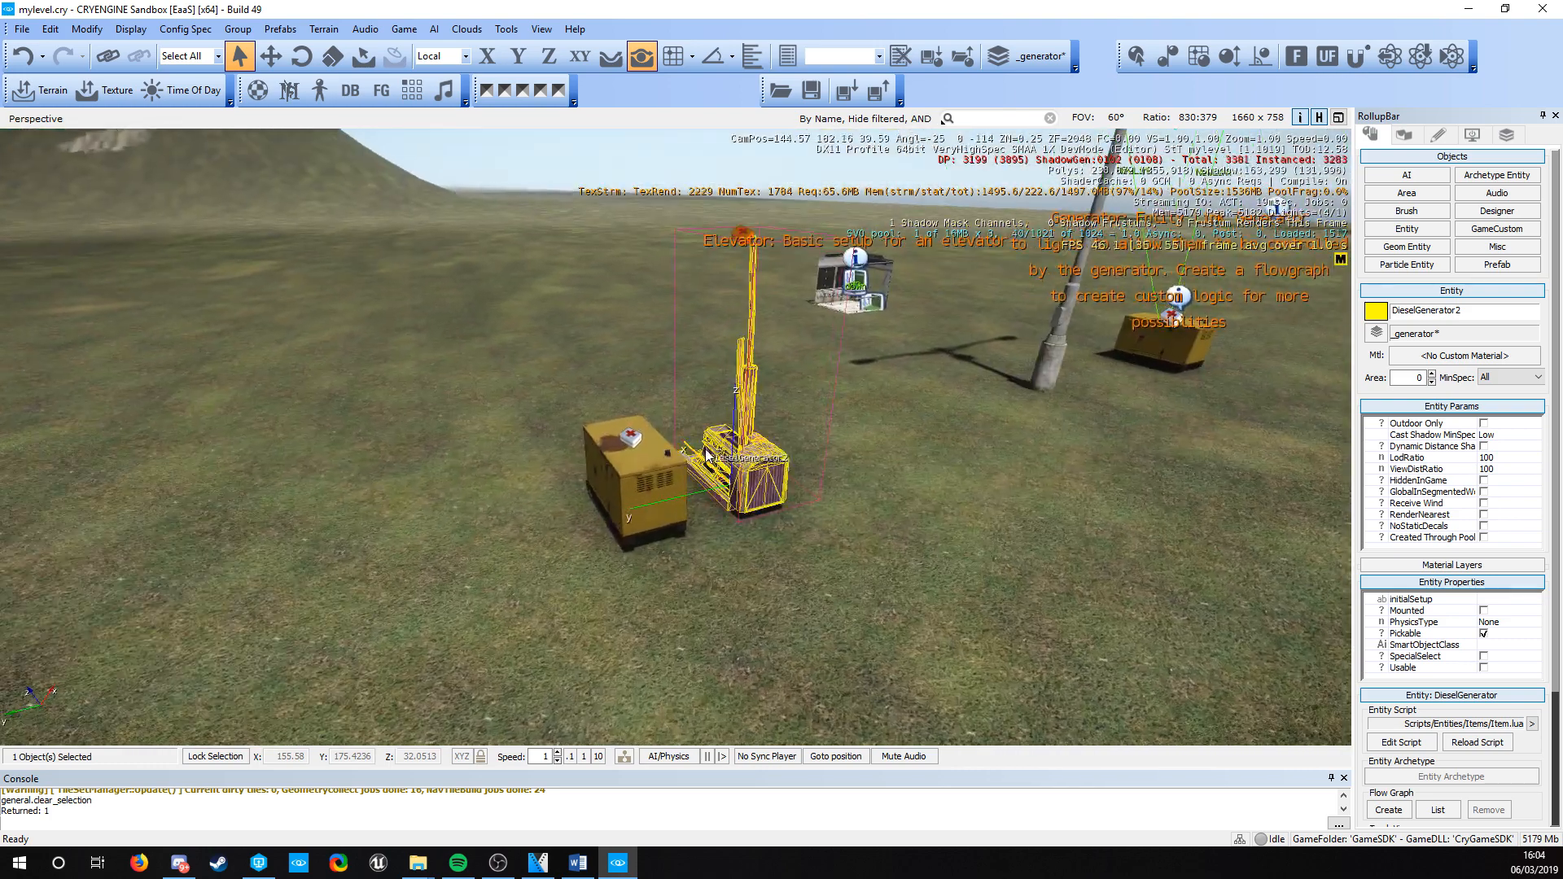
- Delete the old-style DieselGenerator standing next to the modern generator
left_click(775, 478)
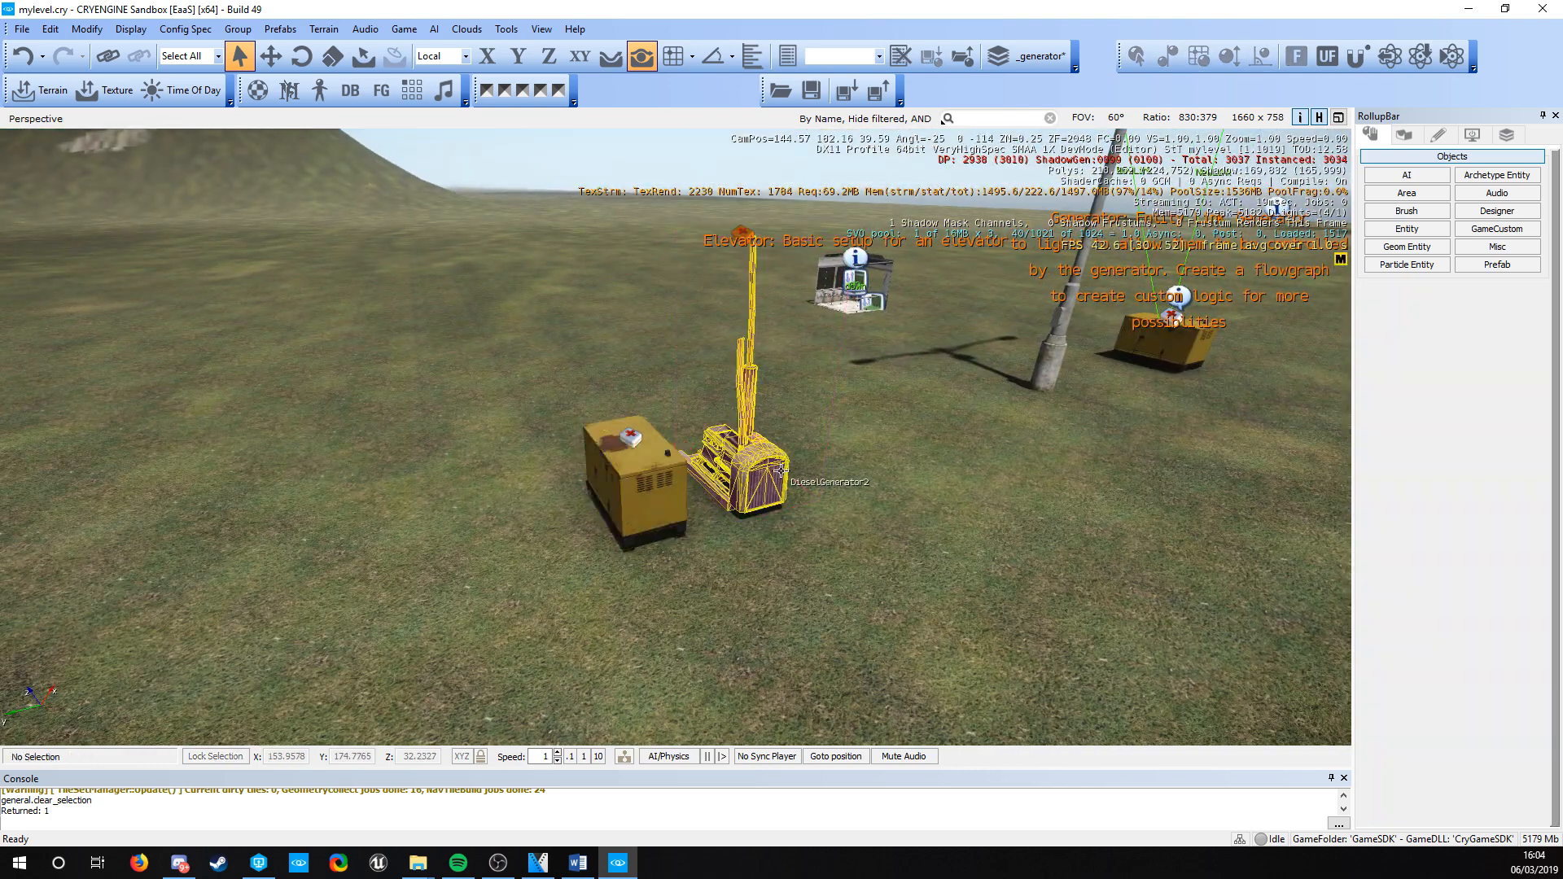
key("Delete")
left_click(697, 505)
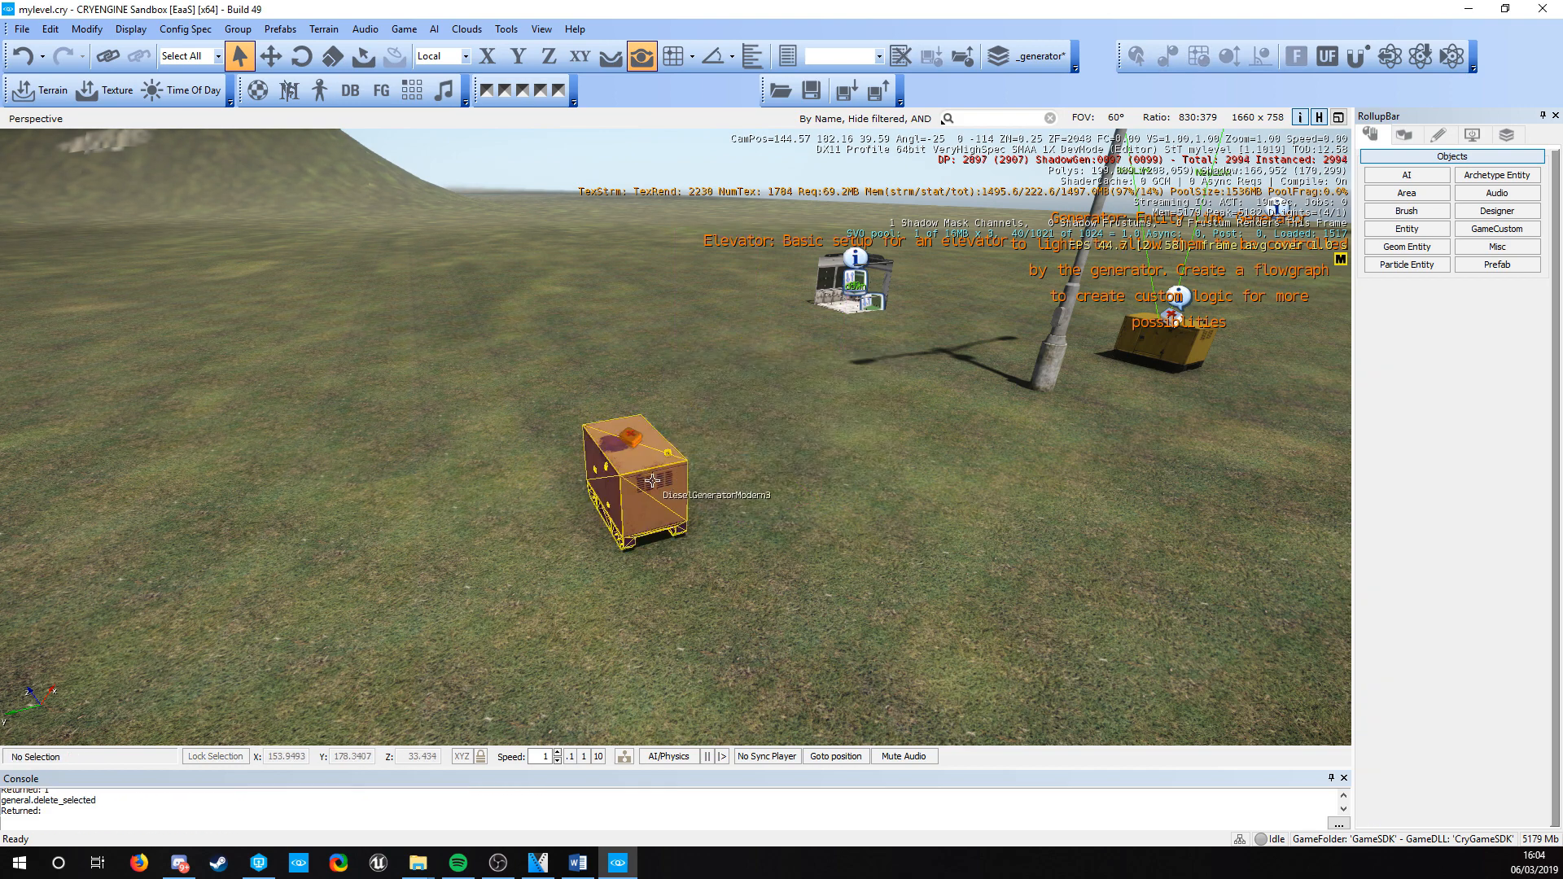
- Filter the brushes for "lightpo" and place a lightpole_residental beside the new modern generator, leaving nothing selected
left_click(651, 484)
right_click_drag(747, 509, 672, 509)
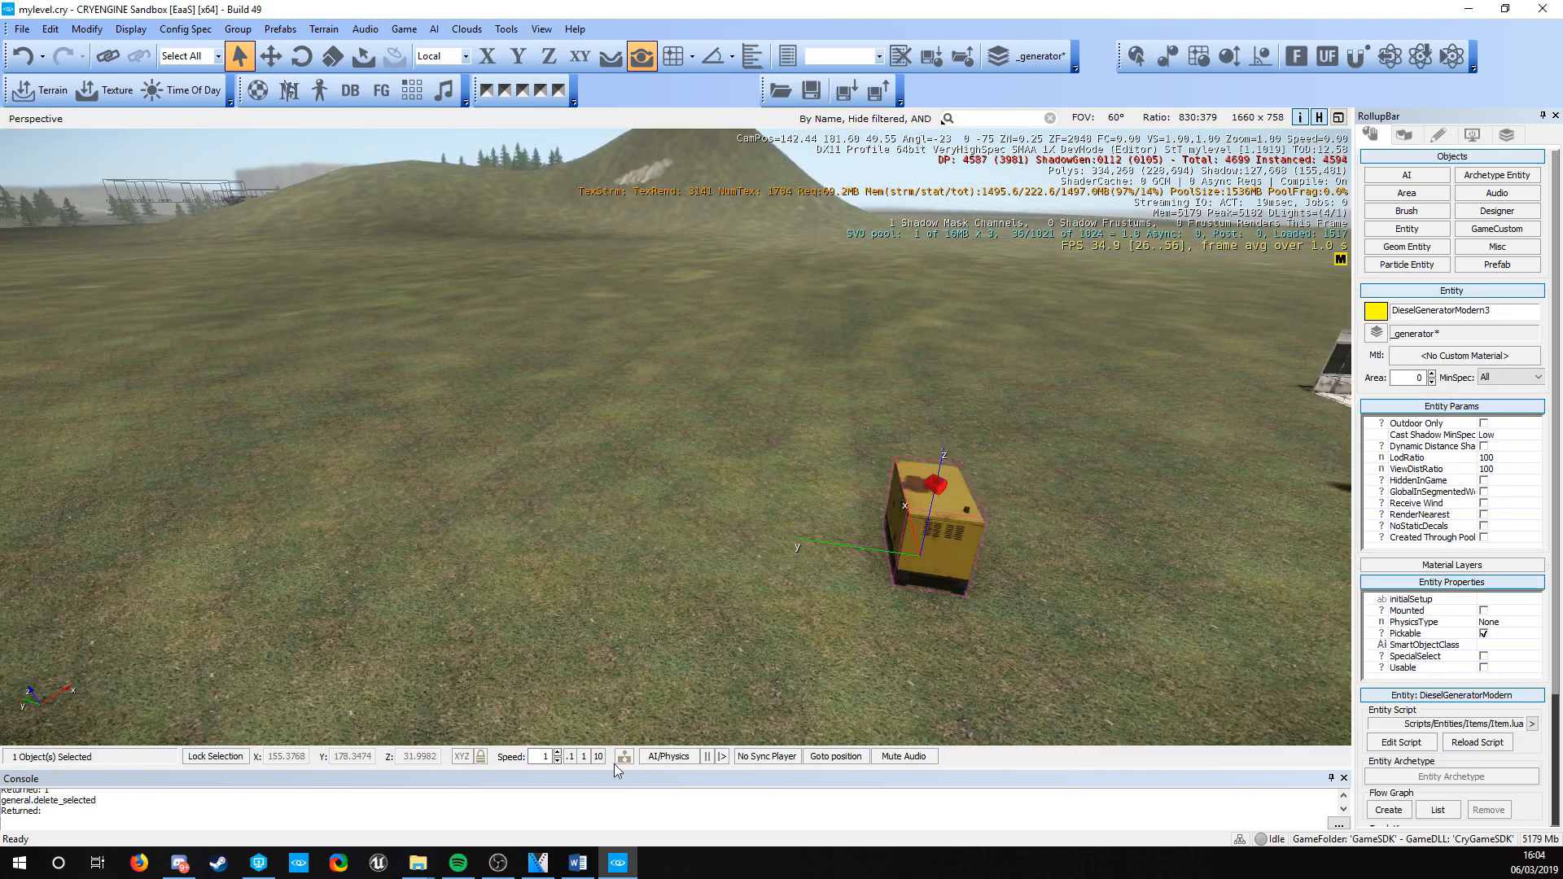
mouse_move(578, 651)
right_mouse_down()
mouse_move(868, 632)
mouse_move(779, 575)
mouse_move(451, 684)
right_mouse_up()
key("s")
key("d")
key("w")
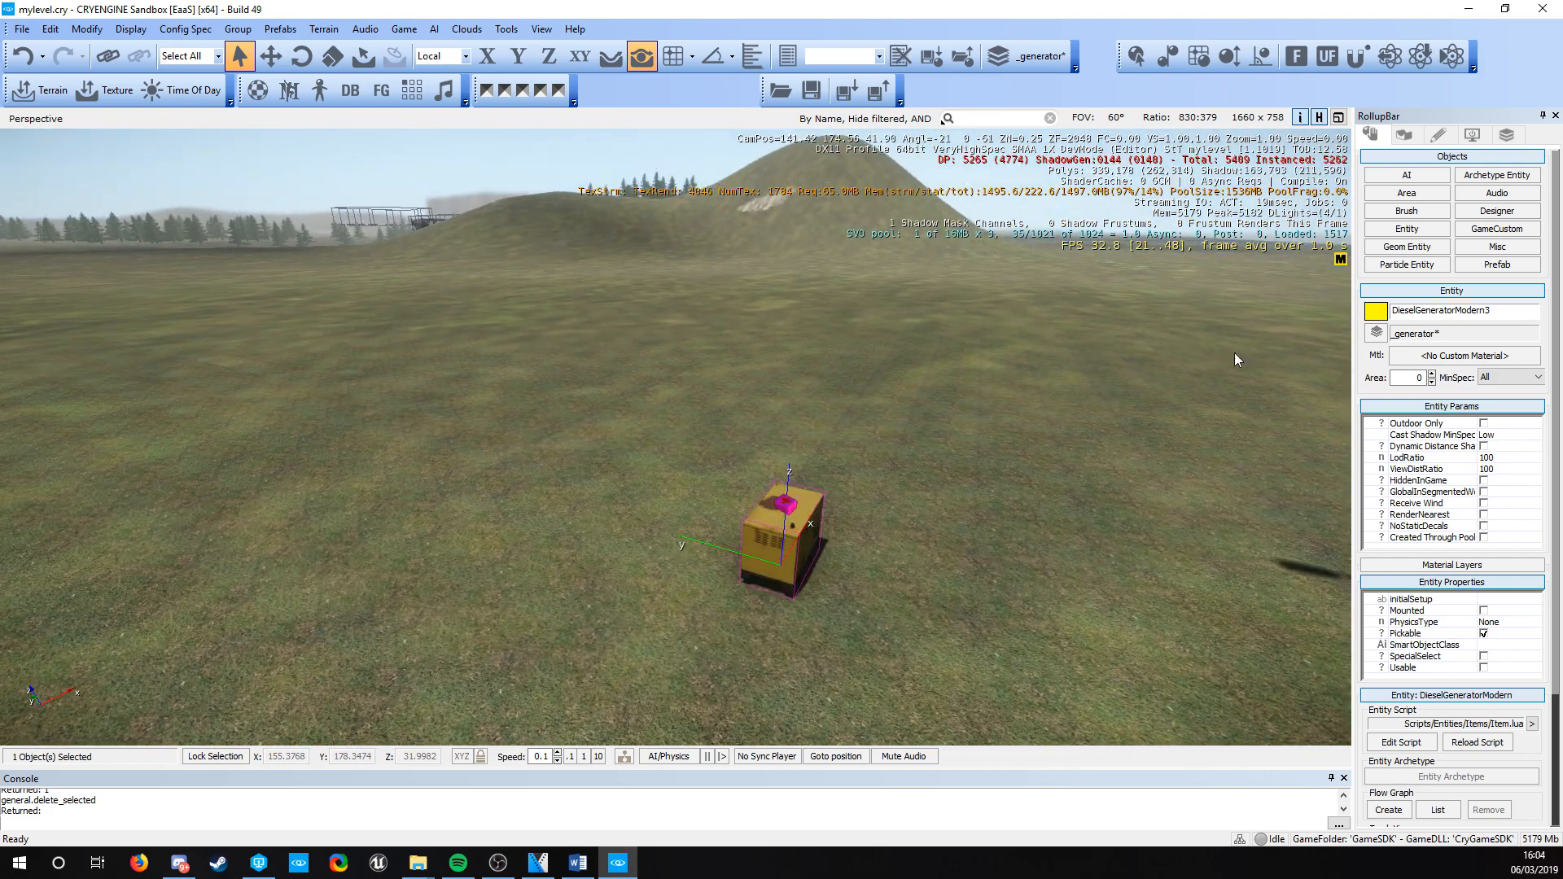
left_click(1407, 212)
left_click(1408, 651)
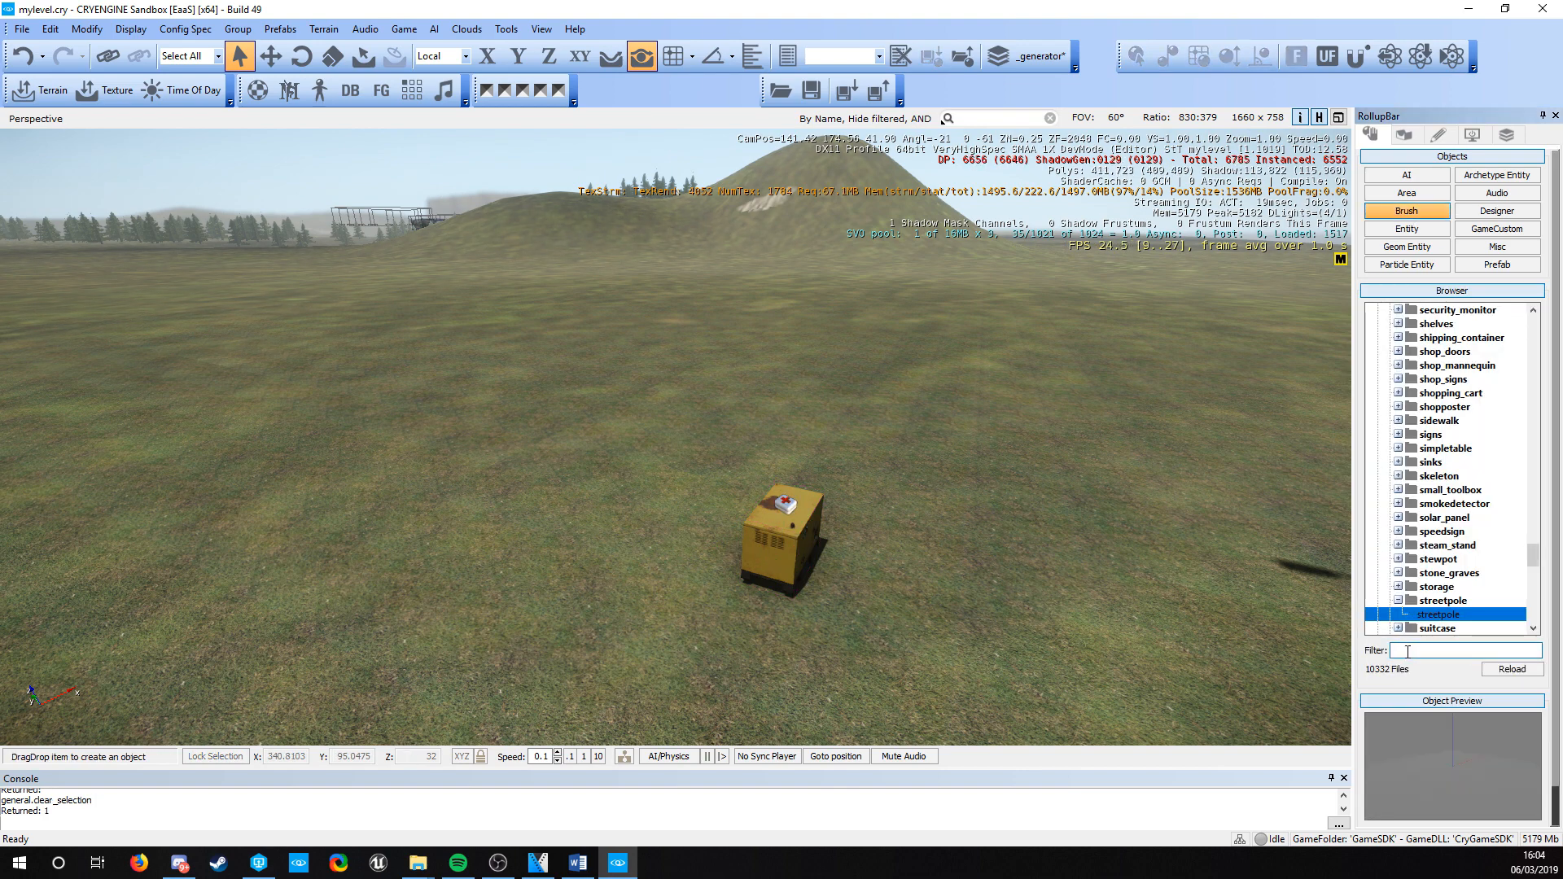
type("lightpo")
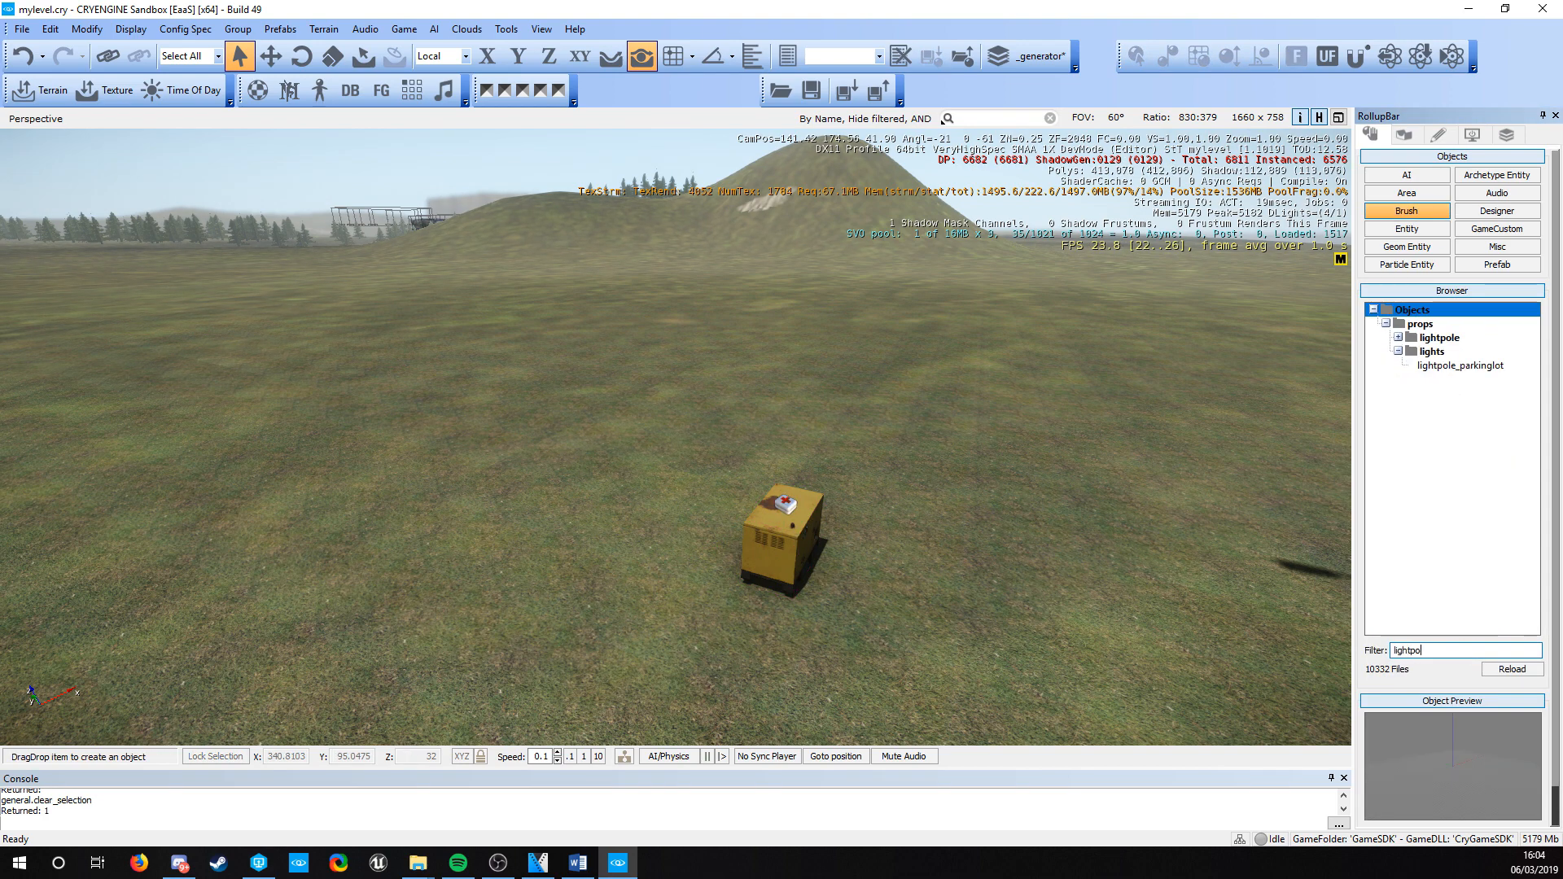
double_click(1439, 337)
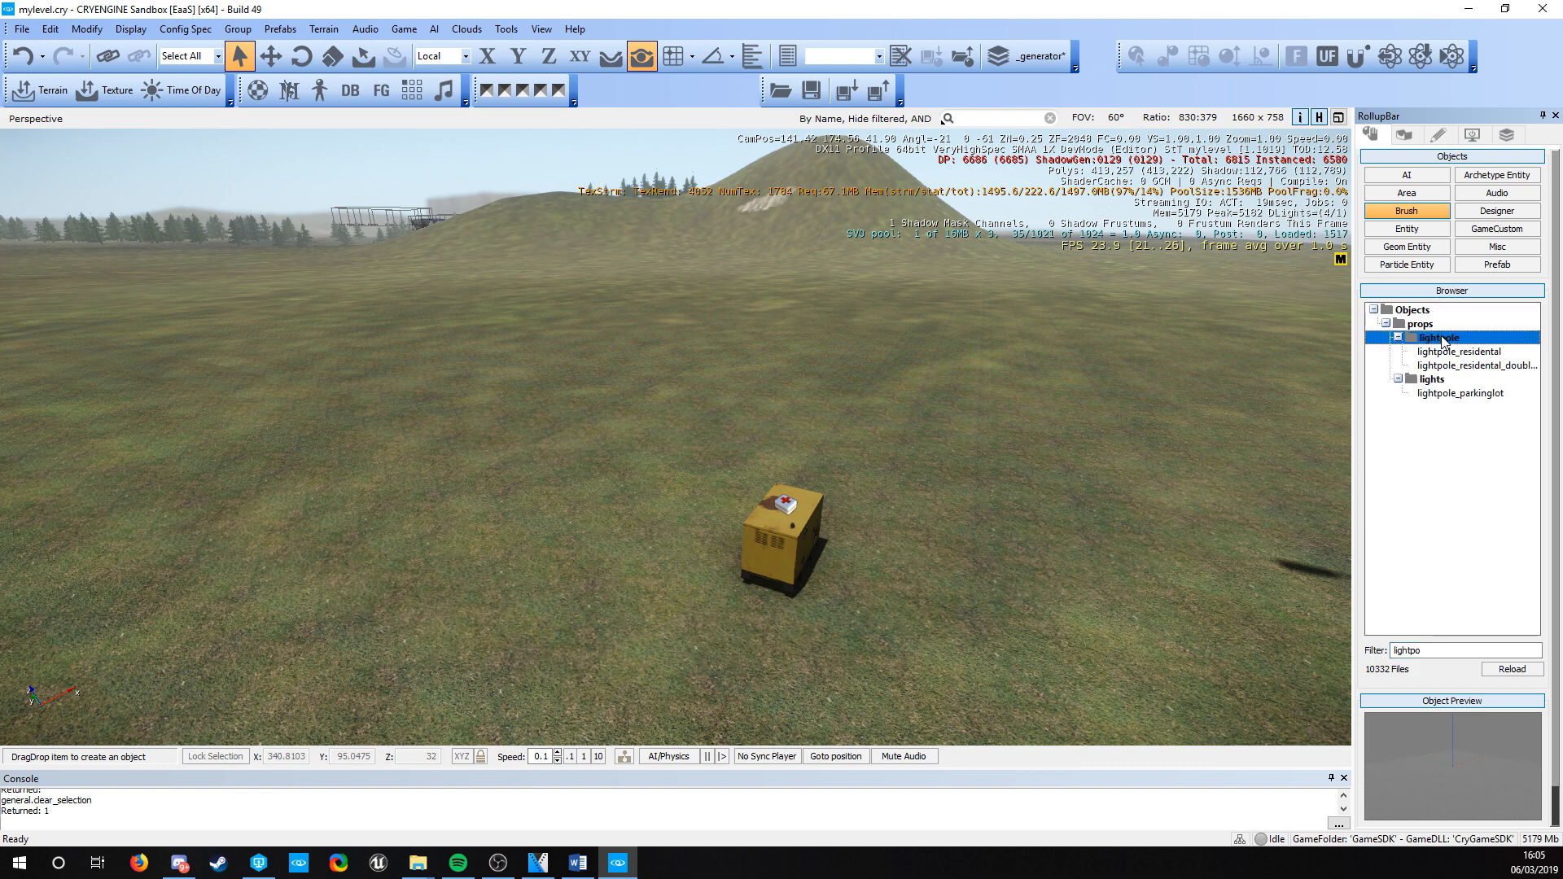
left_click(1474, 355)
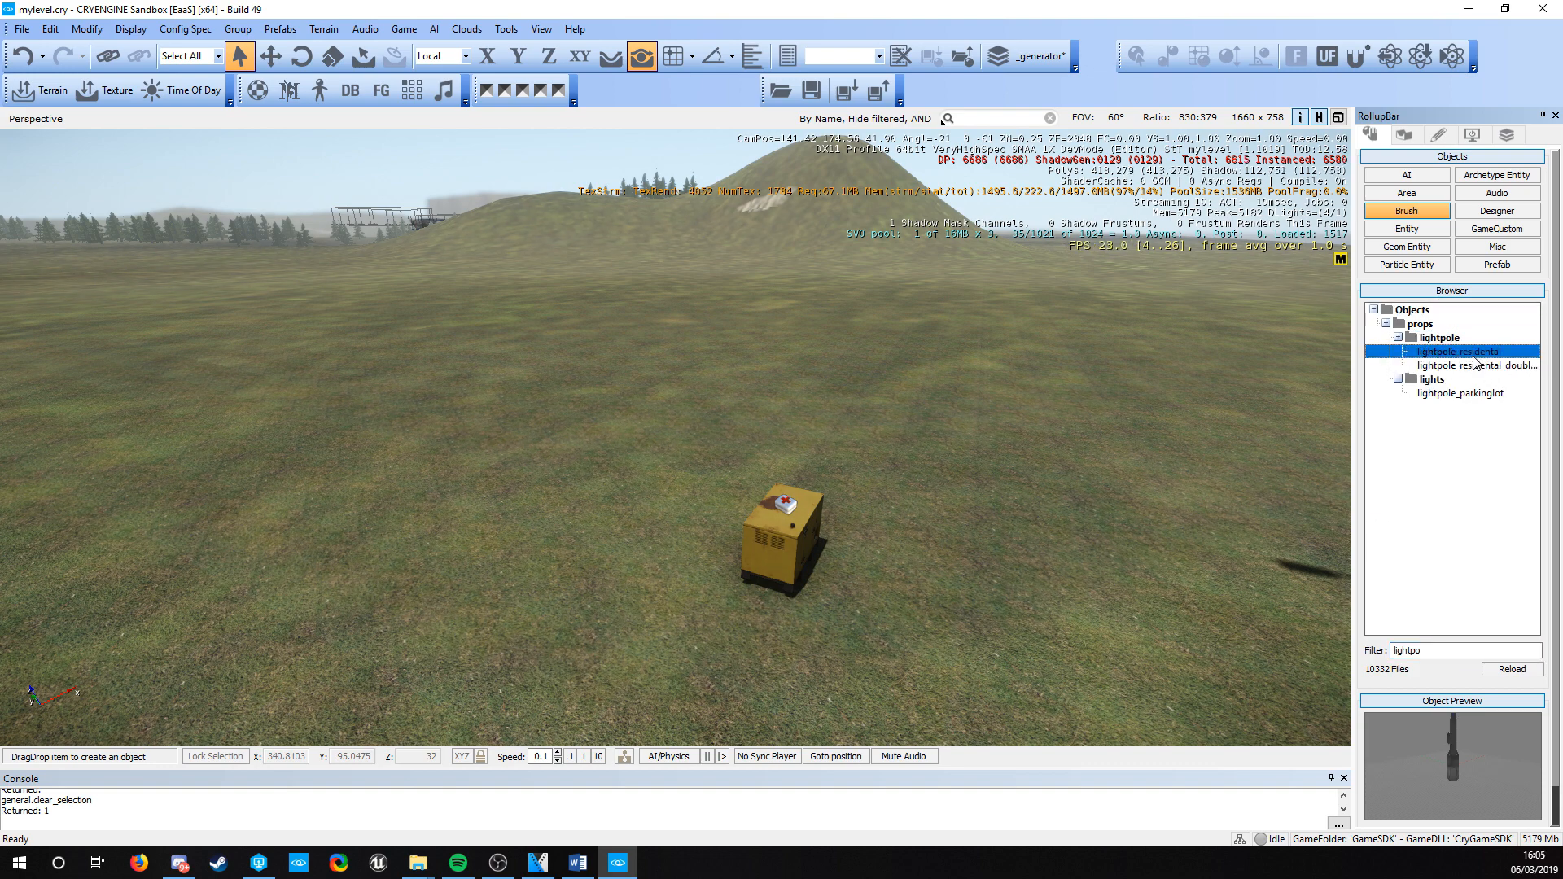
mouse_move(1471, 360)
left_mouse_down()
mouse_move(1017, 504)
mouse_move(565, 538)
mouse_move(684, 537)
left_mouse_up()
mouse_move(684, 537)
right_mouse_down()
mouse_move(695, 378)
mouse_move(697, 447)
right_mouse_up()
left_click(583, 595)
key("w")
right_click_drag(608, 583, 567, 542)
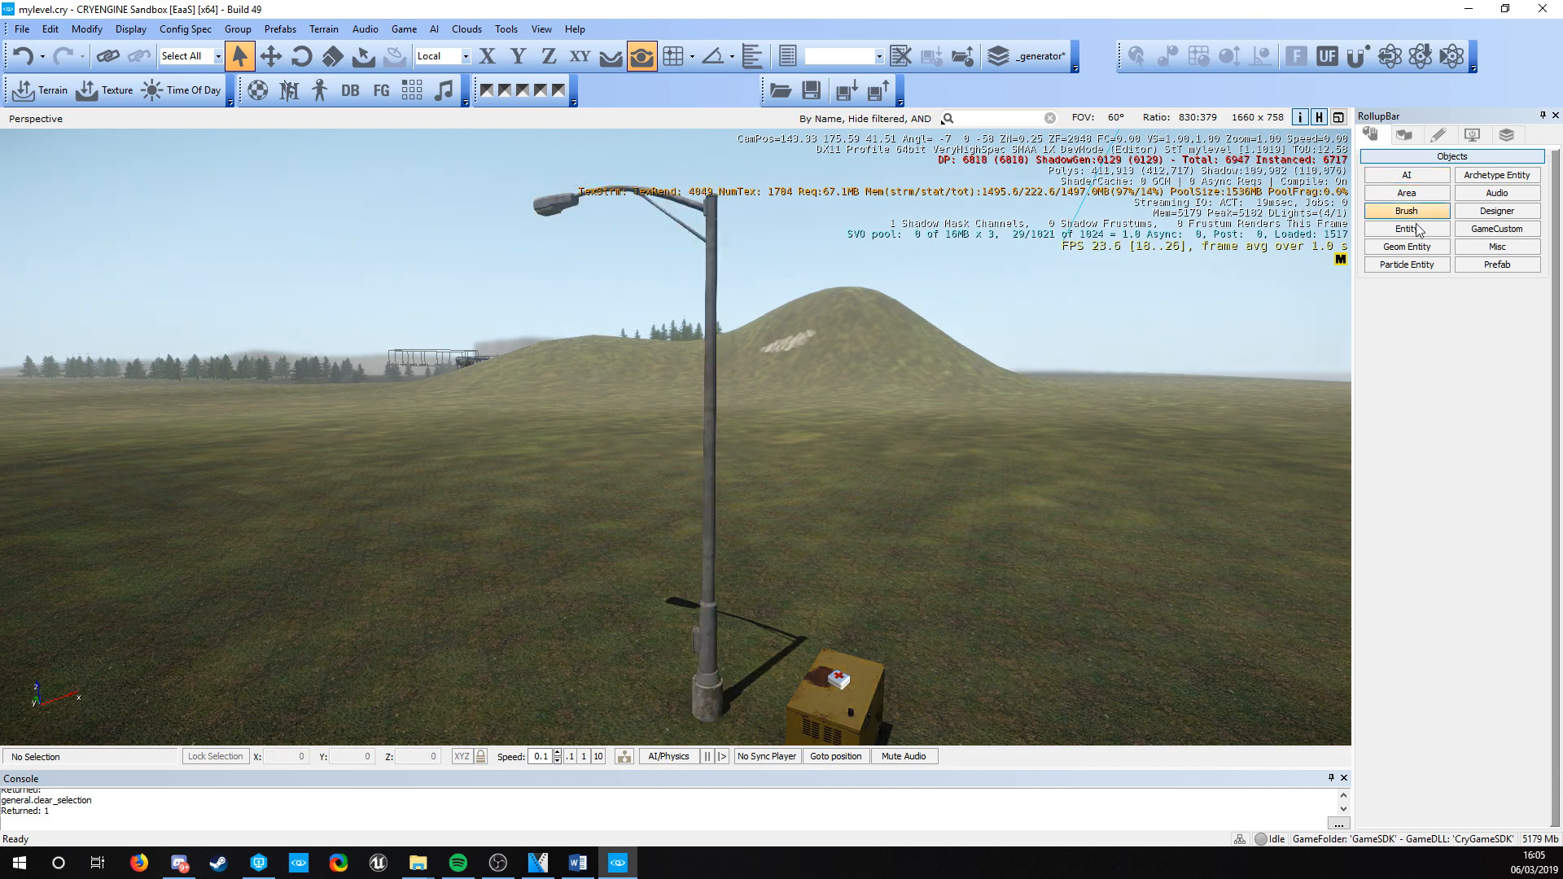
- Filter the entities for "light", place a Light from the Lights group near the new pole, and activate the Move tool
left_click(1405, 233)
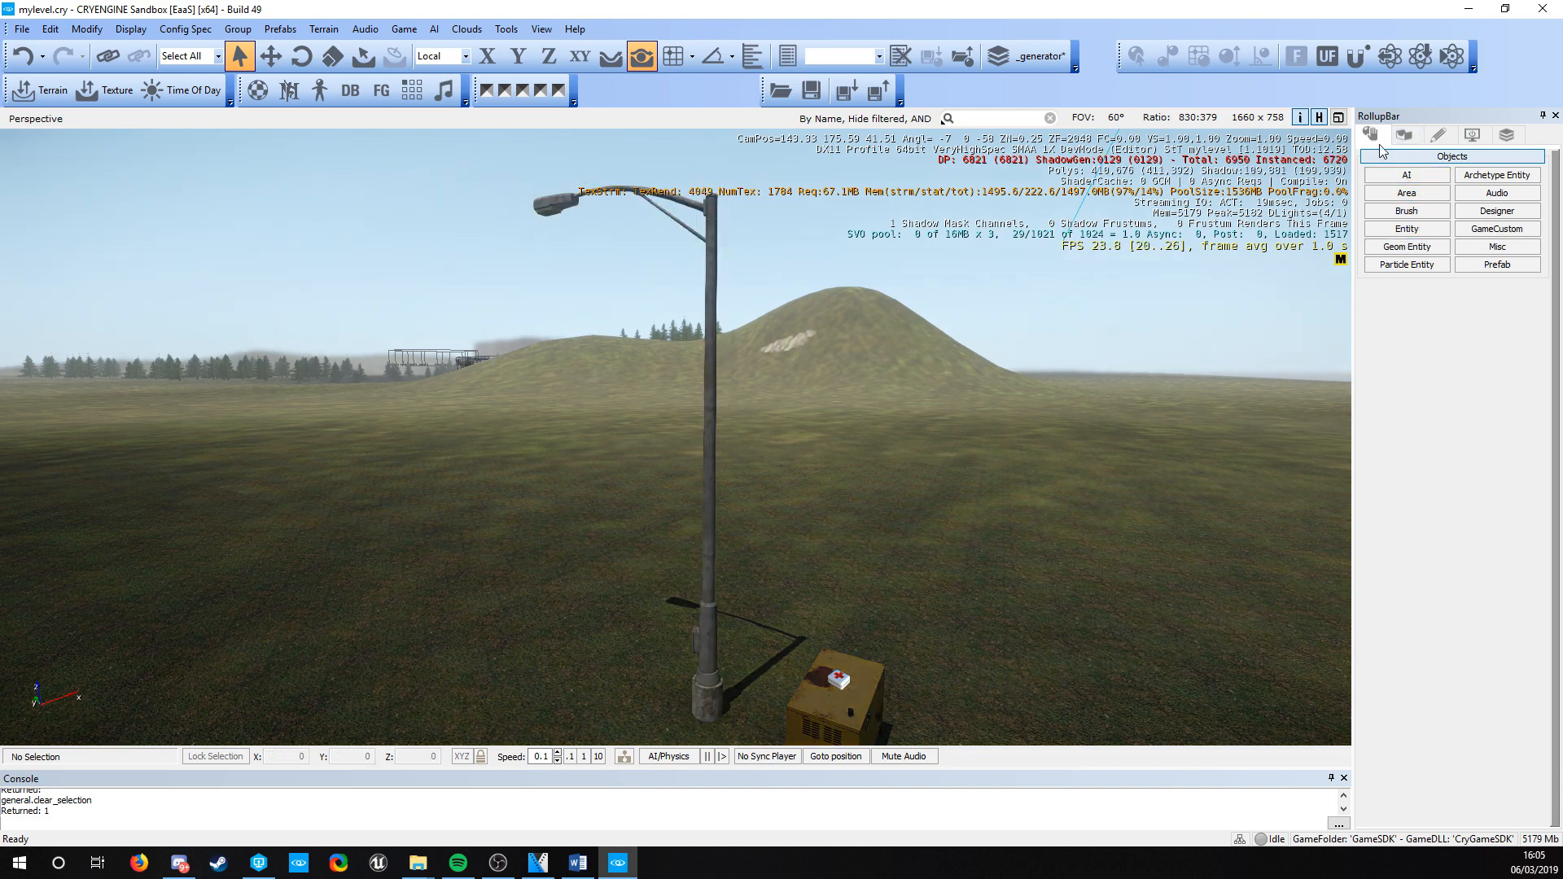
left_click(1394, 234)
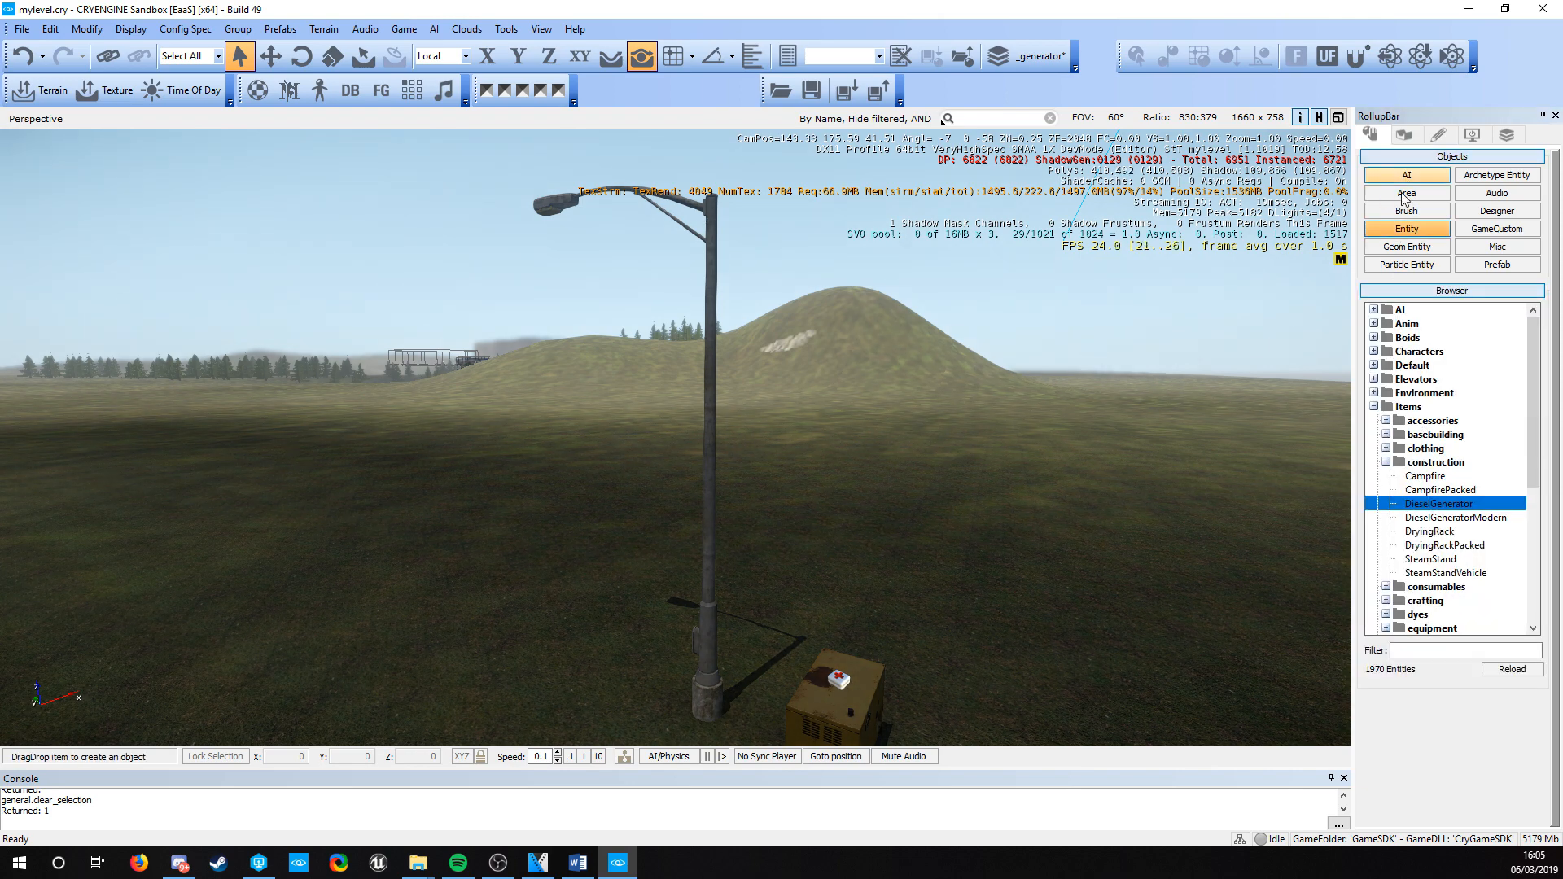
left_click(1457, 651)
type("light")
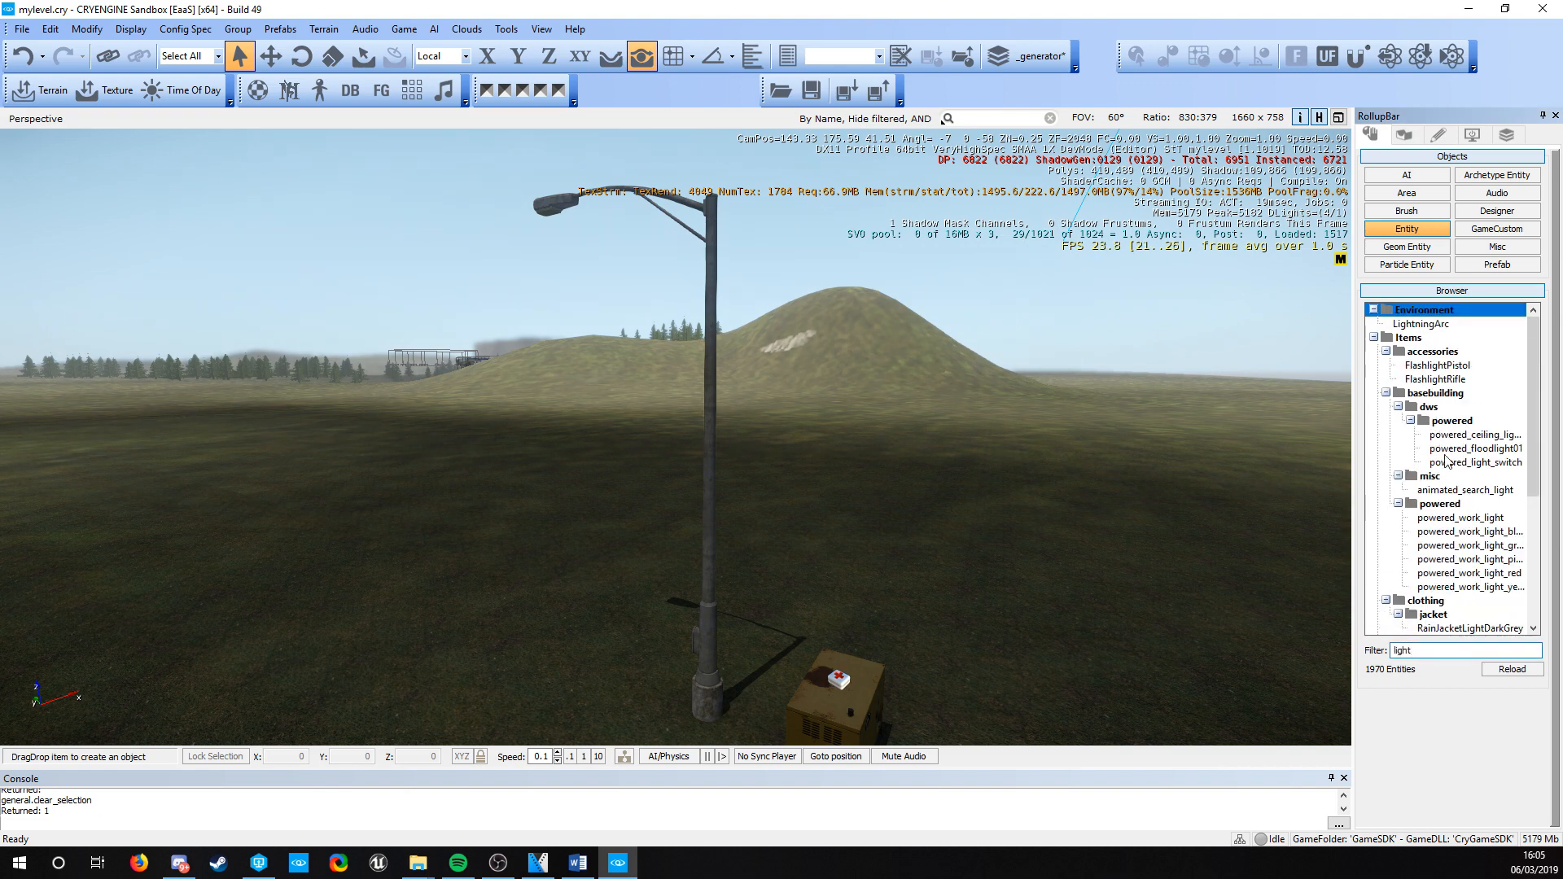
scroll(1441, 456, "down", 5)
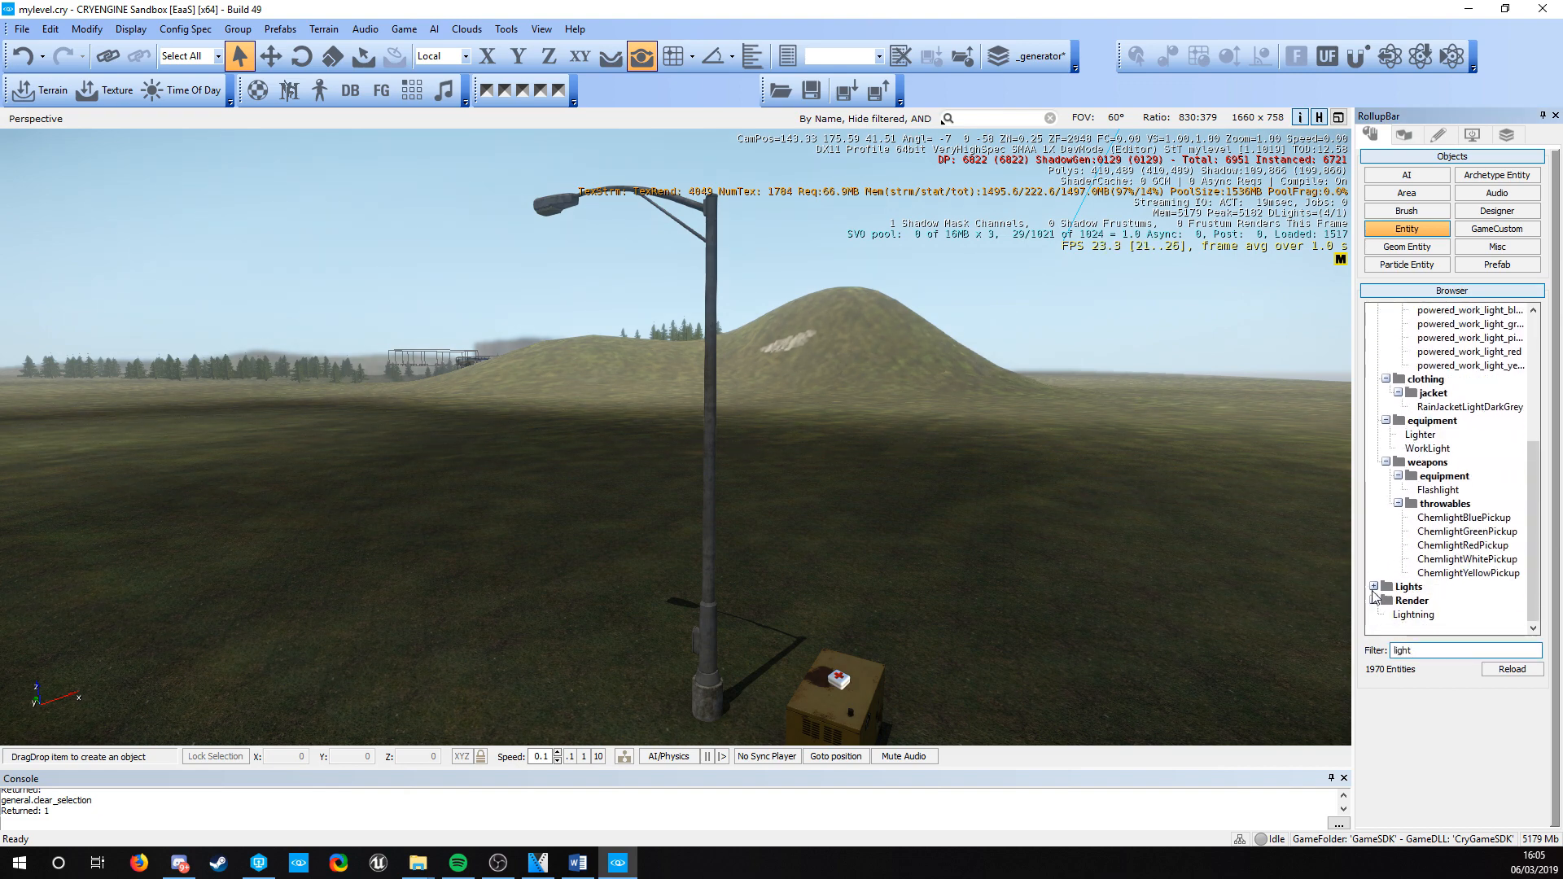
left_click(1374, 587)
scroll(1457, 593, "down", 1)
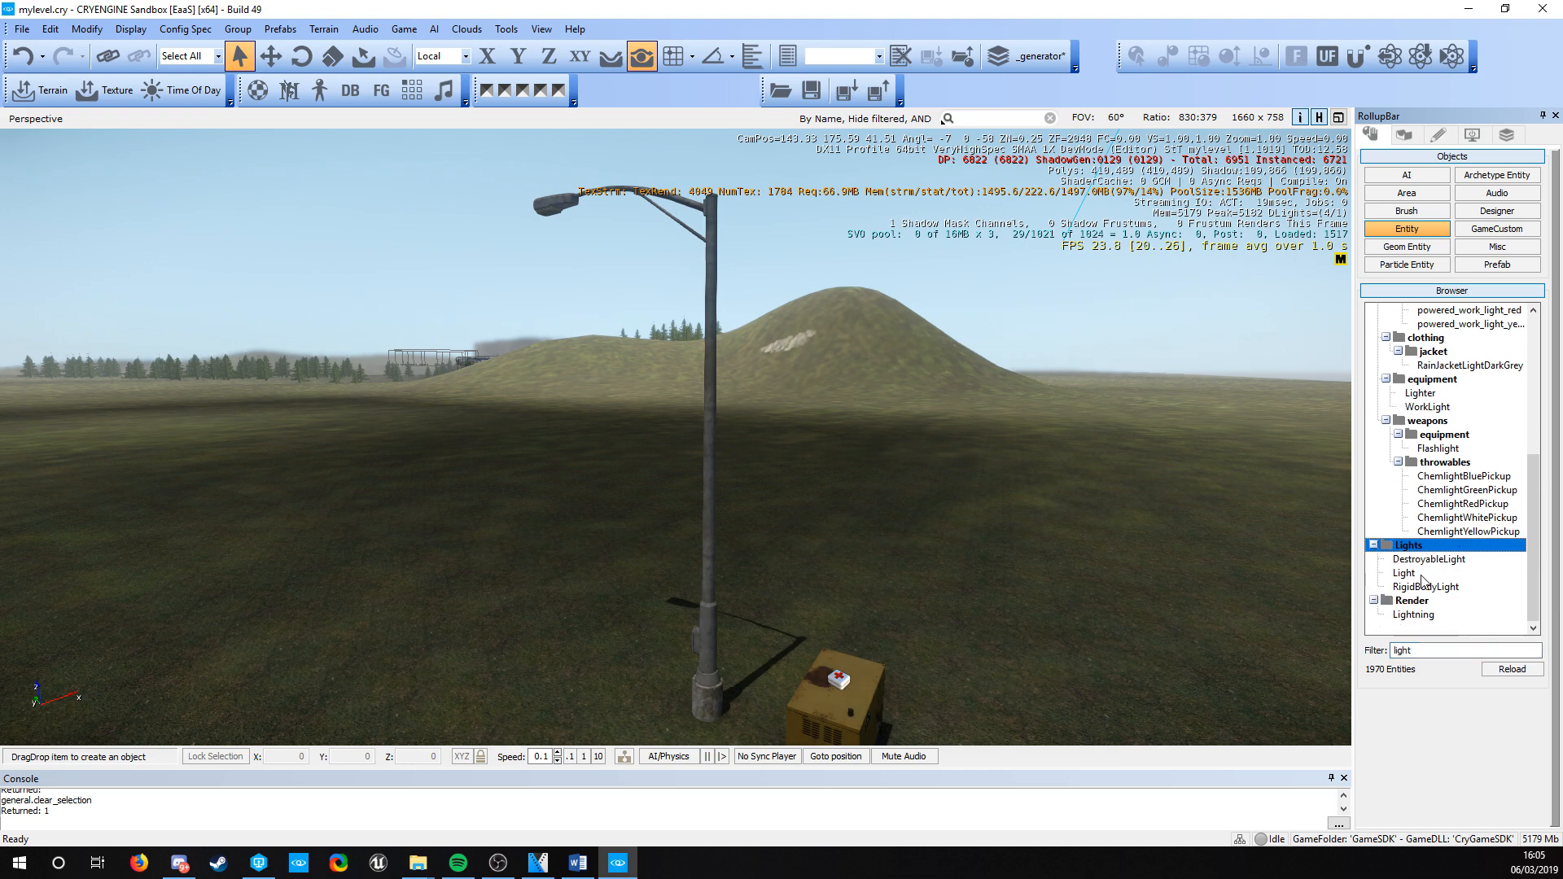
left_click(1404, 574)
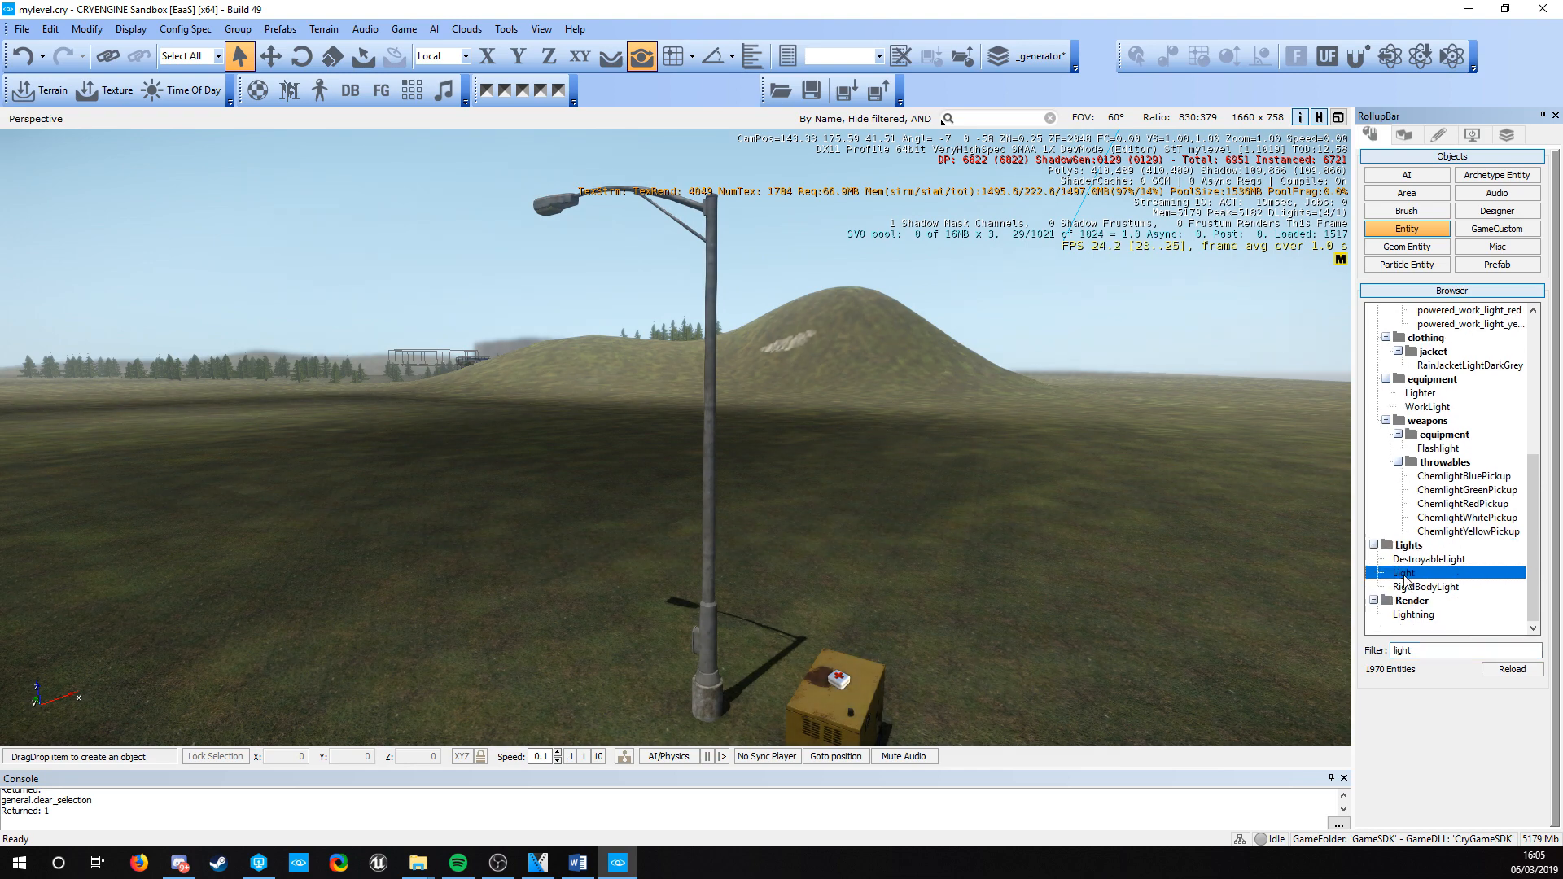
left_click_drag(1404, 578, 572, 668)
key("2")
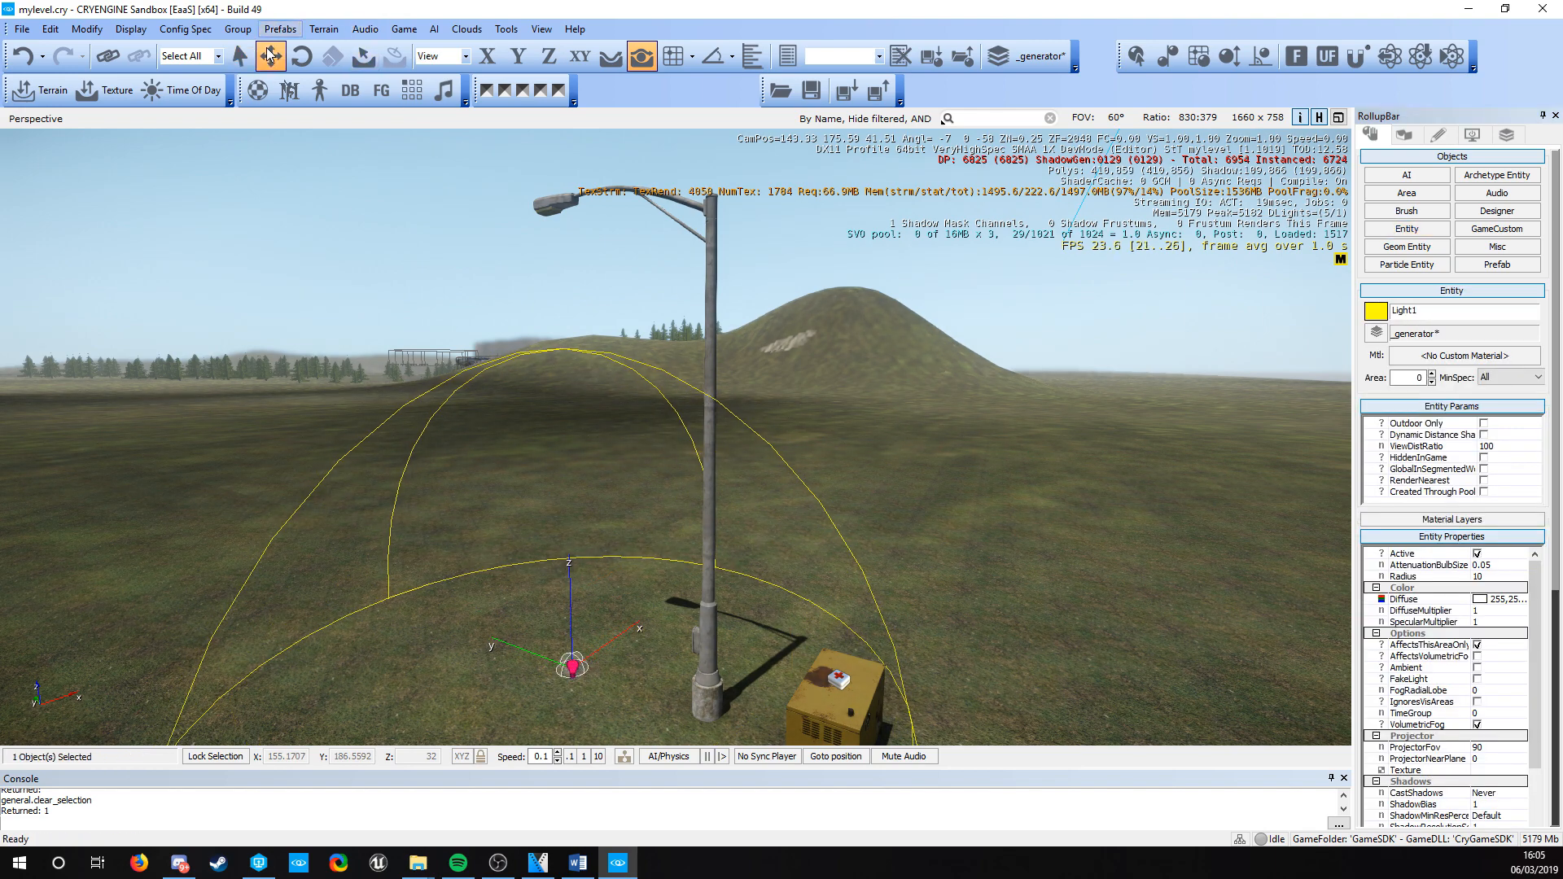
- Raise the light vertically to a height of about Z 39.26
left_click_drag(573, 593, 562, 296)
key("a")
right_click_drag(561, 296, 990, 435)
right_click_drag(562, 364, 573, 365)
key("a")
key("s")
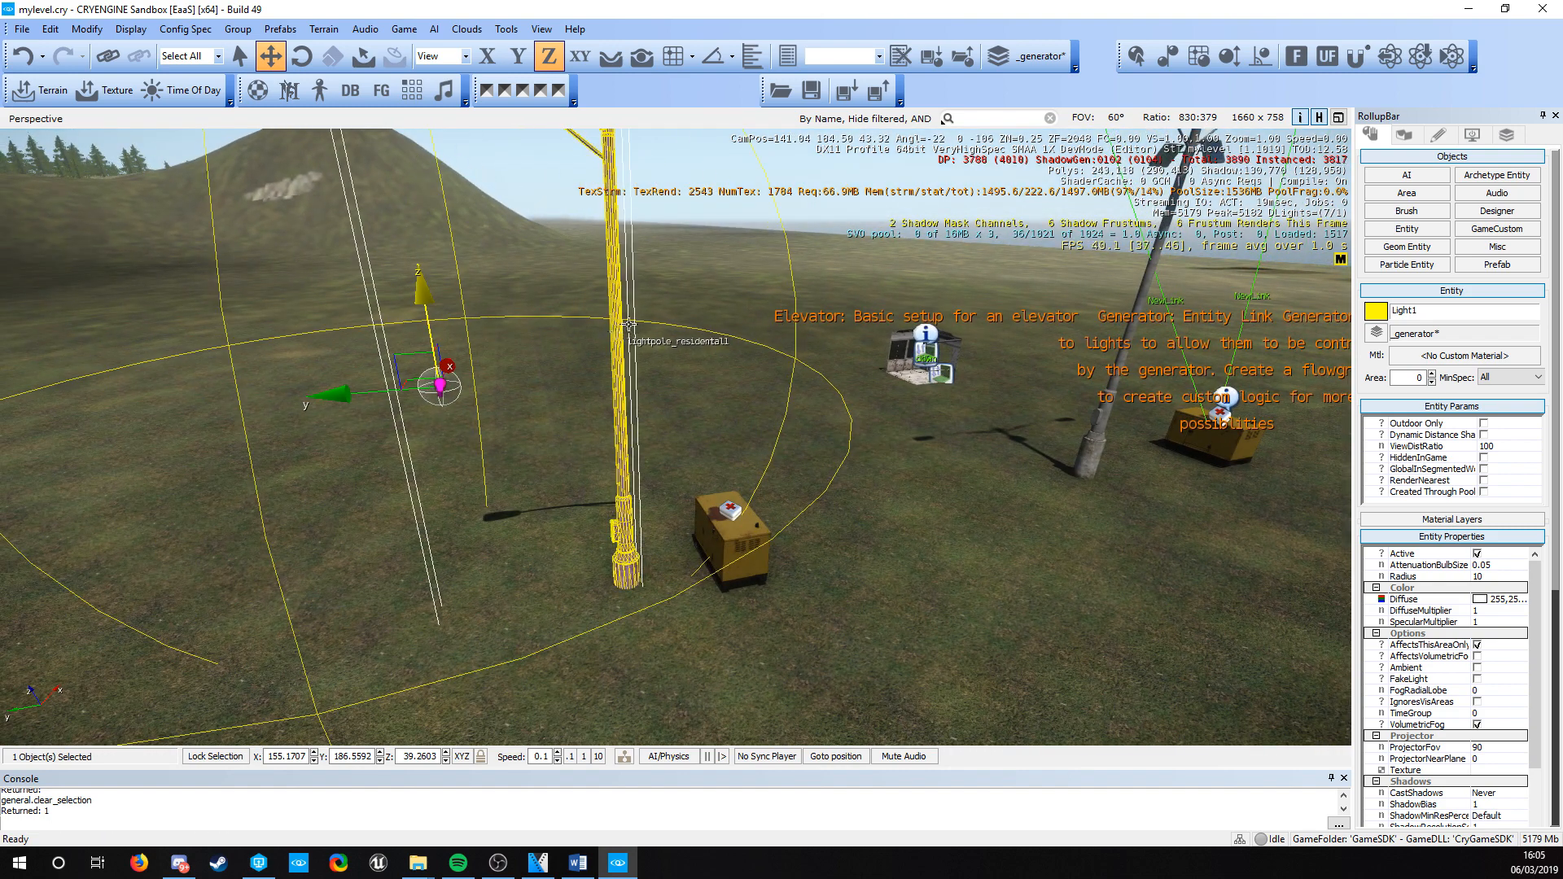
- Align the light to the new residential light pole
left_click(1169, 59)
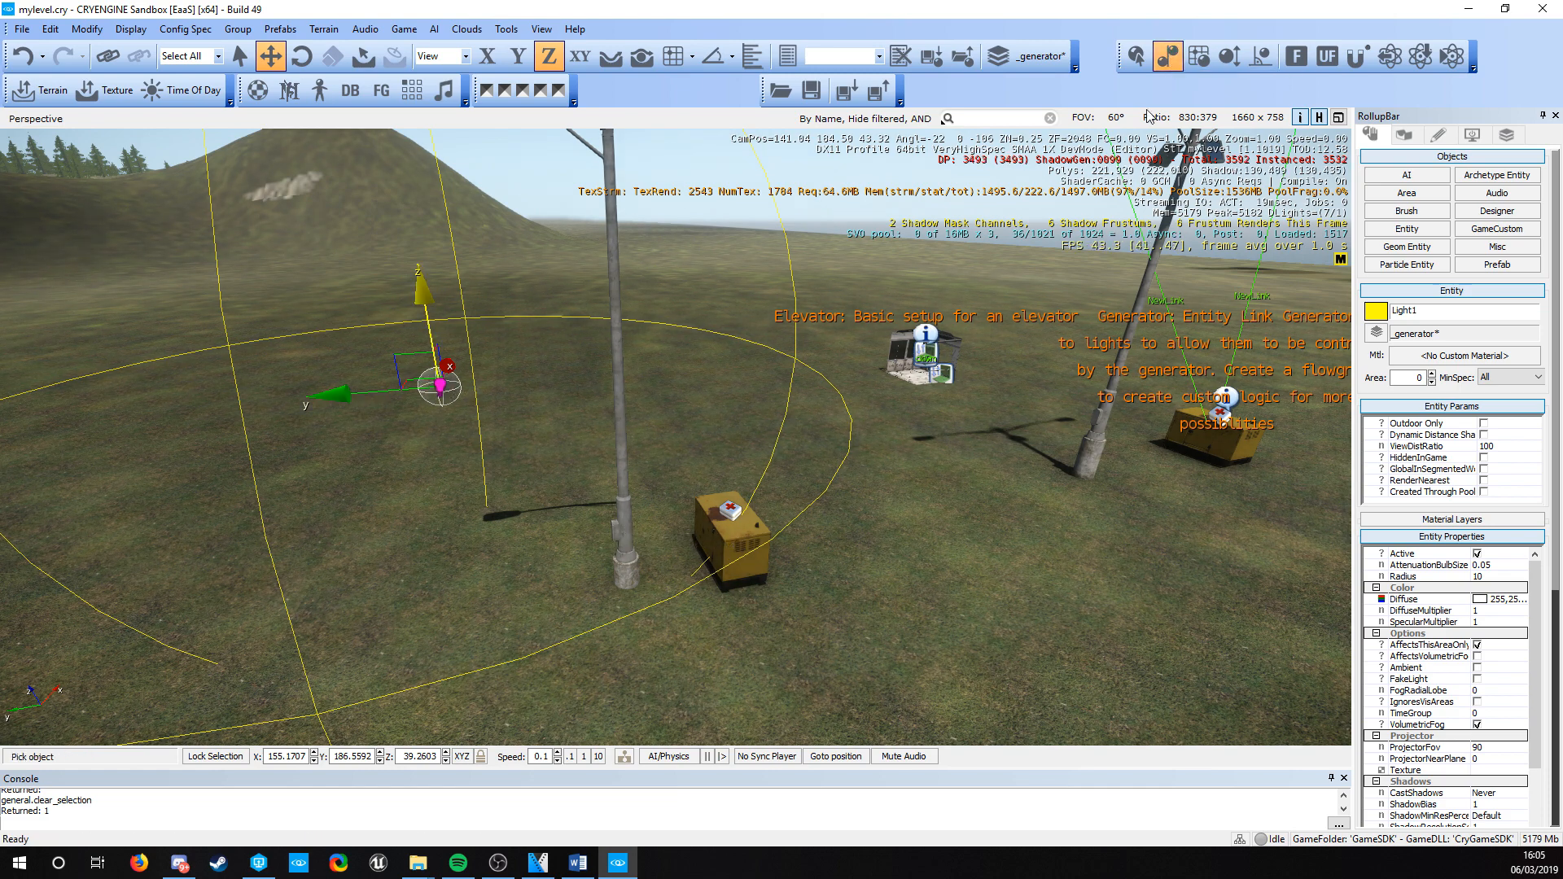
left_click(629, 519)
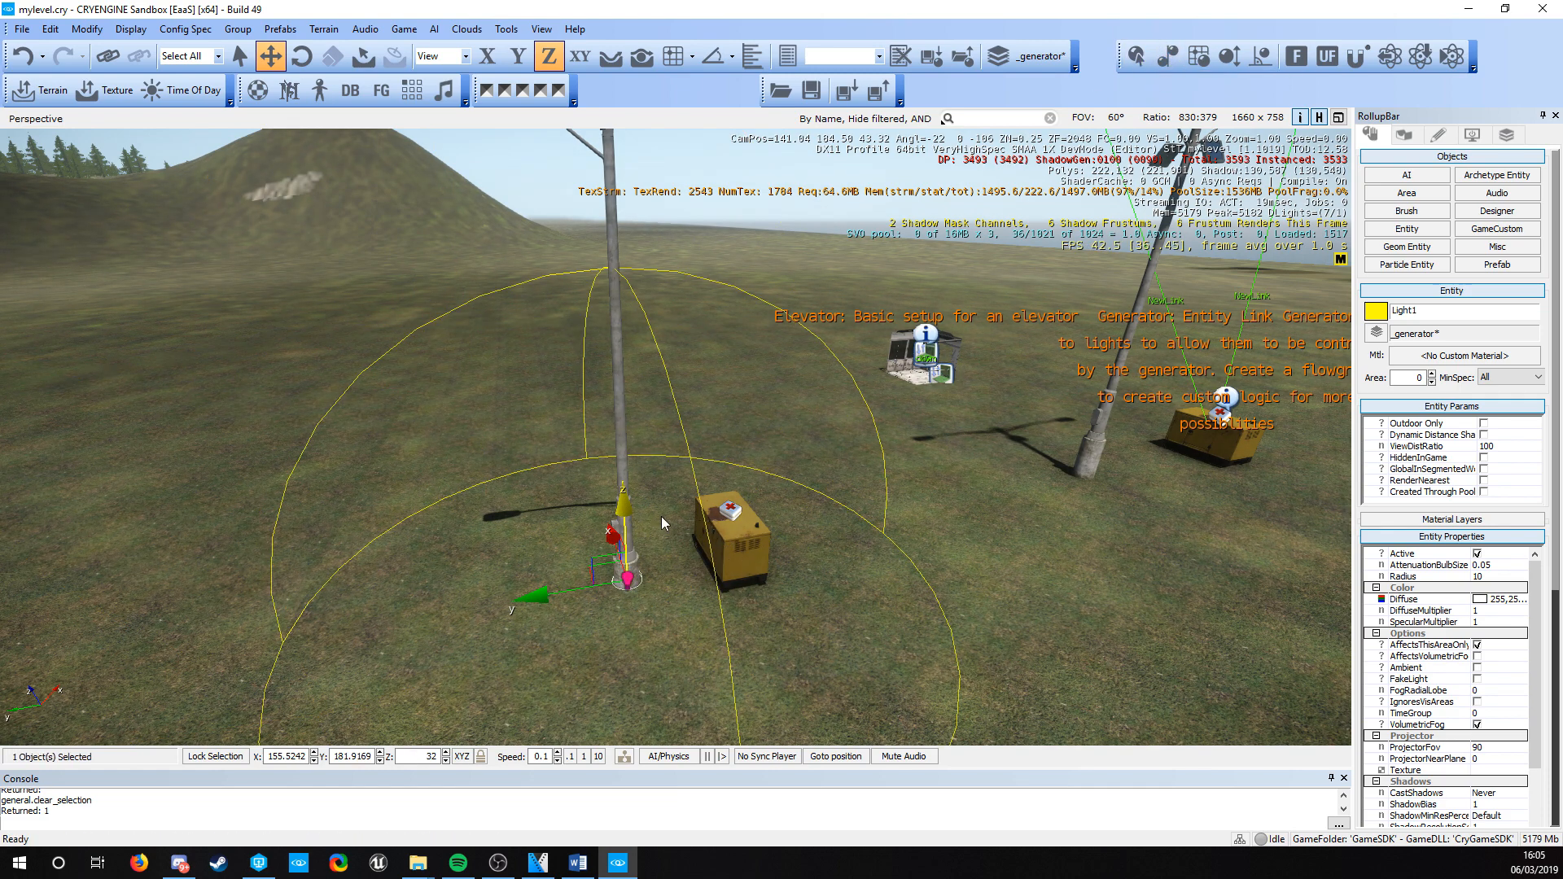
right_click_drag(662, 523, 703, 594)
key("d")
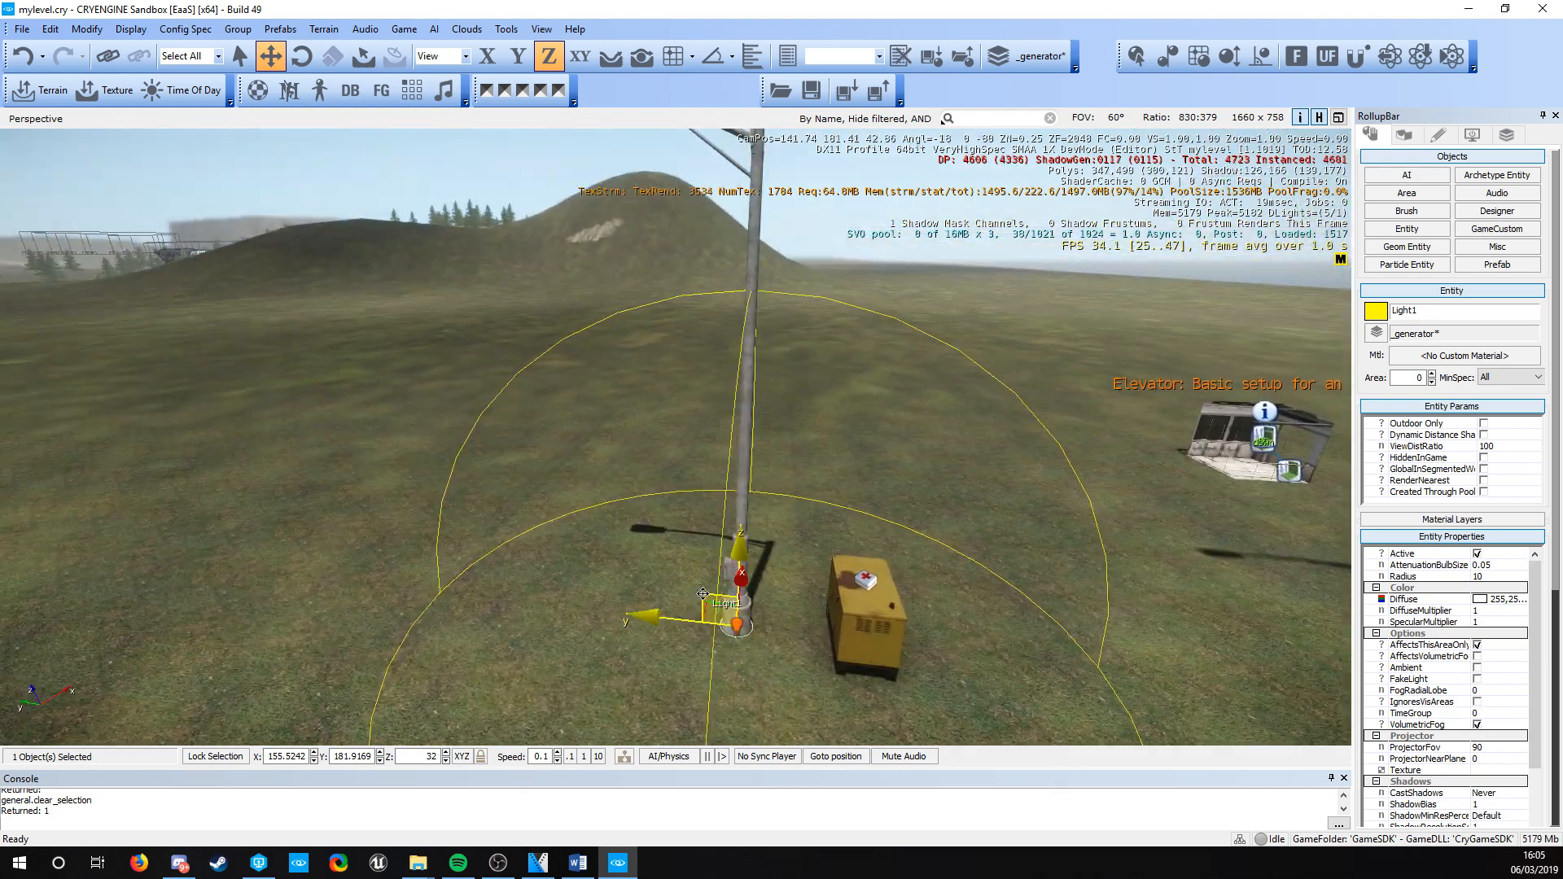
- Move the light up and outward to the lamp head, at about Y 187.37 and Z 45.75
left_click_drag(702, 593, 488, 146)
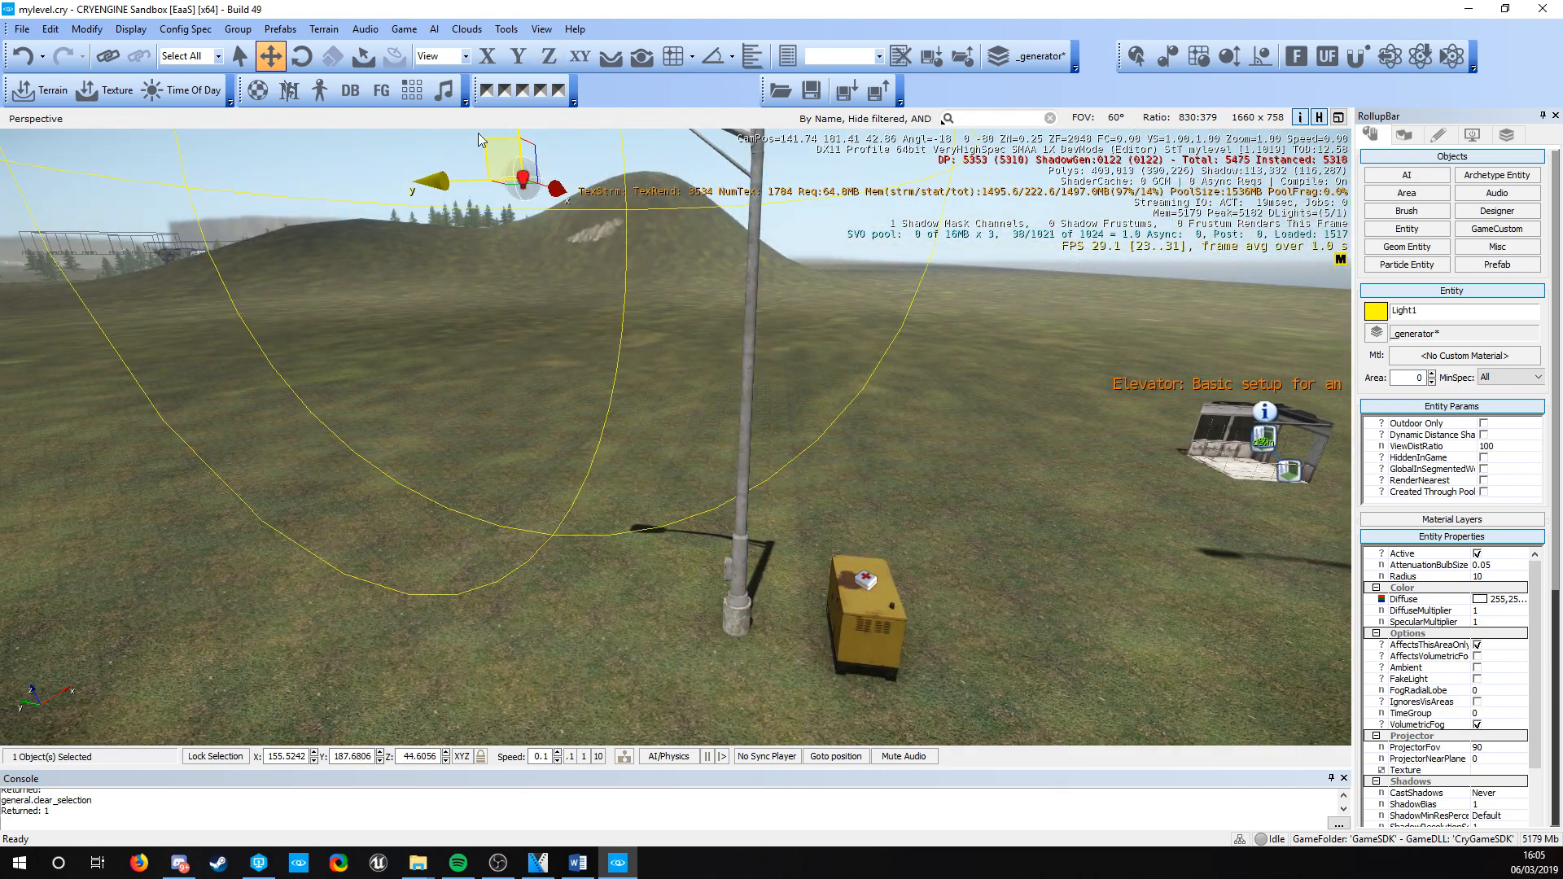
right_click_drag(488, 146, 581, 448)
key("w")
key("a")
key("w")
key("a")
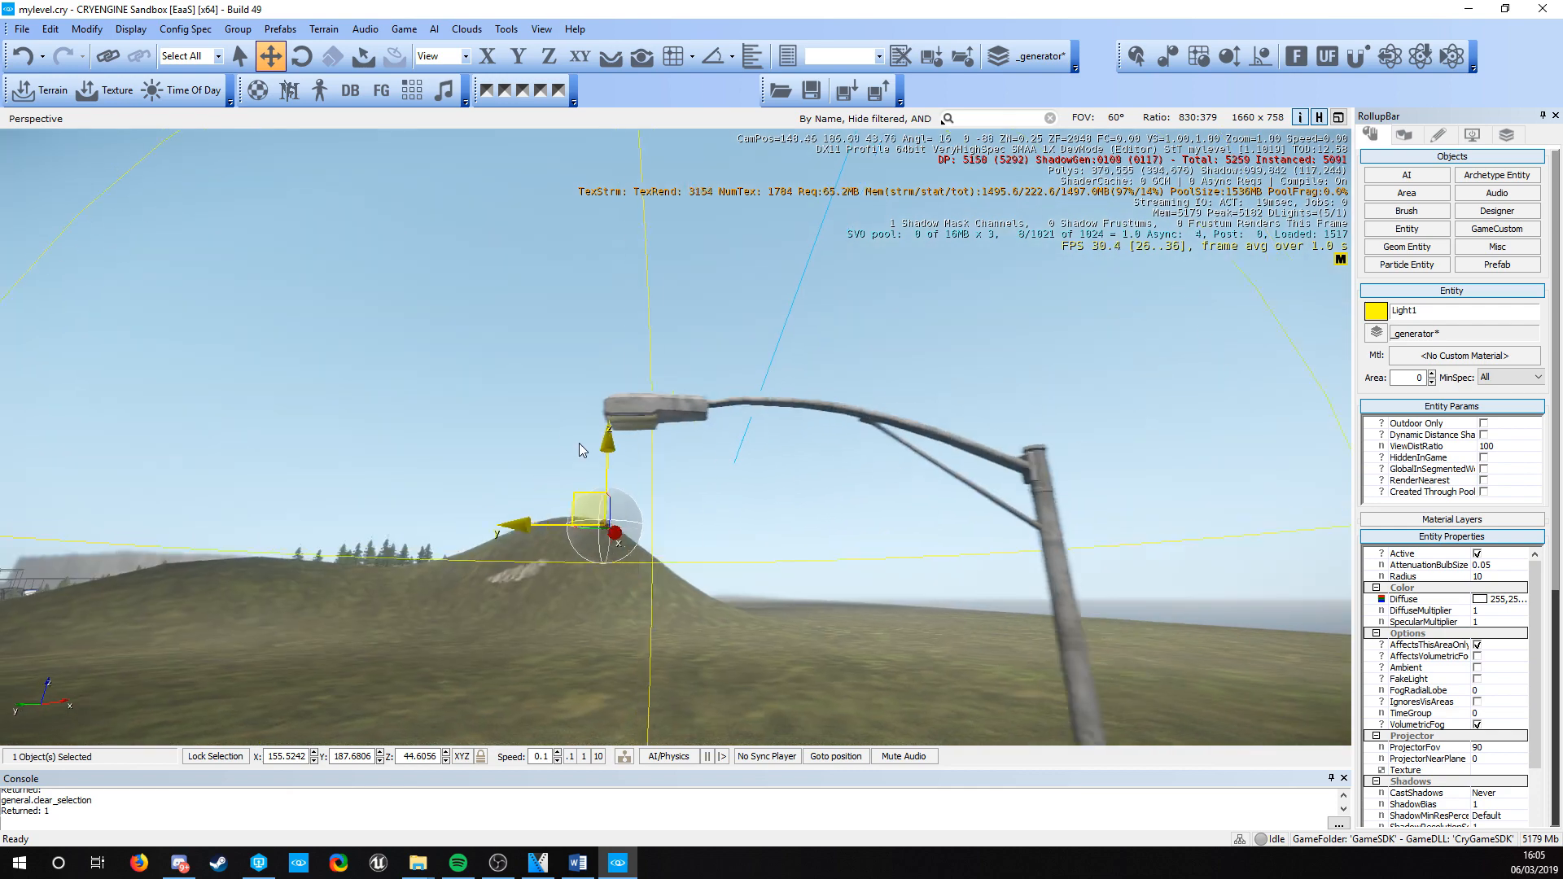
left_click_drag(599, 502, 626, 417)
key("w")
- Set the time of day to dusk, about 17.77, in the Lighting Tool and close the tool
right_click_drag(626, 417, 579, 538)
key("a")
key("s")
key("w")
key("d")
key("s")
key("s")
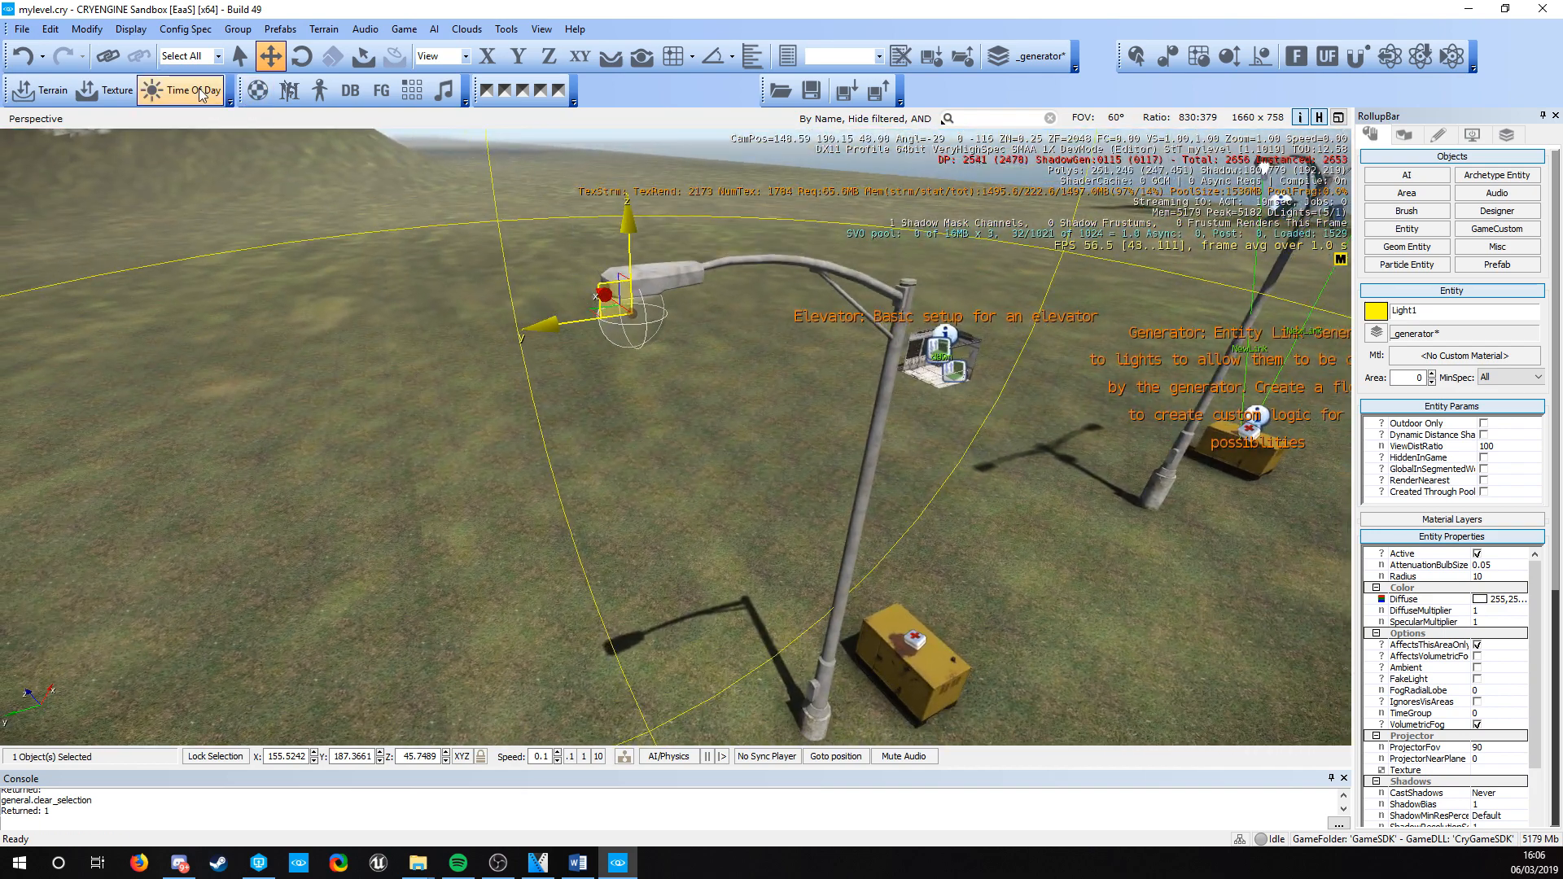
left_click(316, 31)
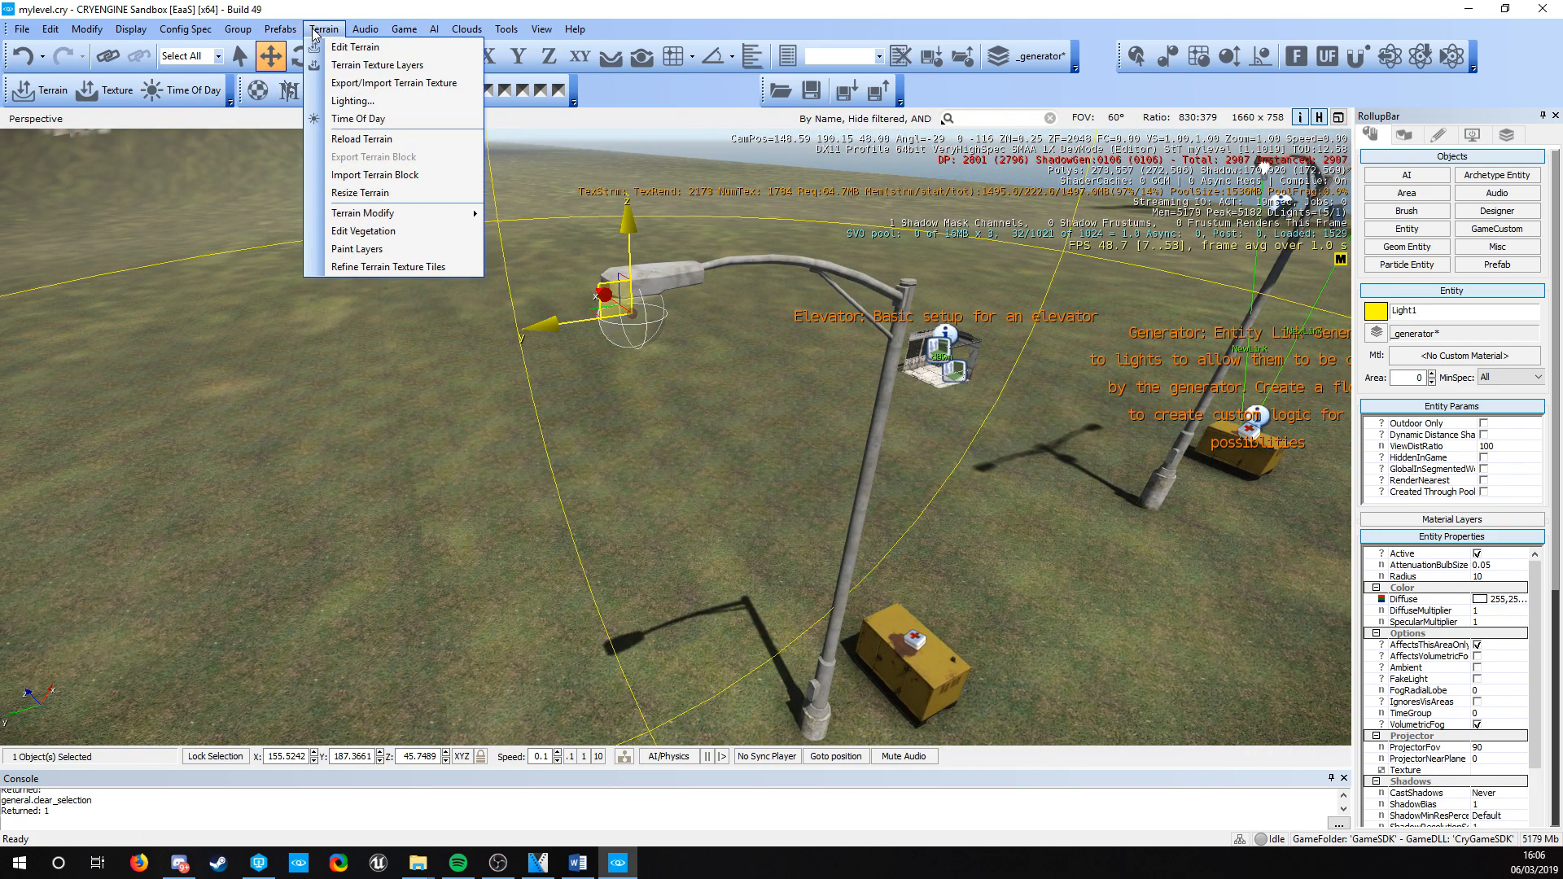
left_click(352, 101)
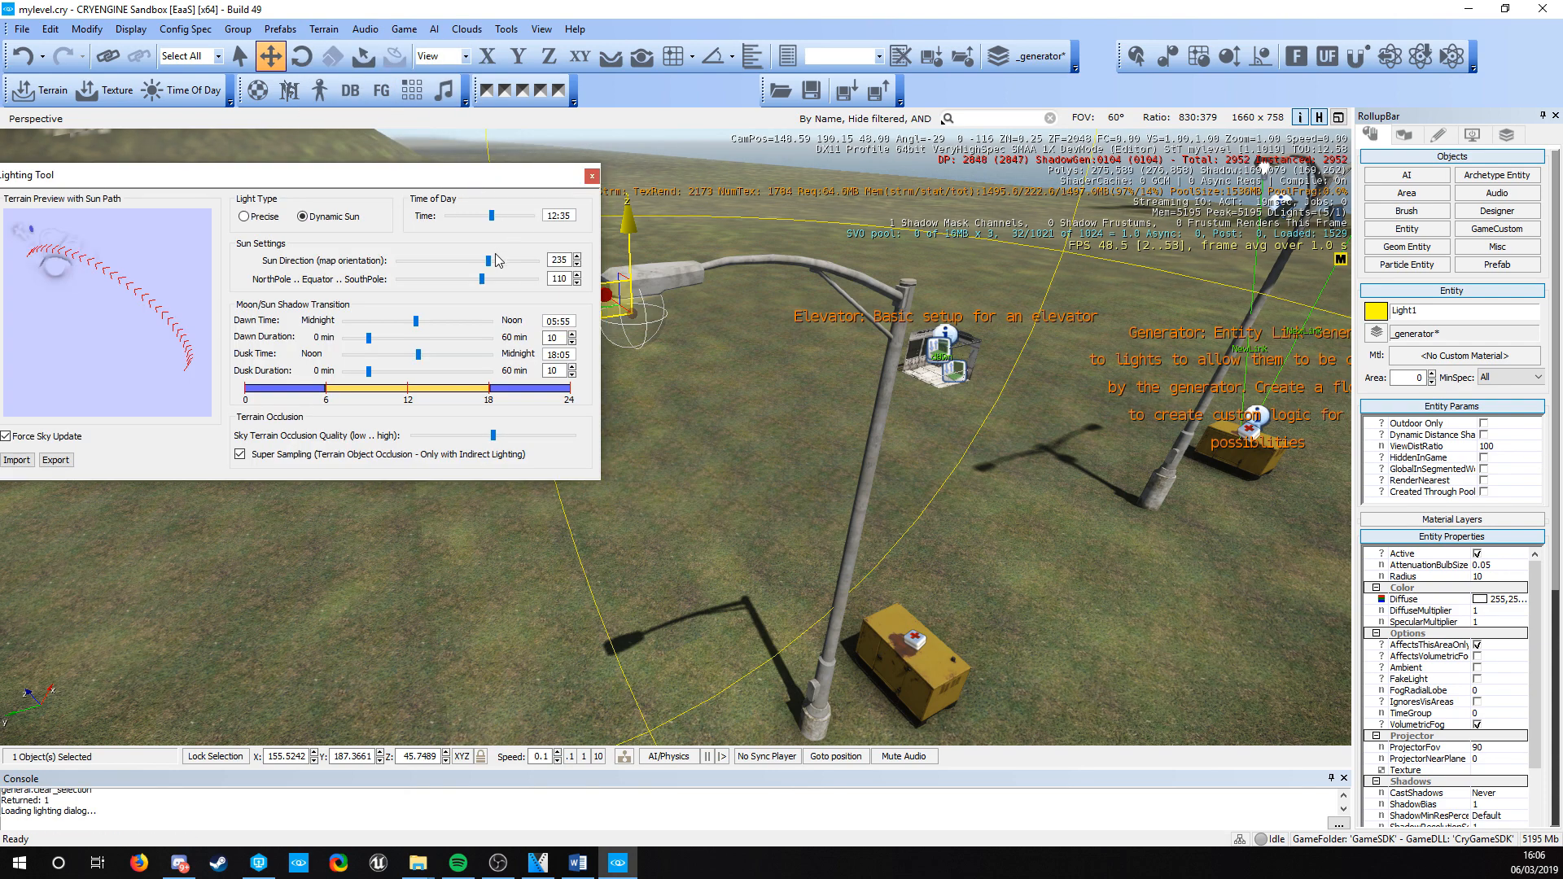
mouse_move(493, 216)
left_mouse_down()
mouse_move(529, 219)
mouse_move(511, 218)
left_mouse_up()
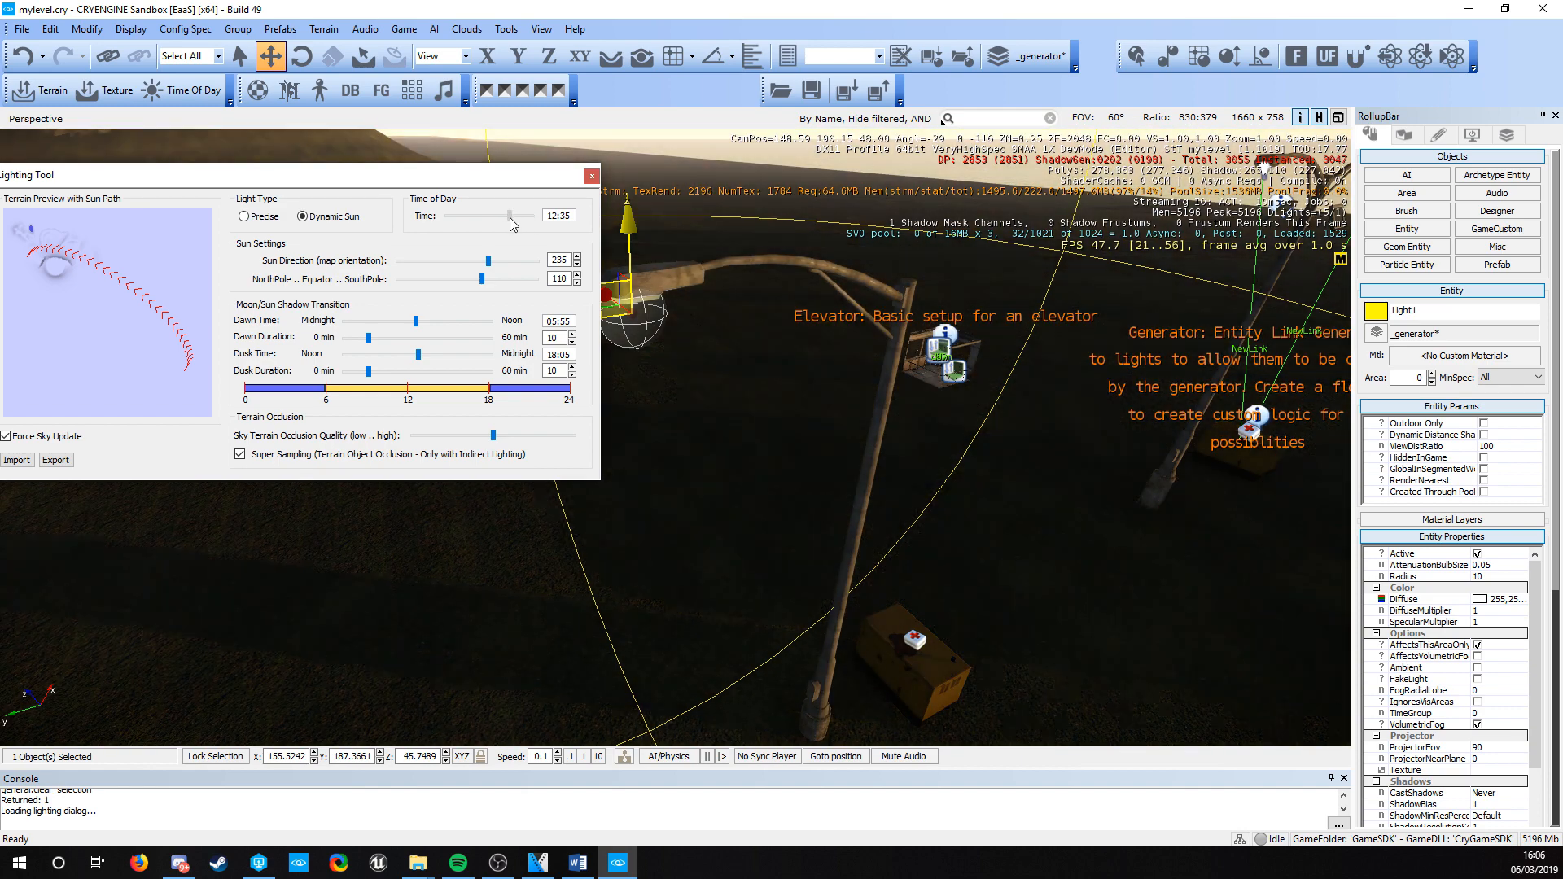
left_click(591, 177)
- Open the texture browser for the light's Projector Texture and go to the lights folder under Textures
mouse_move(952, 437)
right_mouse_down()
mouse_move(952, 521)
mouse_move(952, 438)
right_mouse_up()
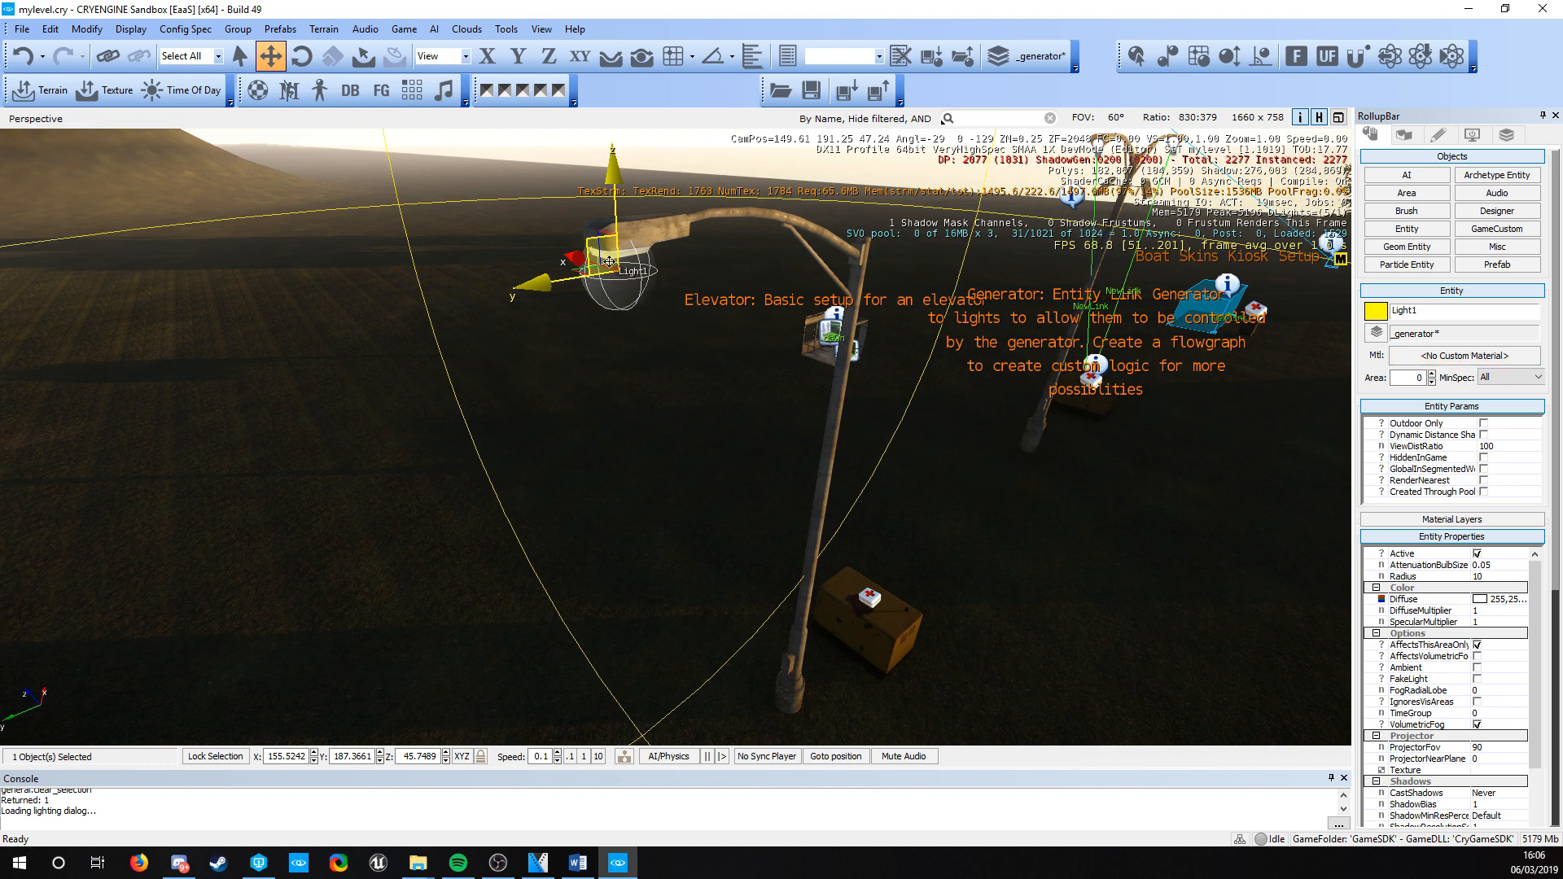
right_click_drag(626, 305, 626, 173)
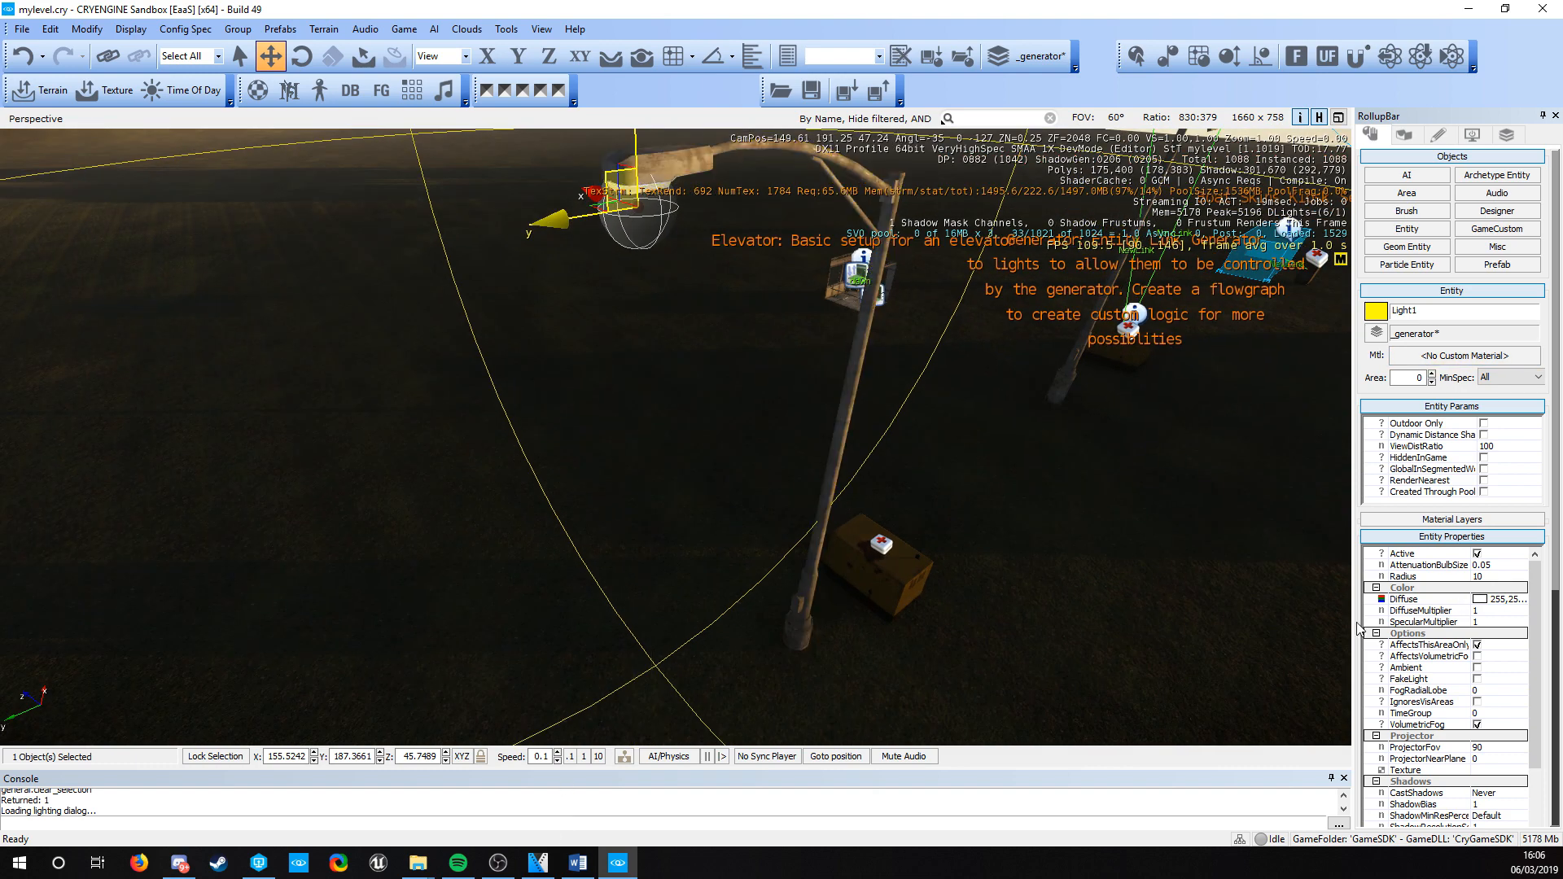
scroll(1432, 619, "down", 1)
scroll(1465, 403, "down", 1)
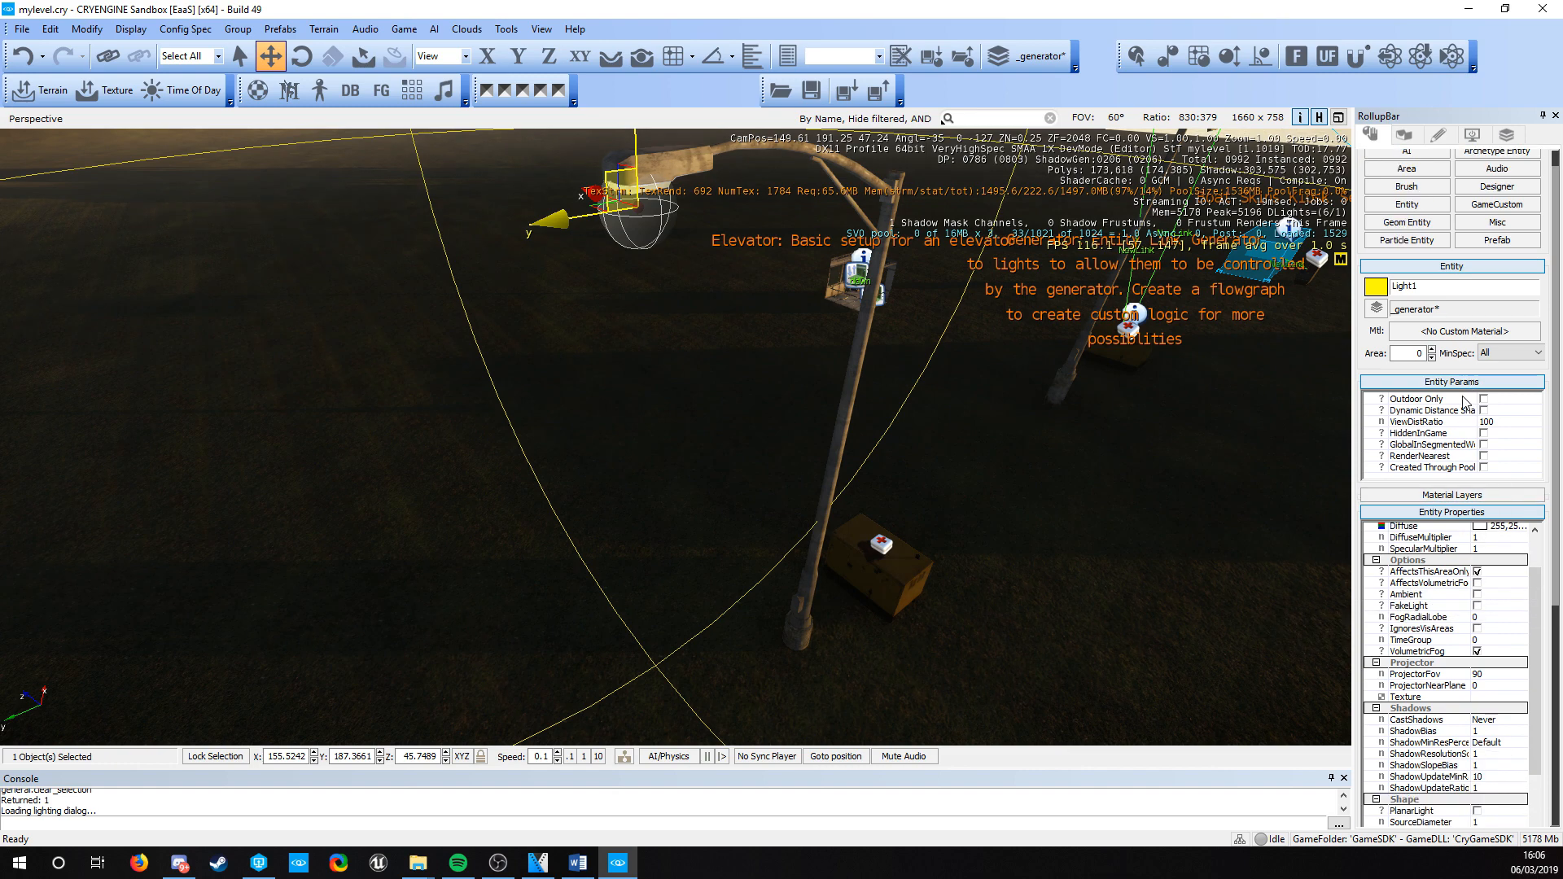
scroll(1465, 403, "down", 6)
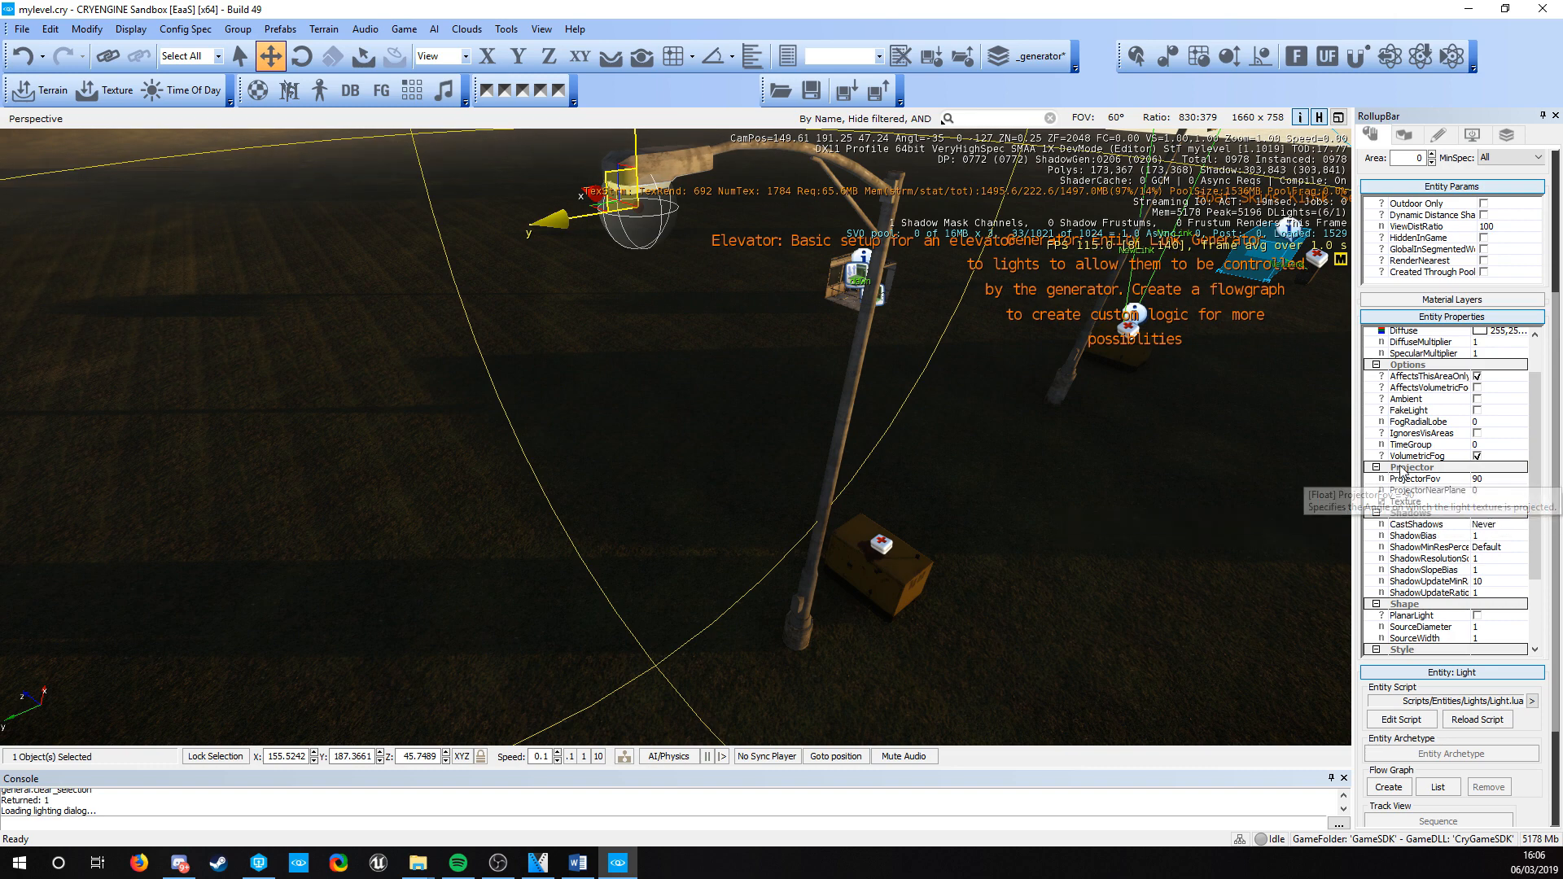
left_click(1413, 503)
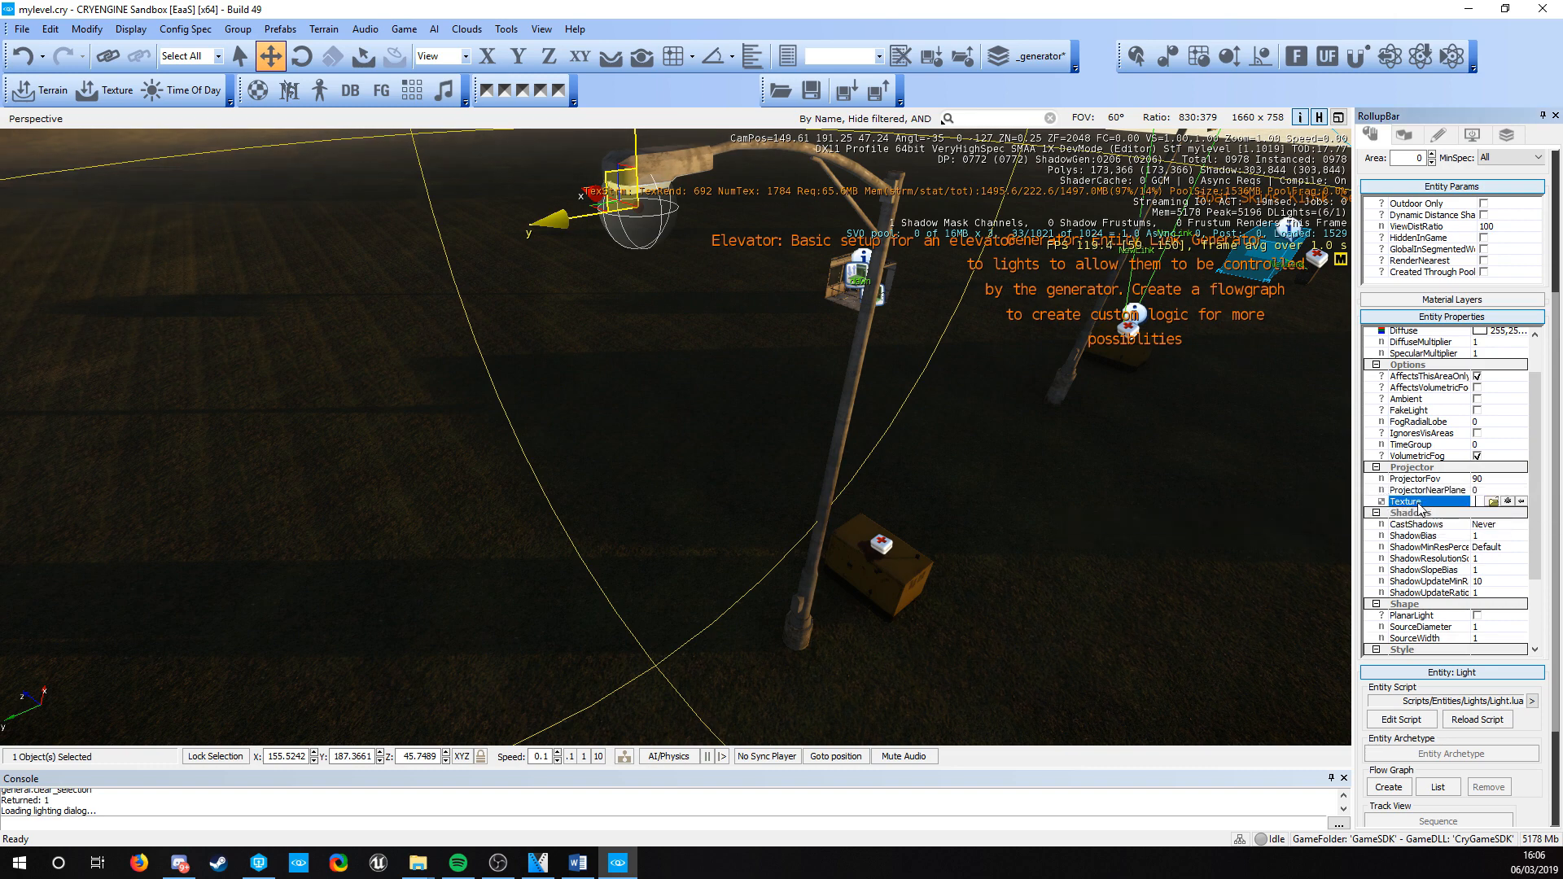
left_click(1493, 502)
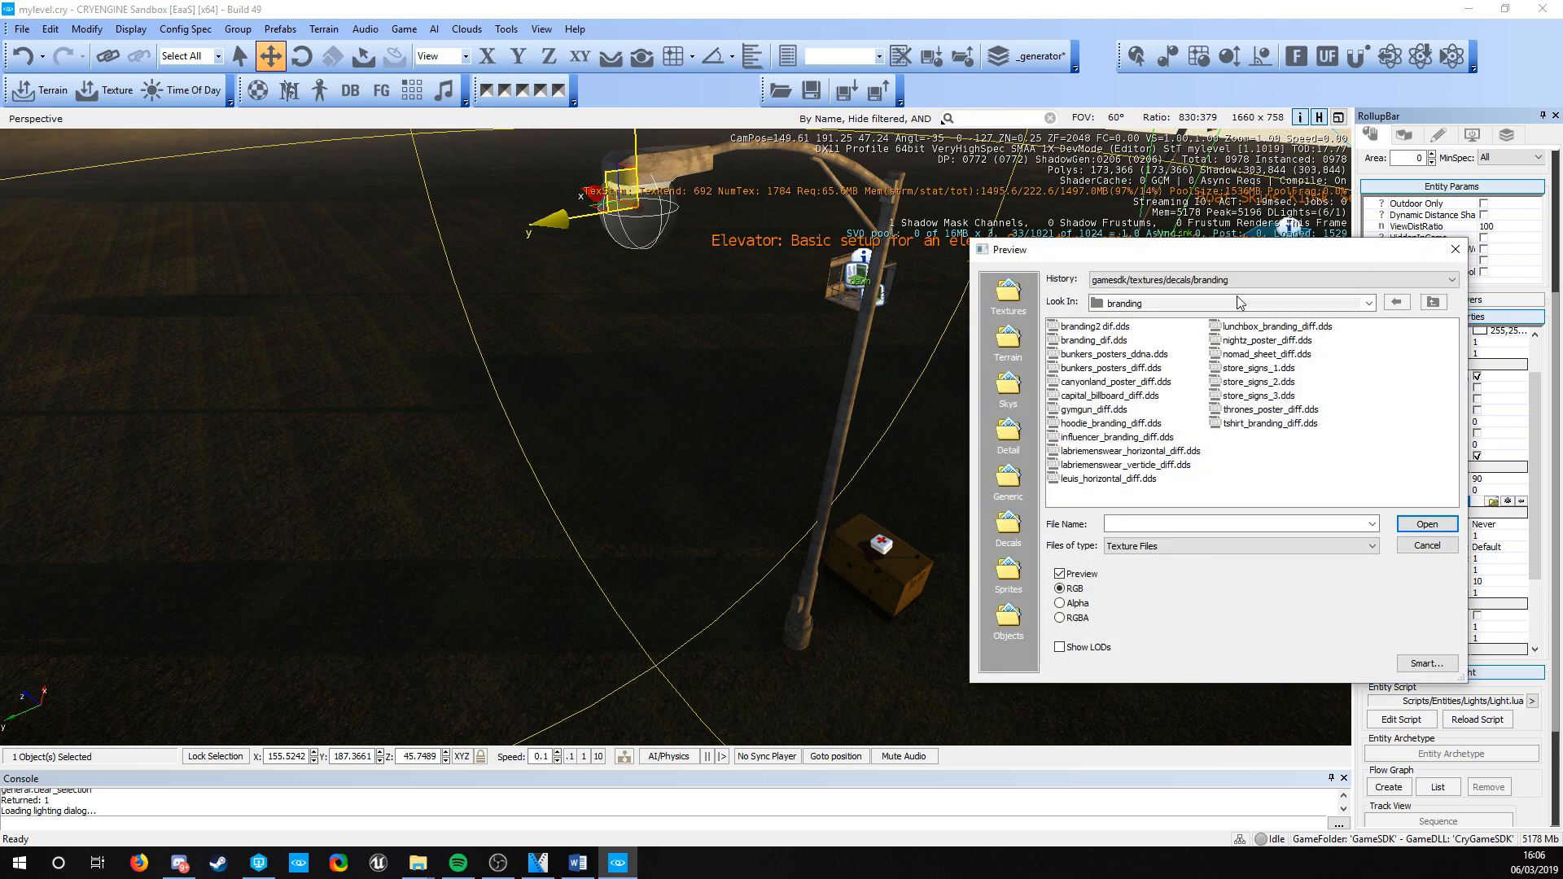
left_click_drag(1195, 257, 631, 251)
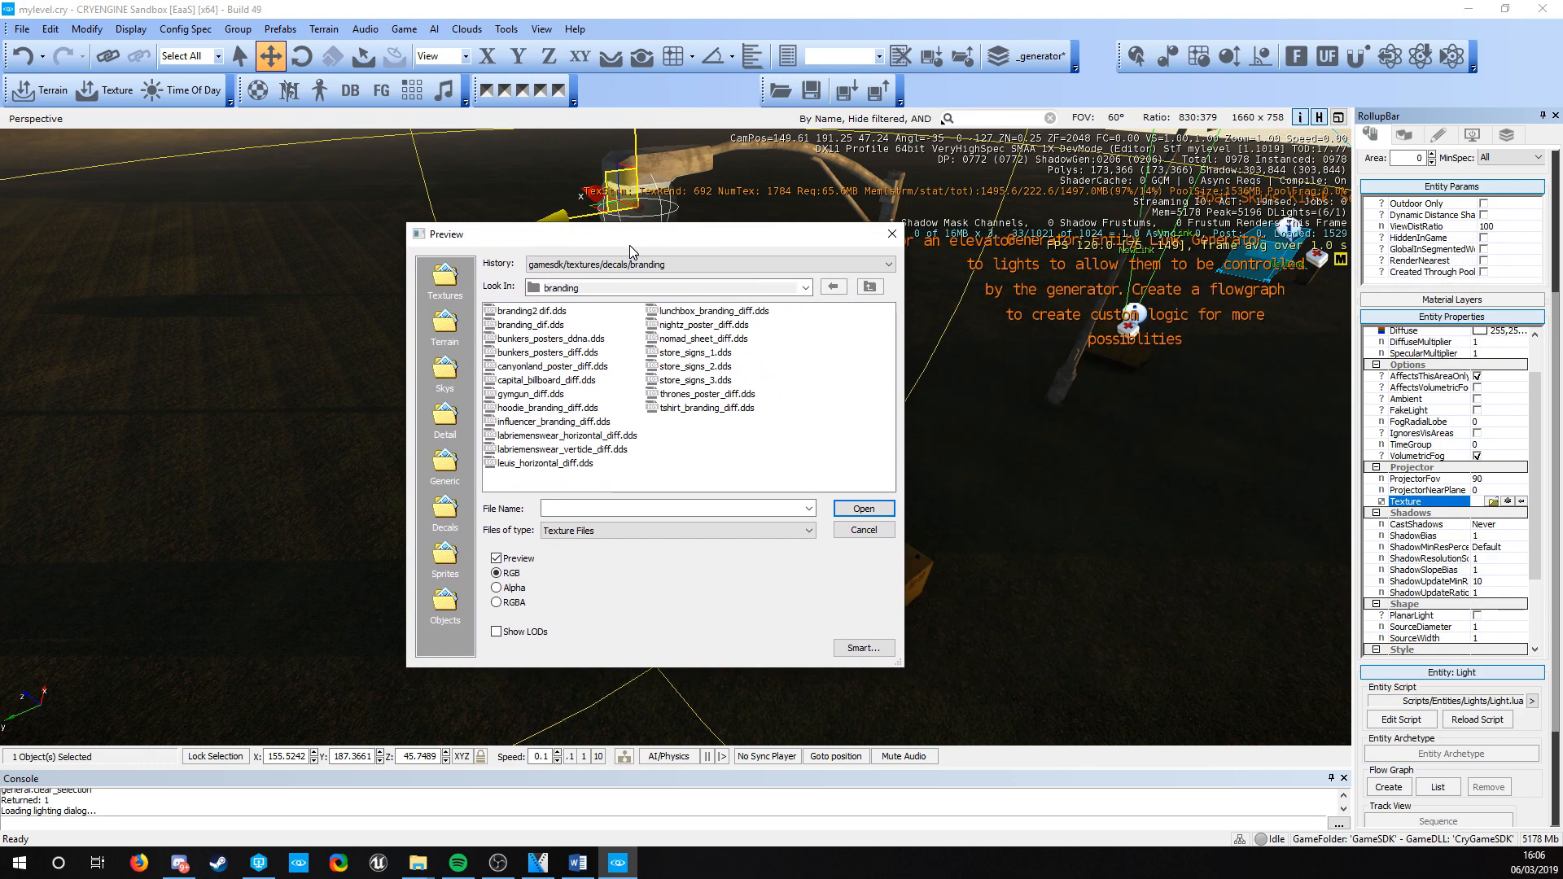
left_click(445, 276)
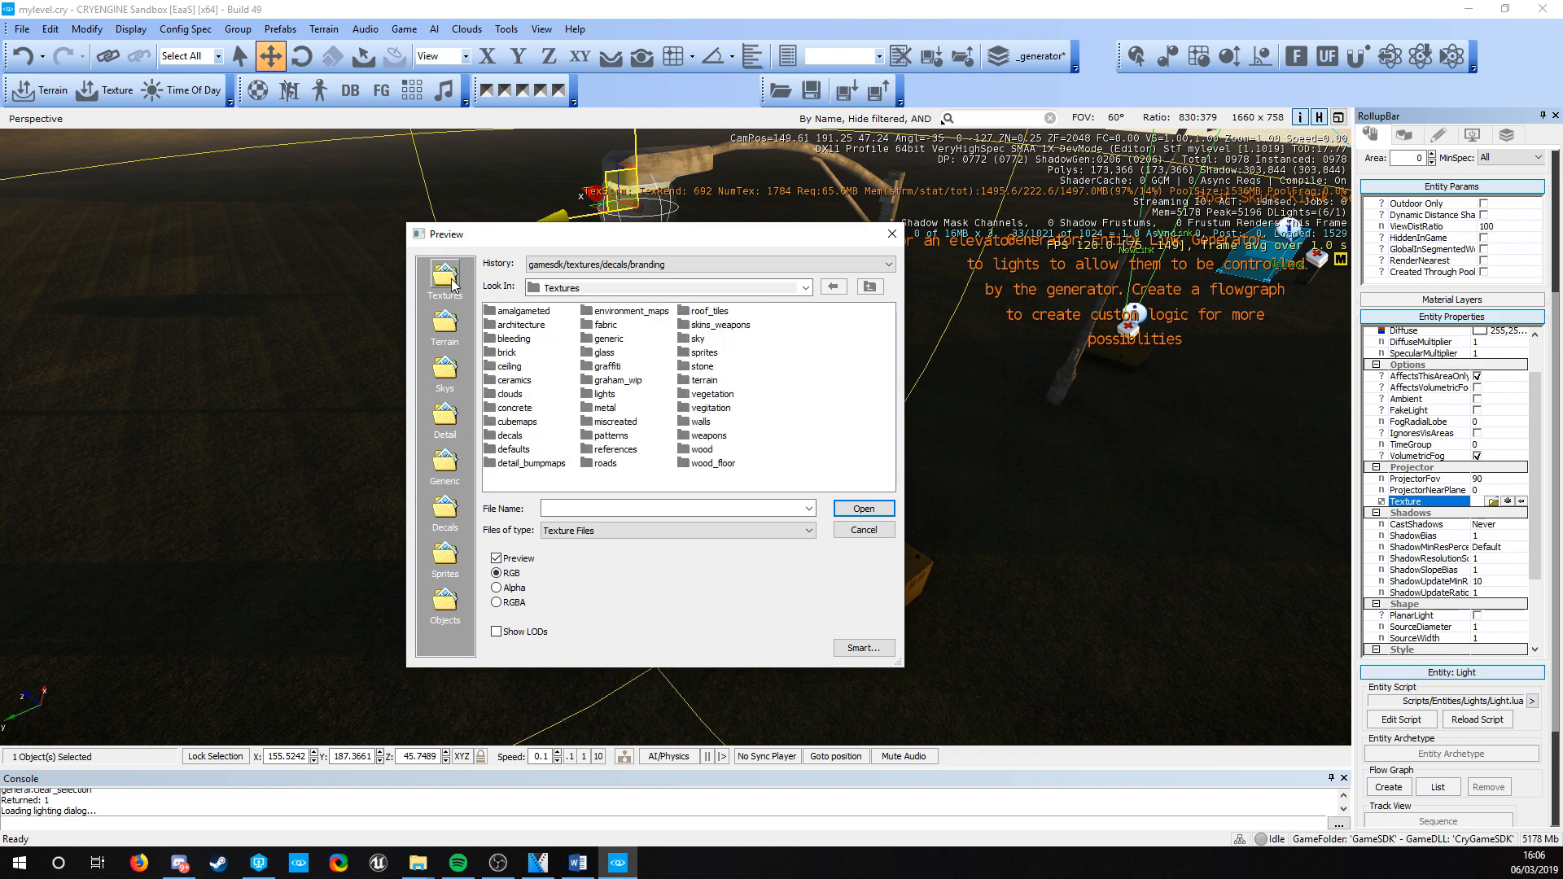
double_click(602, 396)
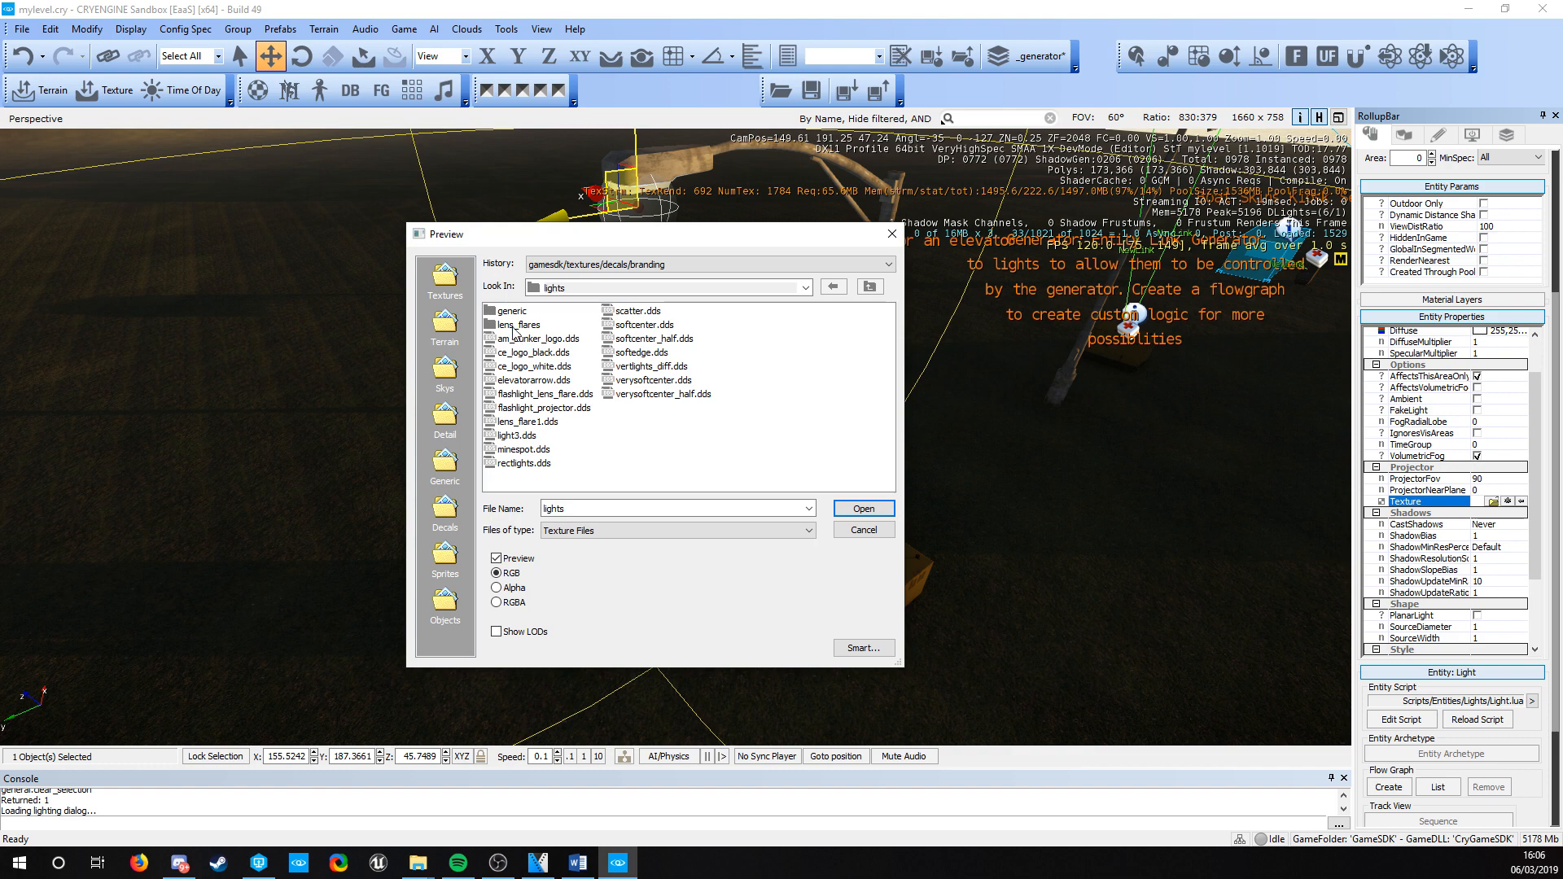
- Preview the light textures and assign light3.dds as the light's projector texture
left_click(628, 312)
left_click(538, 340)
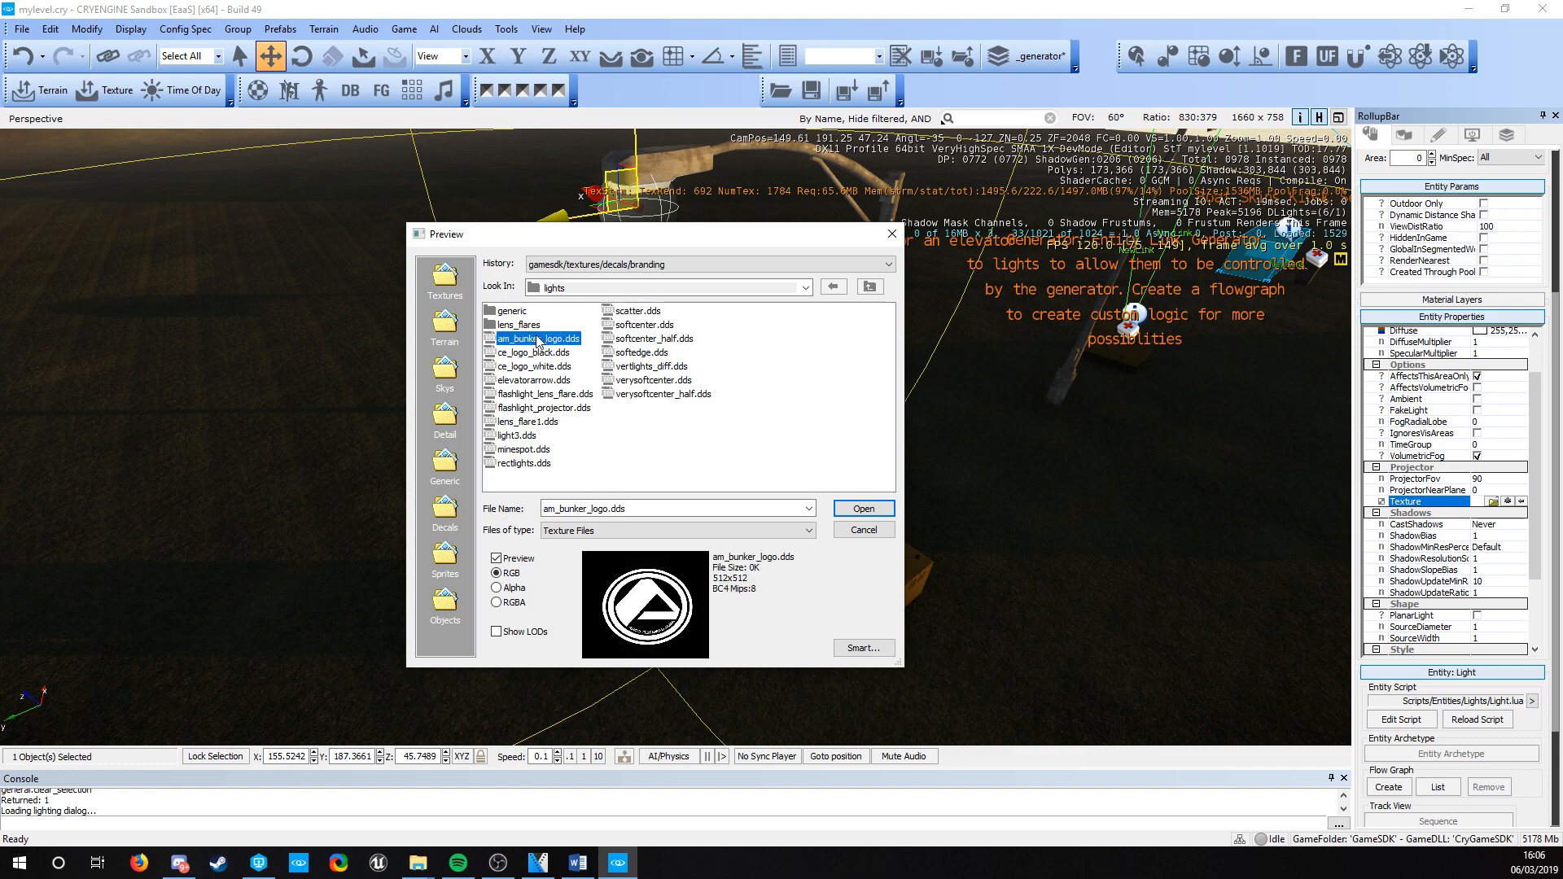
key("Down")
key("Down")
key("Down")
key("Down")
key("Down")
key("Down")
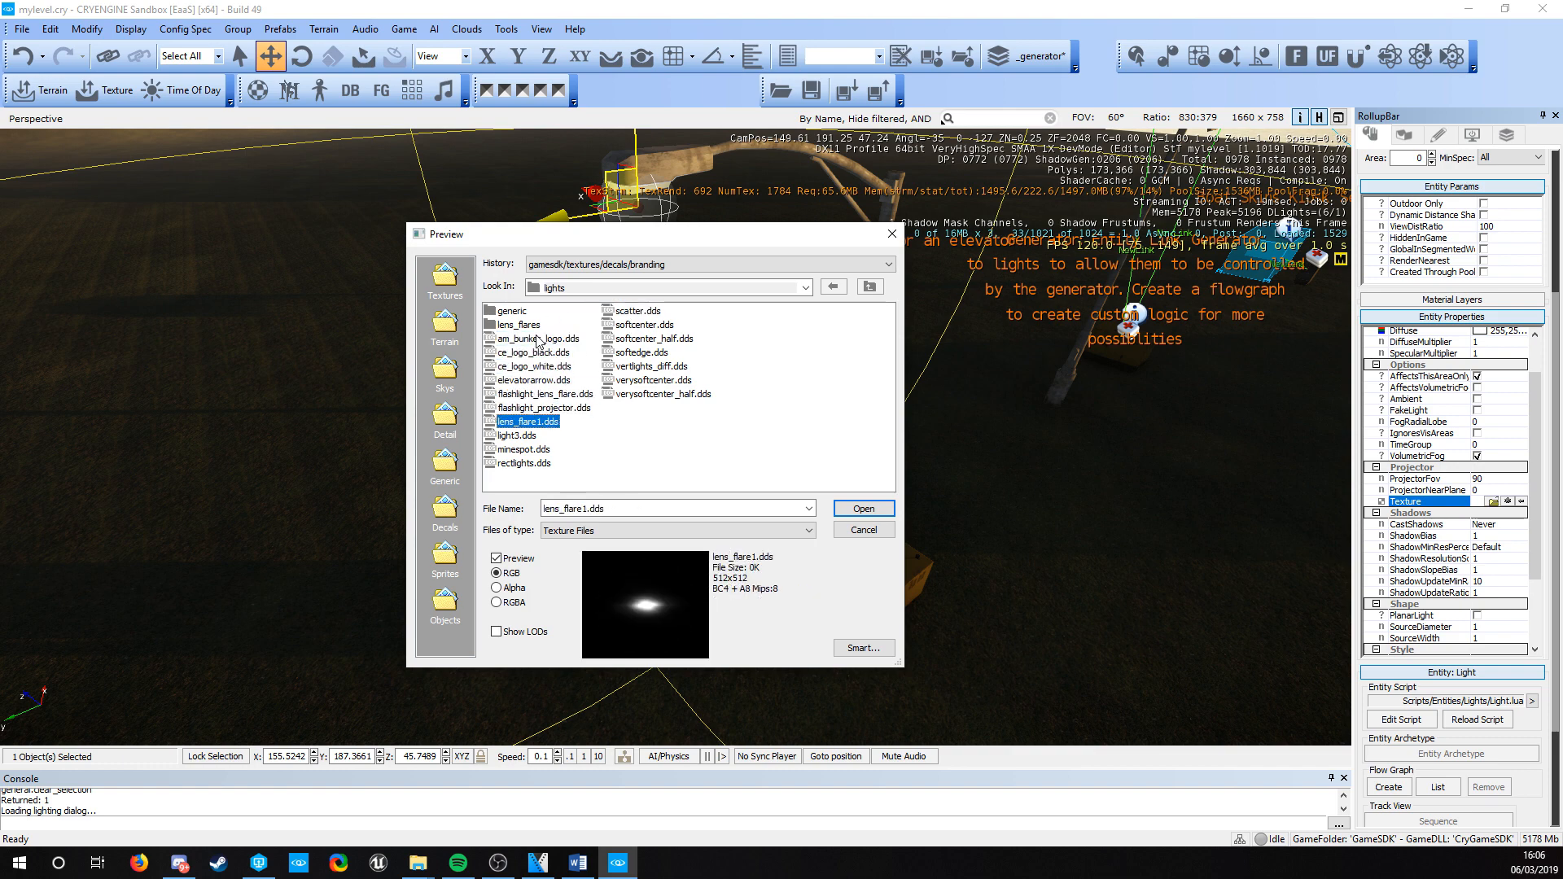
key("Down")
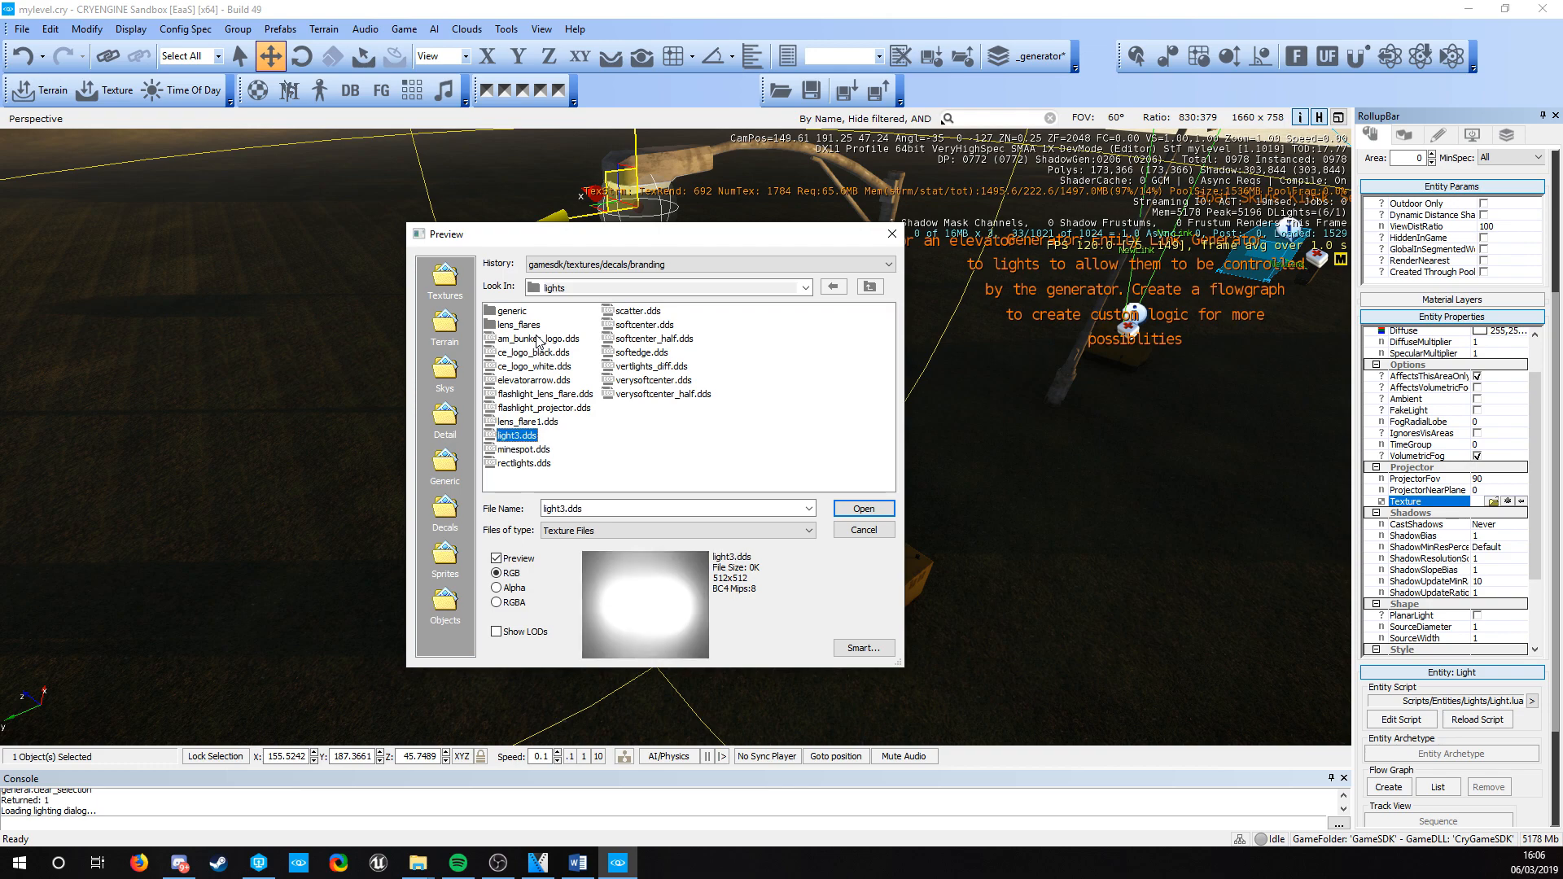
double_click(522, 440)
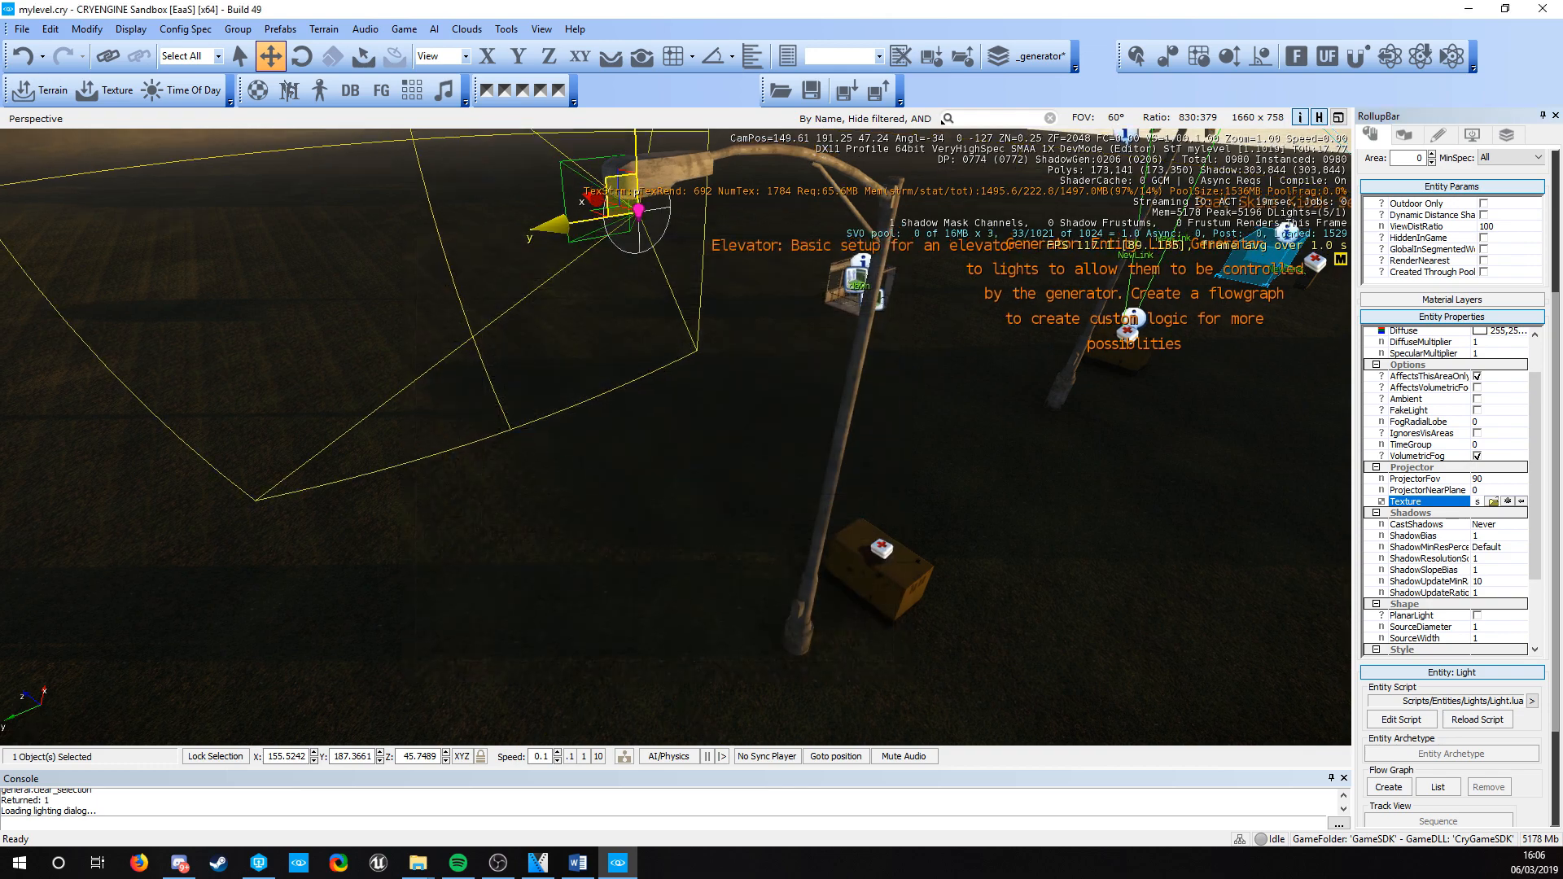
- Rotate the light 90 degrees about its local Y axis, using a 45-degree angle snap, to aim it at the ground
key("a")
right_click_drag(522, 440, 559, 369)
key("s")
key("d")
right_click_drag(822, 476, 778, 464)
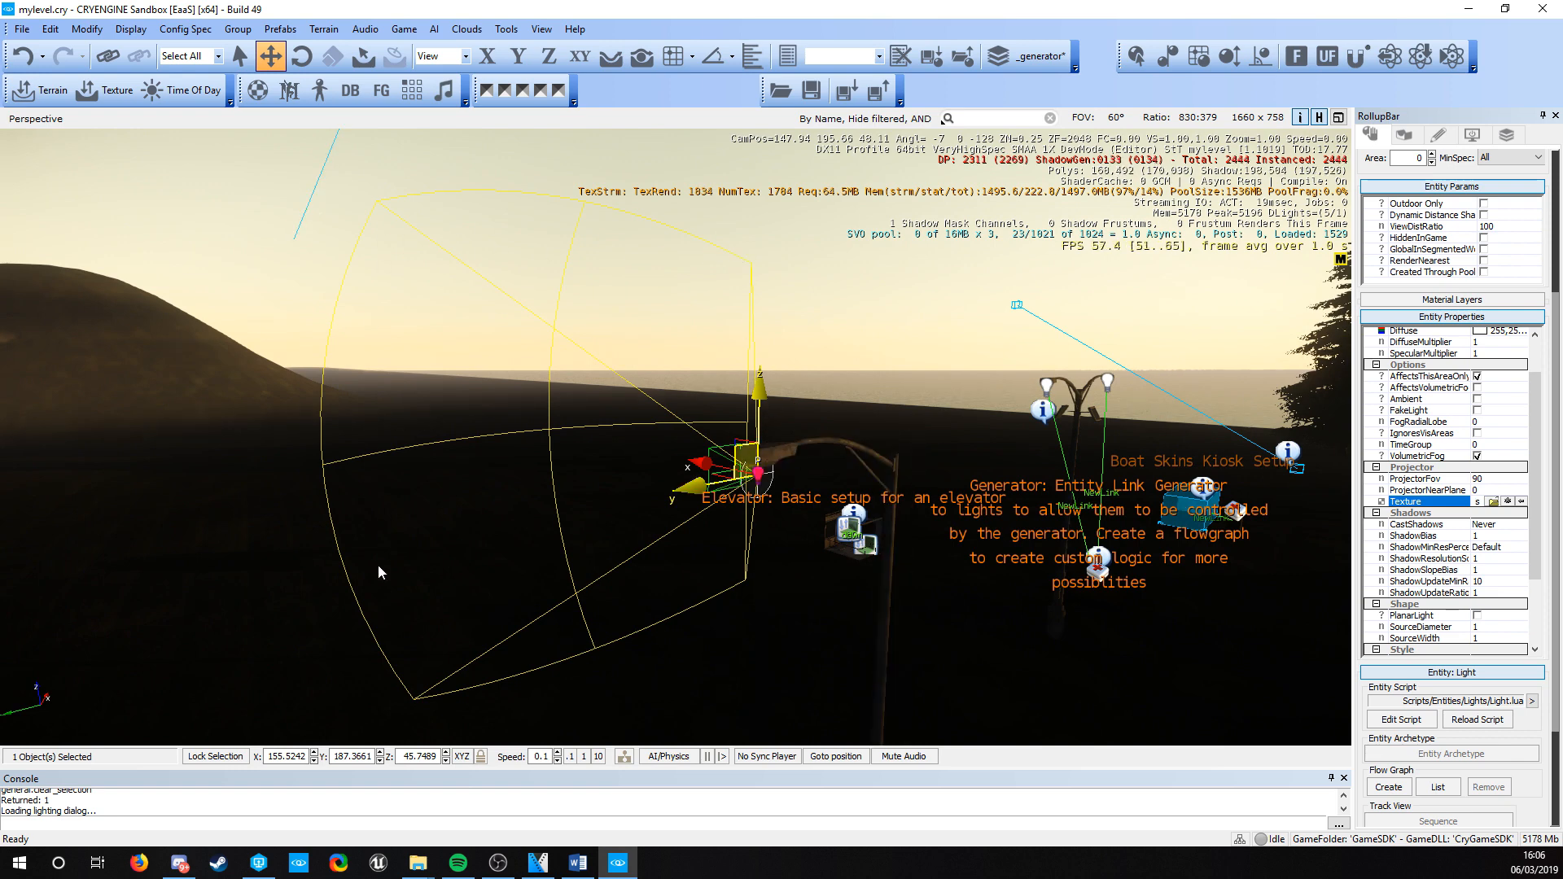
right_click_drag(662, 460, 688, 522)
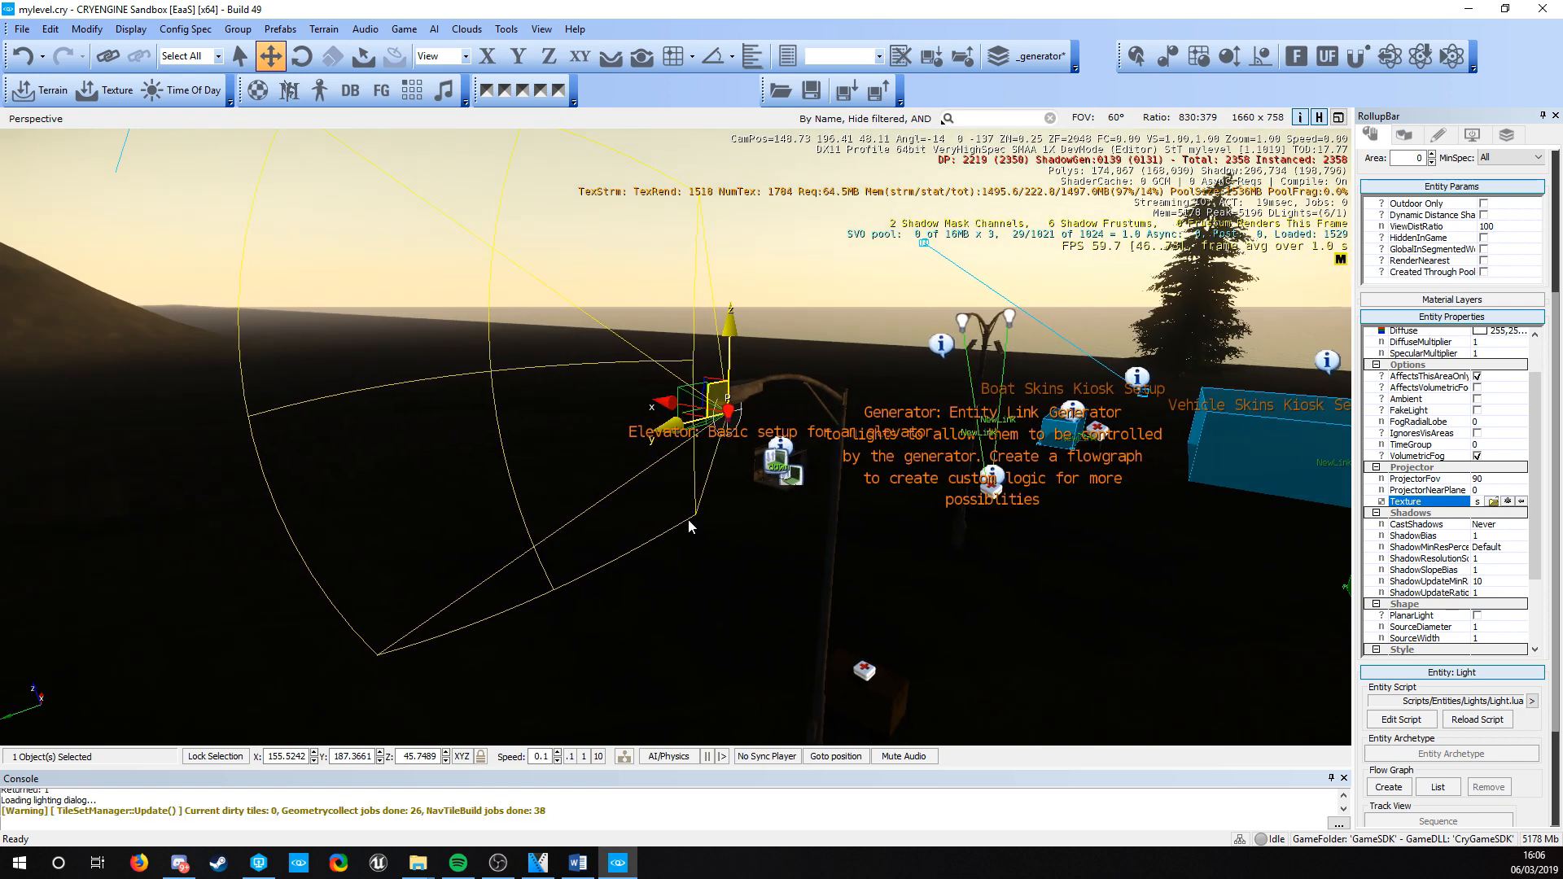
left_click(300, 57)
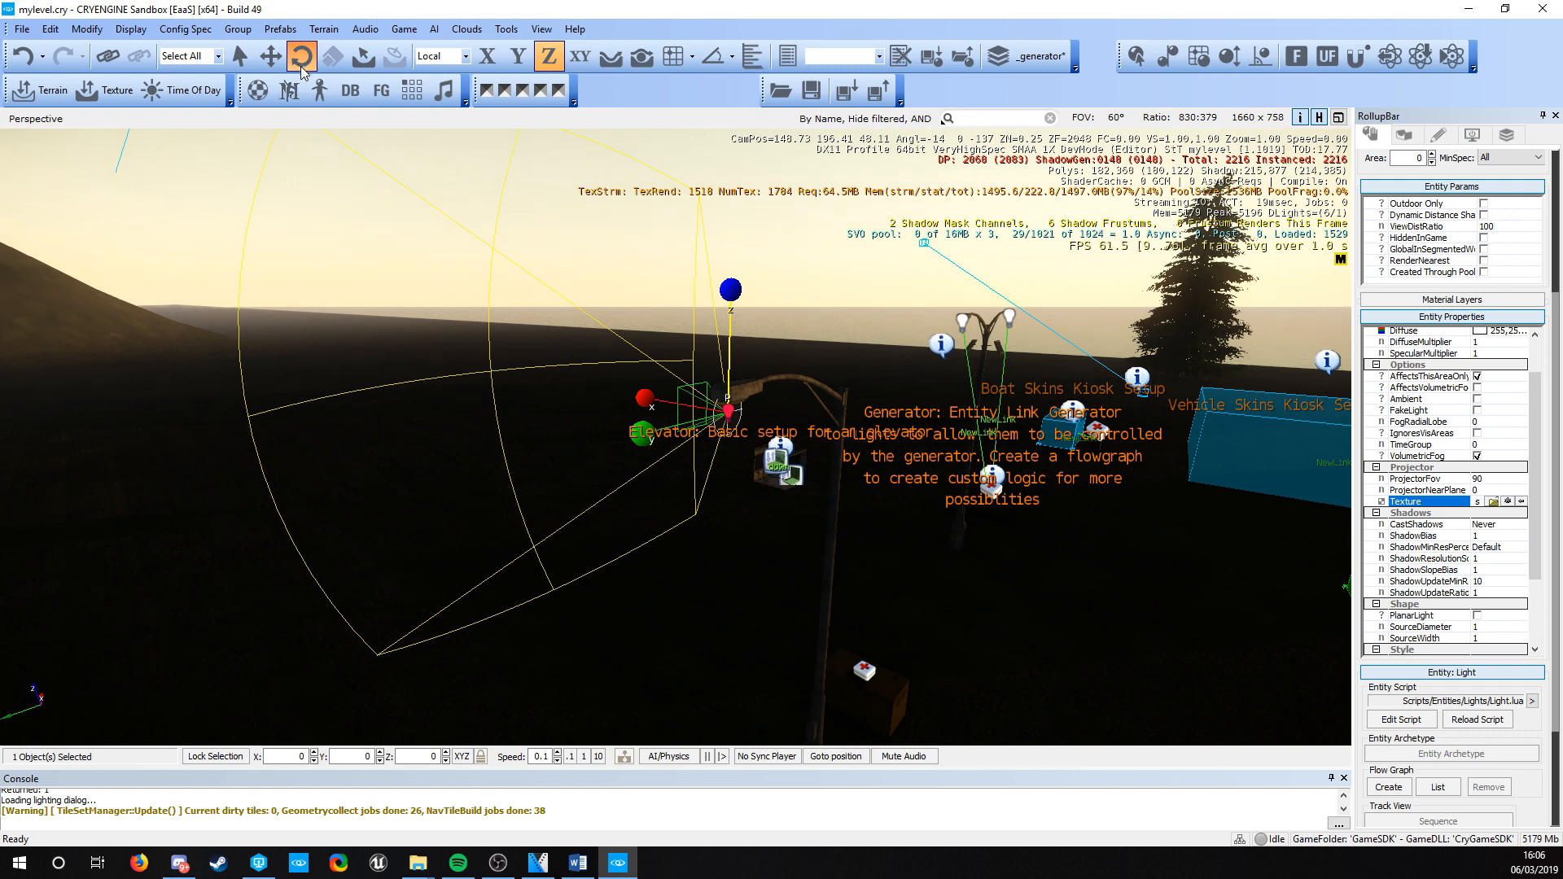
left_click(732, 57)
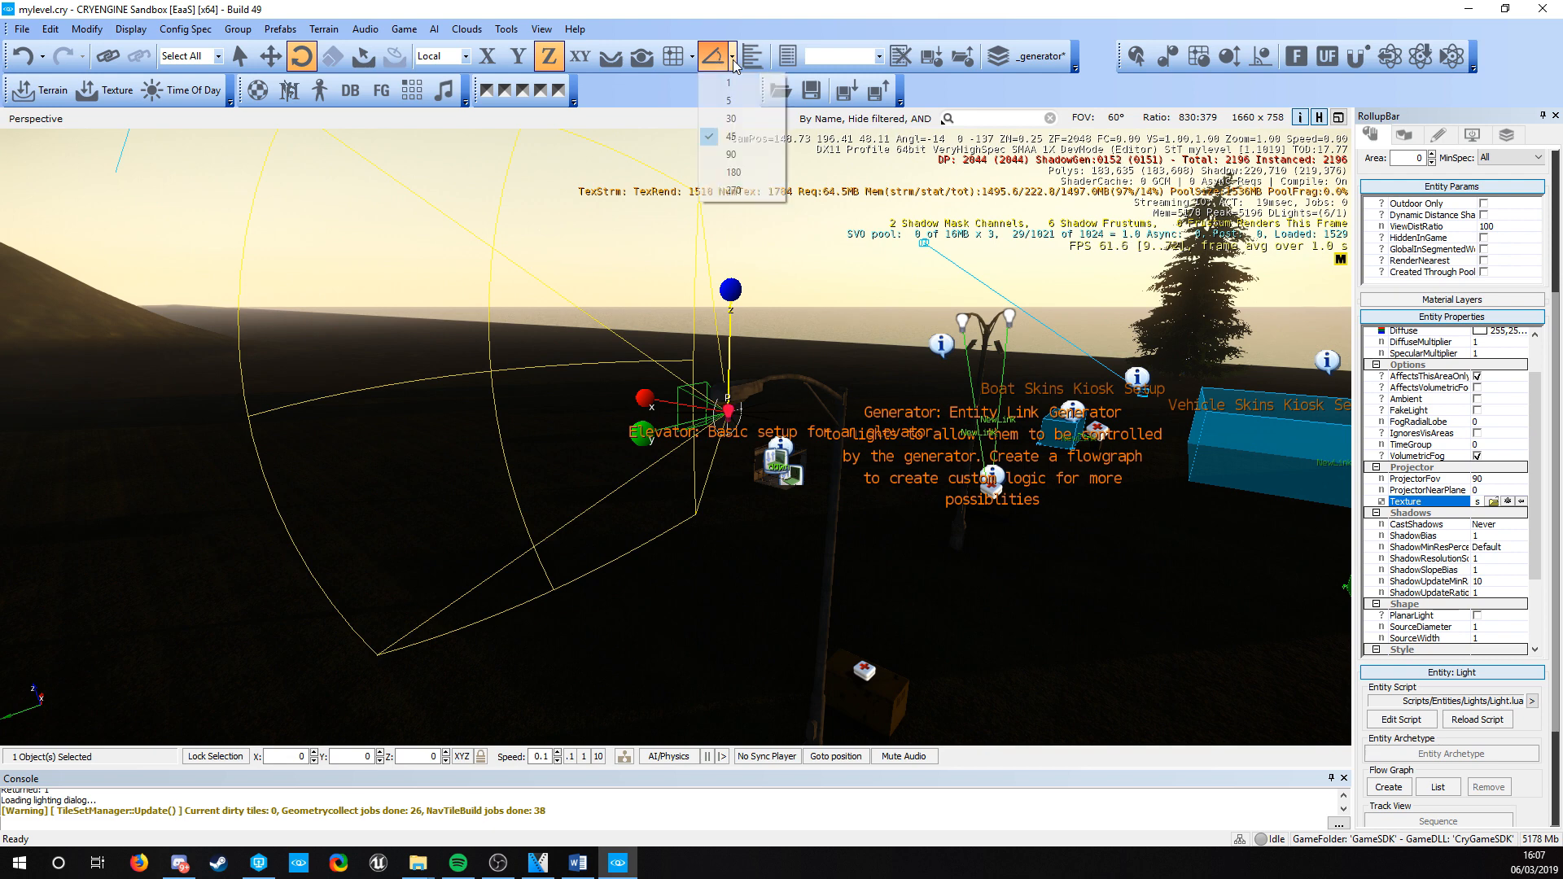
left_click(743, 137)
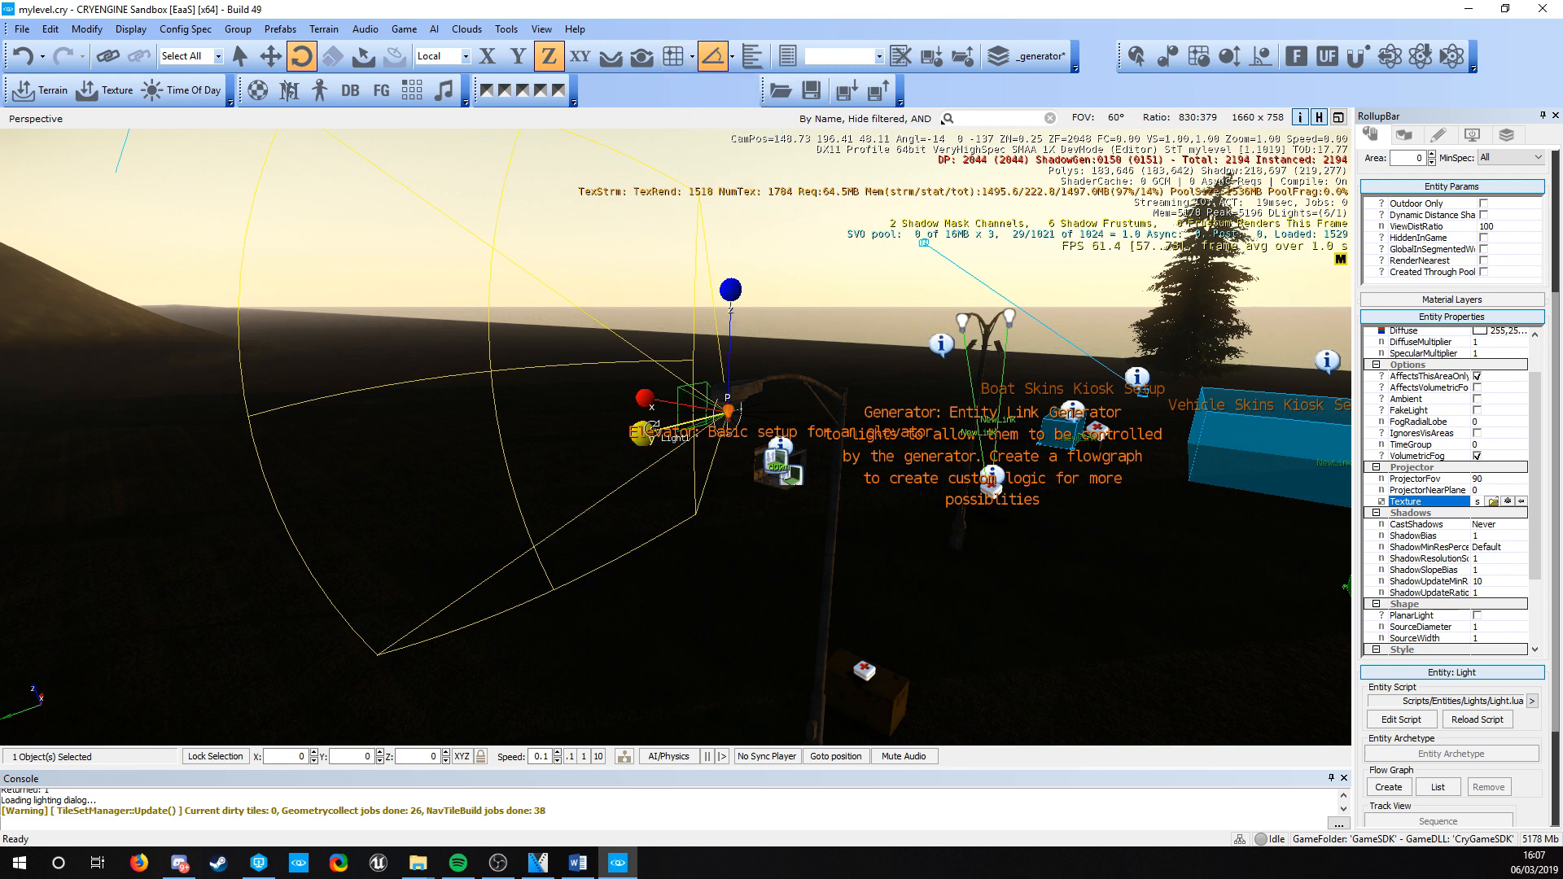
left_click_drag(645, 429, 653, 364)
- Set the light's Radius to 20
right_click_drag(655, 364, 576, 502)
key("w")
key("d")
key("s")
scroll(1465, 525, "up", 5)
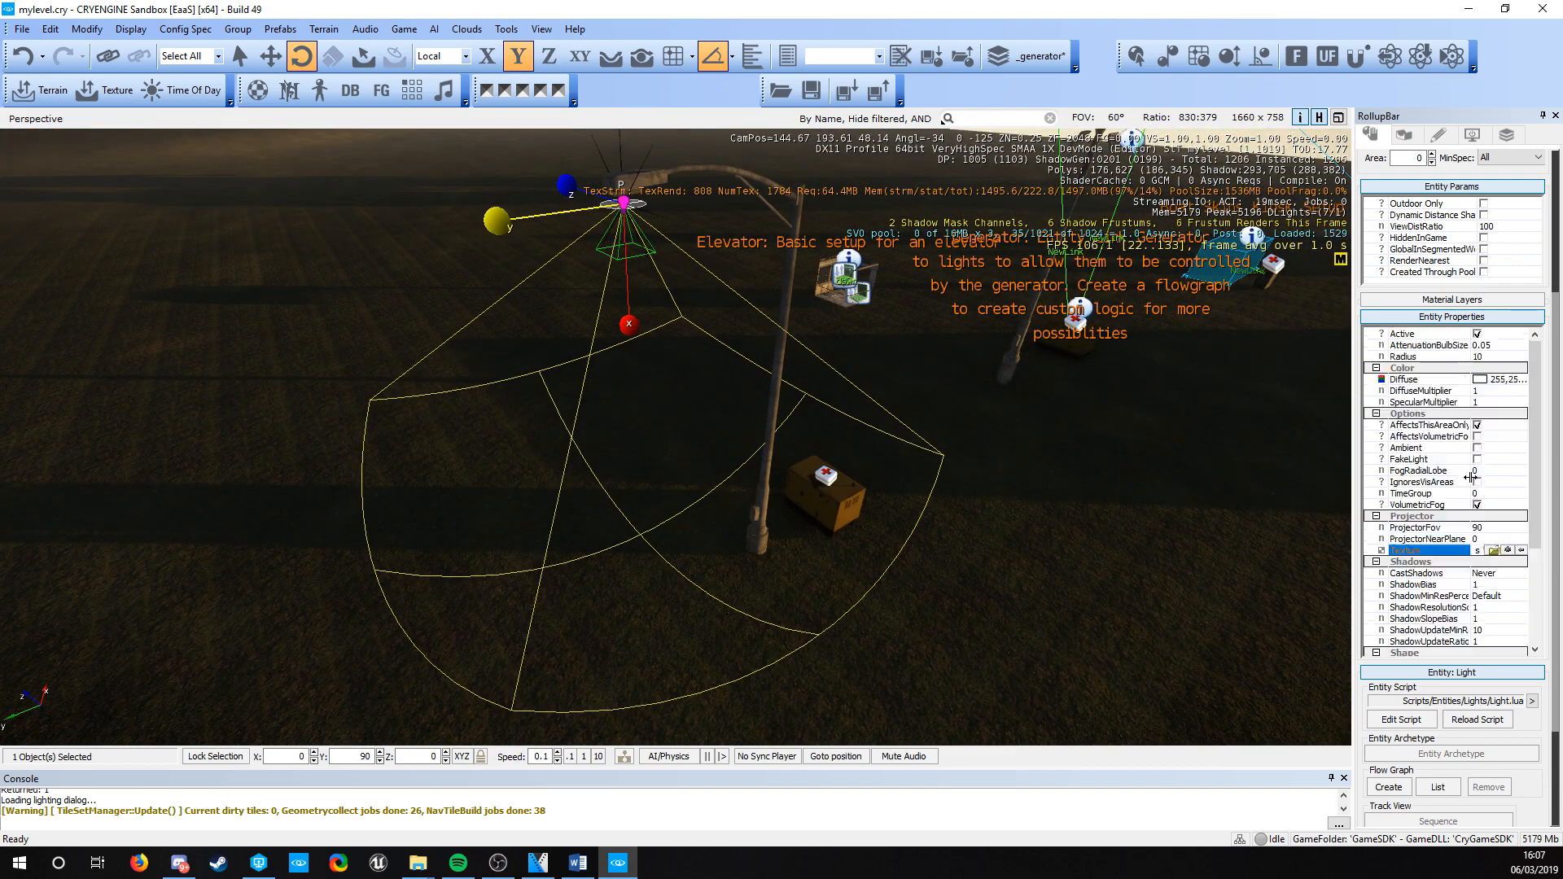
key("w")
right_click_drag(616, 416, 680, 584)
key("s")
key("a")
key("w")
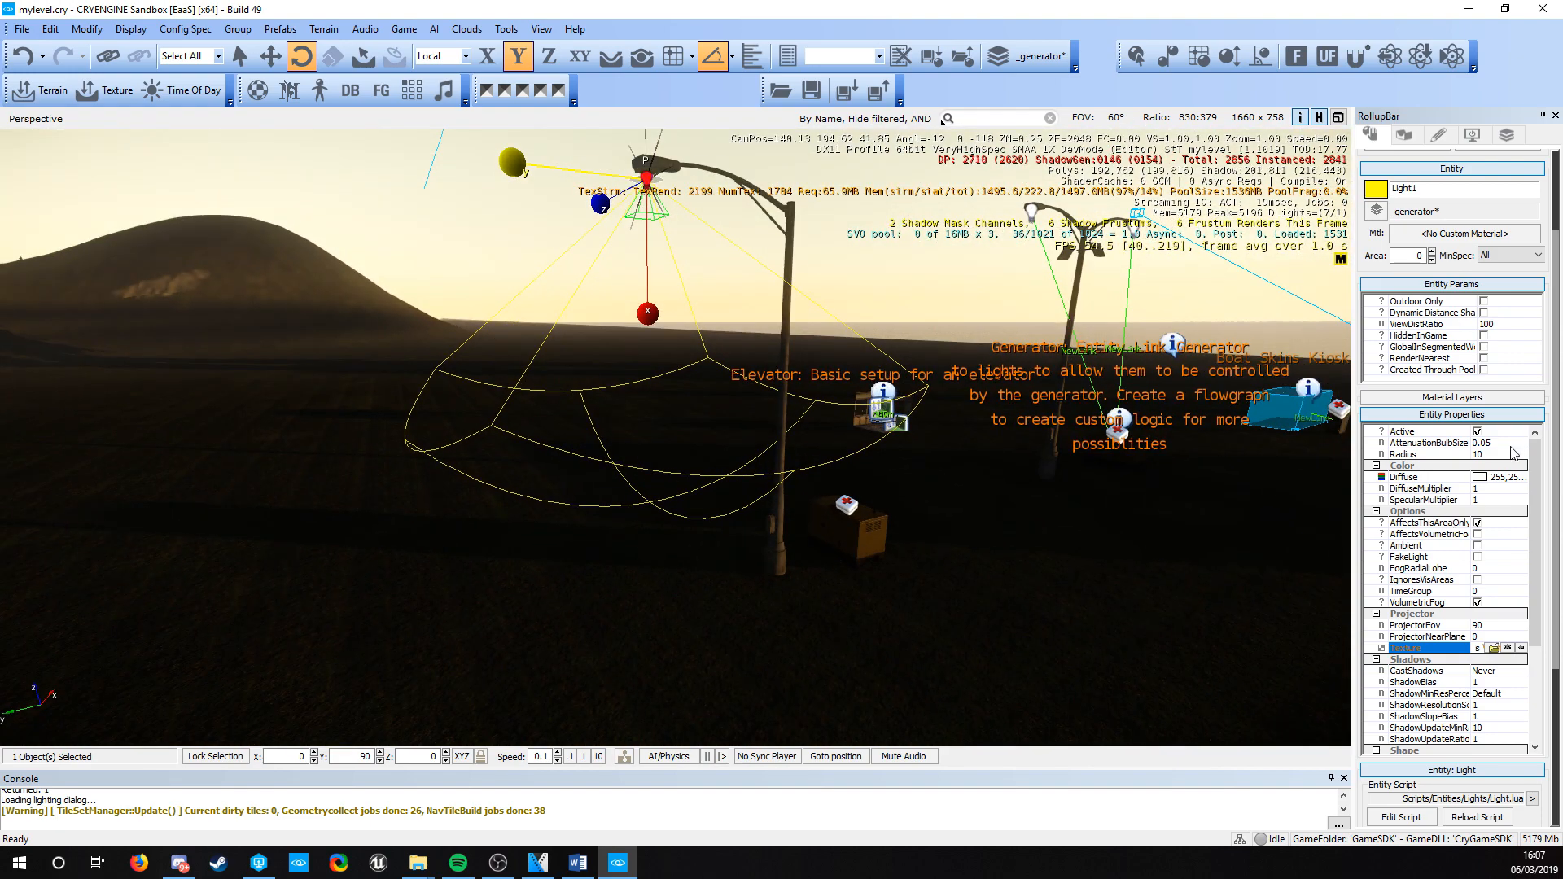
left_click(1415, 456)
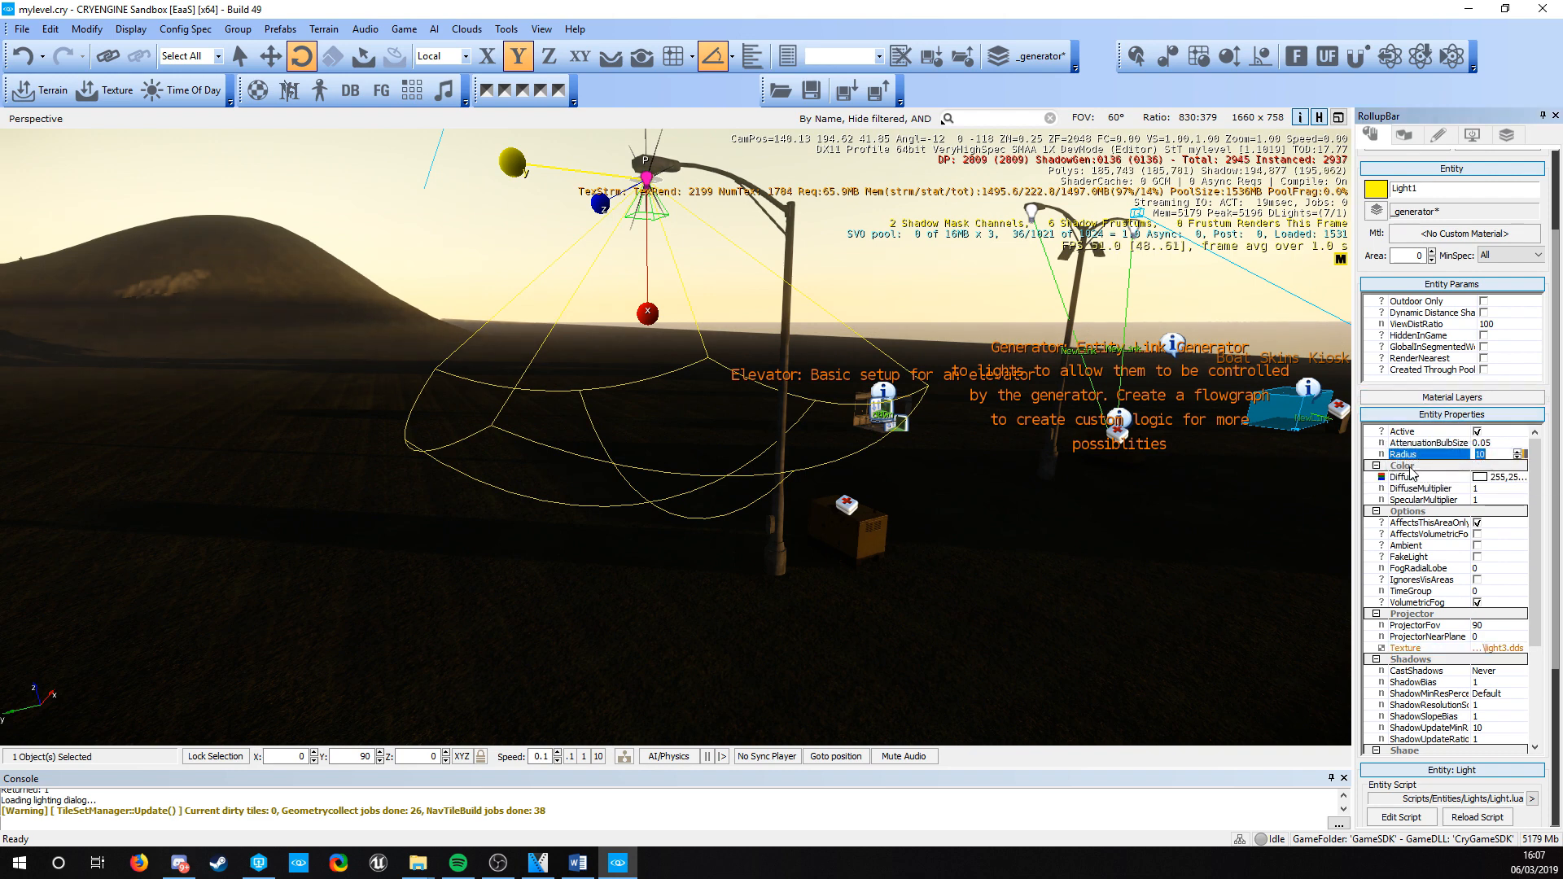
key("Return")
- Set the light's AttenuationBulbSize to 2 and its Radius to 25
right_click_drag(896, 424, 896, 424)
key("a")
key("s")
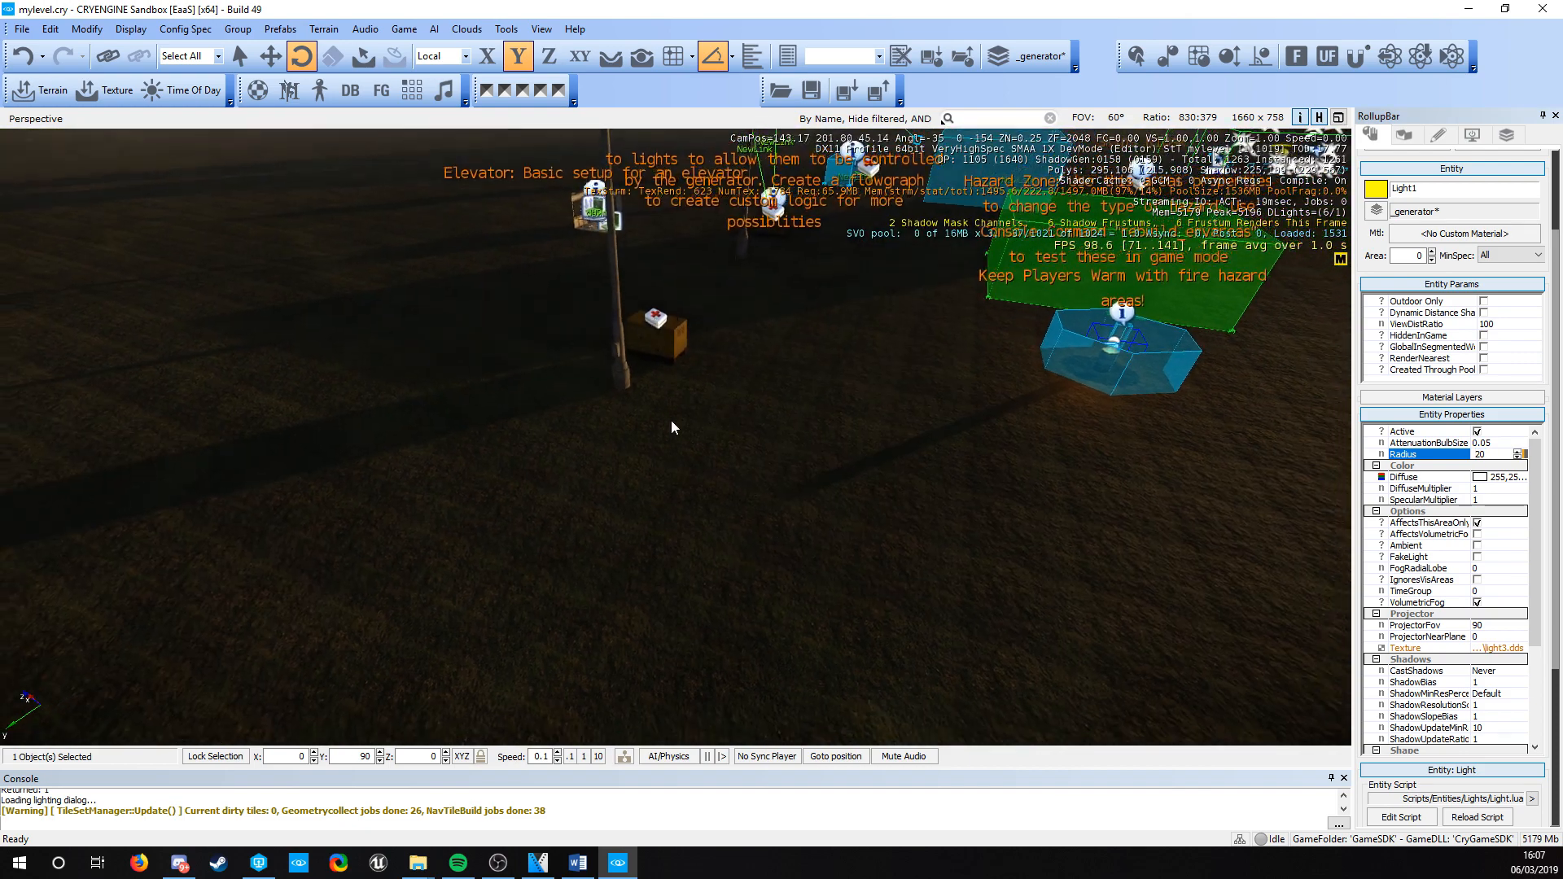
right_click_drag(670, 420, 687, 428)
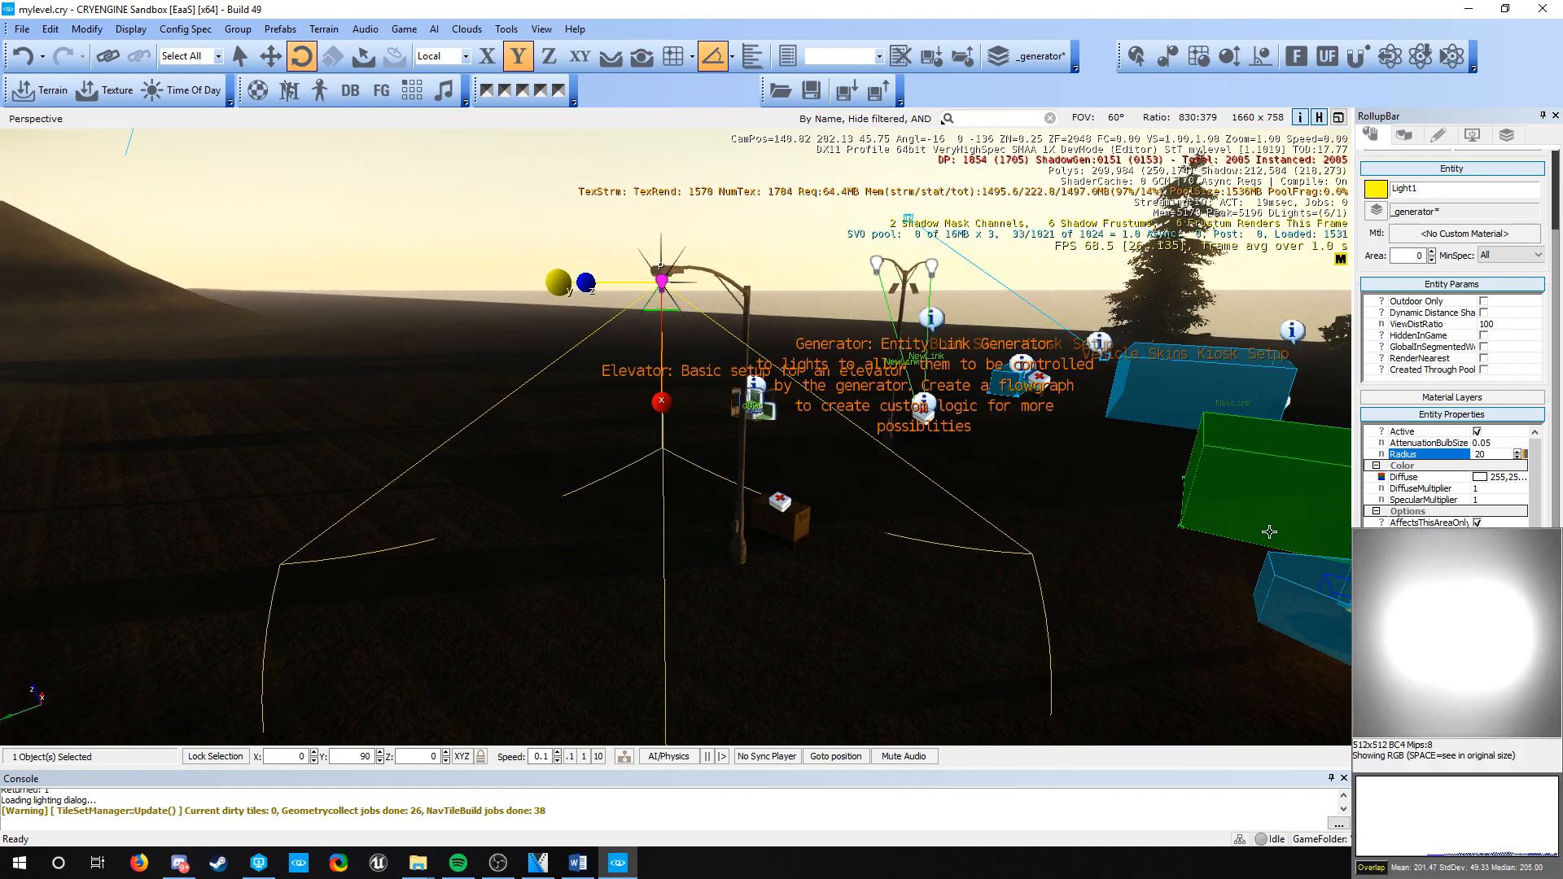
mouse_move(1499, 654)
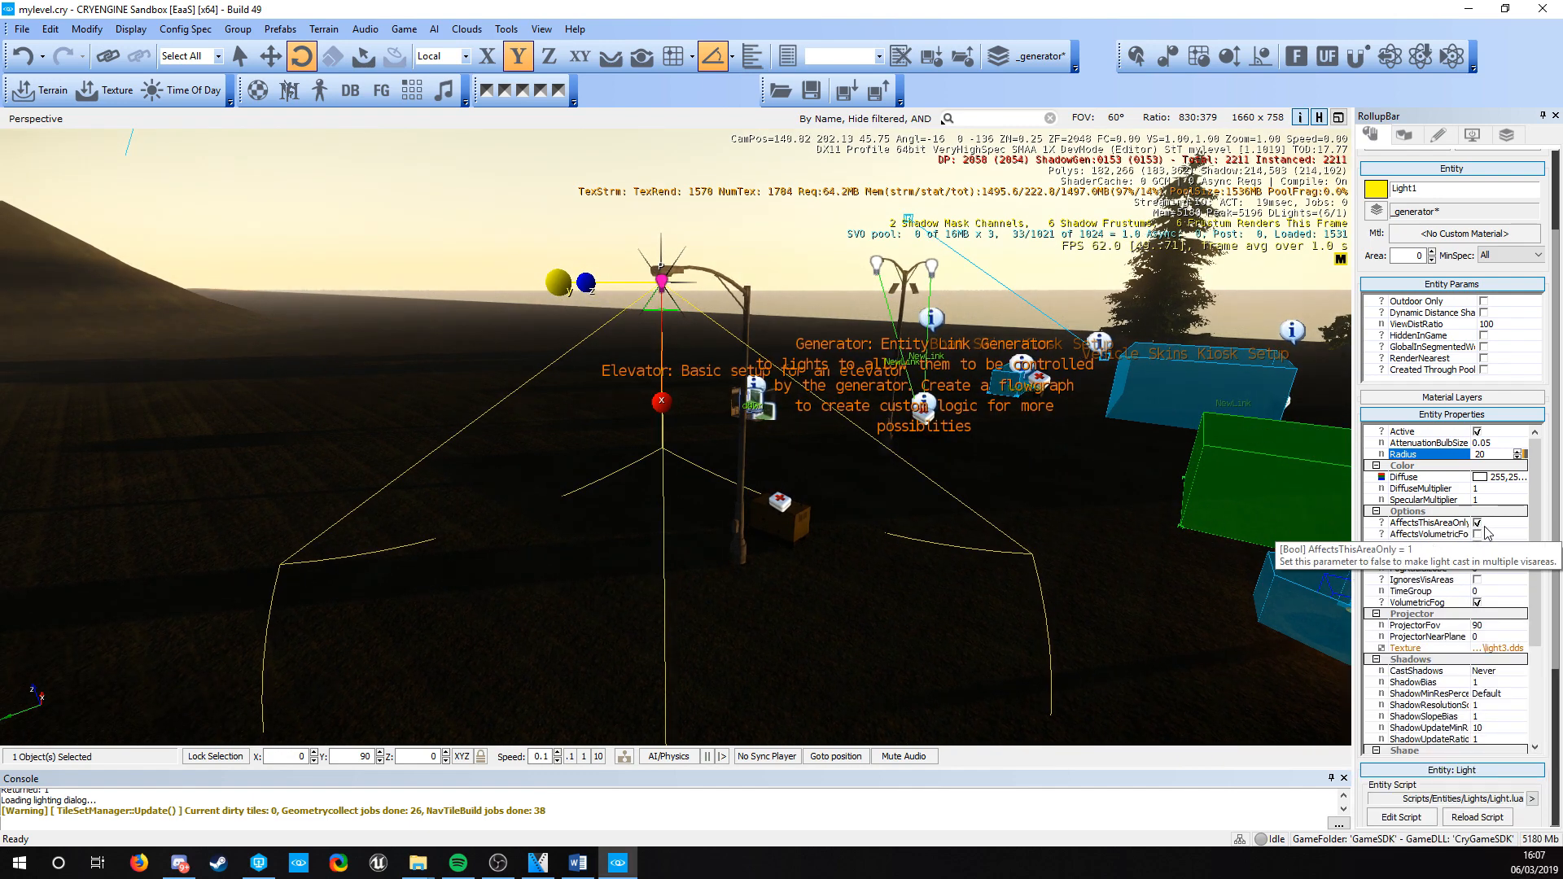
left_click(1493, 443)
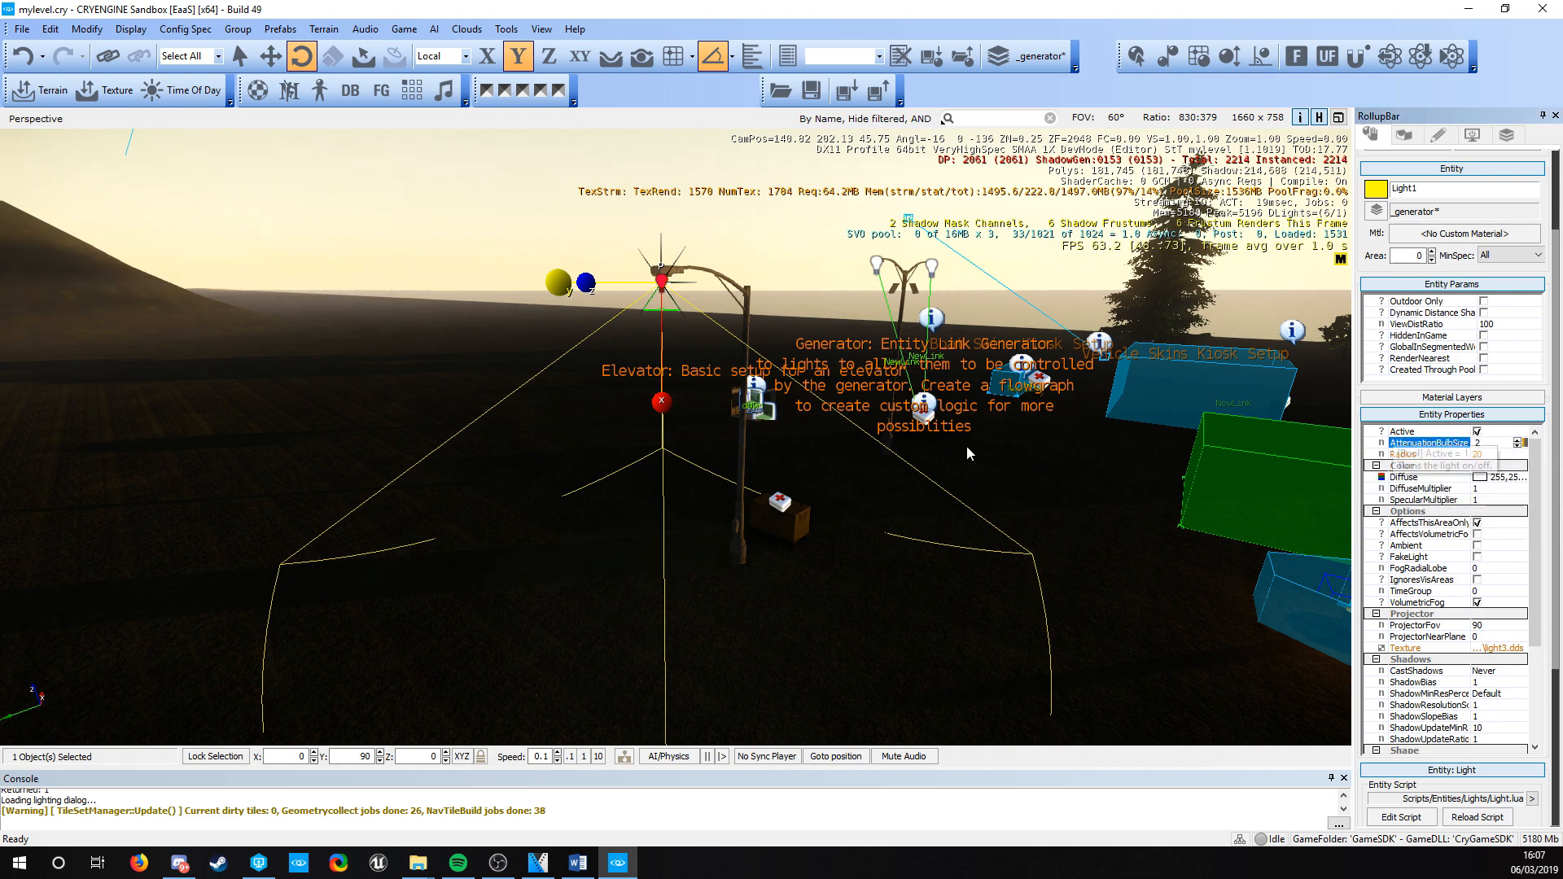
key("w")
right_click_drag(966, 450, 977, 558)
left_click(1494, 454)
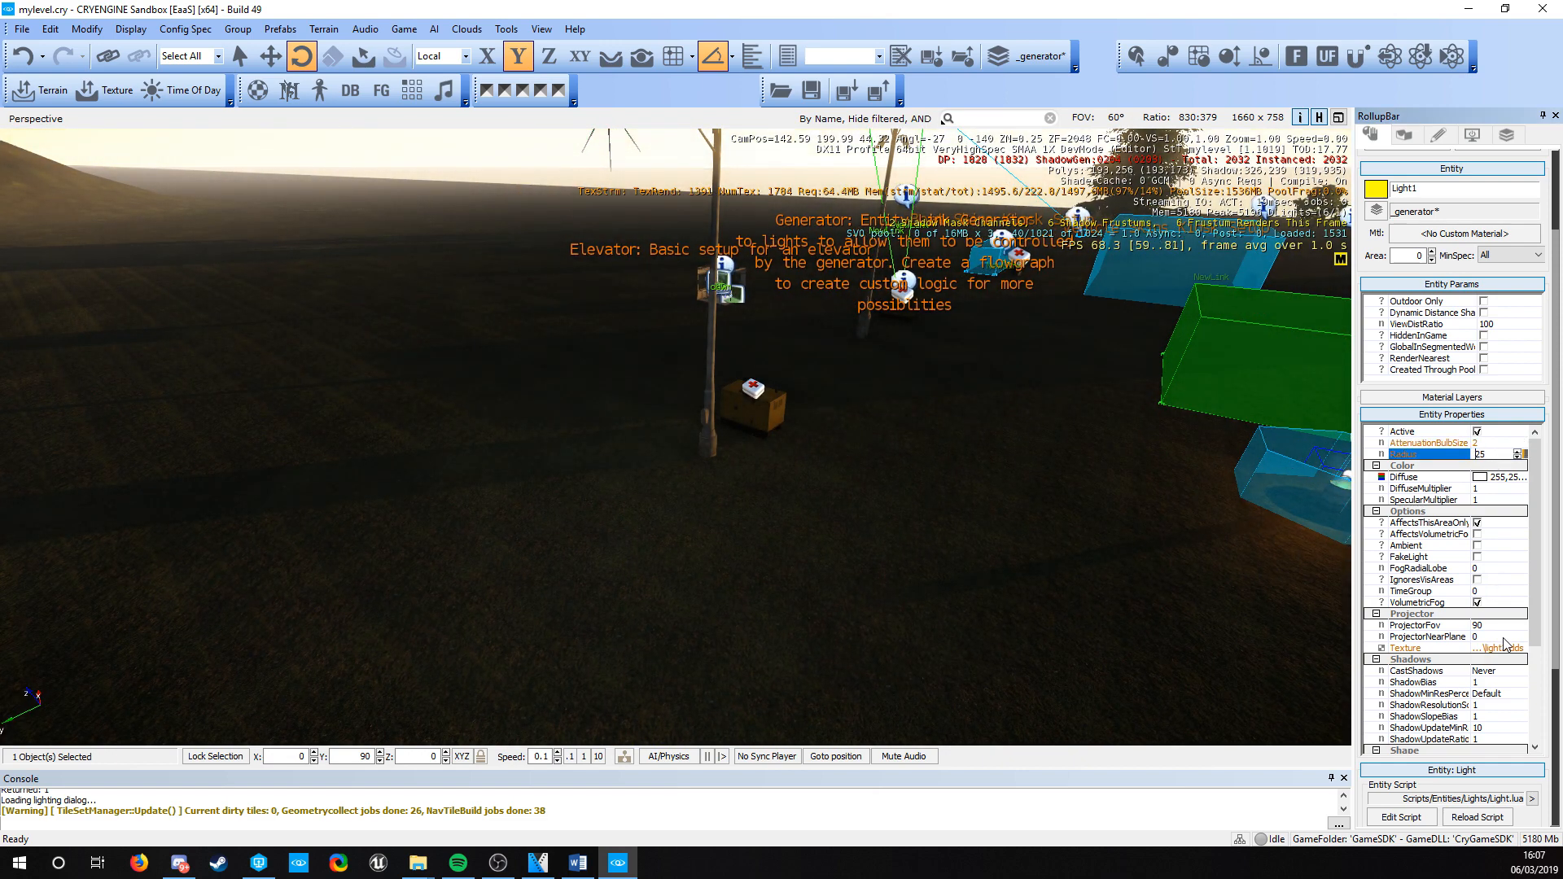
- Preview the donut, horizontal projector and rectangle textures in the generic lights texture folder without assigning one
left_click(1395, 649)
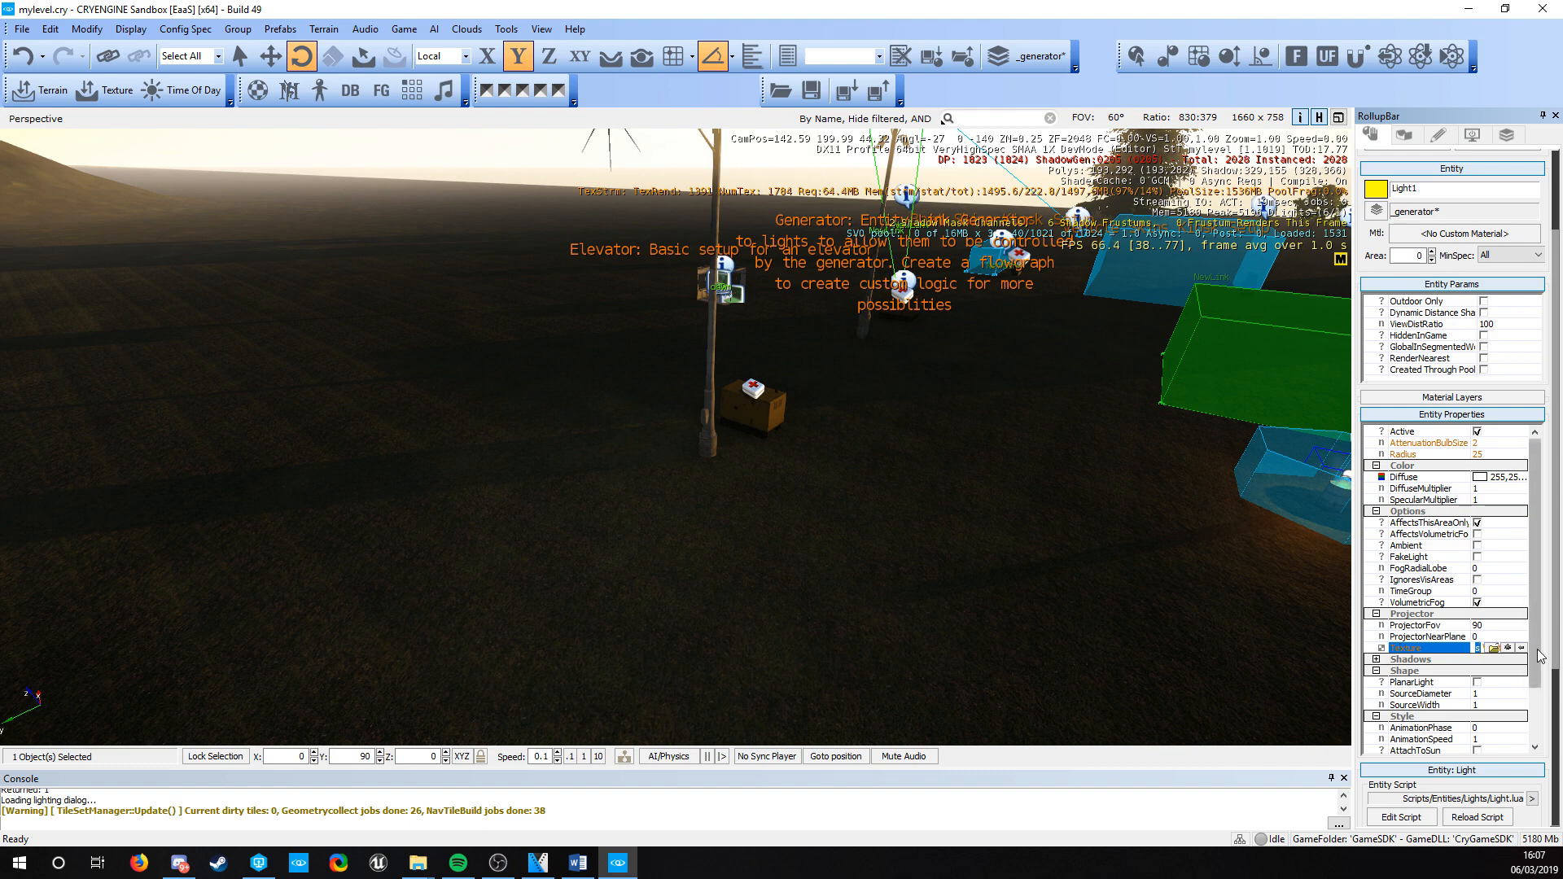
left_click(1493, 648)
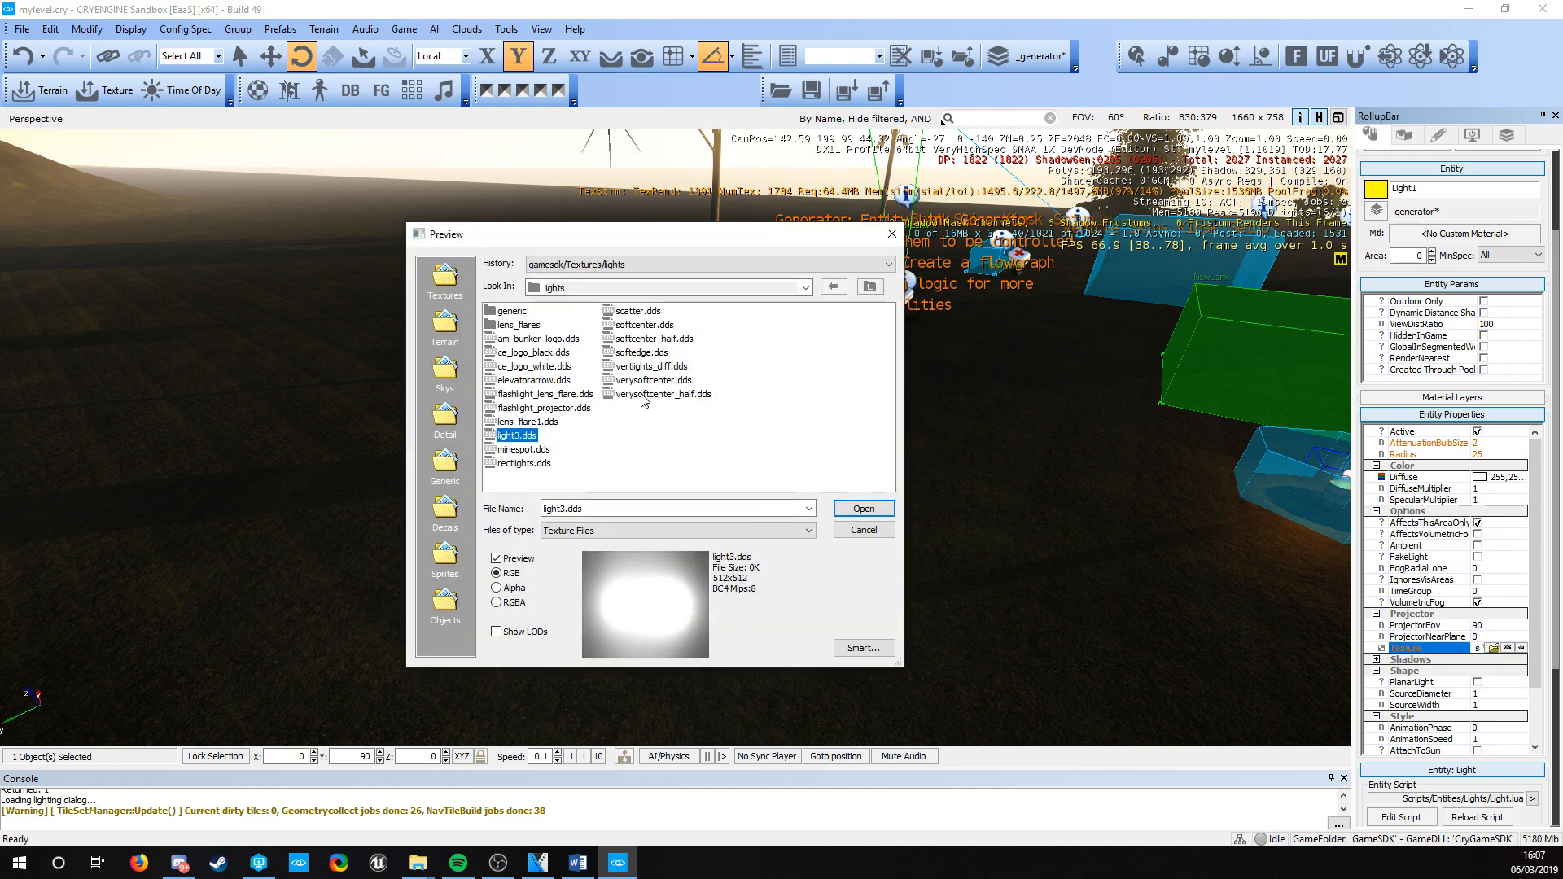
double_click(507, 313)
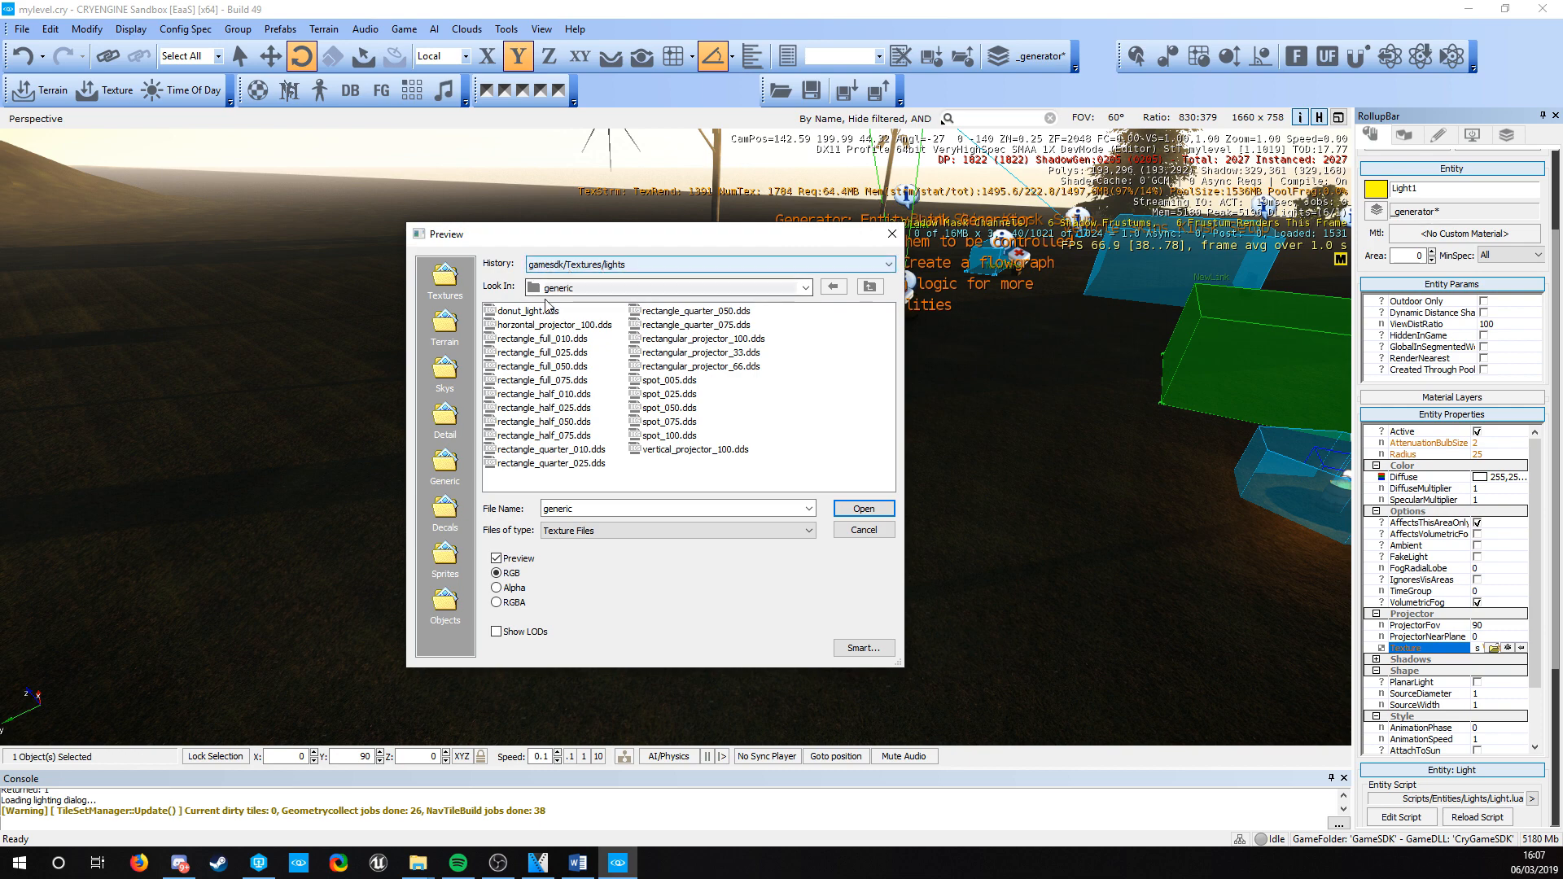
left_click(521, 312)
left_click(519, 325)
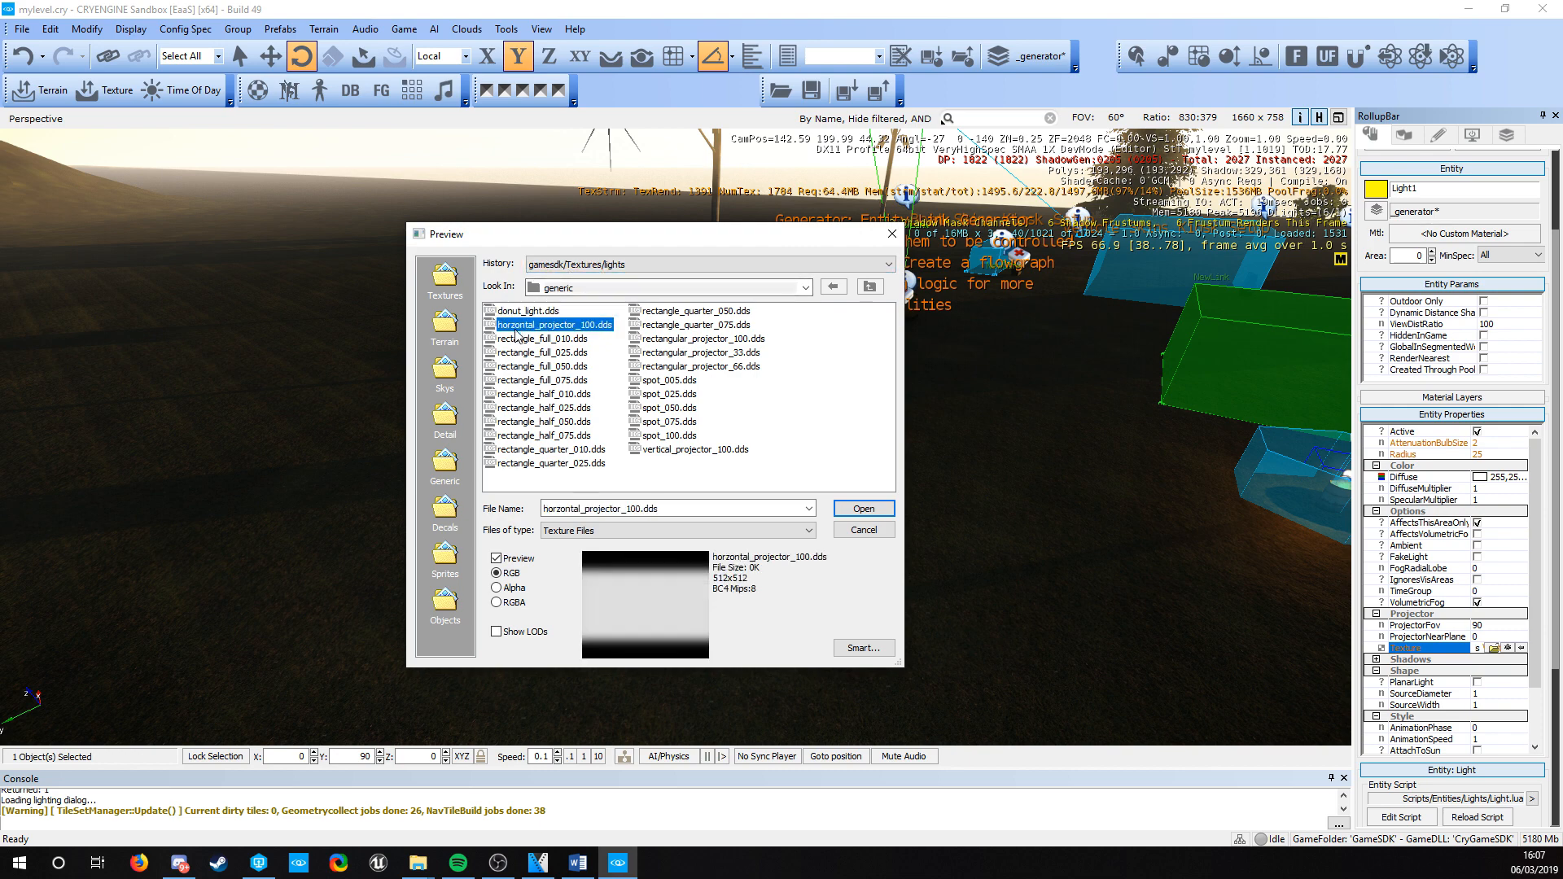
left_click(518, 353)
left_click(523, 396)
left_click(525, 411)
left_click(543, 450)
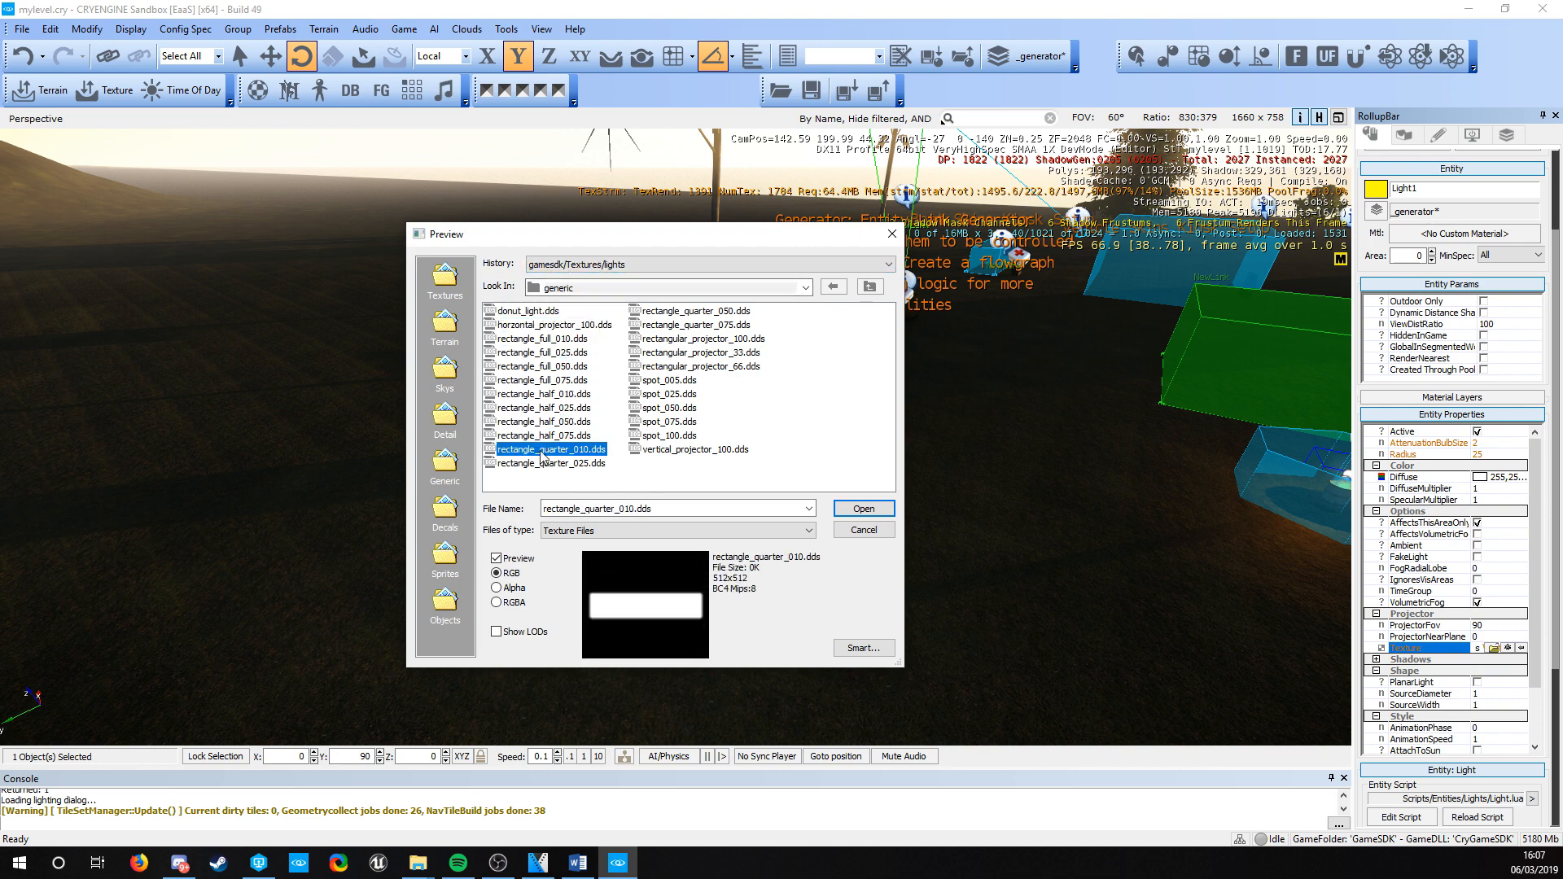
left_click(863, 530)
- Compare the spot textures in the generic lights folder and assign spot_025.dds as the light's projector texture
mouse_move(1475, 655)
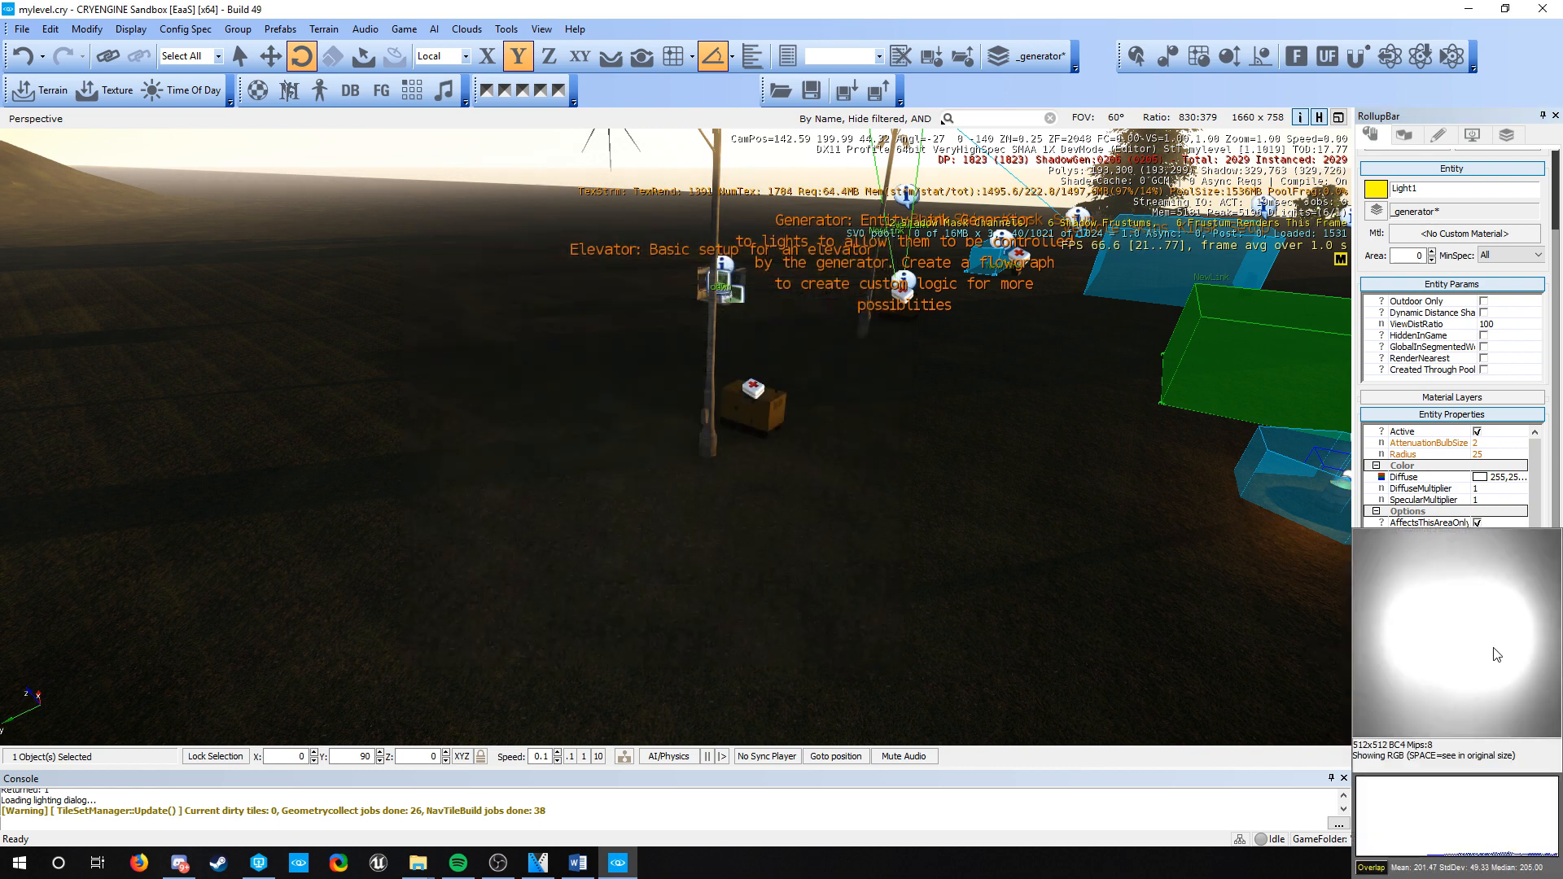
scroll(1448, 524, "down", 3)
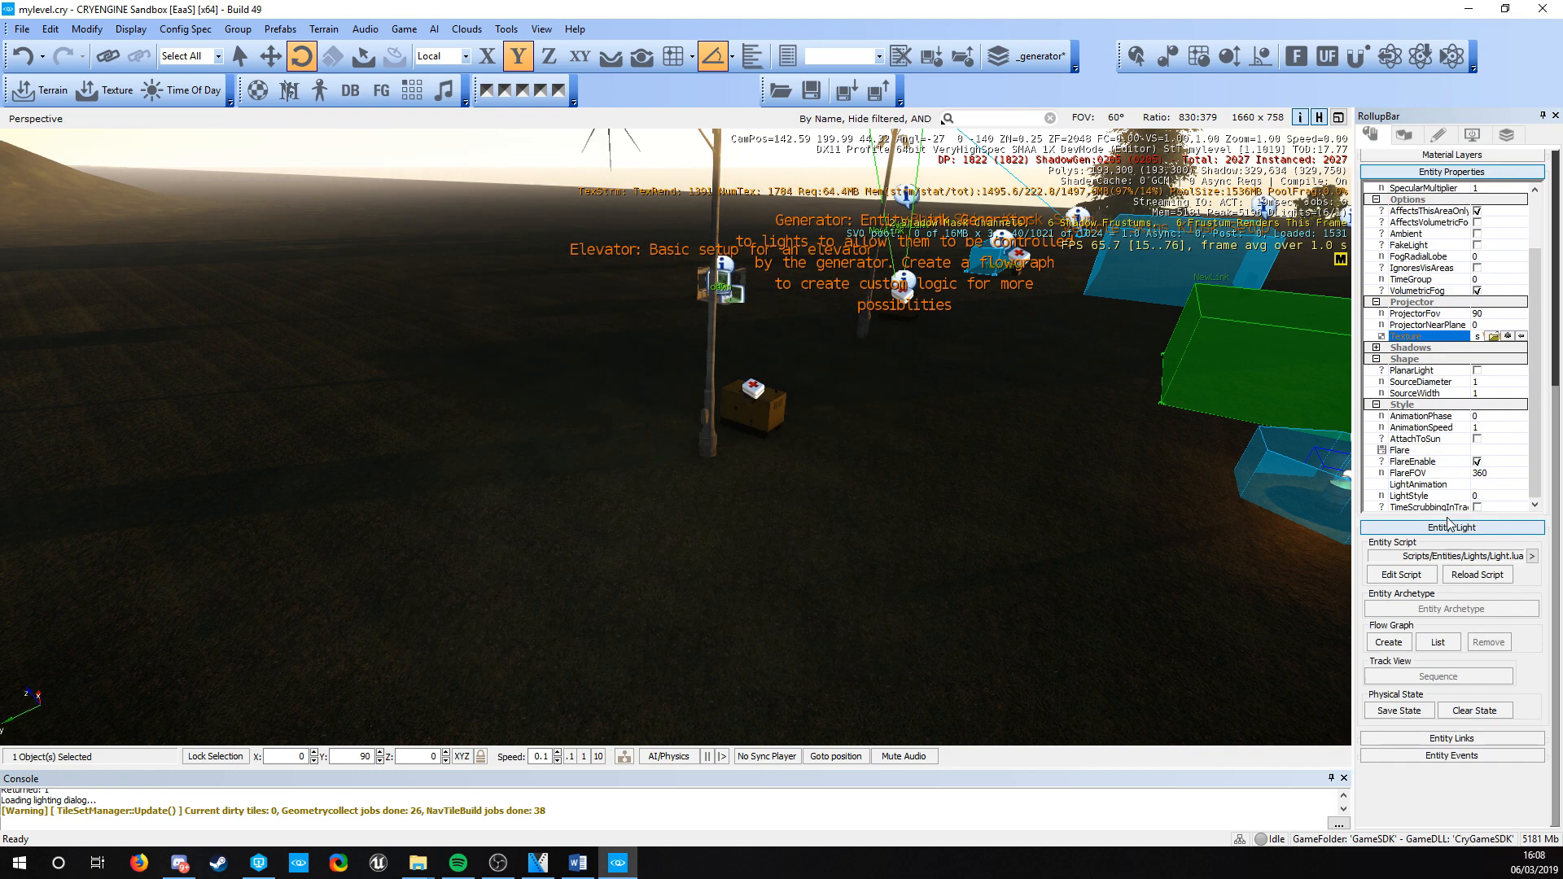
left_click(1492, 337)
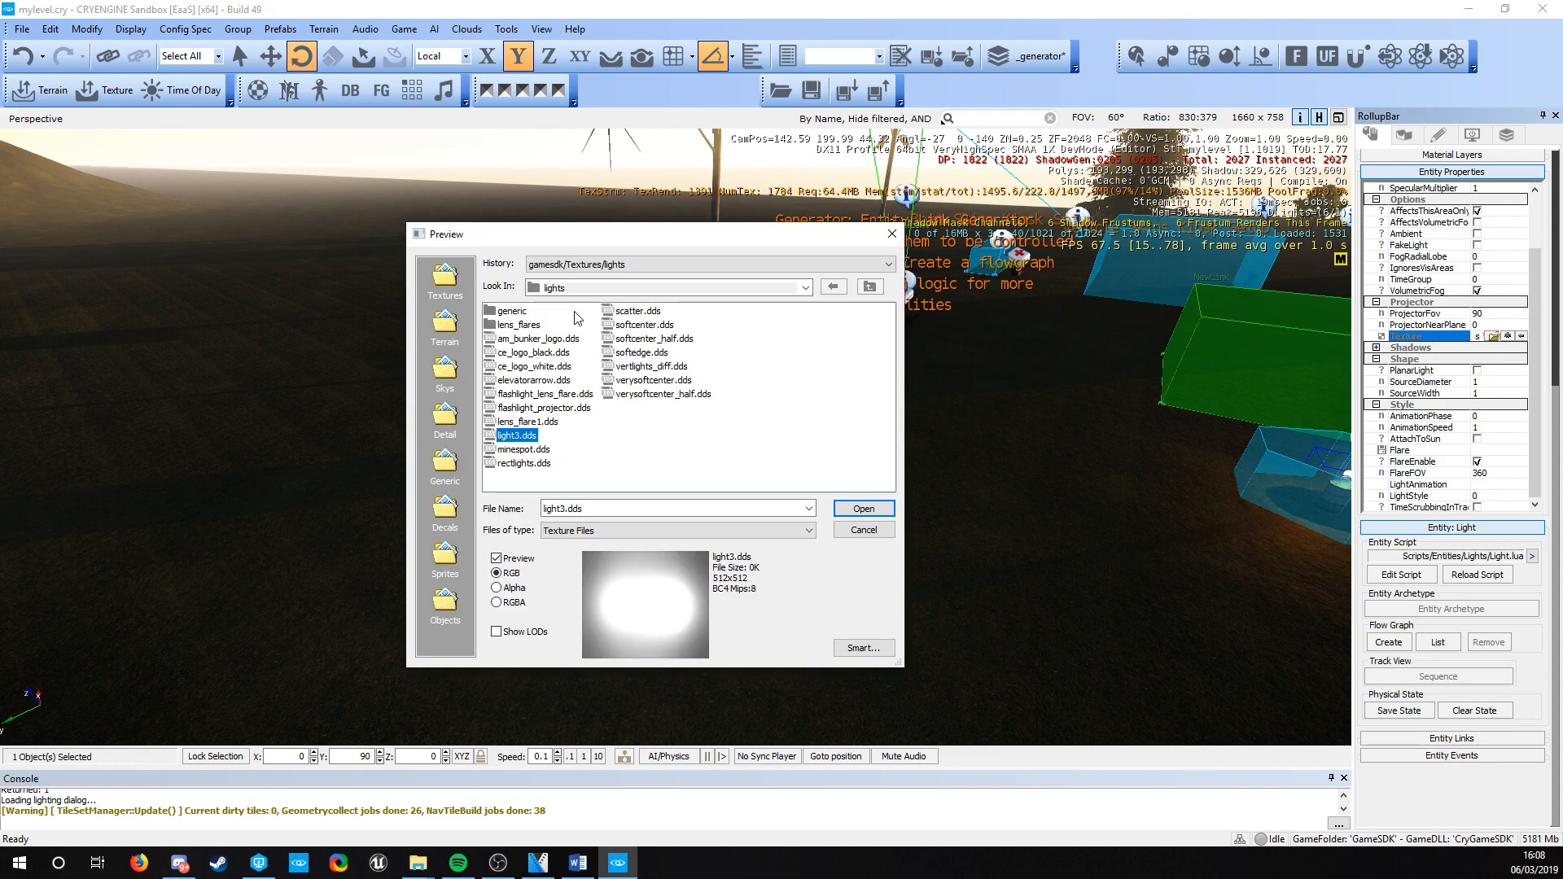
double_click(512, 311)
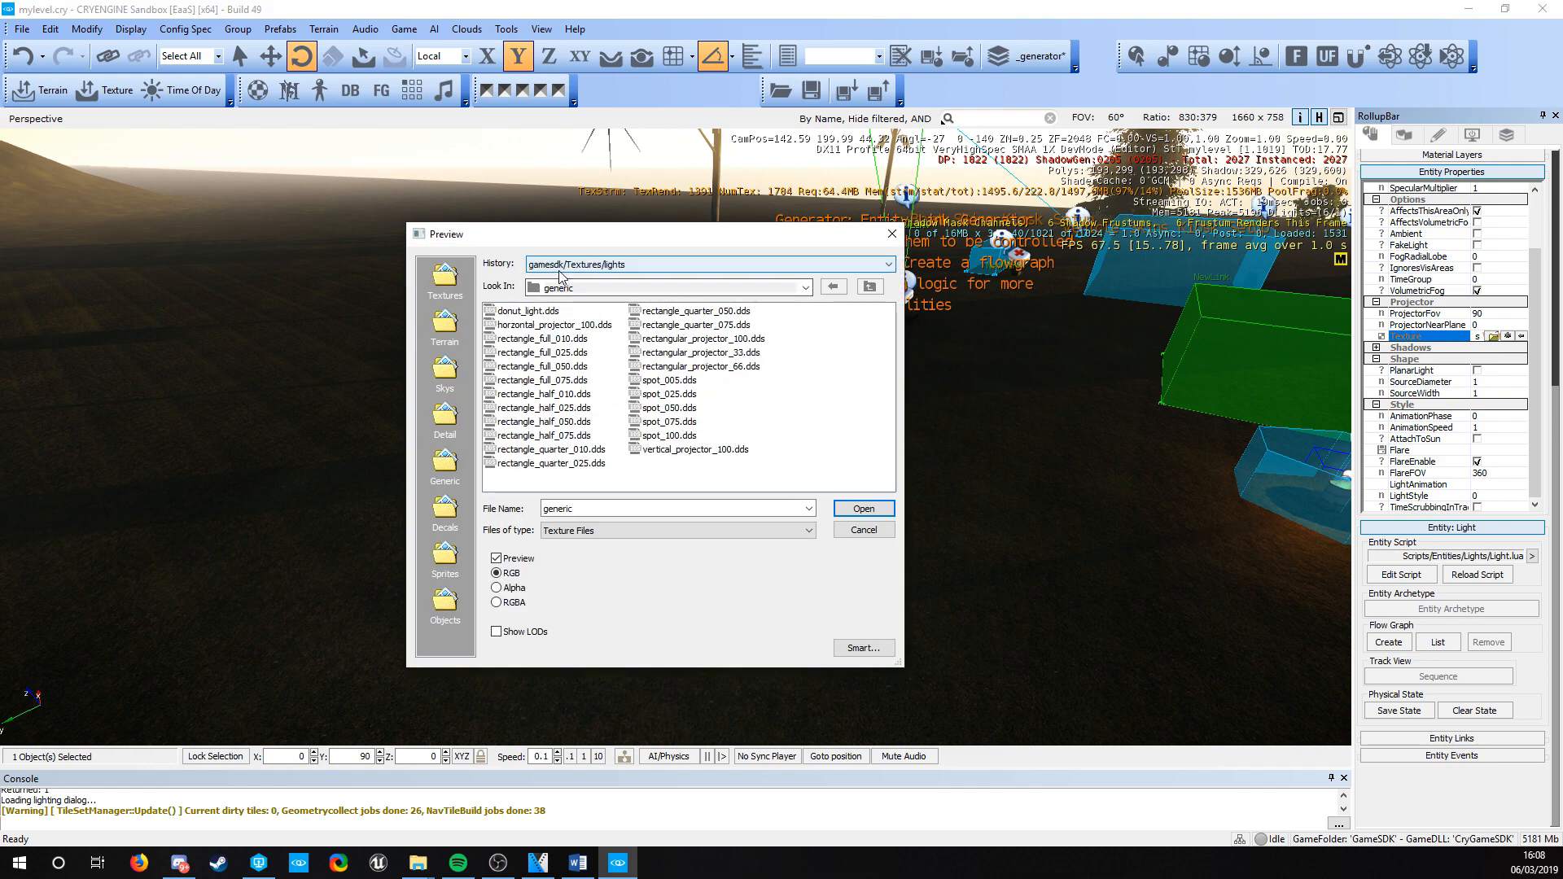
left_click(533, 324)
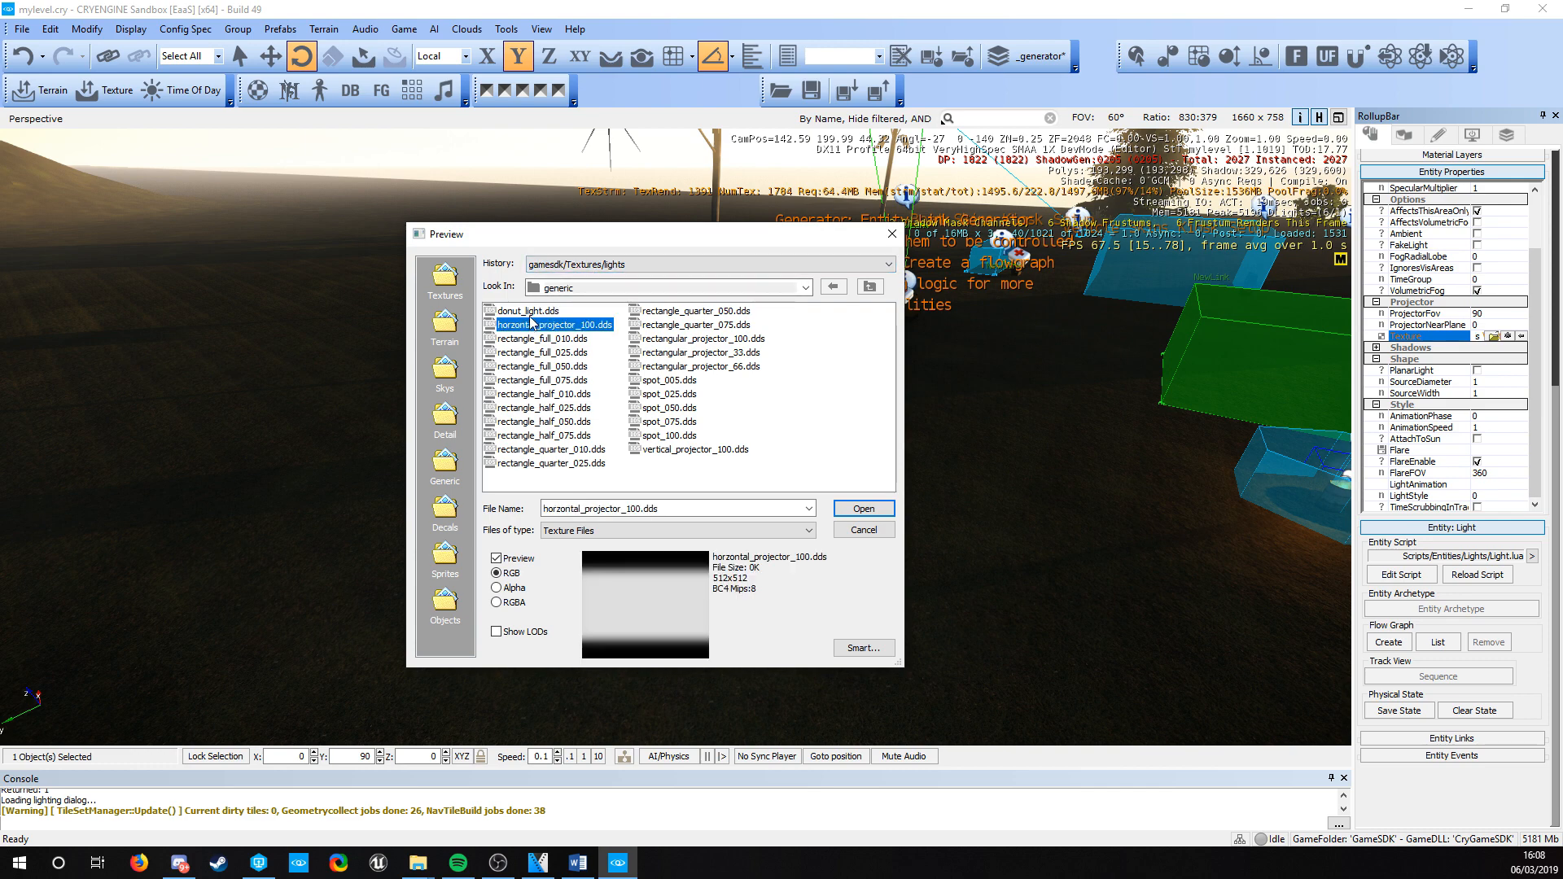
left_click(704, 324)
left_click(699, 311)
left_click(694, 365)
left_click(676, 382)
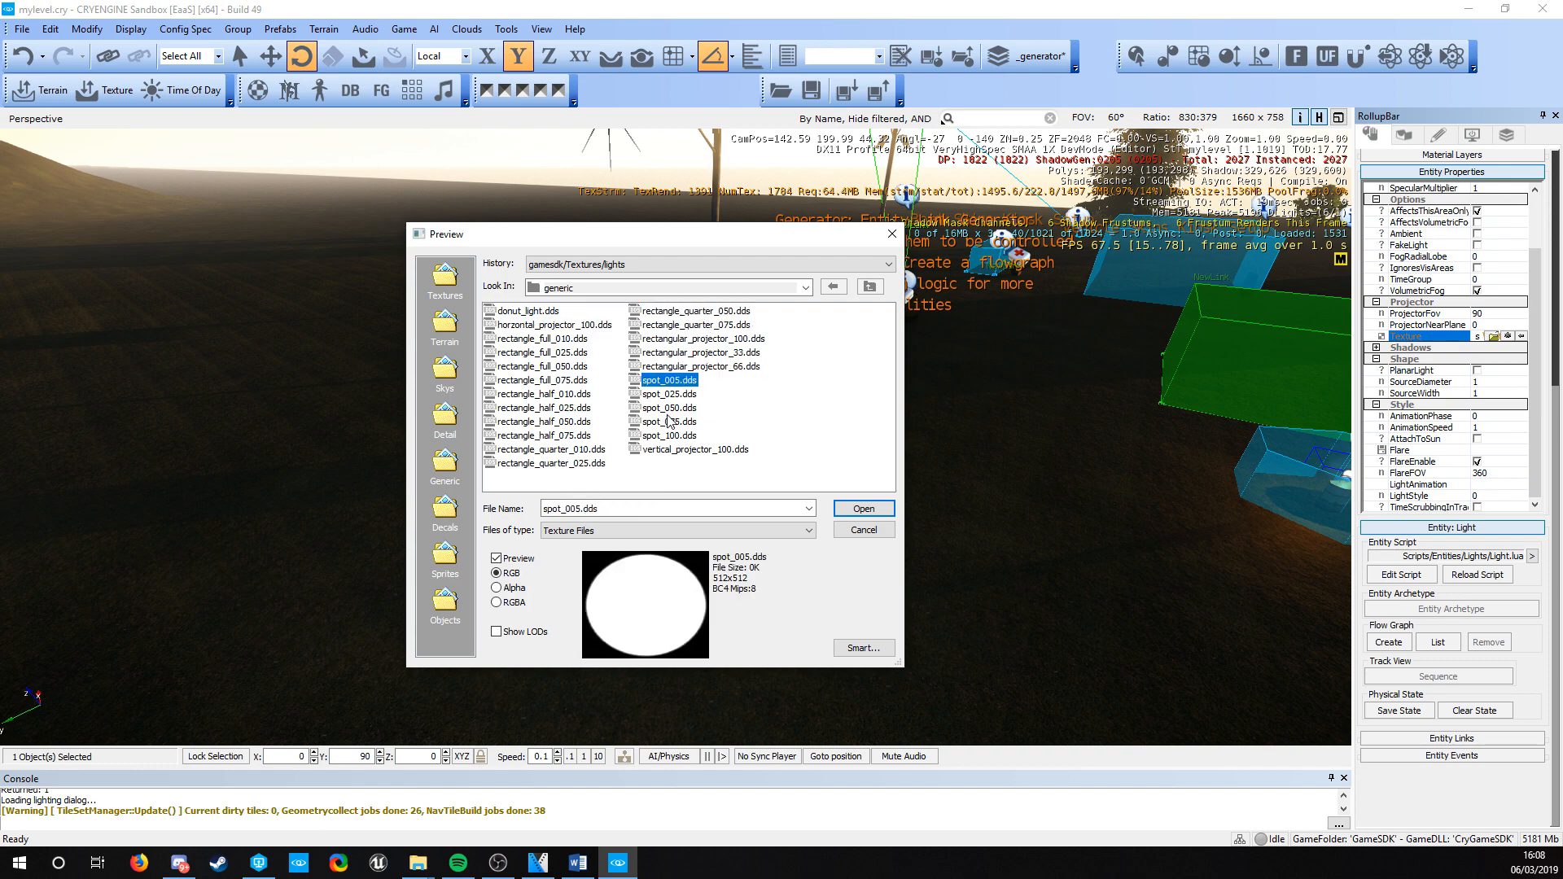
left_click(670, 407)
left_click(673, 394)
left_click(672, 409)
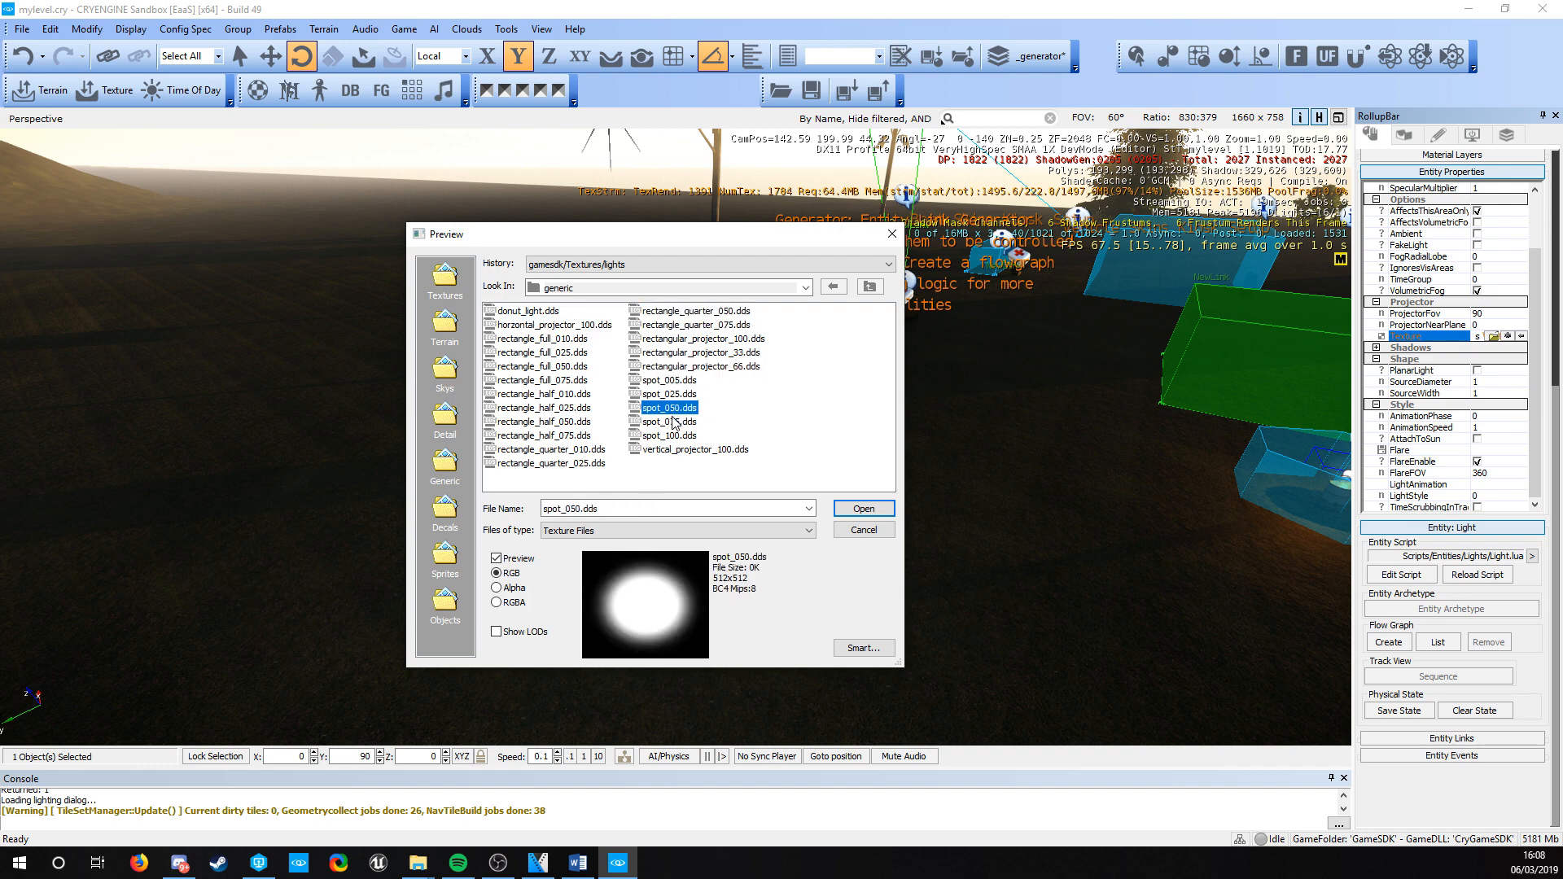
left_click(672, 422)
left_click(671, 436)
left_click(672, 395)
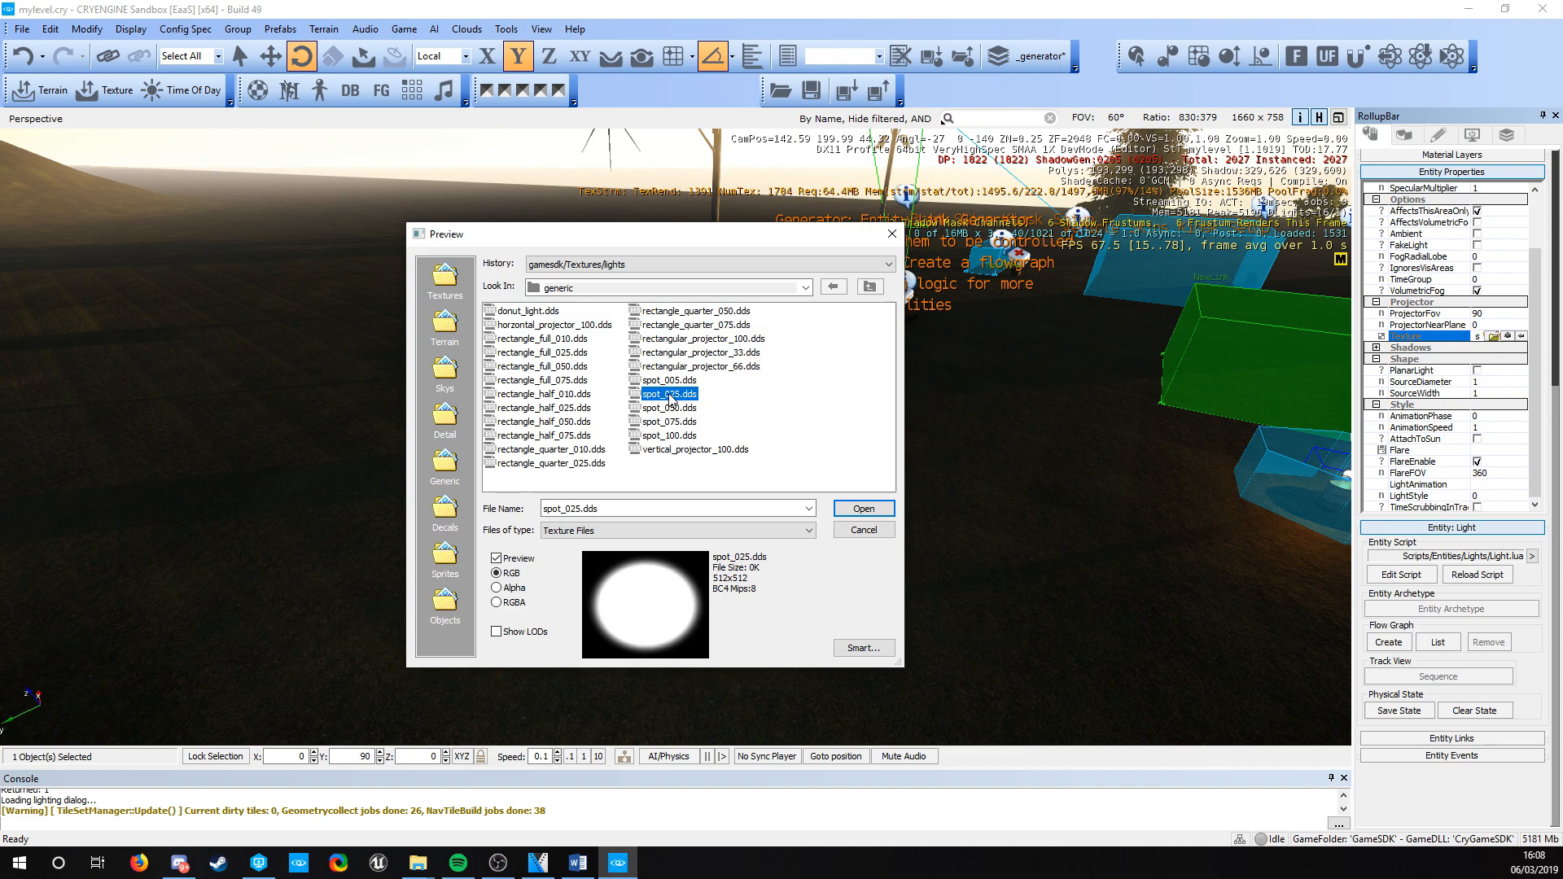
double_click(669, 394)
- Advance the level's time of day to about 19.48 to darken the scene around the lamp
mouse_move(669, 395)
right_mouse_down()
mouse_move(672, 379)
mouse_move(669, 440)
mouse_move(670, 407)
mouse_move(716, 431)
mouse_move(667, 458)
mouse_move(675, 424)
right_mouse_up()
key("w")
key("a")
key("s")
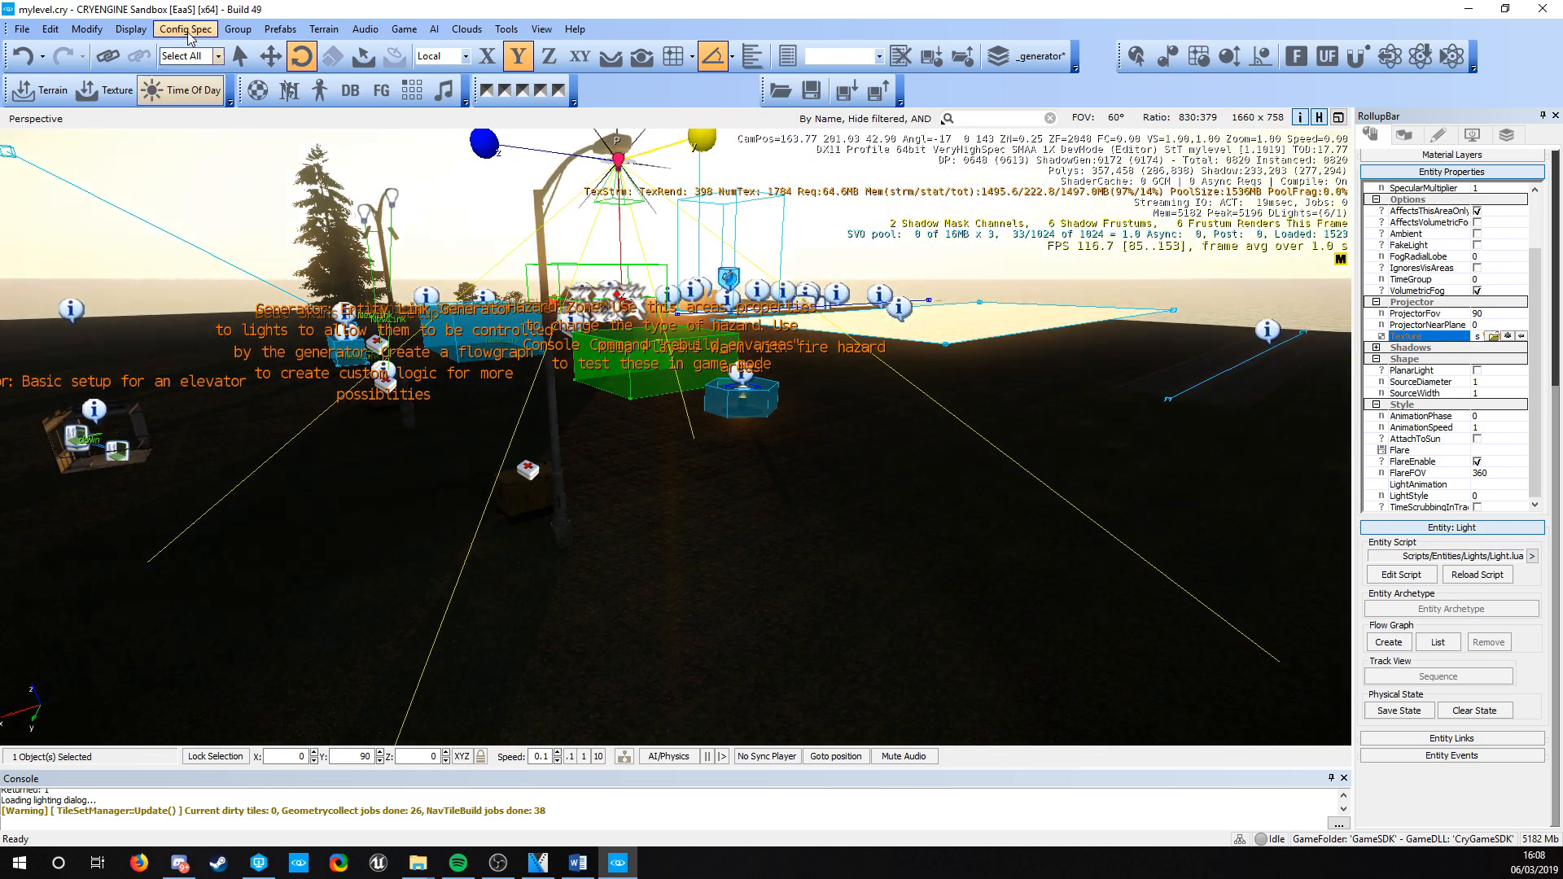
left_click(169, 88)
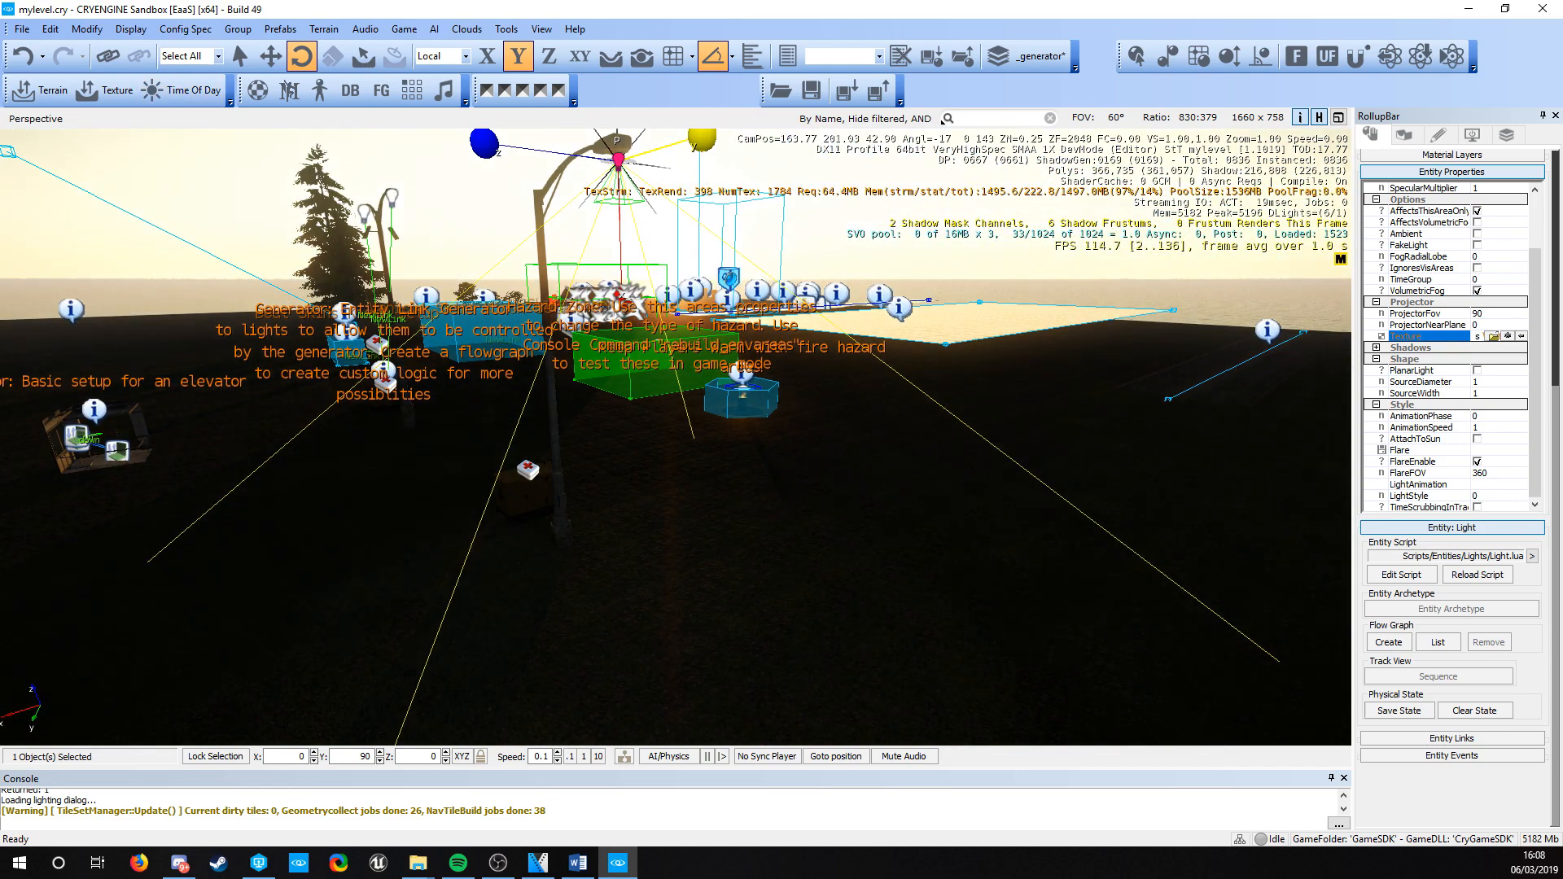
mouse_move(150, 427)
right_mouse_down()
mouse_move(163, 309)
mouse_move(150, 426)
right_mouse_up()
key("w")
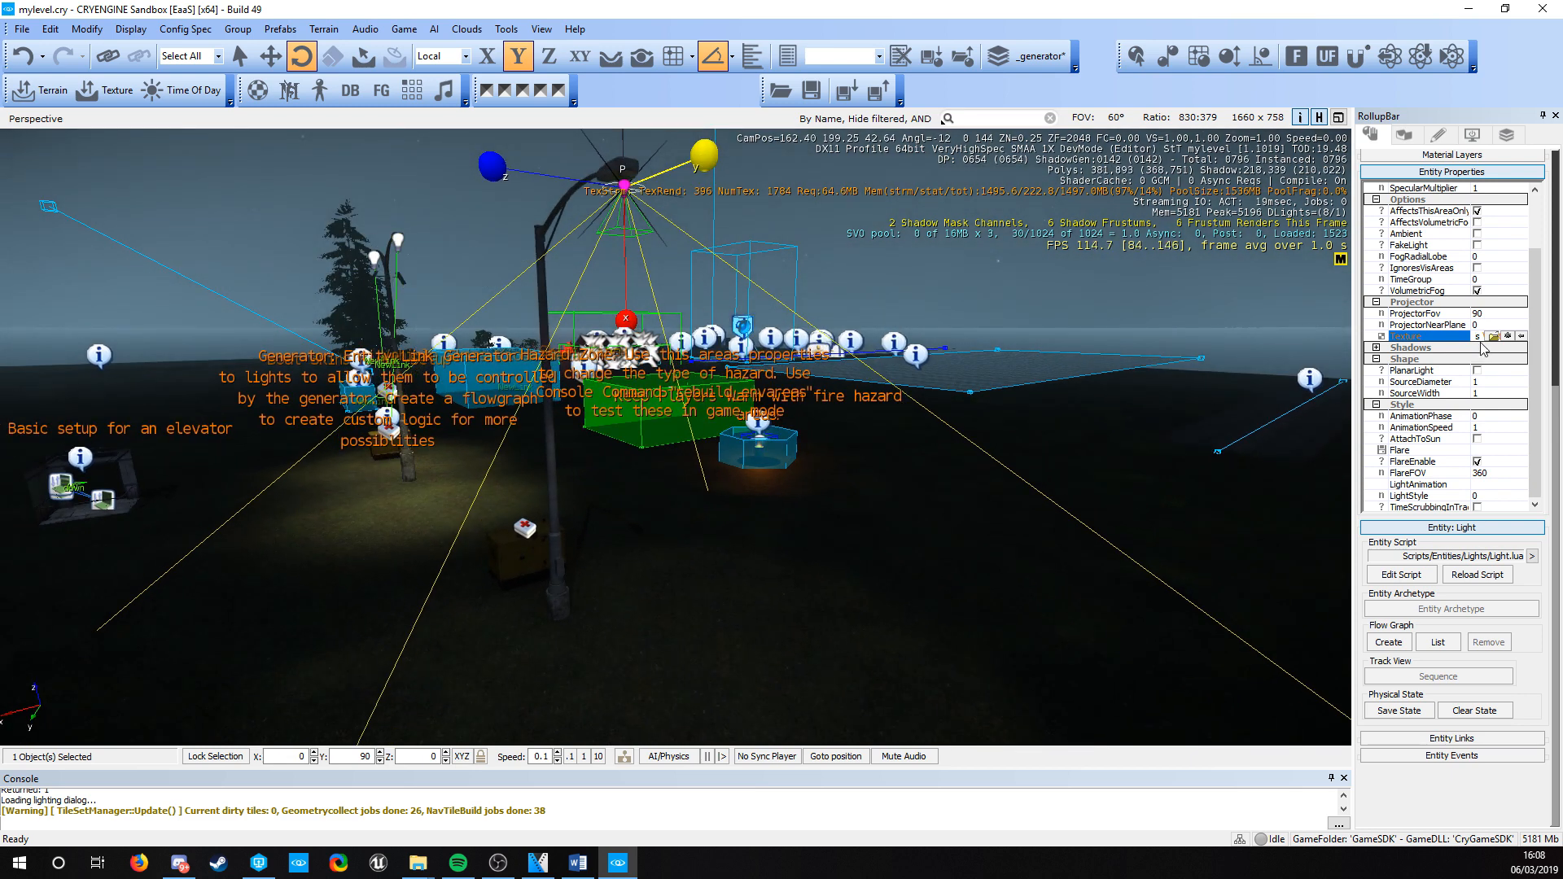
- Set the light's Radius to 30 and its AttenuationBulbSize to 10
scroll(1493, 325, "up", 5)
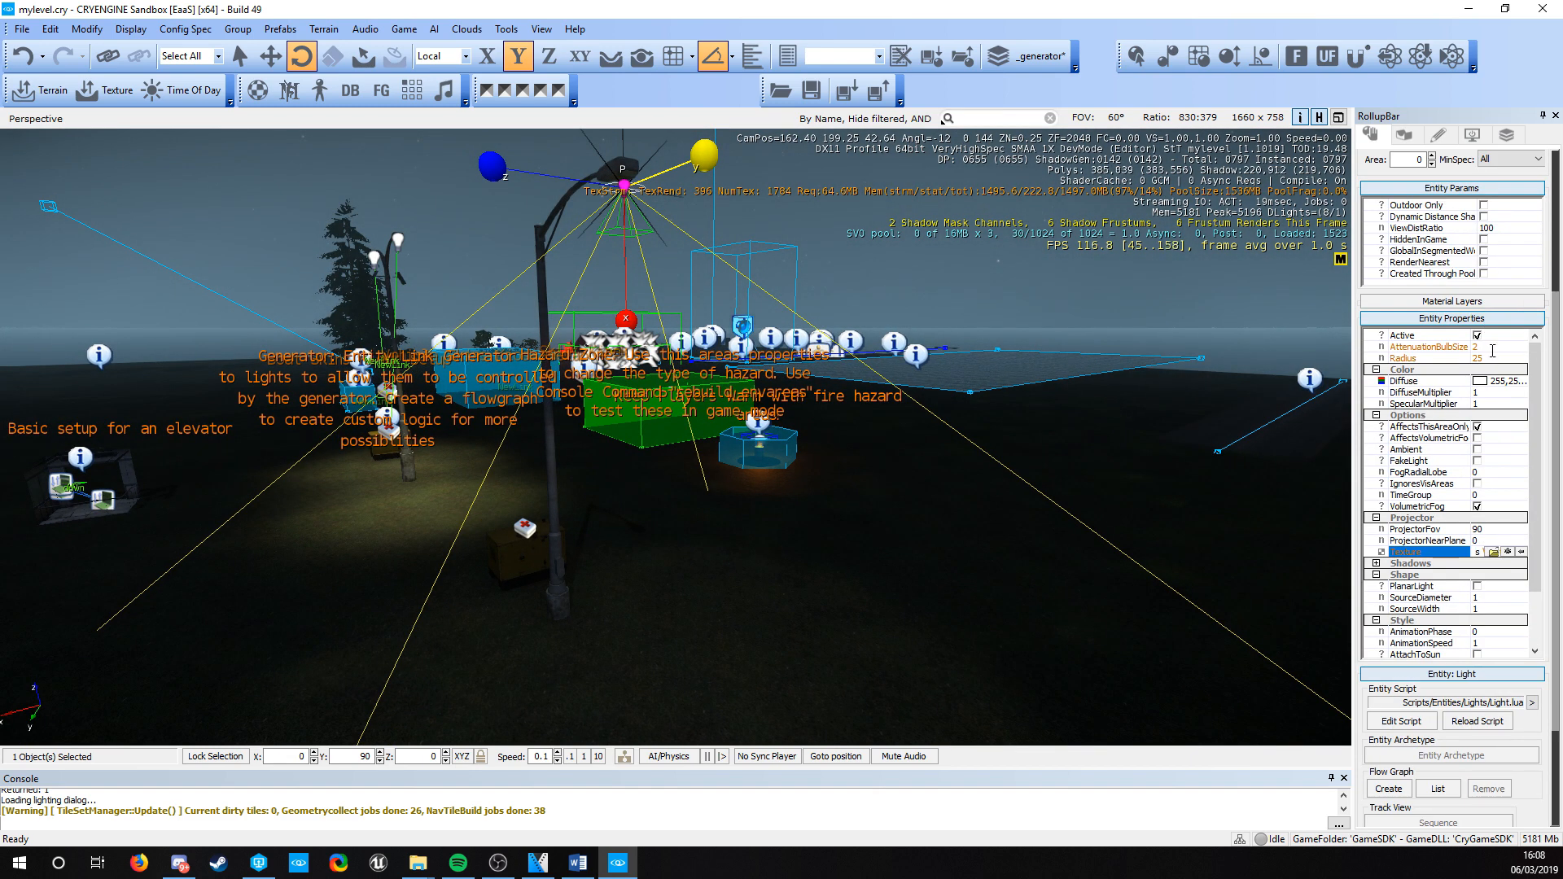
left_click(1493, 357)
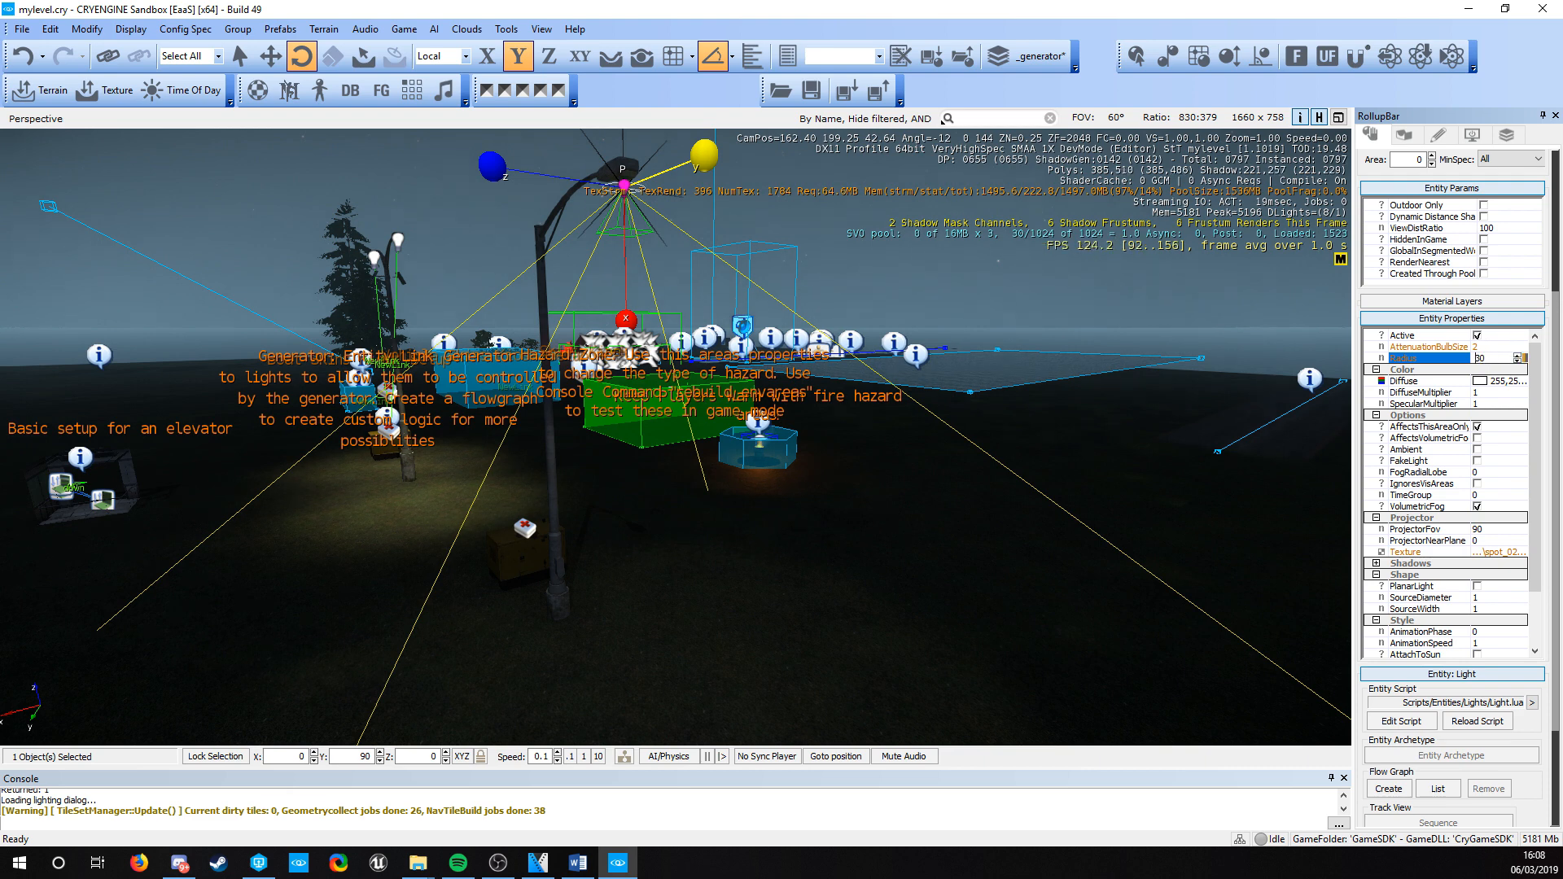
left_click(1493, 346)
type("10")
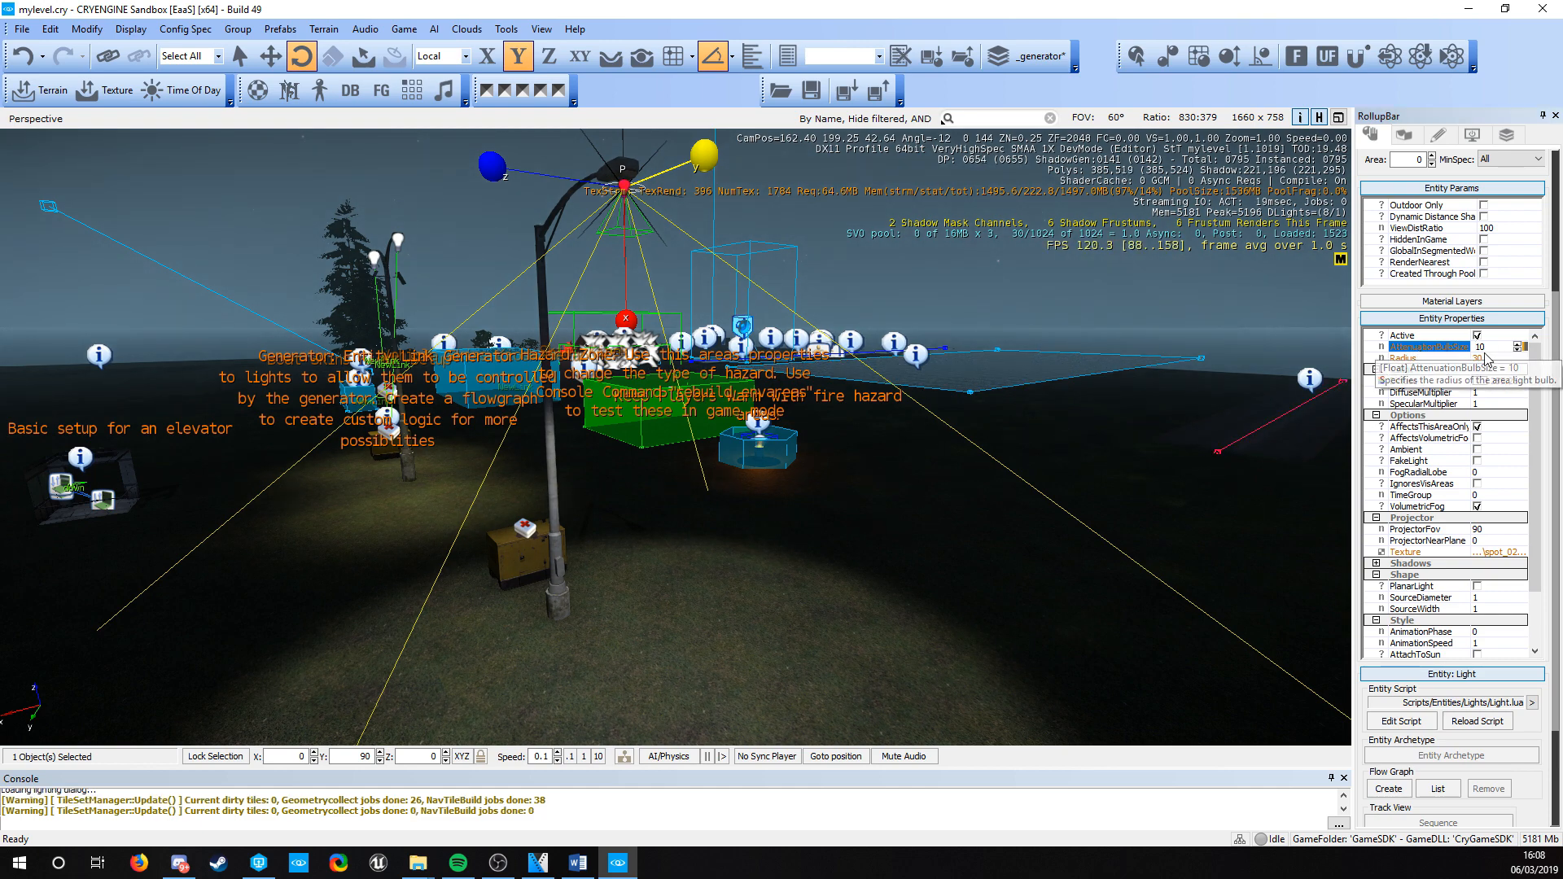
left_click(1487, 358)
- Check the light cone around the lamp post and set the light's ProjectorFov to 100
right_click_drag(354, 499, 431, 655)
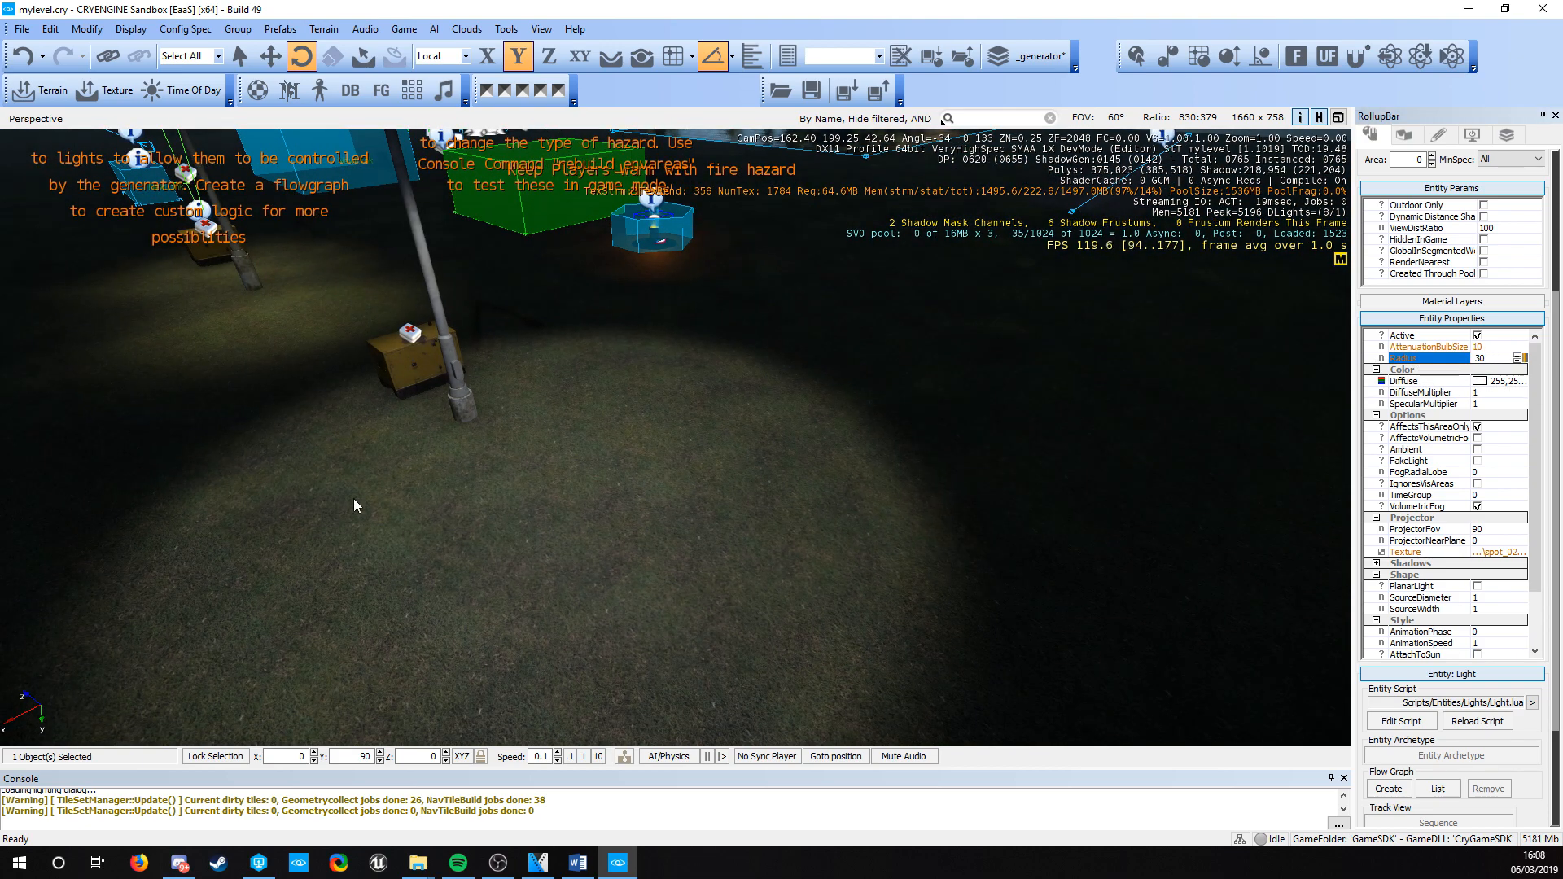
key("s")
right_click_drag(837, 556, 1267, 612)
key("a")
key("w")
key("d")
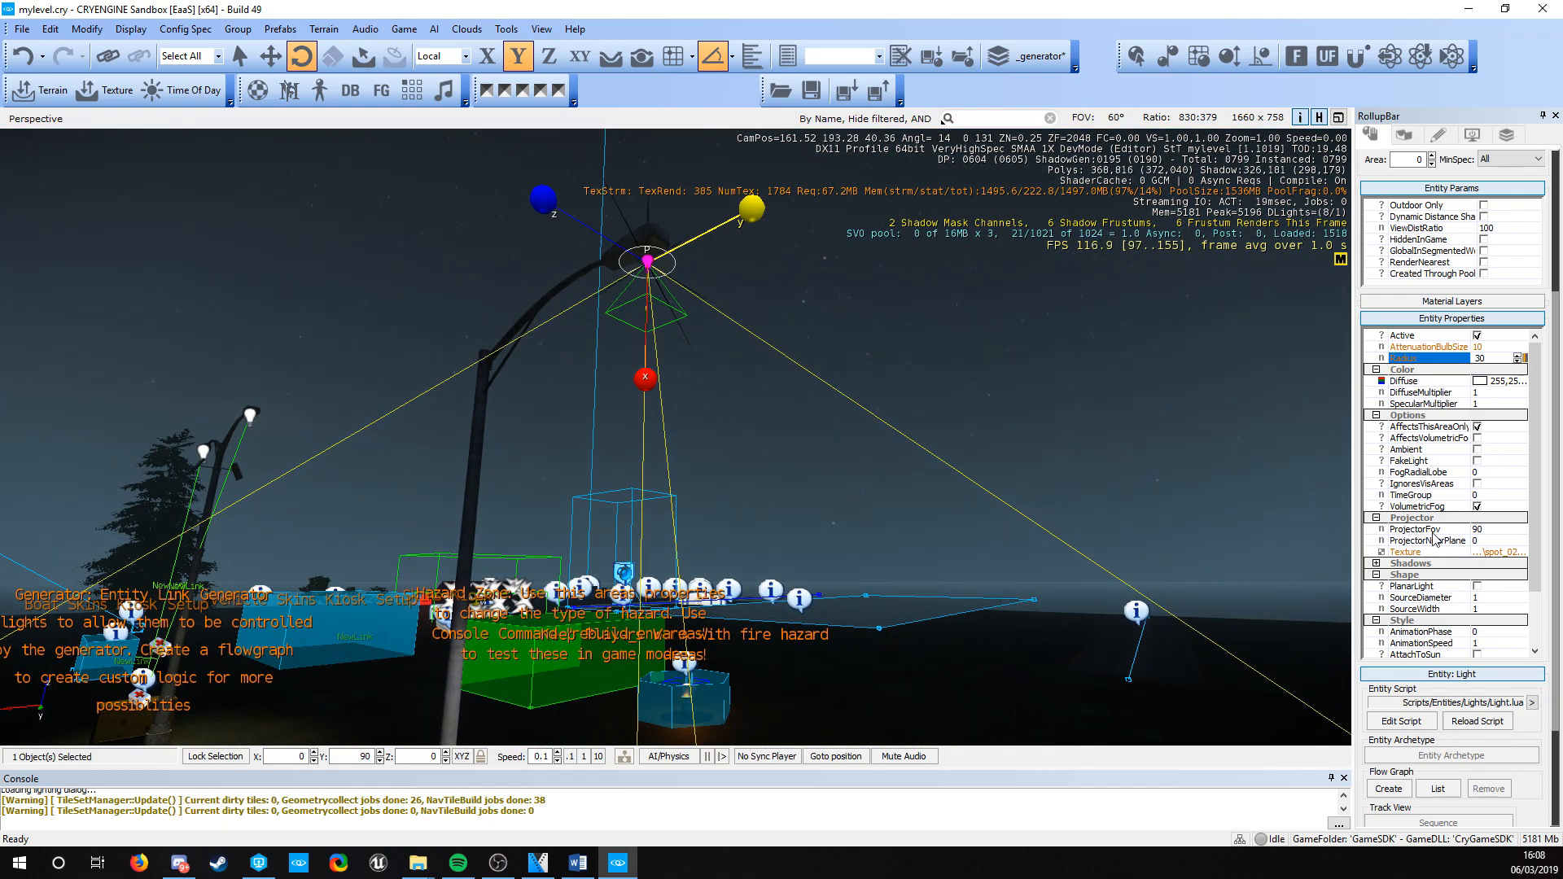
left_click(1405, 531)
right_click_drag(742, 244, 774, 321)
key("s")
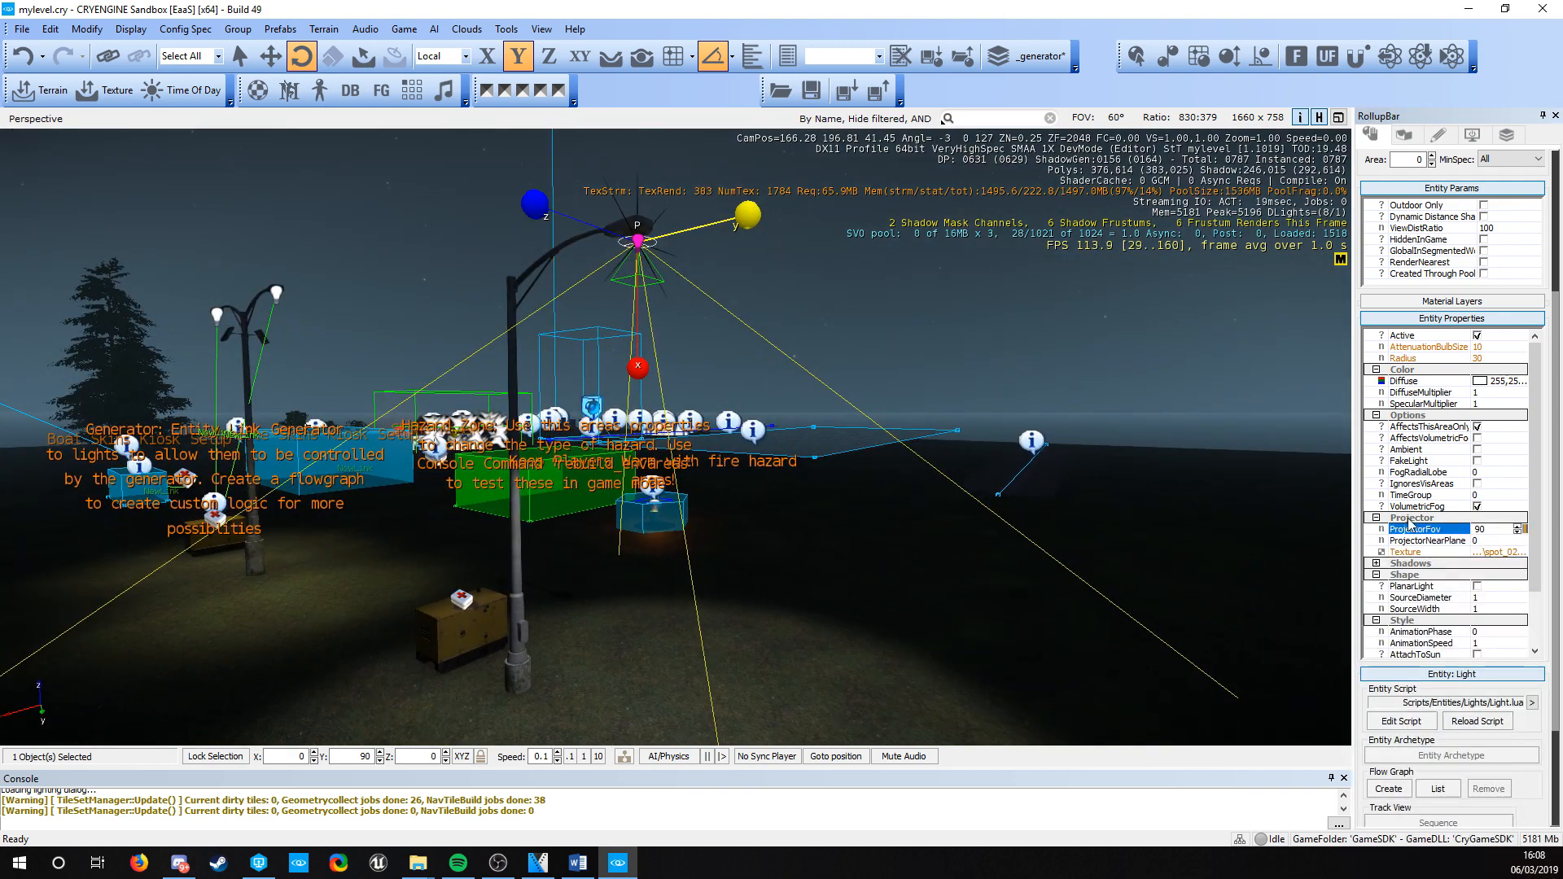
left_click_drag(1488, 528, 1455, 526)
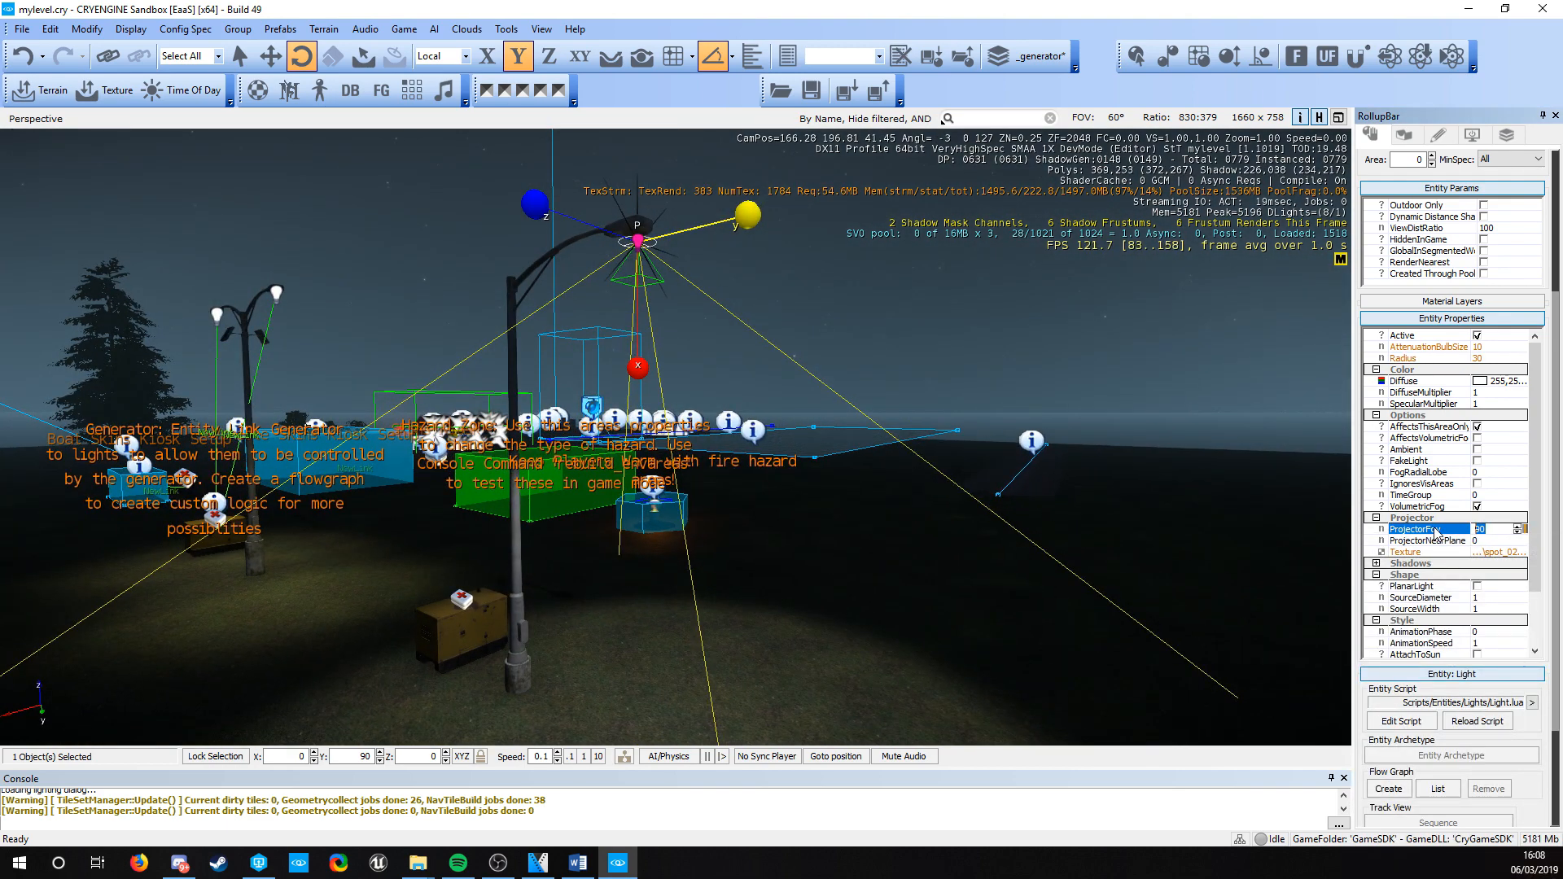
type("100")
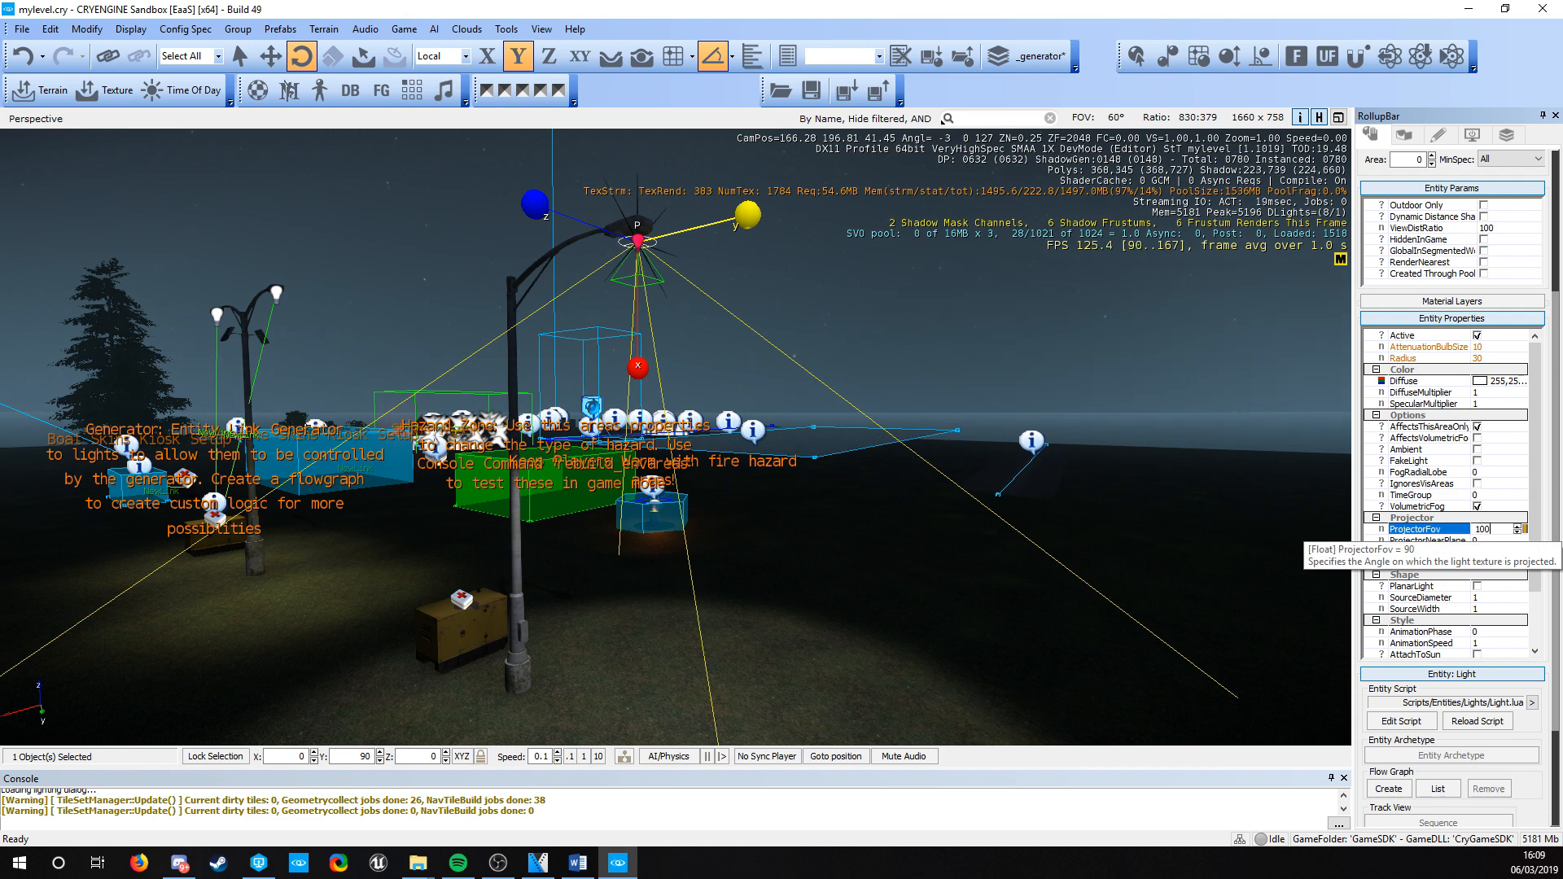
key("Return")
- Try a ProjectorFov of 180 on the light, and return it to 90
left_click(1502, 528)
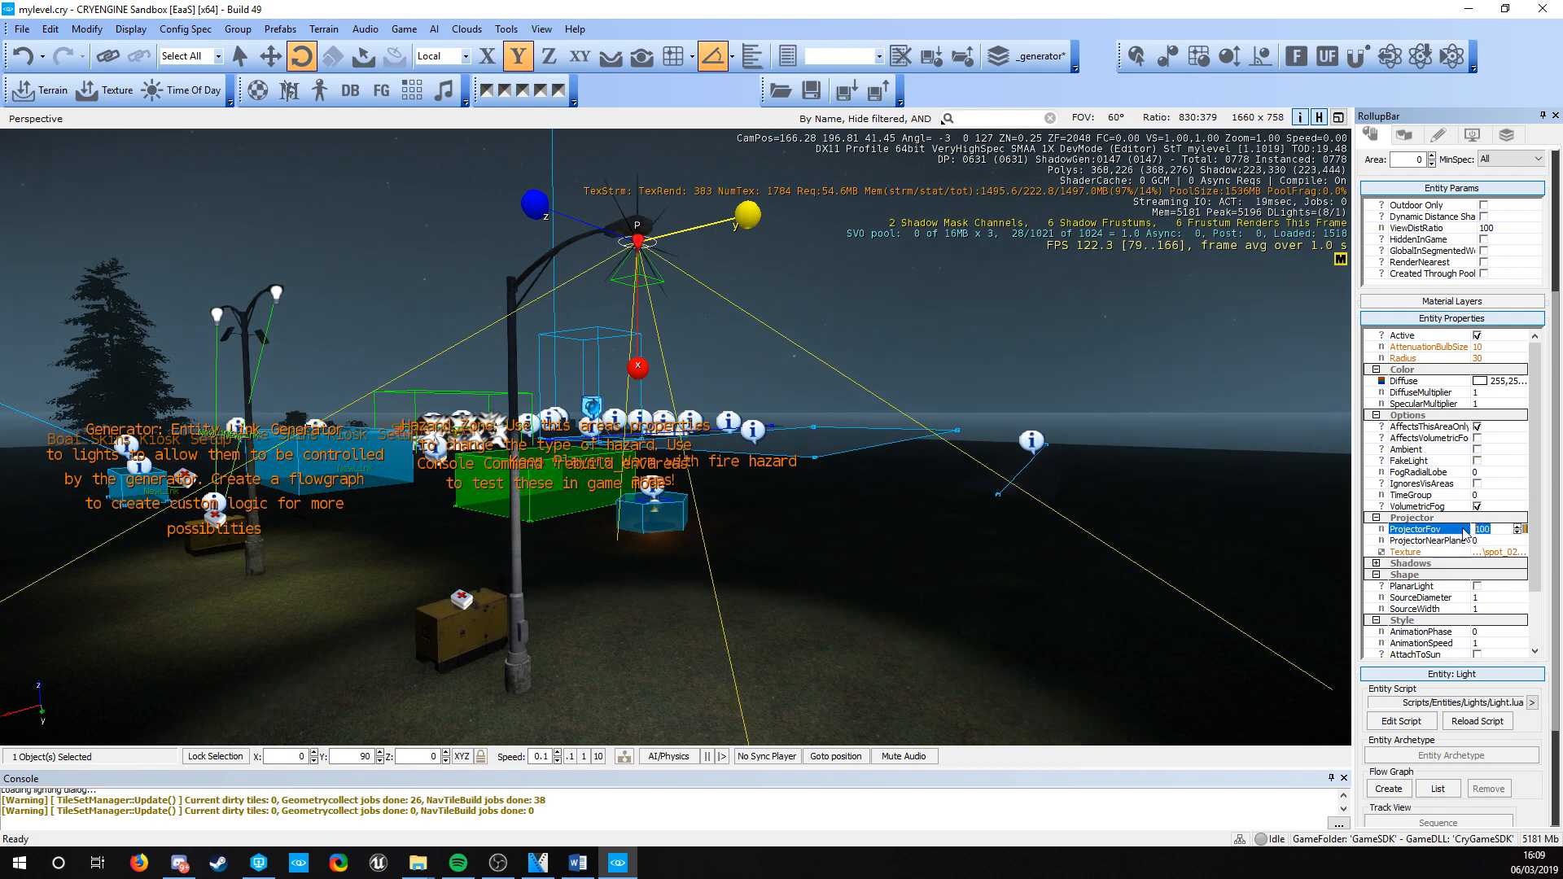
type("1")
key("Return")
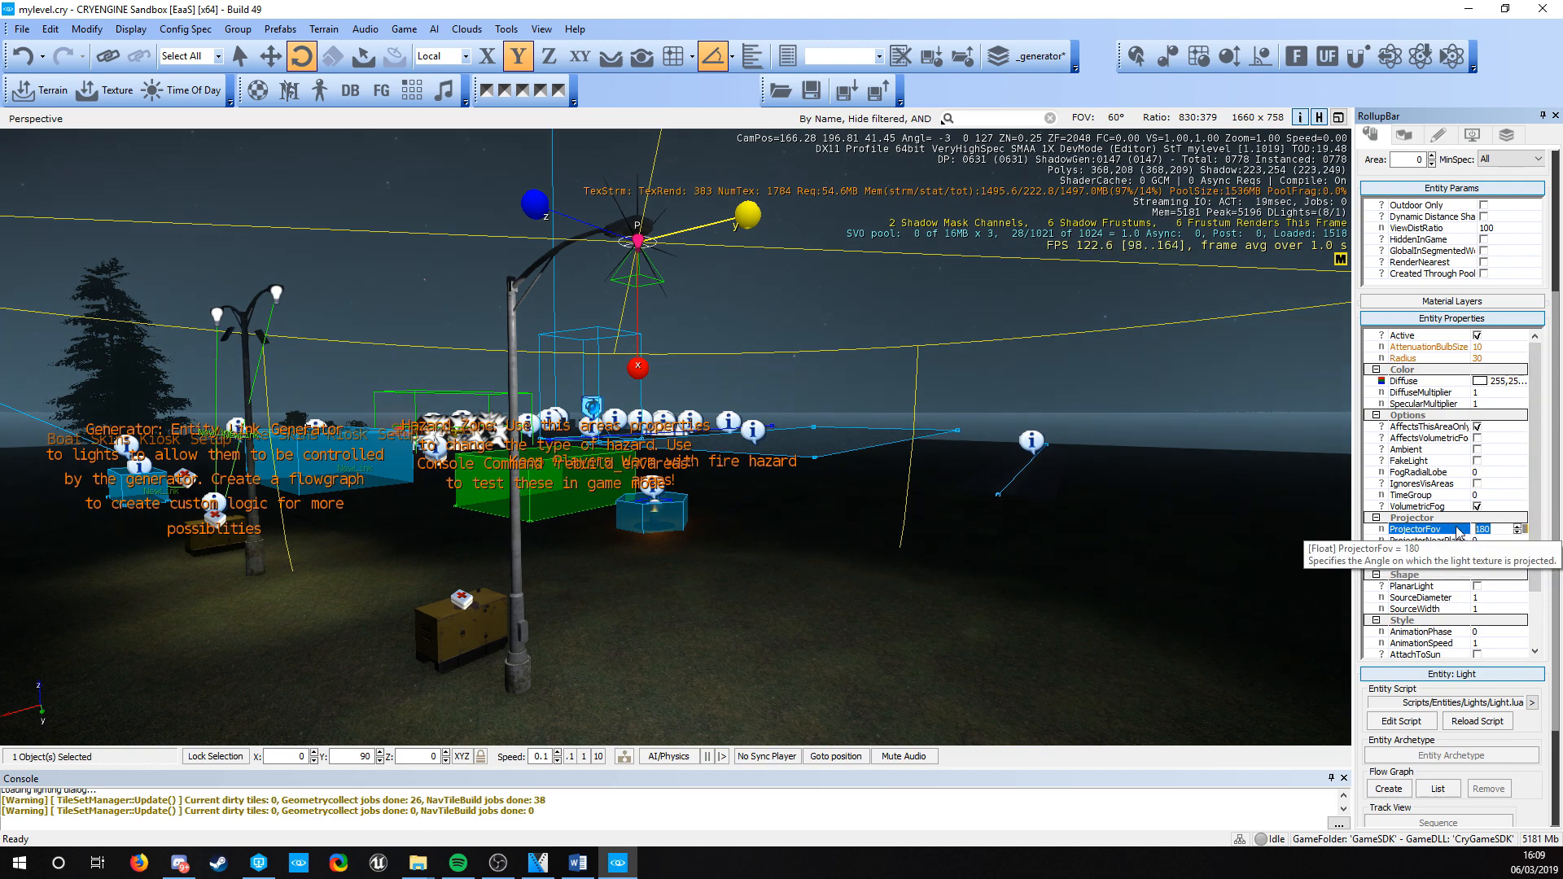
type("90")
key("Return")
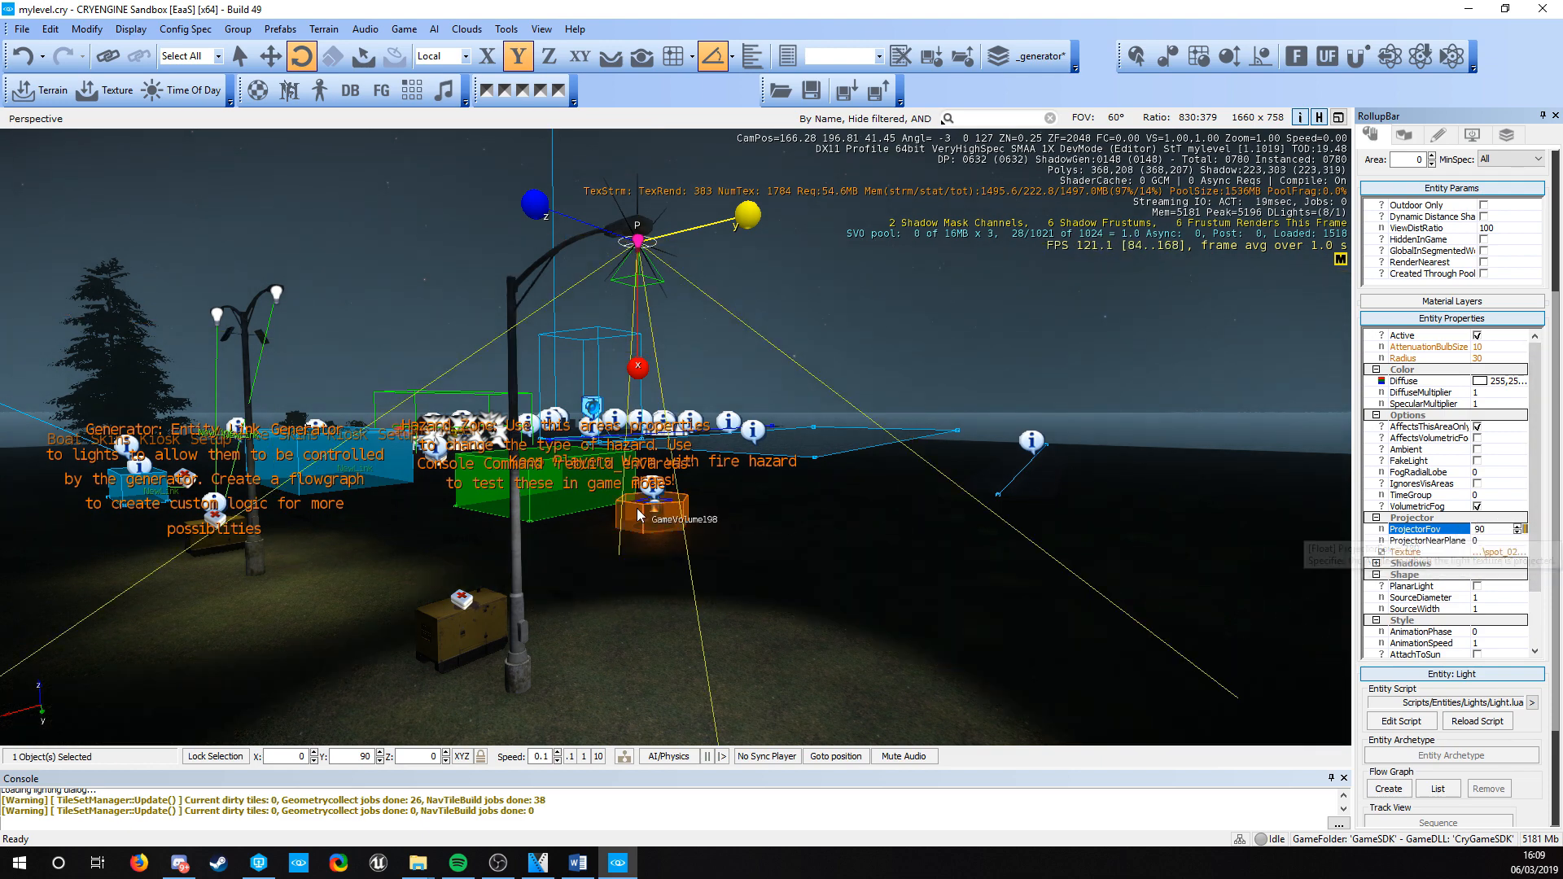
- Examine the pool of light on the ground around the lamp post and generator from several angles
right_click_drag(639, 508, 350, 506)
key("a")
key("s")
key("a")
right_click_drag(538, 599, 516, 575)
key("w")
key("s")
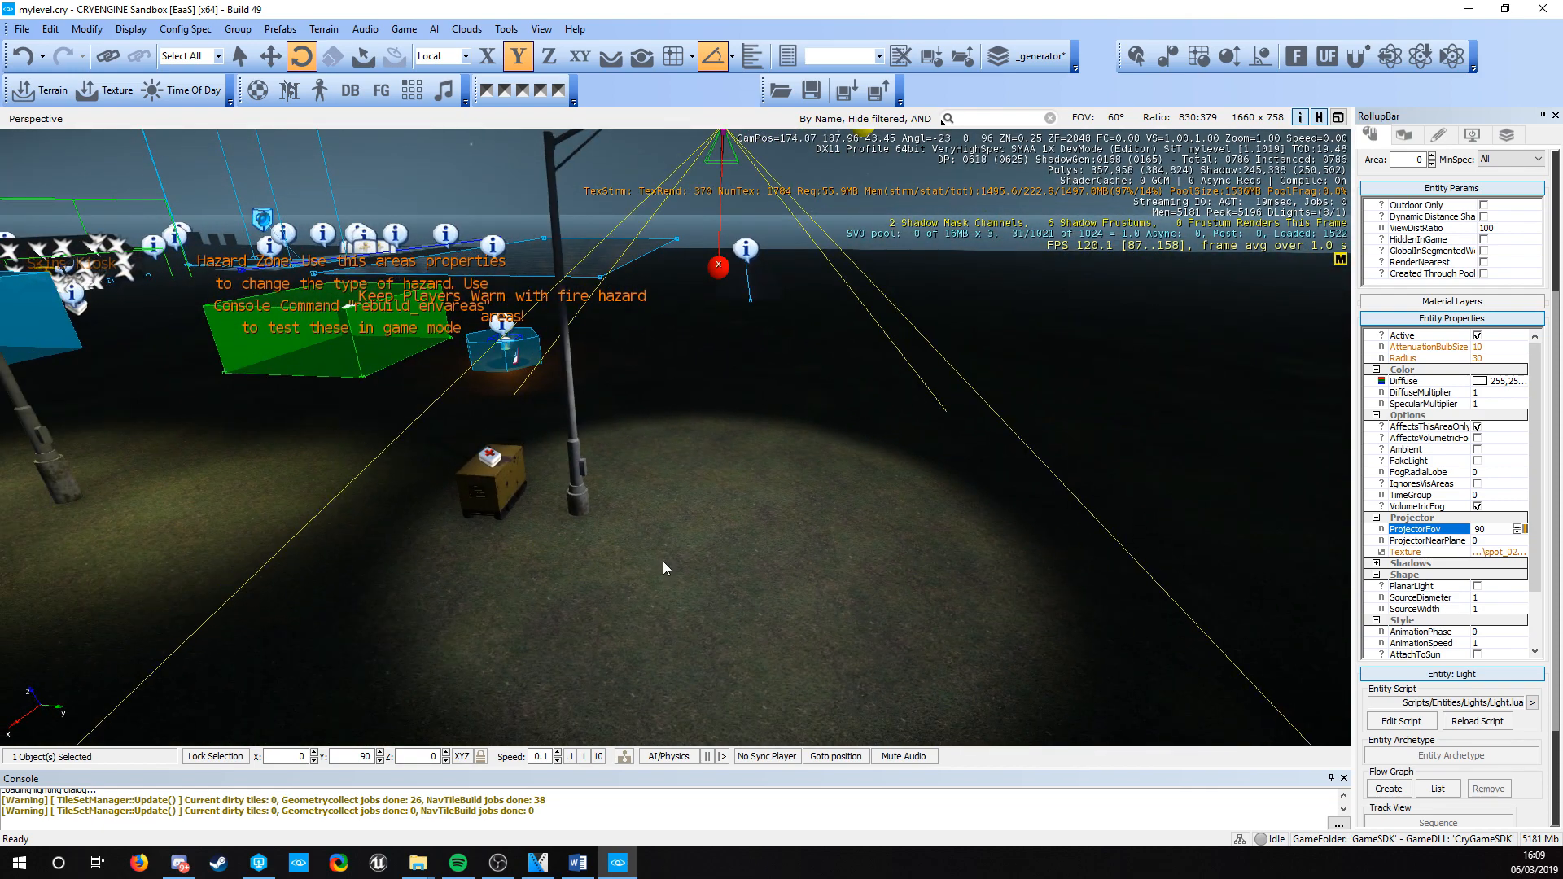
mouse_move(662, 560)
right_mouse_down()
mouse_move(538, 546)
mouse_move(663, 560)
right_mouse_up()
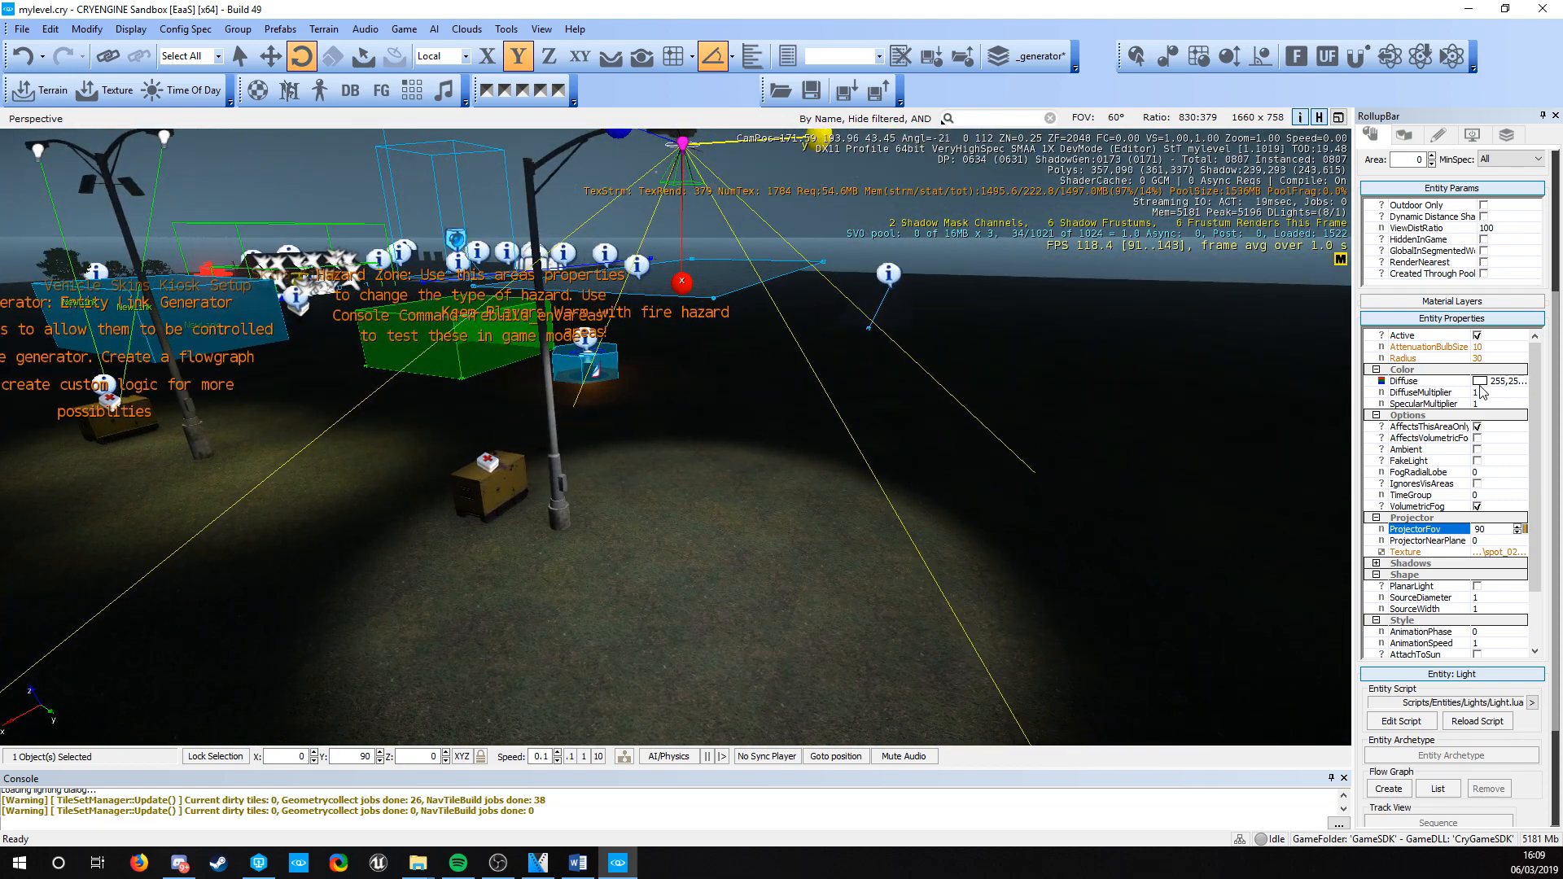
- Set the light's Diffuse colour to a pale warm yellow, RGB 229, 228, 191
double_click(1455, 383)
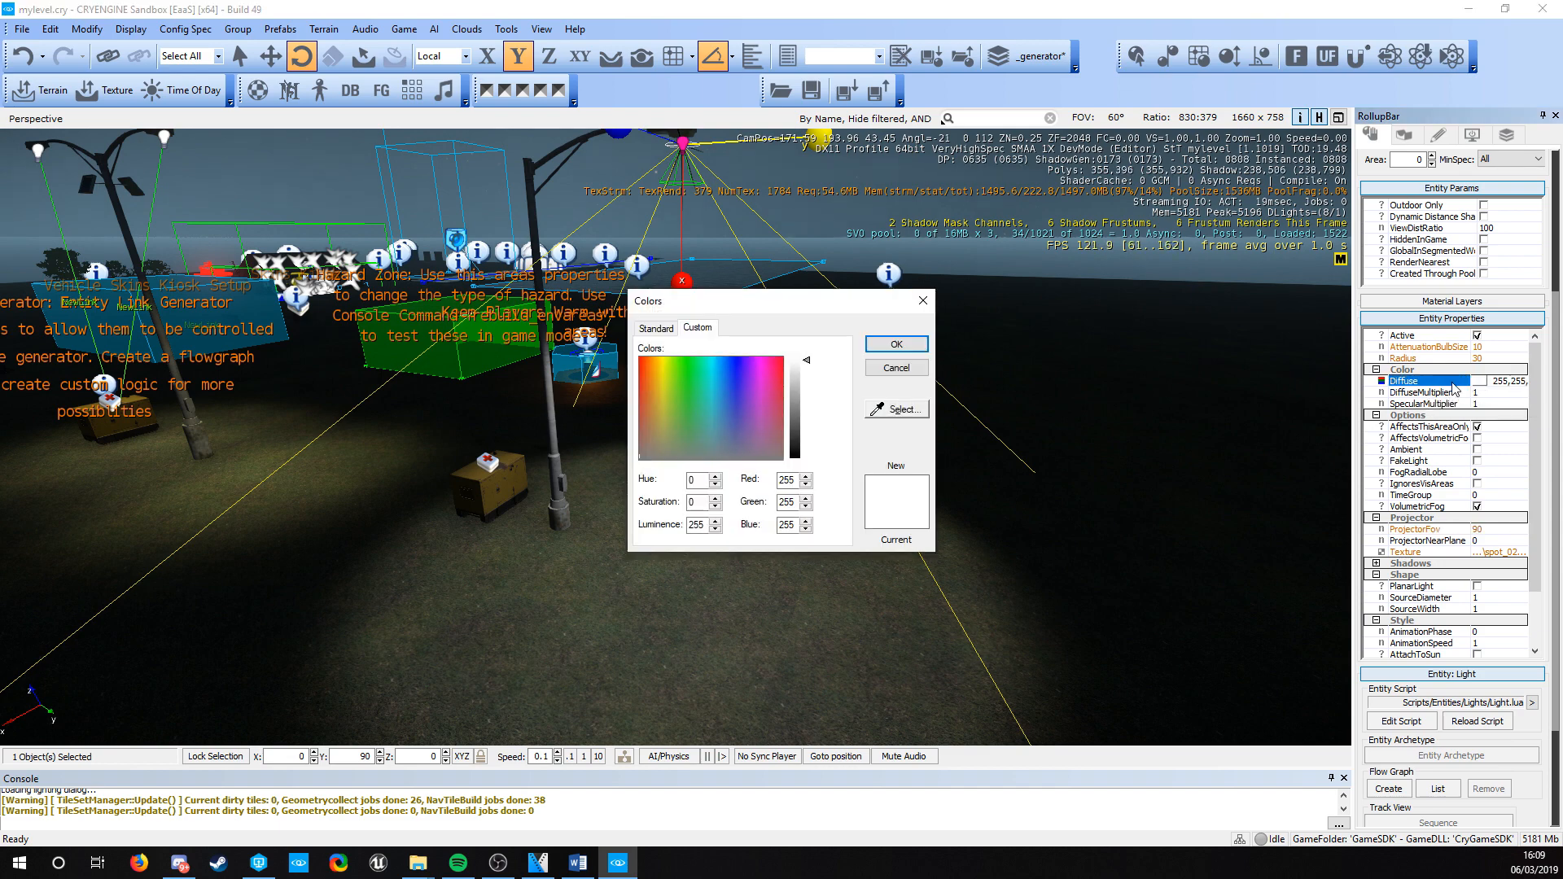
left_click(683, 421)
mouse_move(683, 415)
left_mouse_down()
mouse_move(652, 386)
mouse_move(662, 416)
left_mouse_up()
left_click(800, 379)
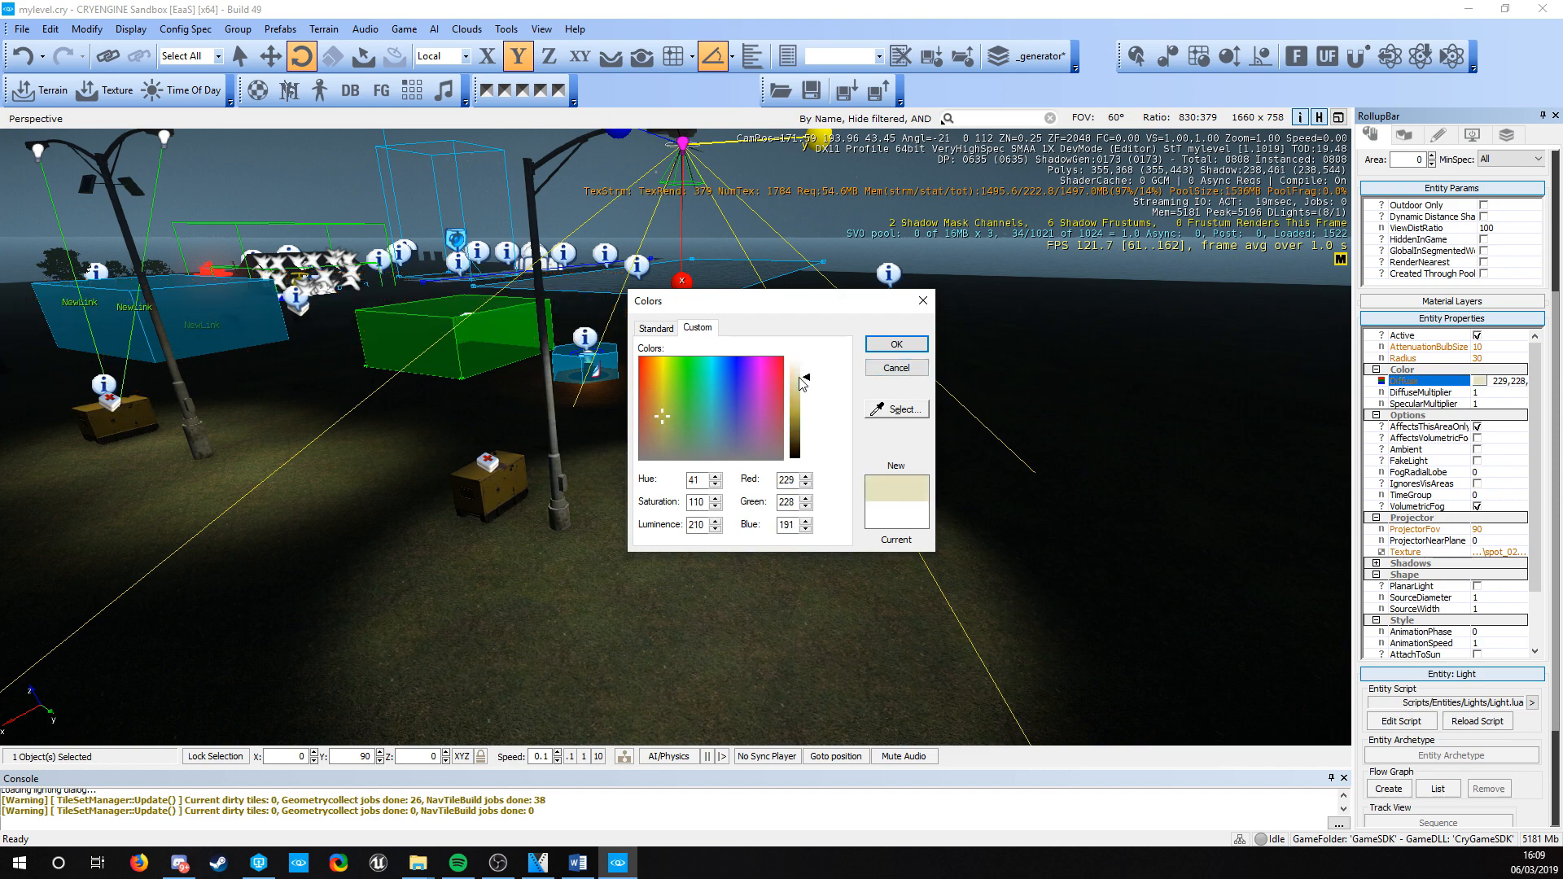
left_click(895, 345)
- Raise the light's AnimationPhase to 6 while viewing the lit ground beneath the lamp
key("w")
right_click_drag(760, 505, 769, 375)
key("w")
key("w")
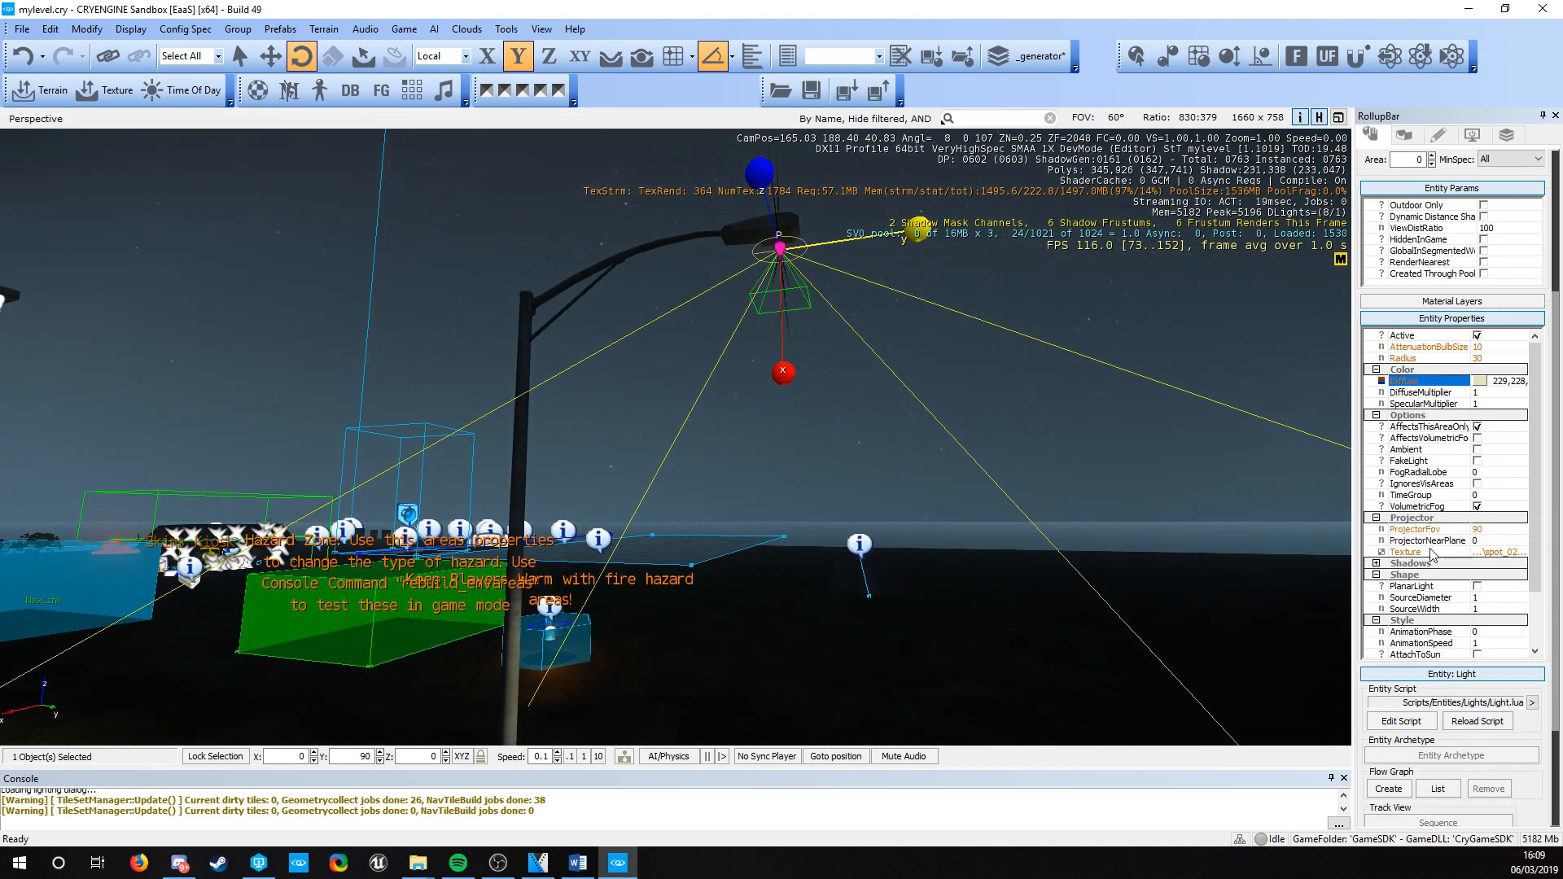
left_click(1488, 632)
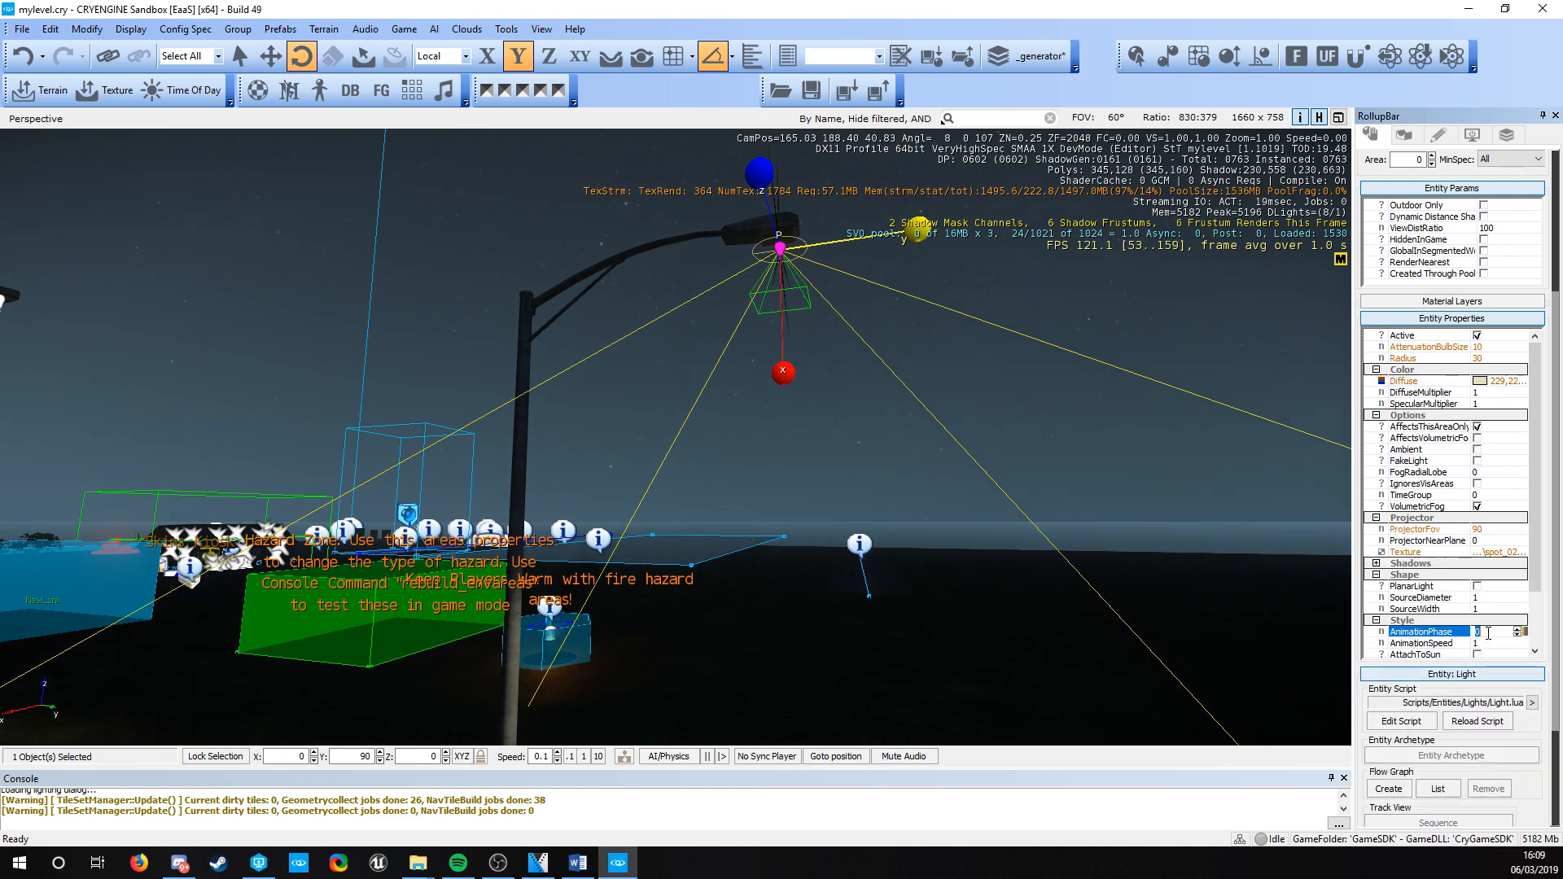
right_click_drag(1091, 583, 907, 561)
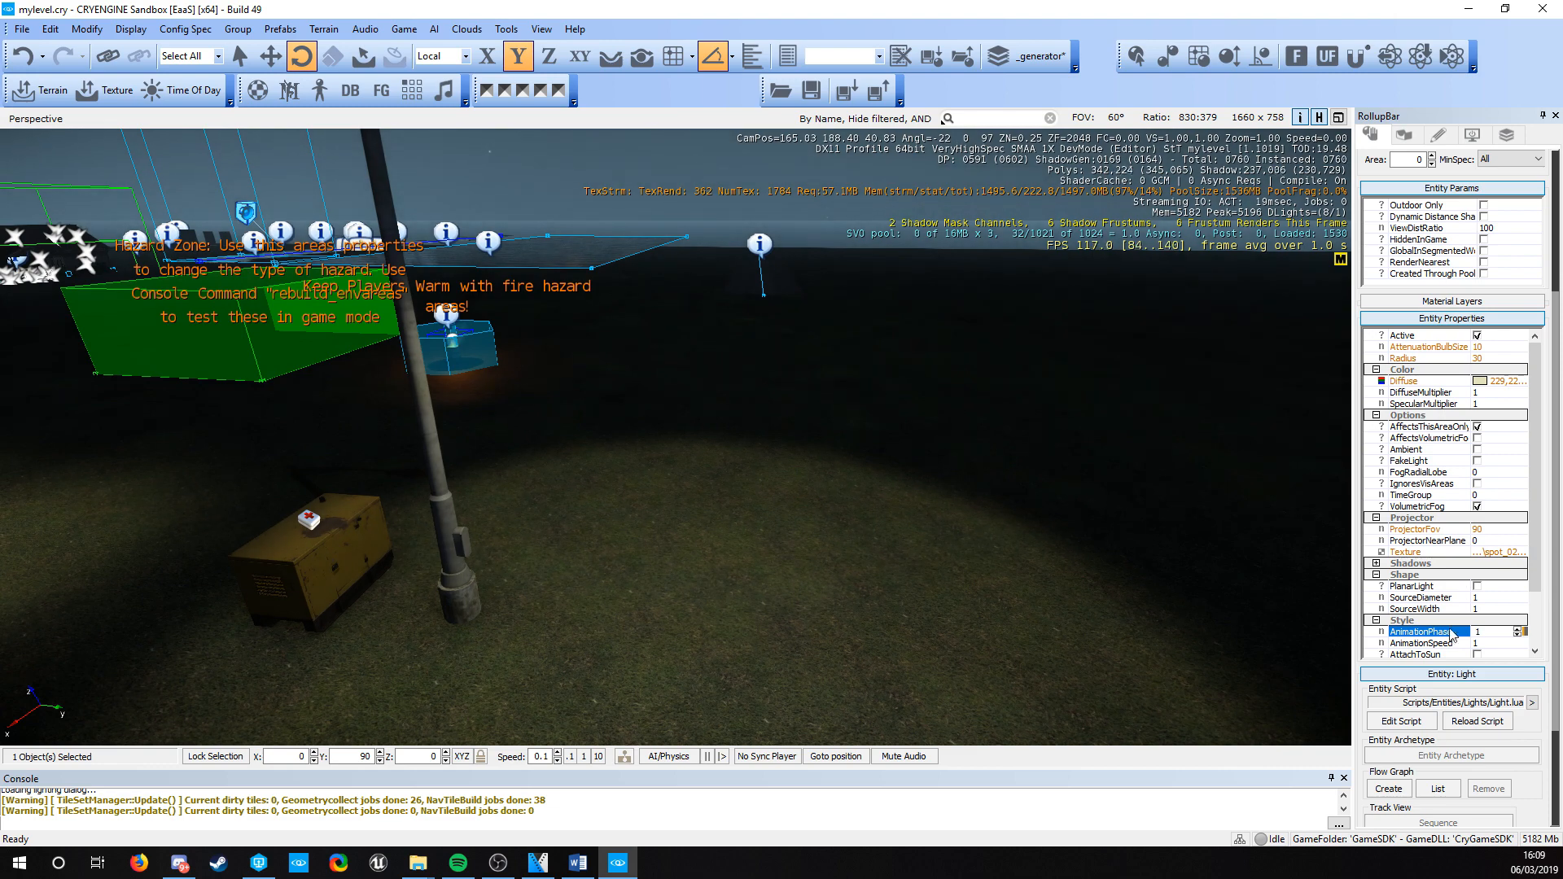
left_click(1516, 629)
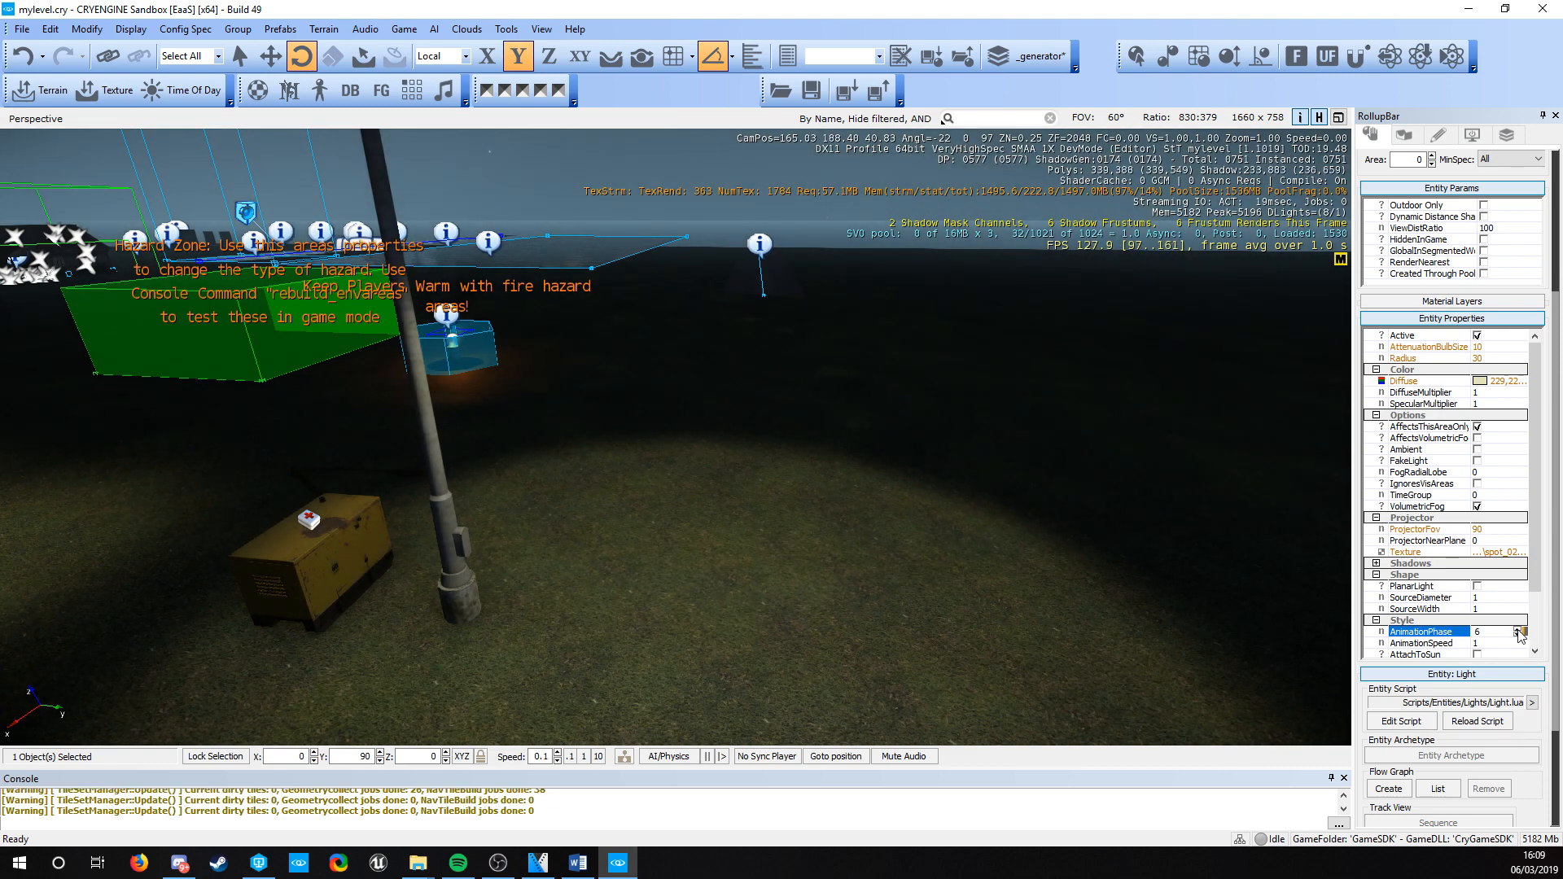
- Try LightStyle values from 1 to 4 on the light, and return it to 0
scroll(1454, 561, "down", 5)
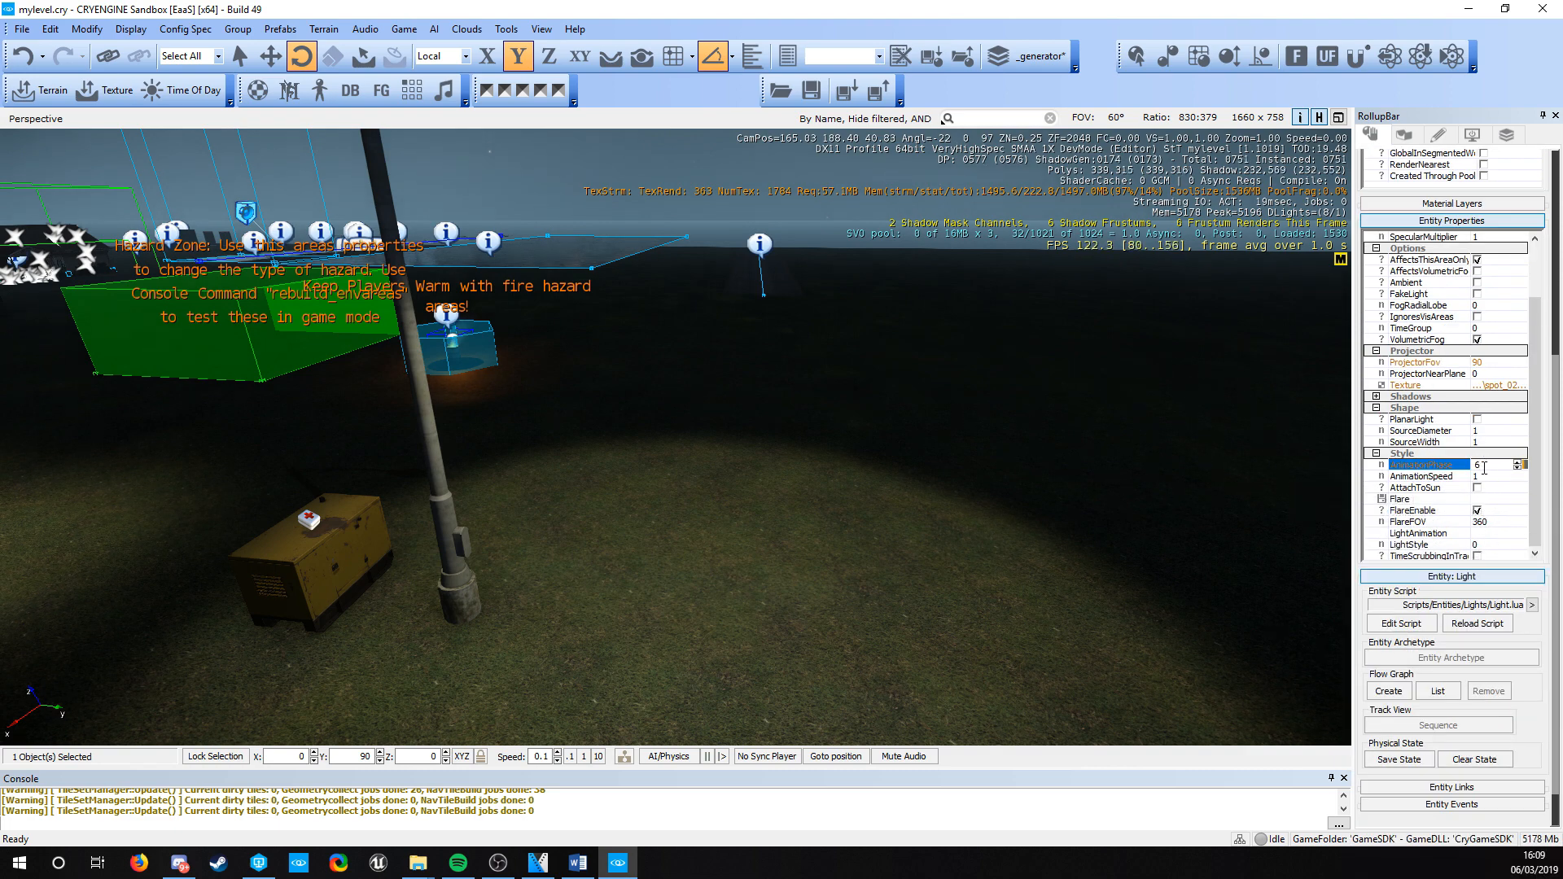
left_click(1501, 542)
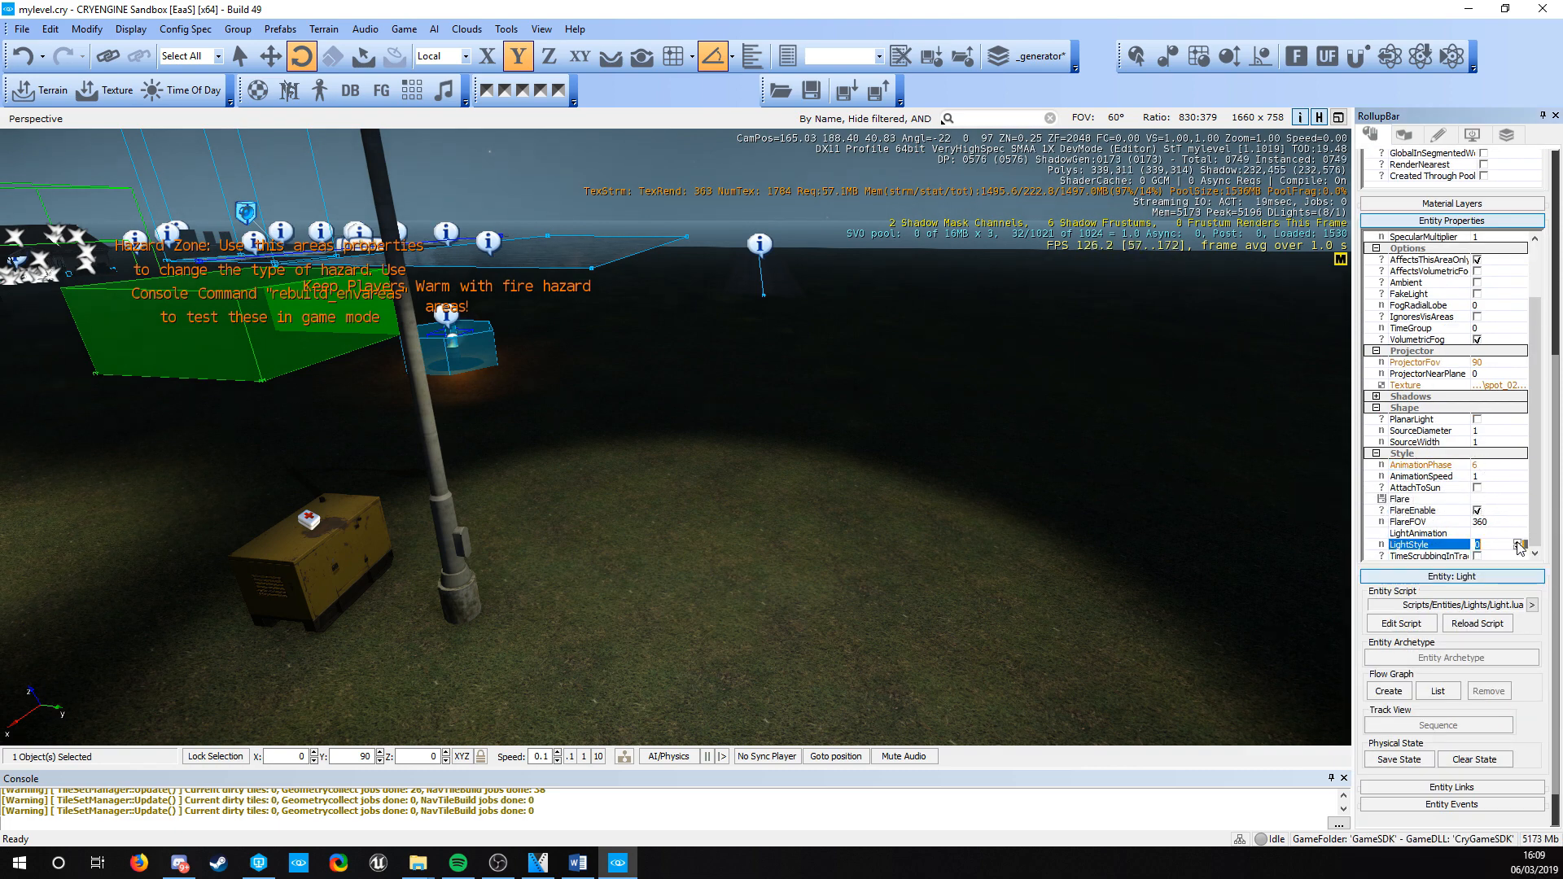
left_click(1519, 542)
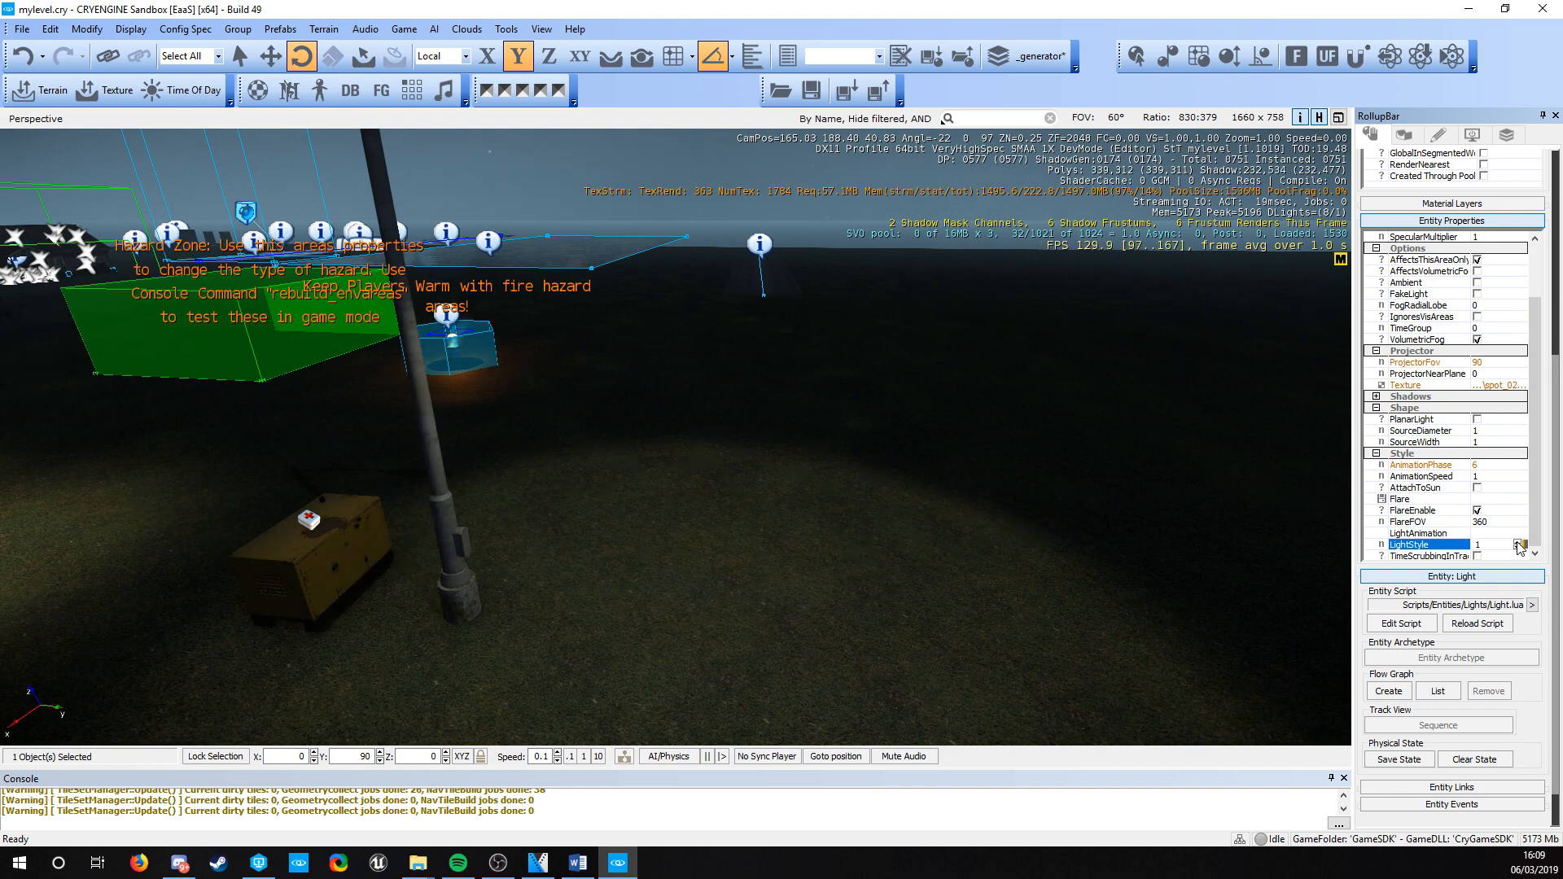
left_click(1519, 542)
left_click(1518, 542)
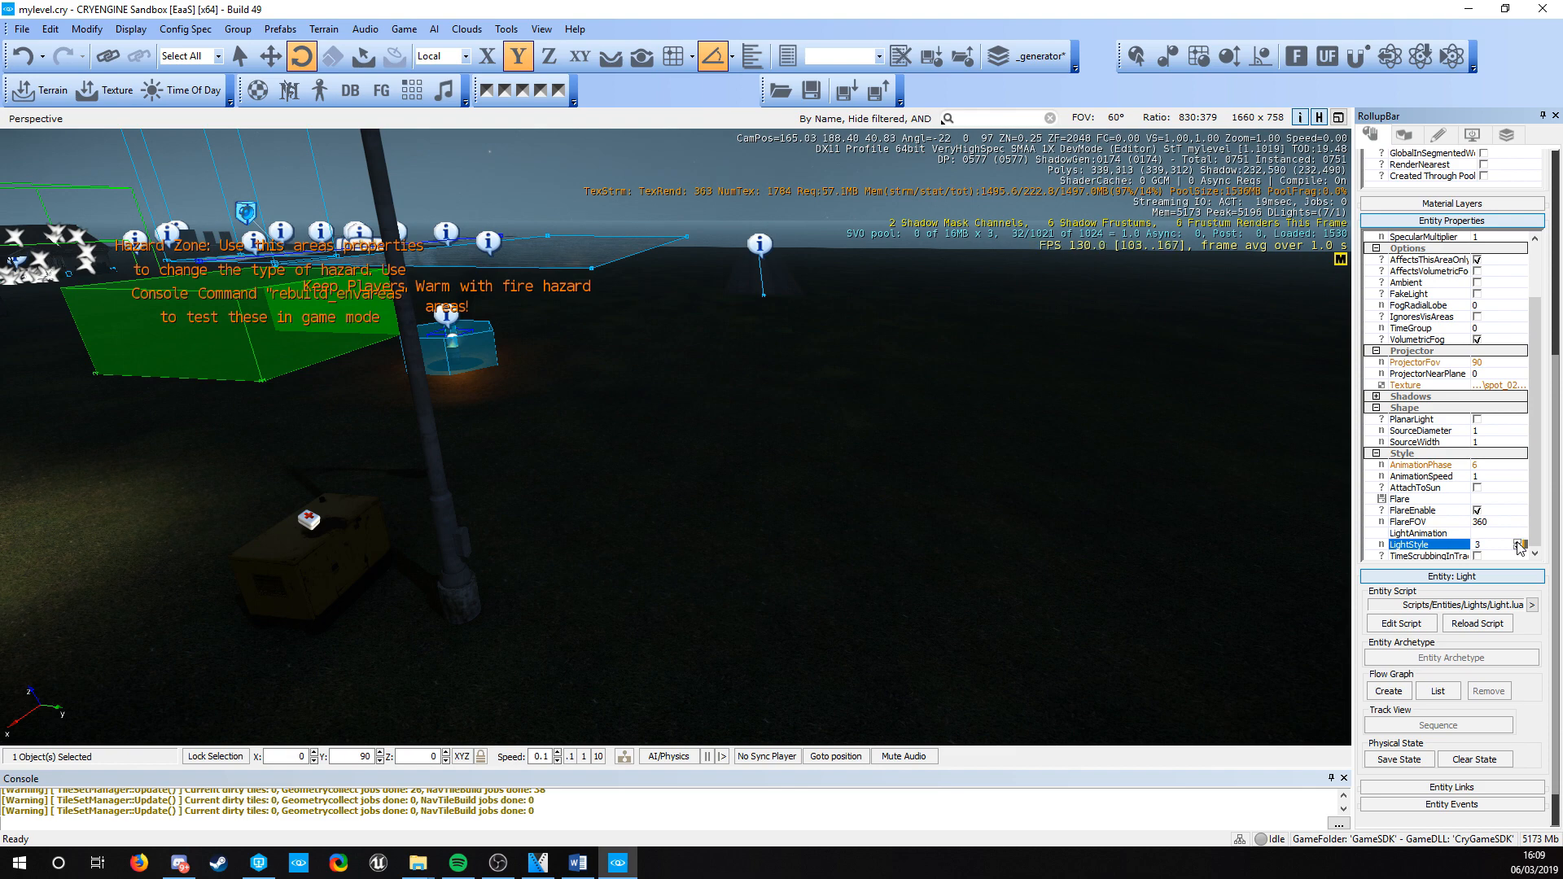
left_click(1519, 542)
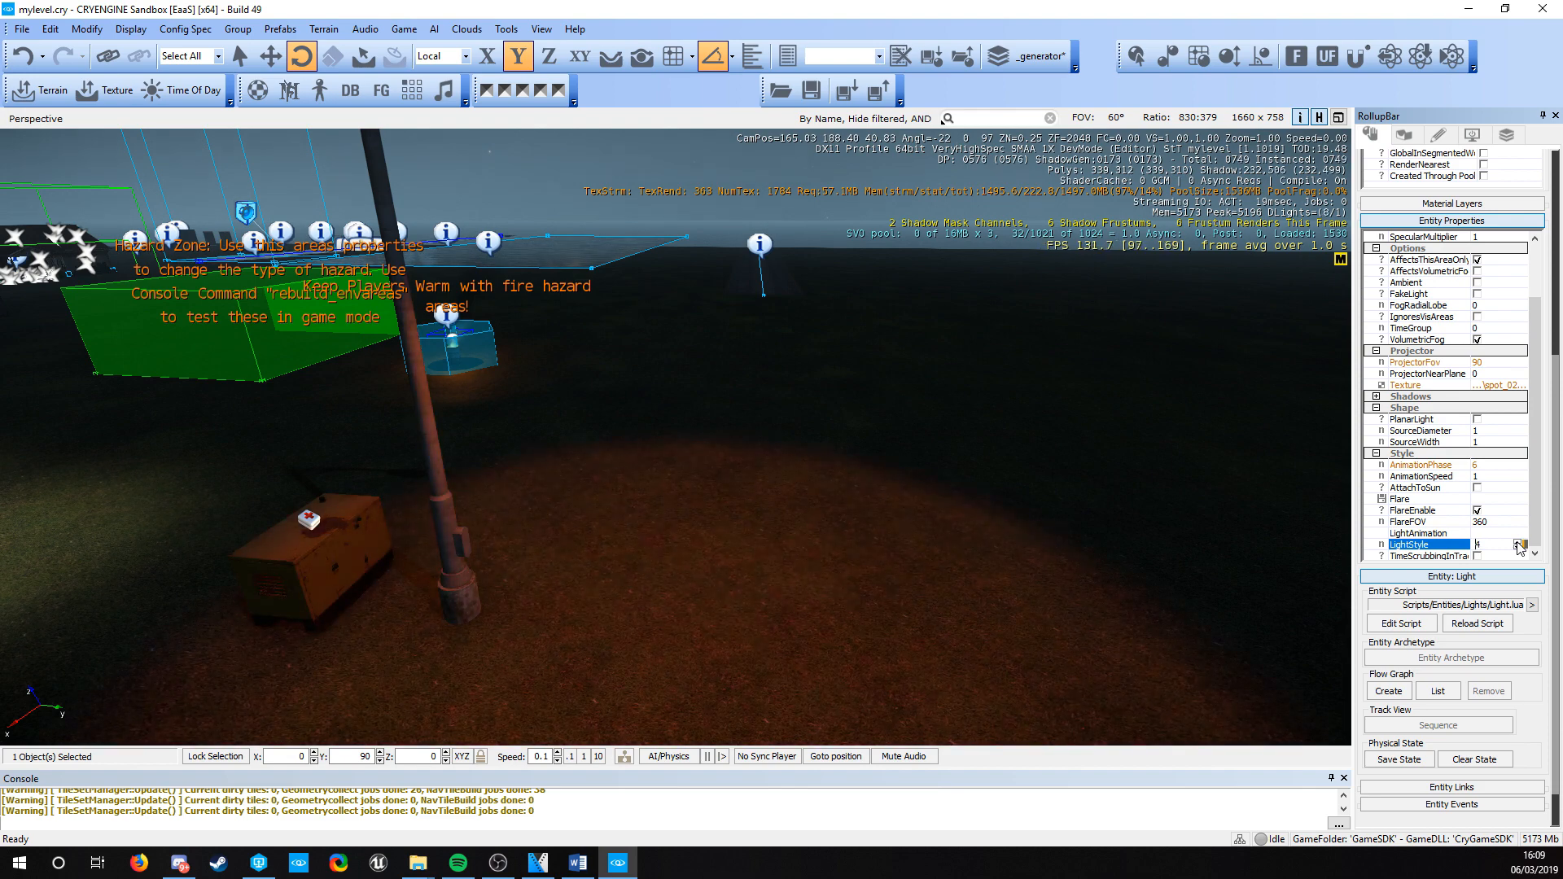
left_click(1519, 543)
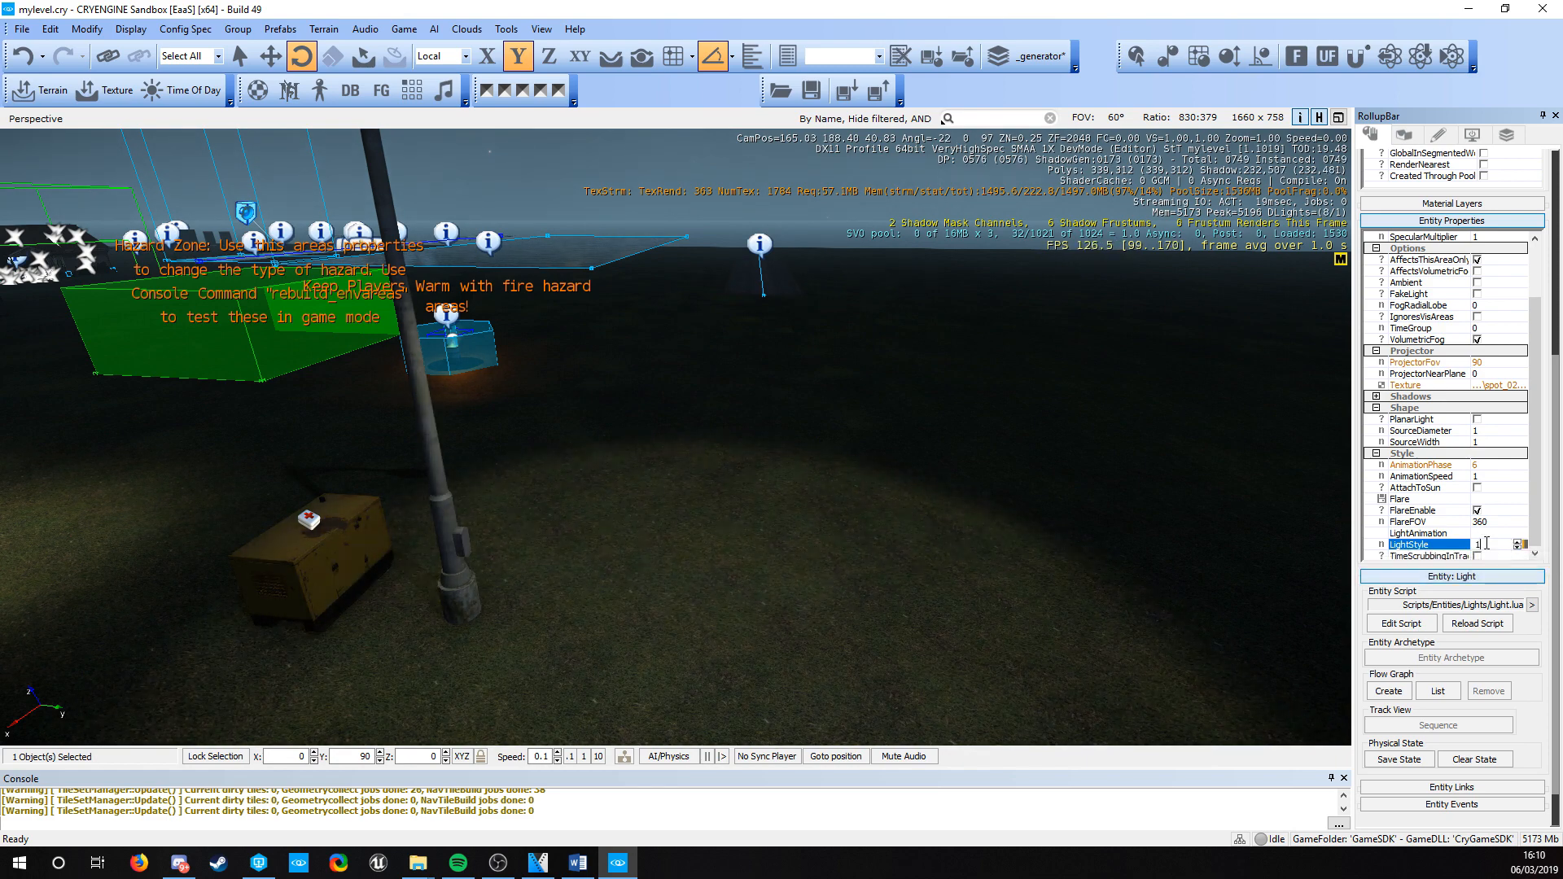
type("0")
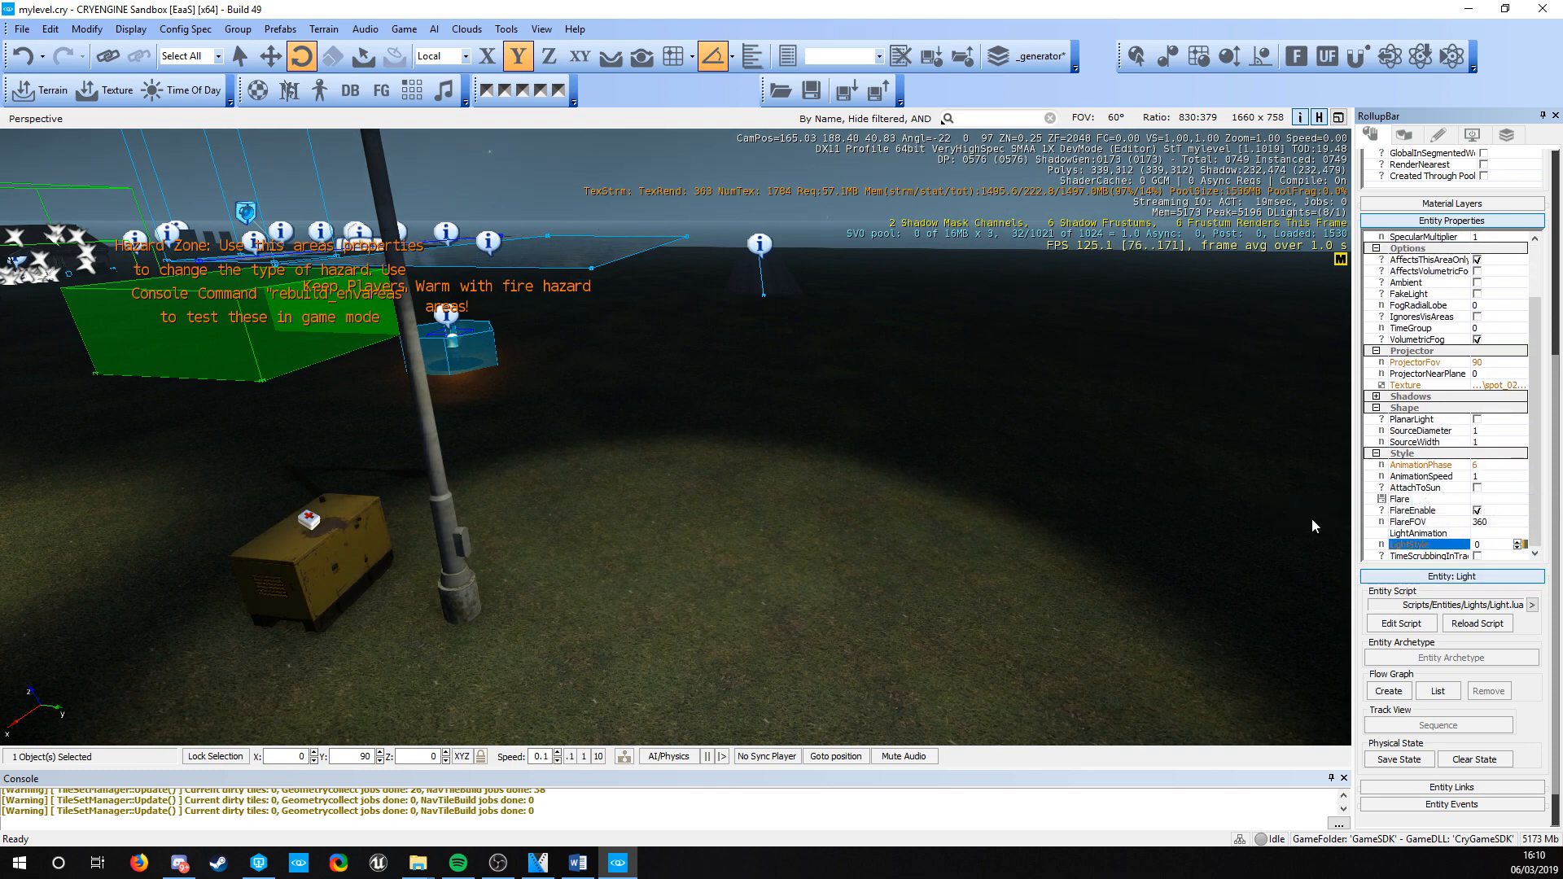
- Open the Lens Flare Editor for the light's Flare property and load the miscreated flare library
mouse_move(633, 377)
right_mouse_down()
mouse_move(633, 505)
mouse_move(611, 326)
mouse_move(569, 244)
mouse_move(633, 377)
right_mouse_up()
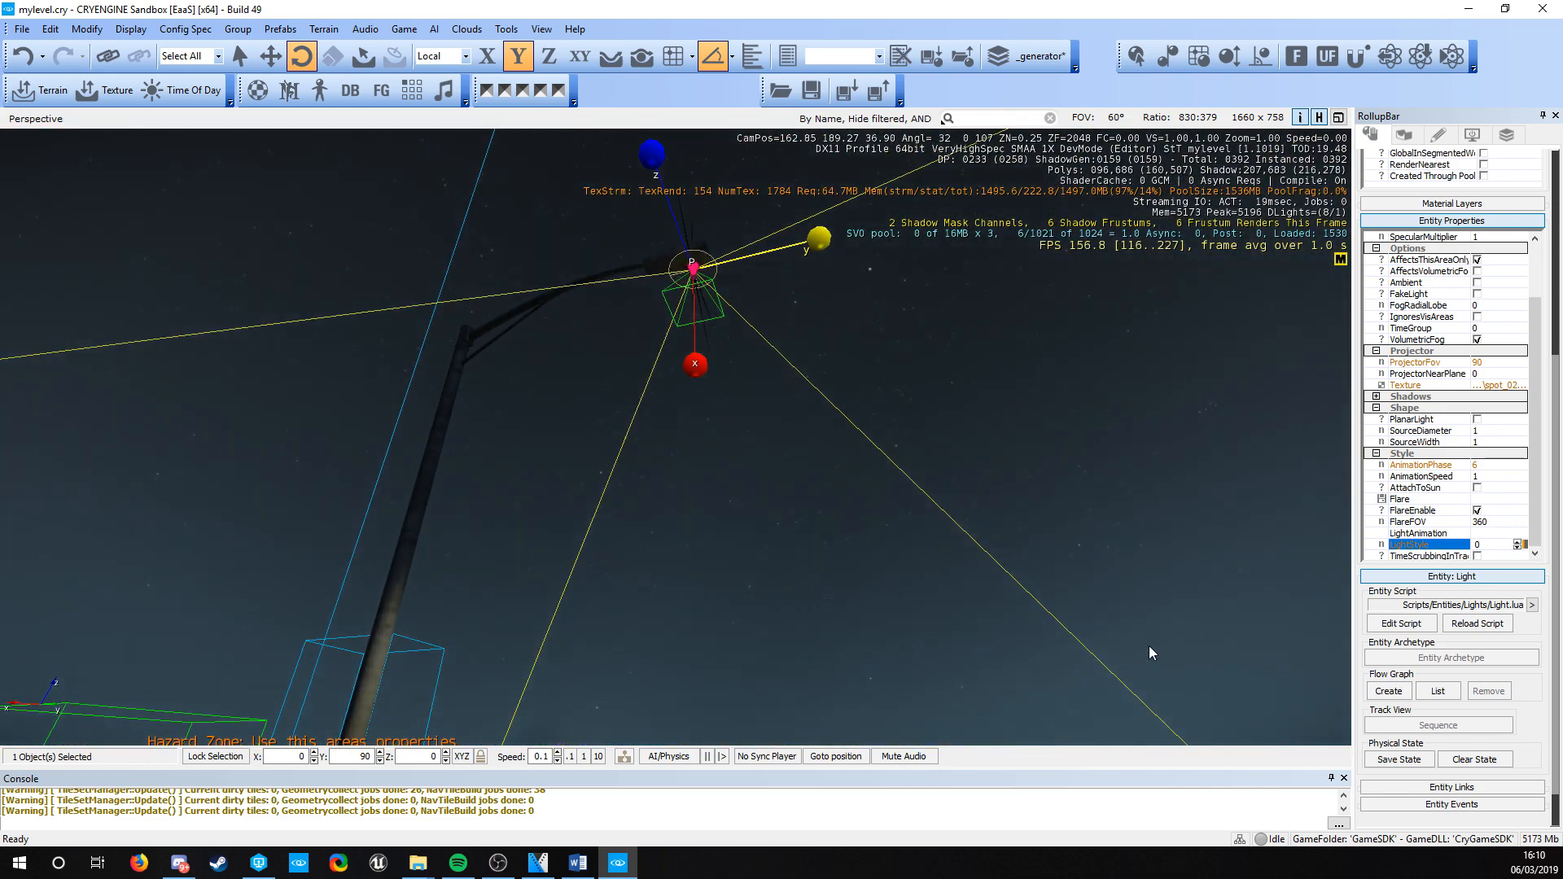
left_click(1457, 534)
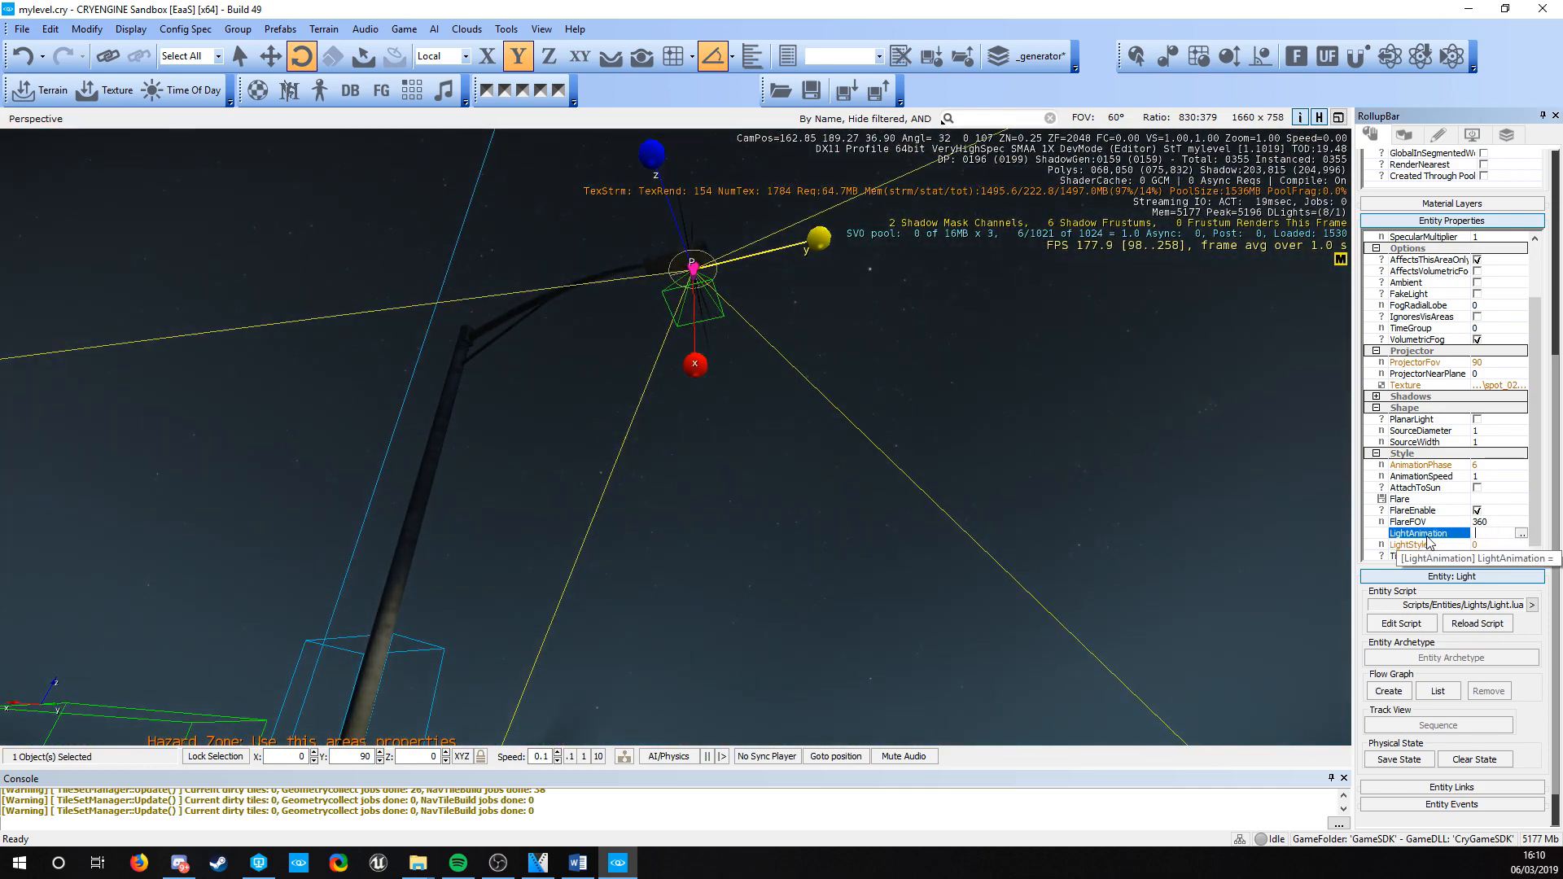
left_click(1490, 498)
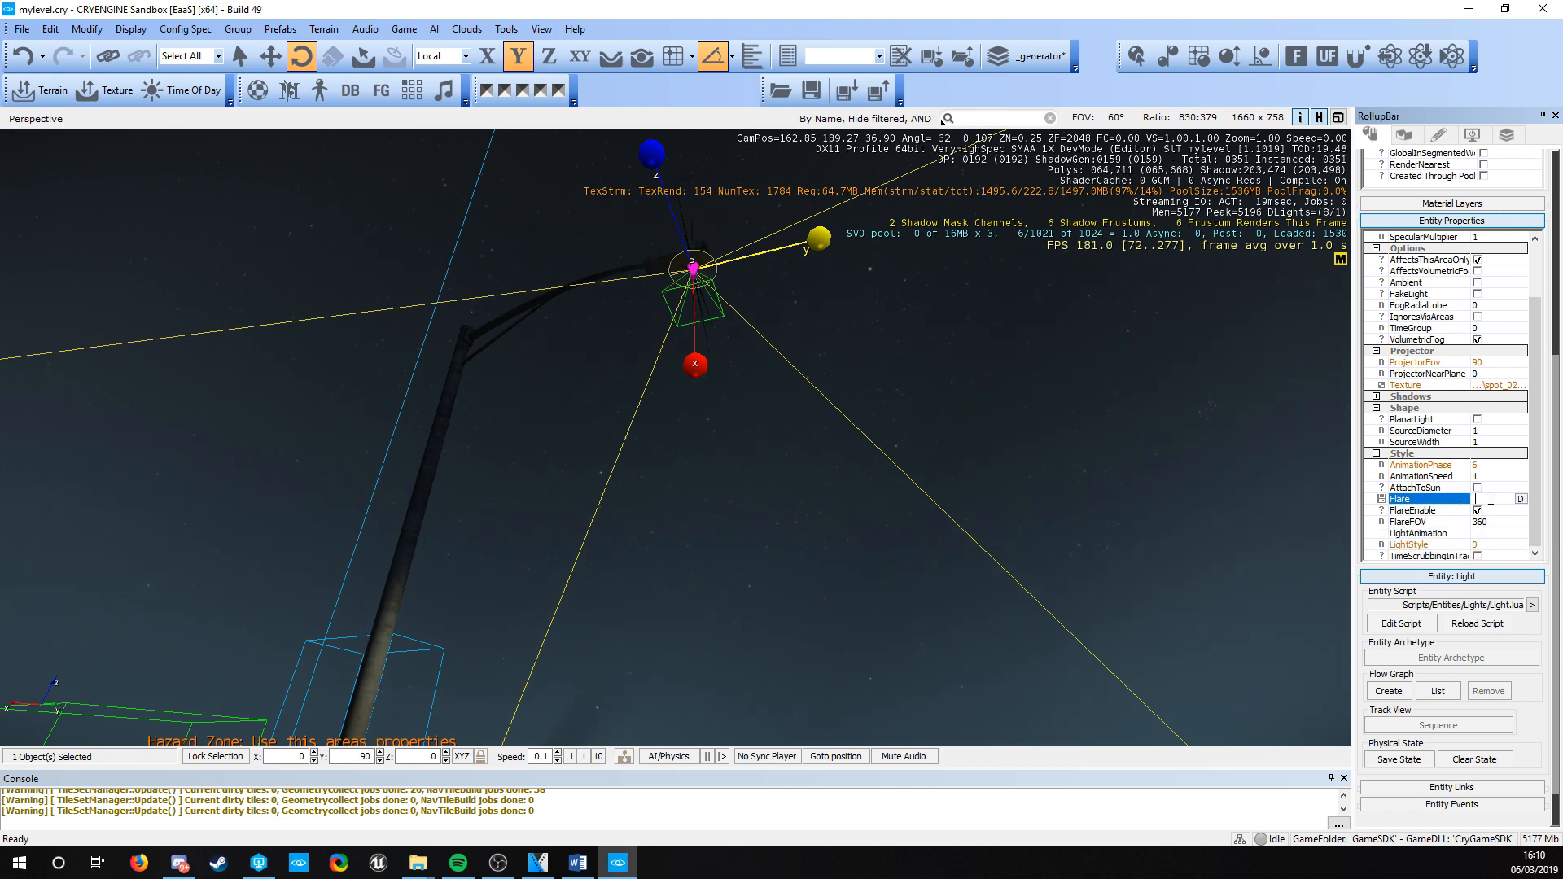
left_click(1518, 499)
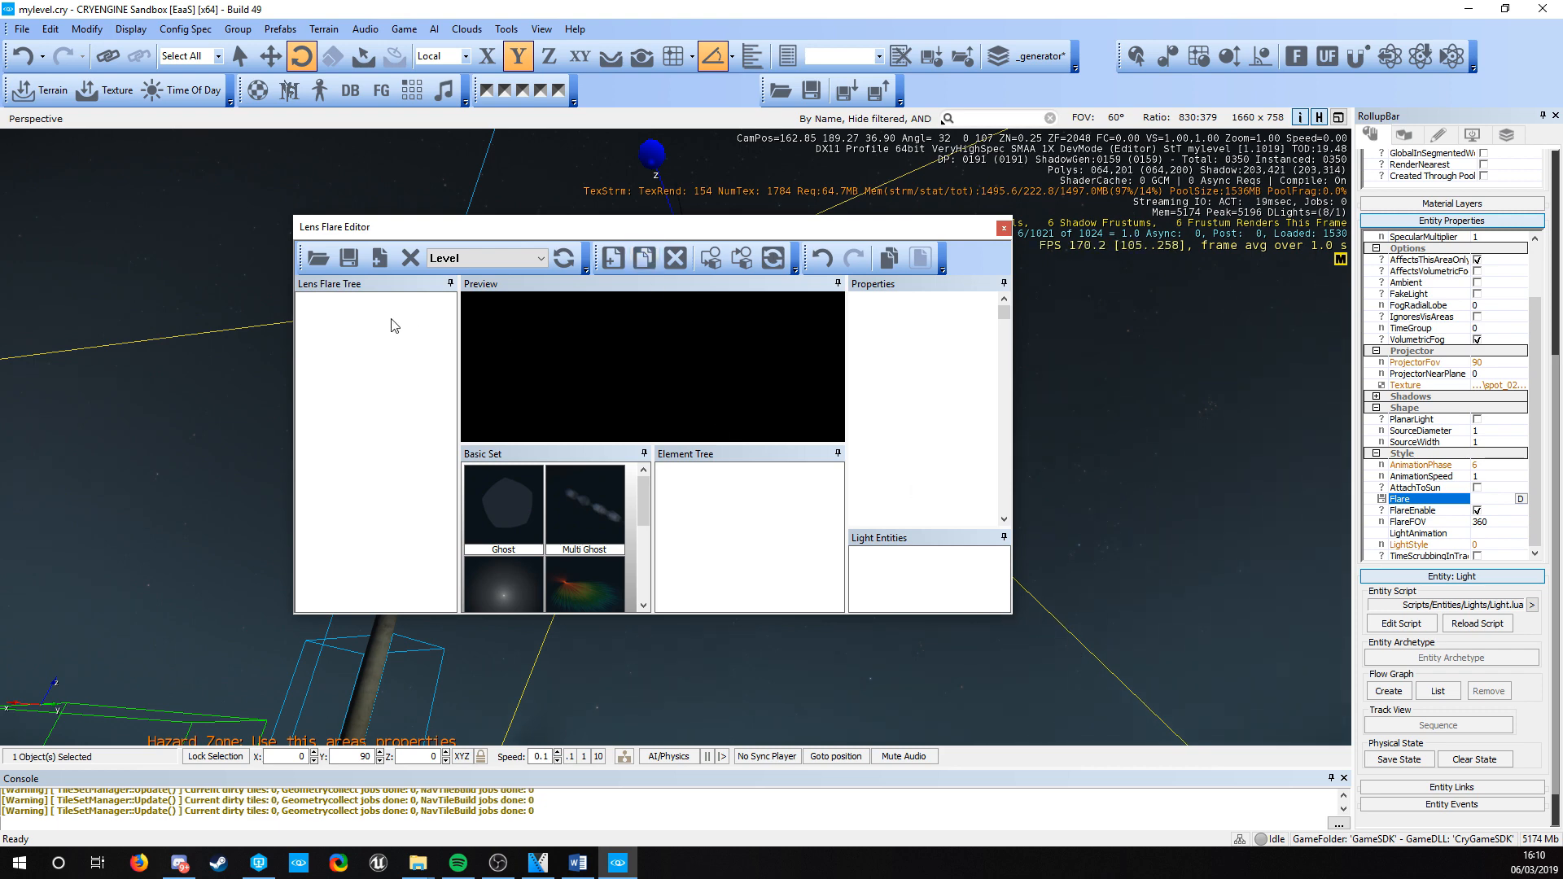
left_click(475, 259)
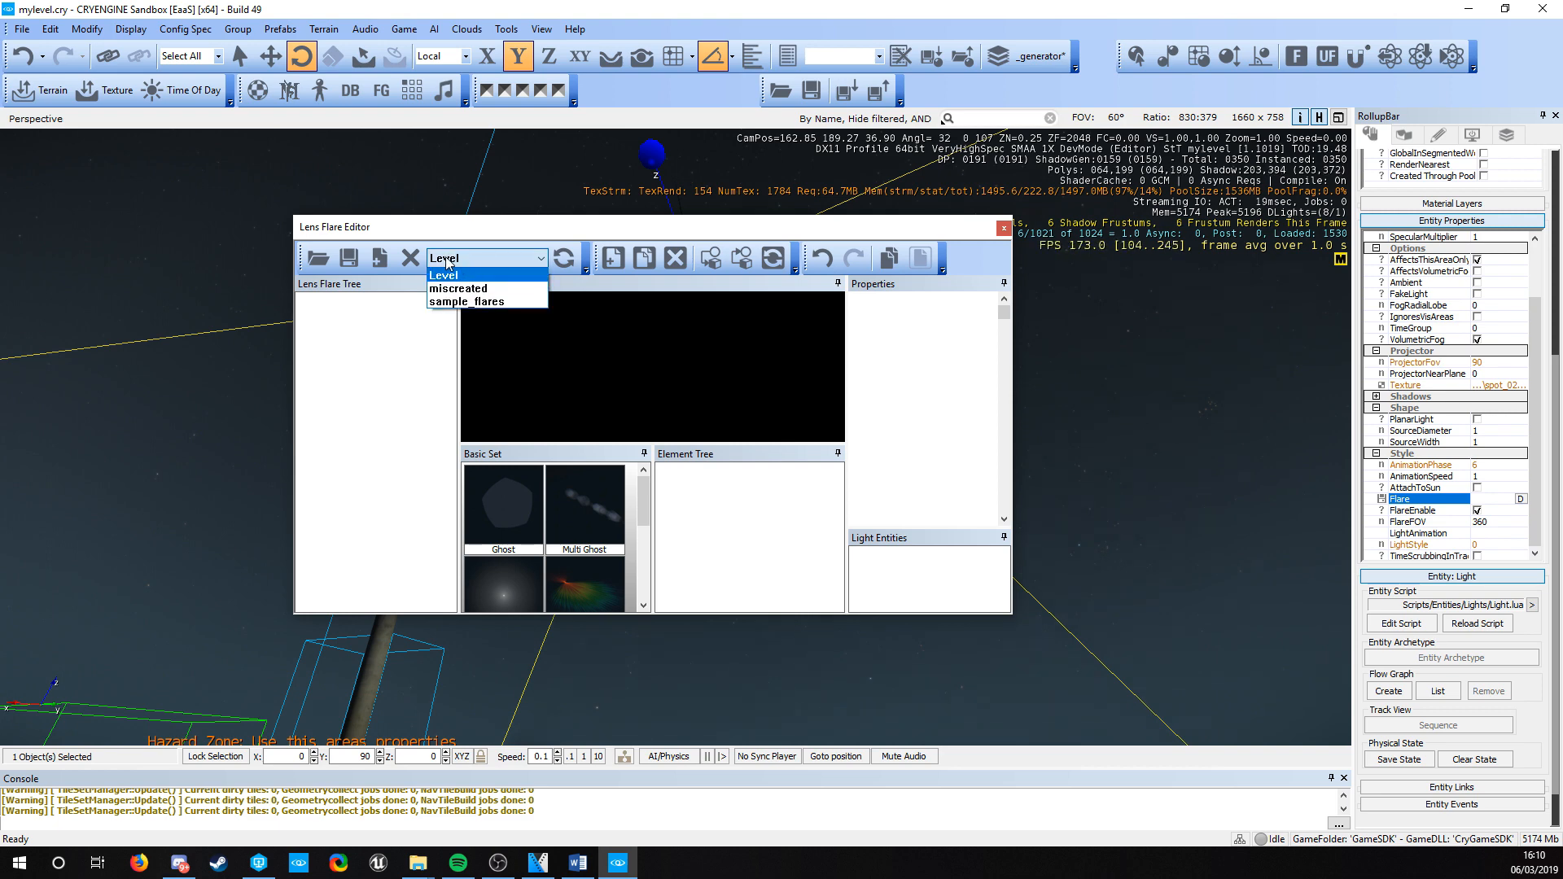
left_click(458, 290)
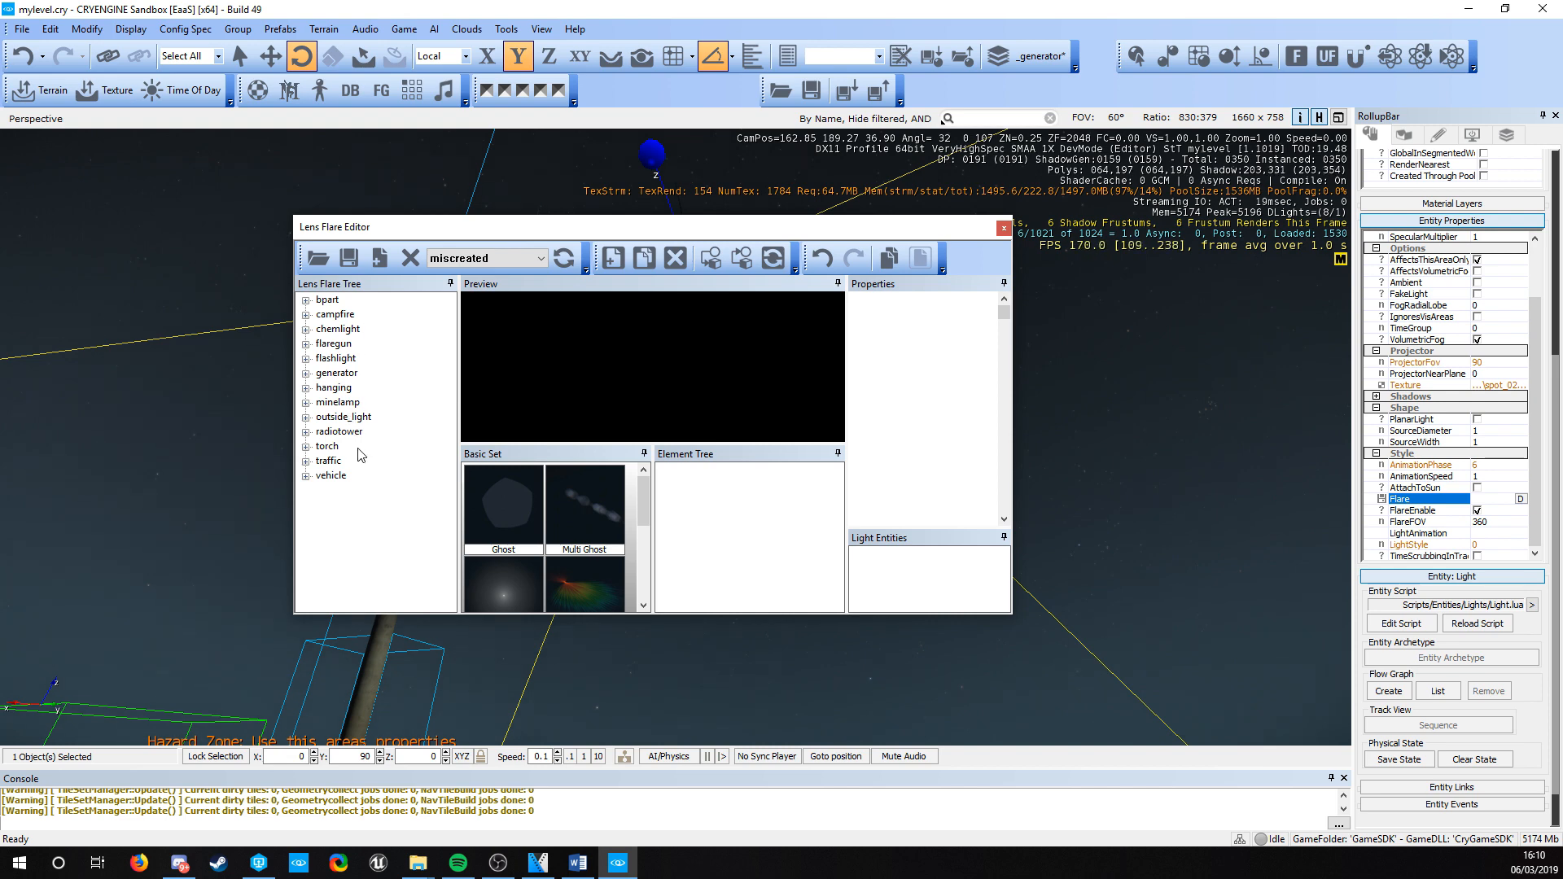
- Try the outside_light flare and the campfire fire_medium flare on the lamp's light
left_click(305, 418)
left_click(340, 432)
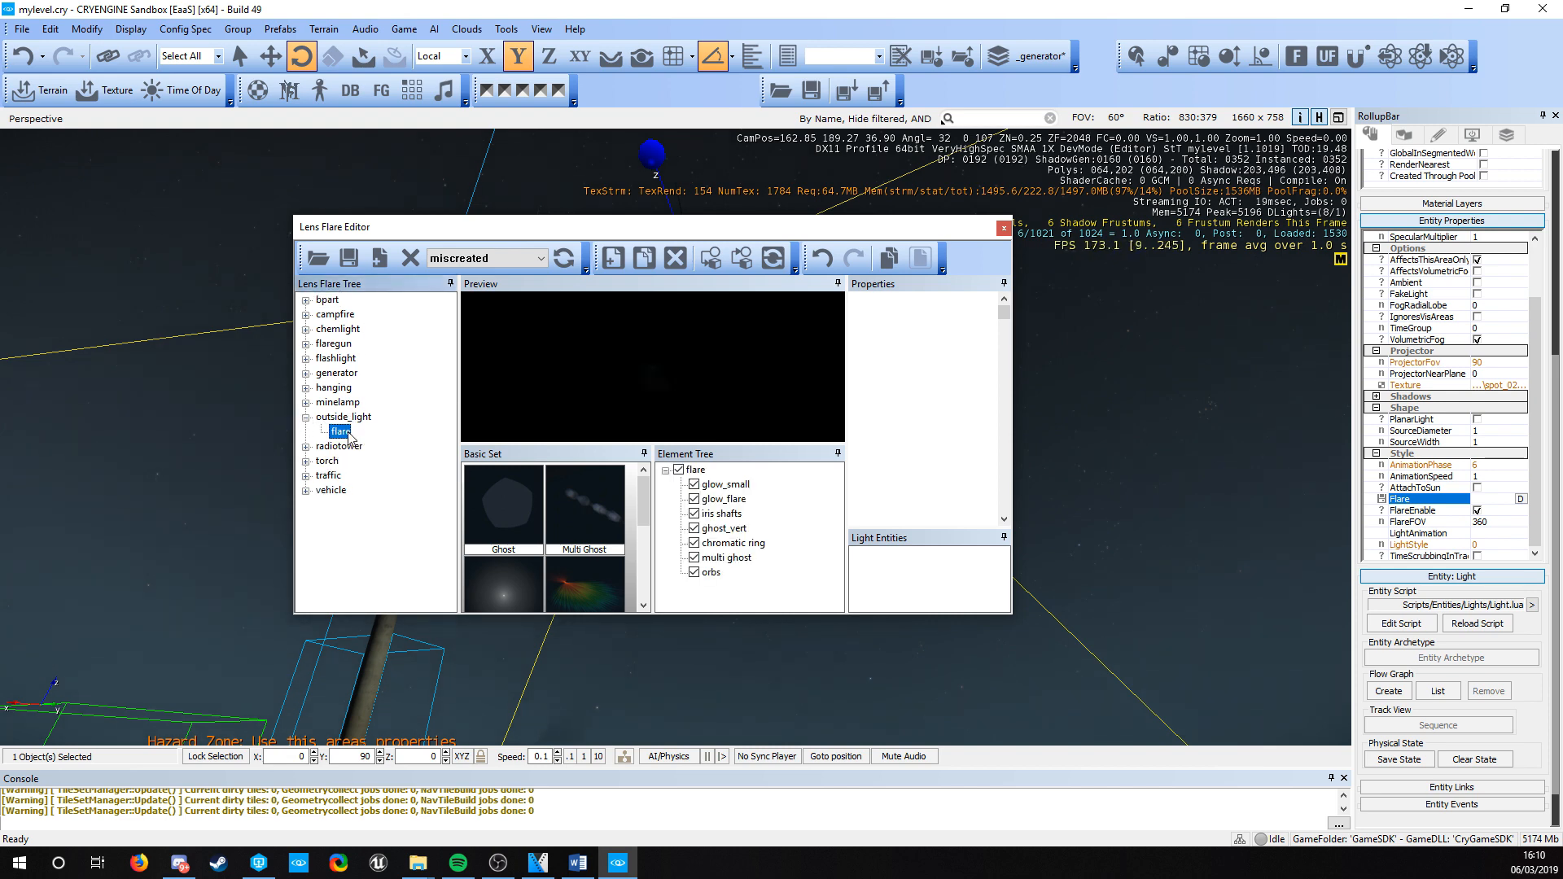
left_click(706, 262)
left_click_drag(624, 231, 865, 375)
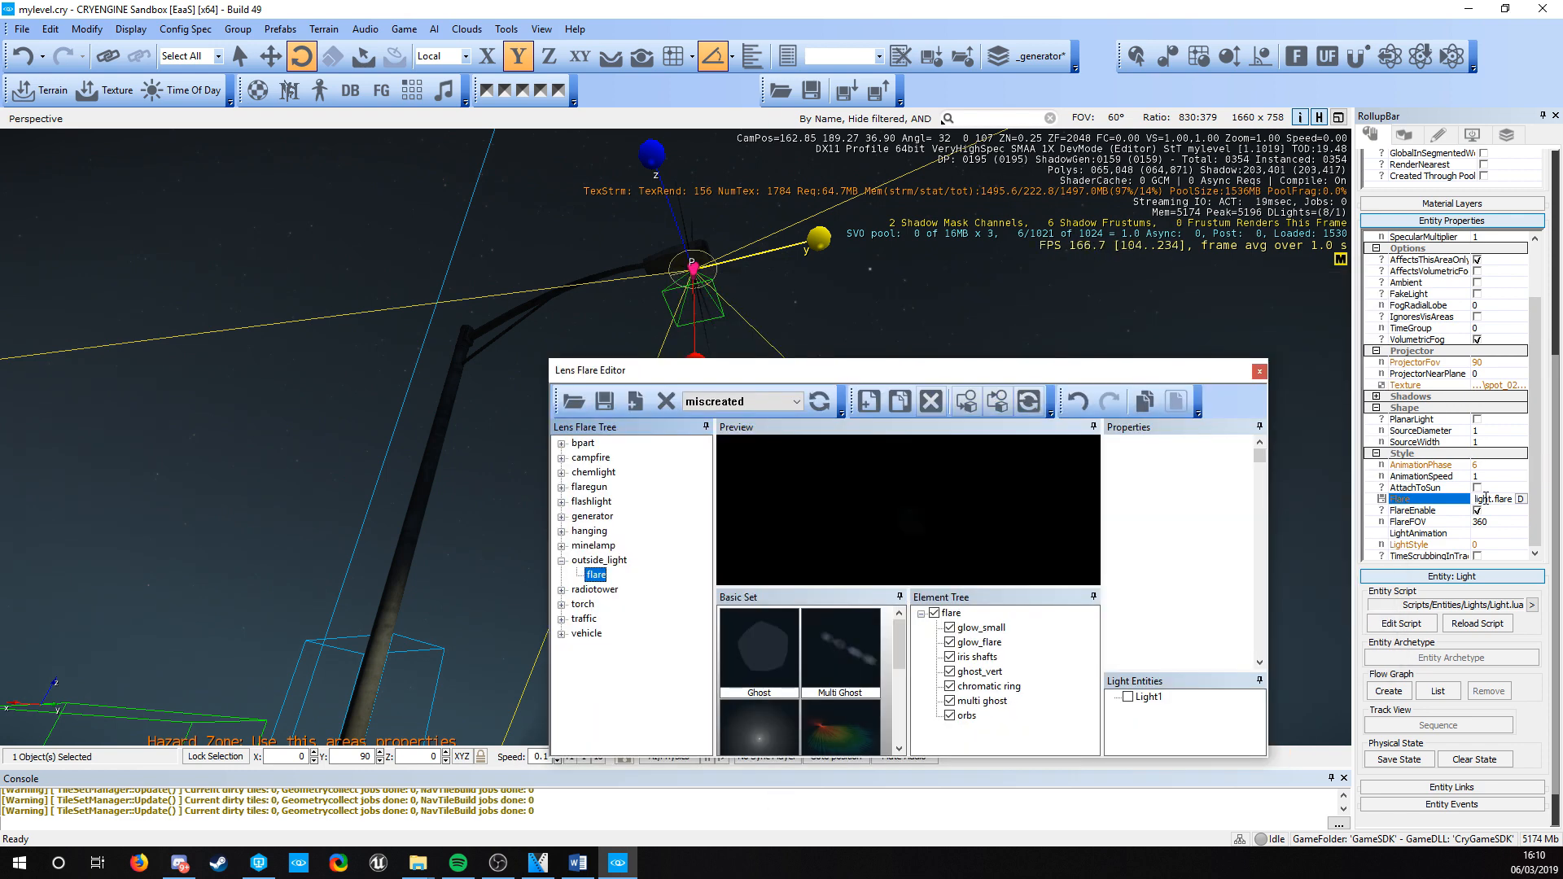
left_click(561, 458)
left_click(613, 472)
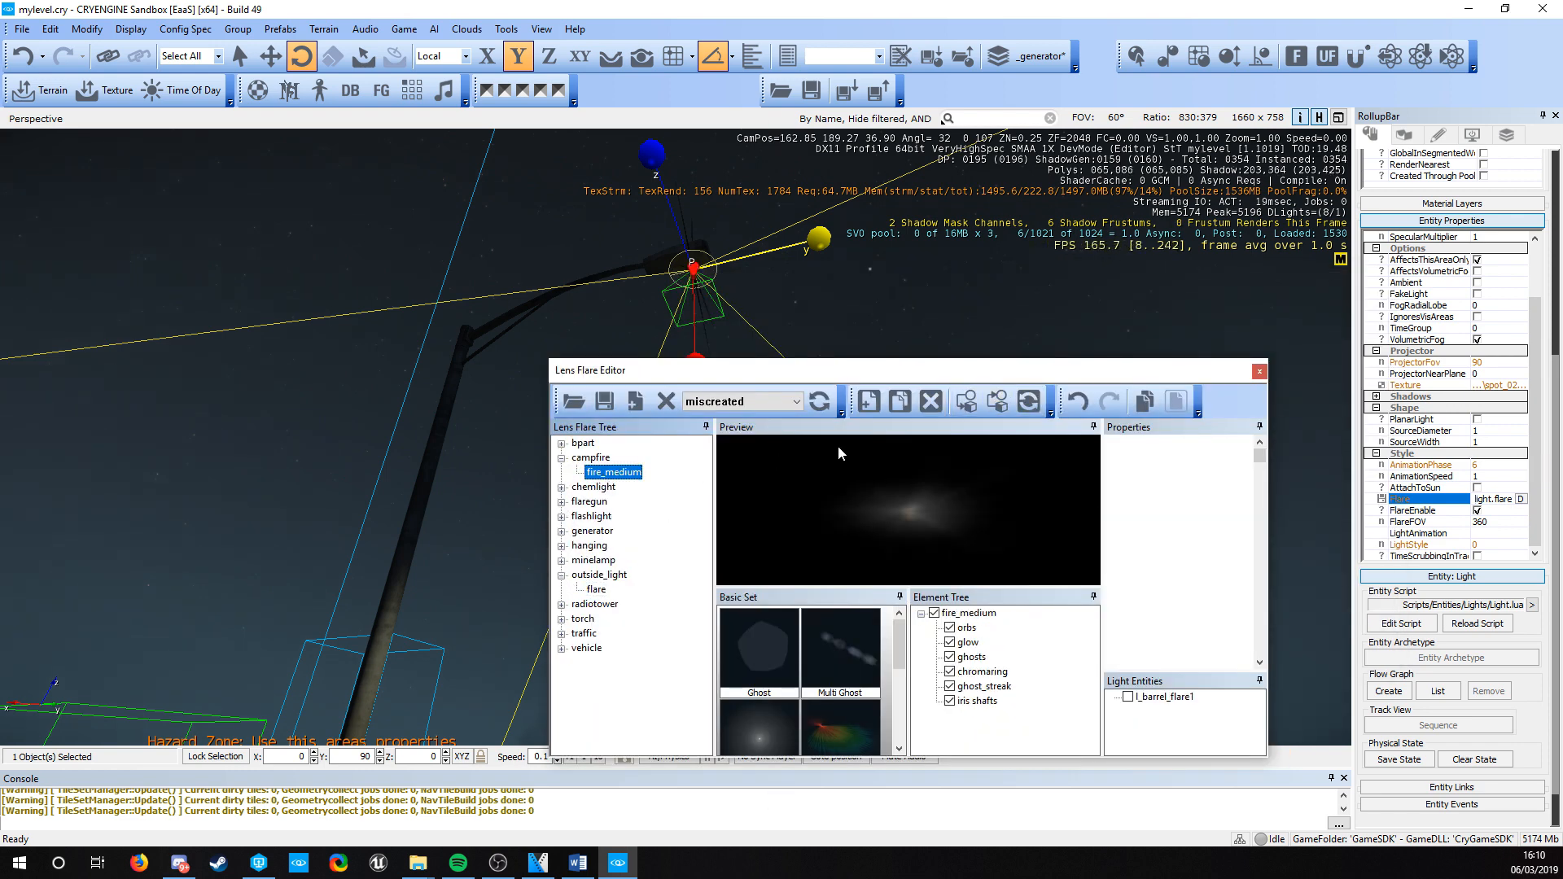
left_click(964, 403)
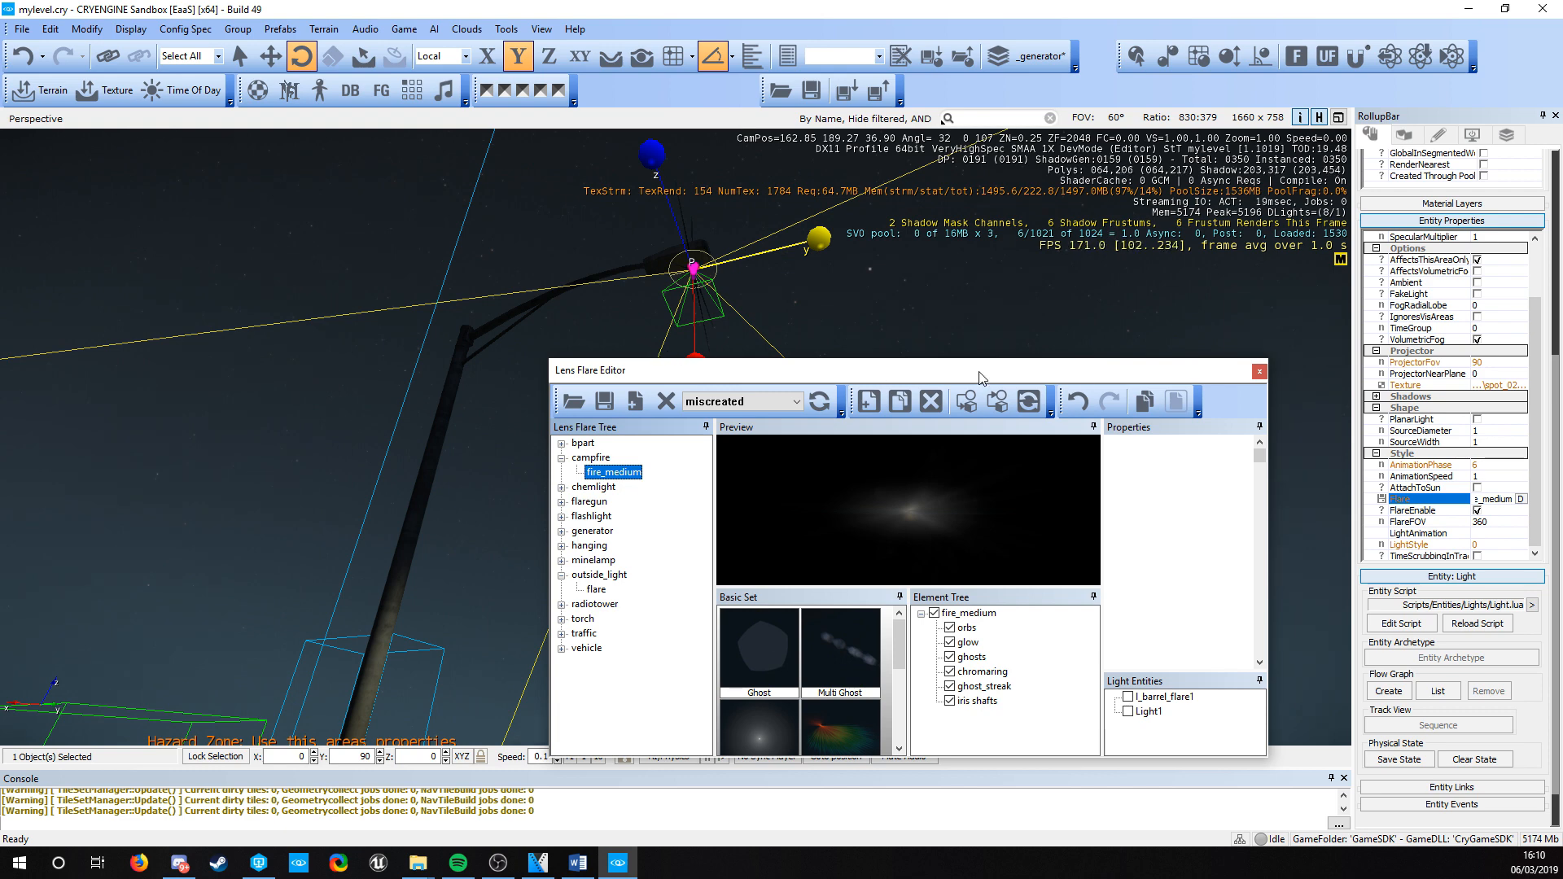
- Try the generator flares airfield, hotel_hall and large on the light, keep airfield, and close the Lens Flare Editor
left_click(561, 532)
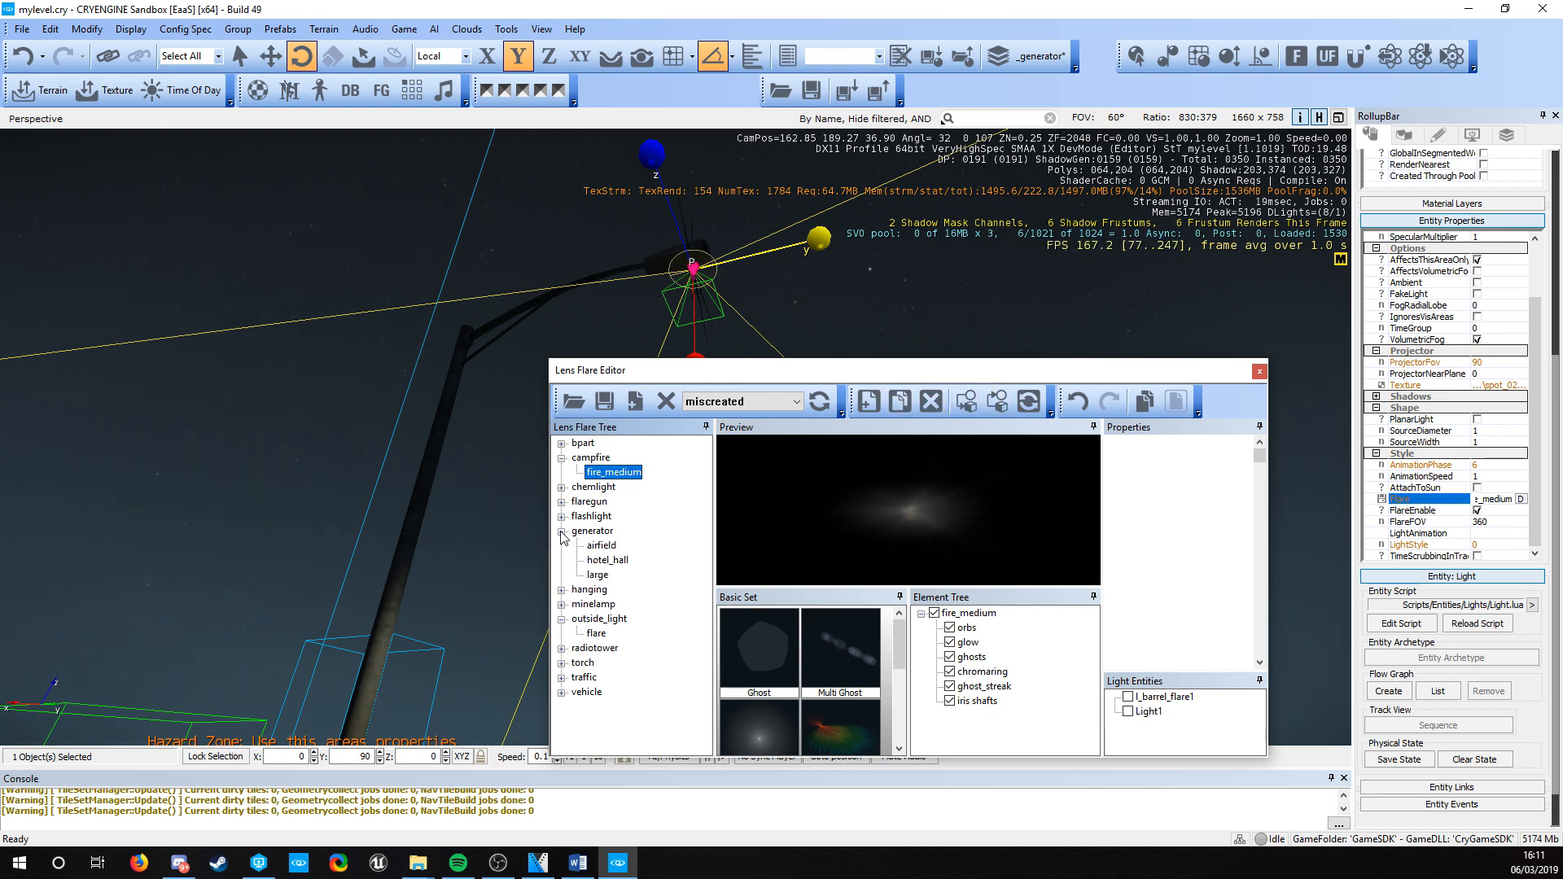
left_click(603, 545)
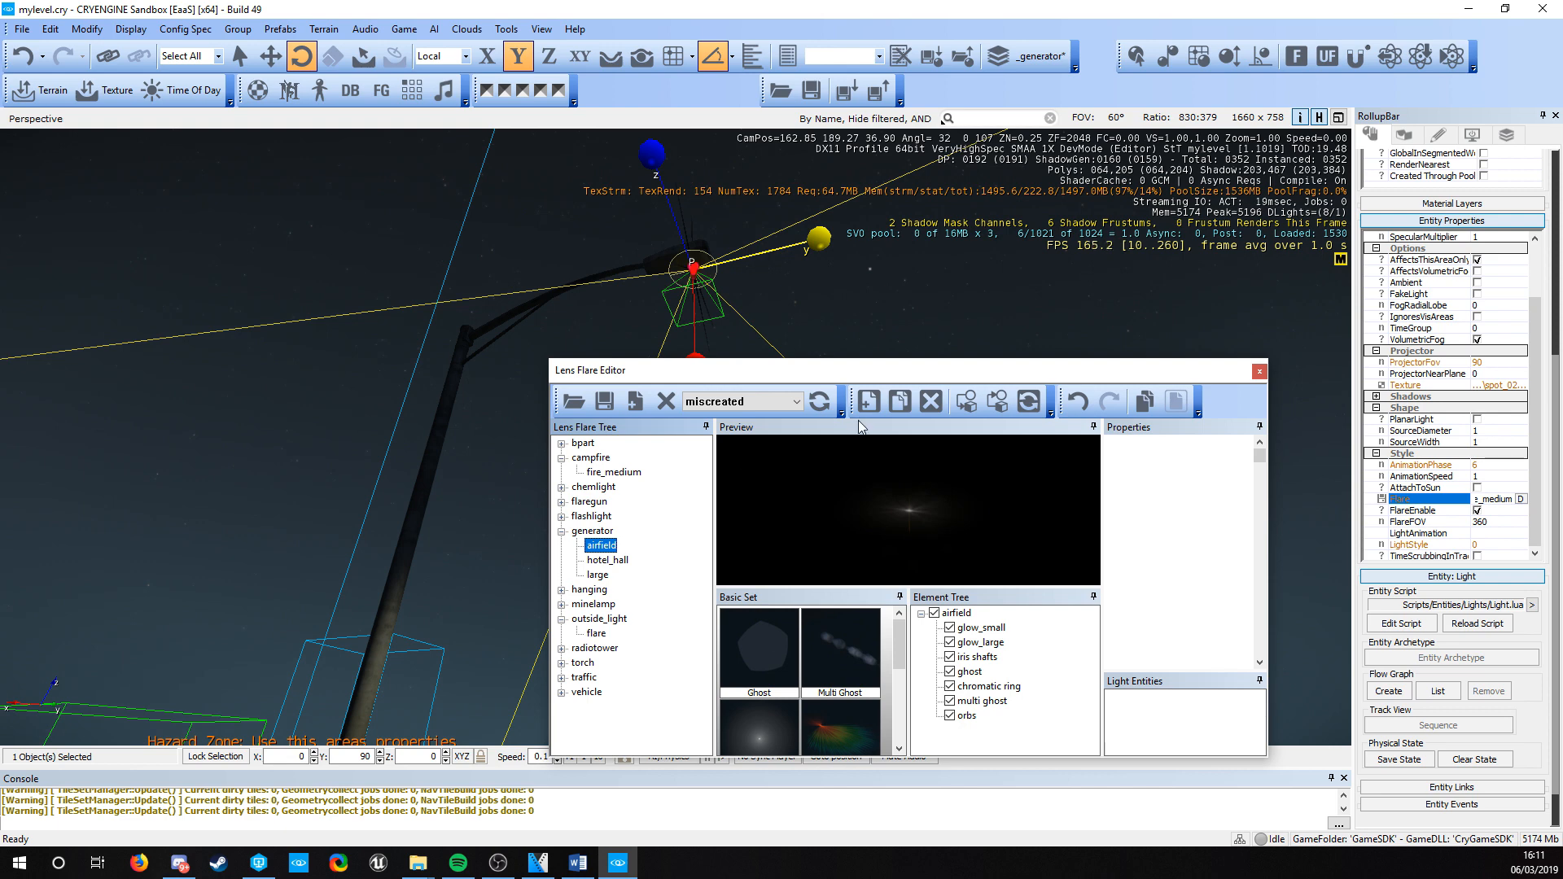
left_click(965, 403)
right_click_drag(691, 266, 757, 244)
left_click(607, 560)
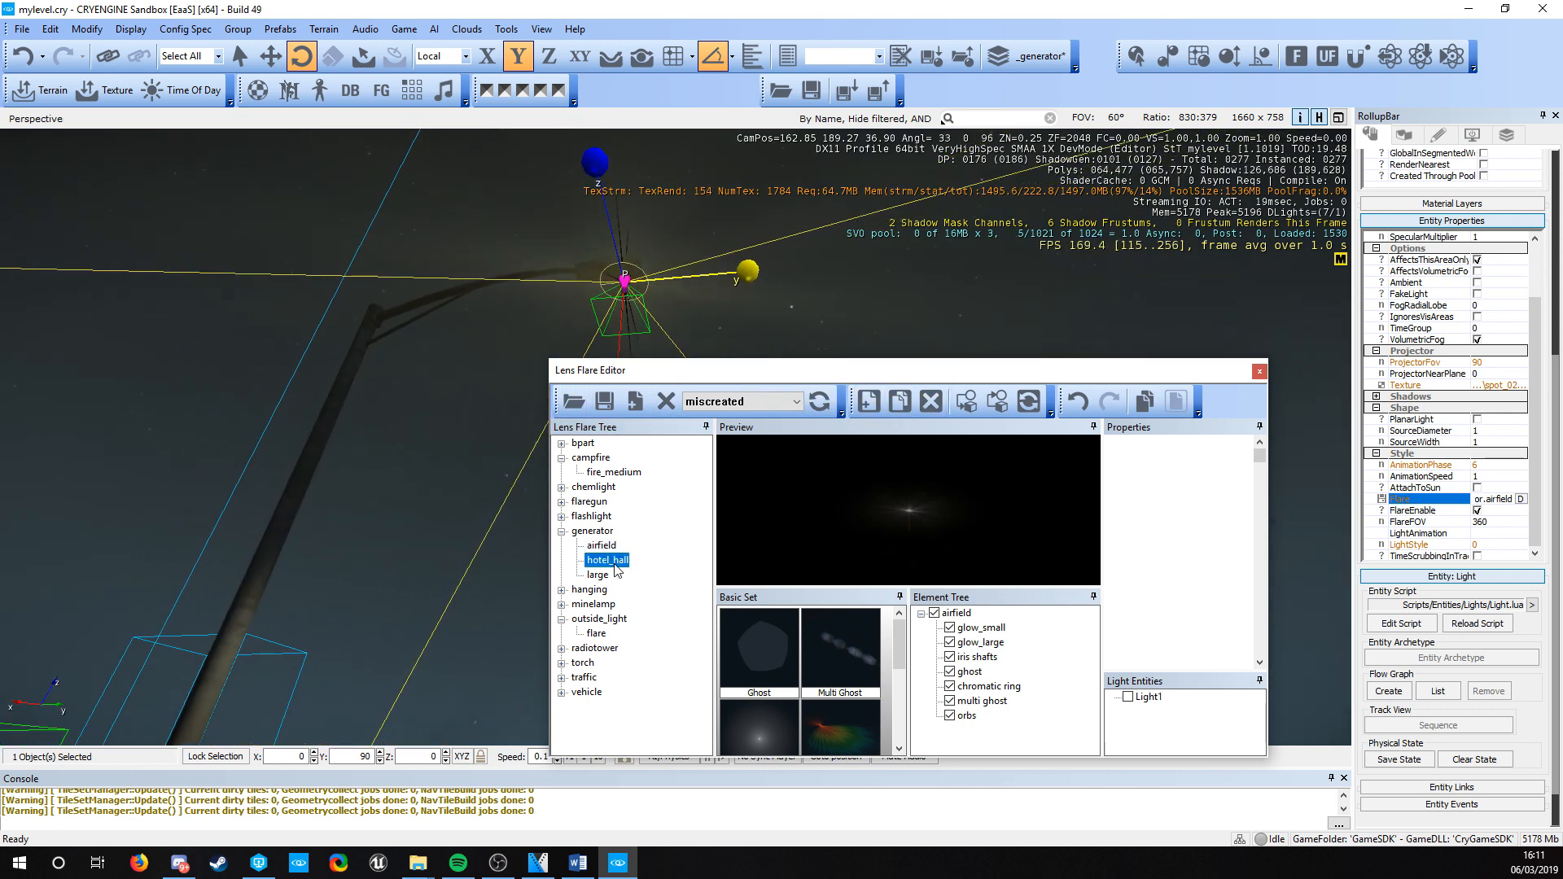
left_click(960, 407)
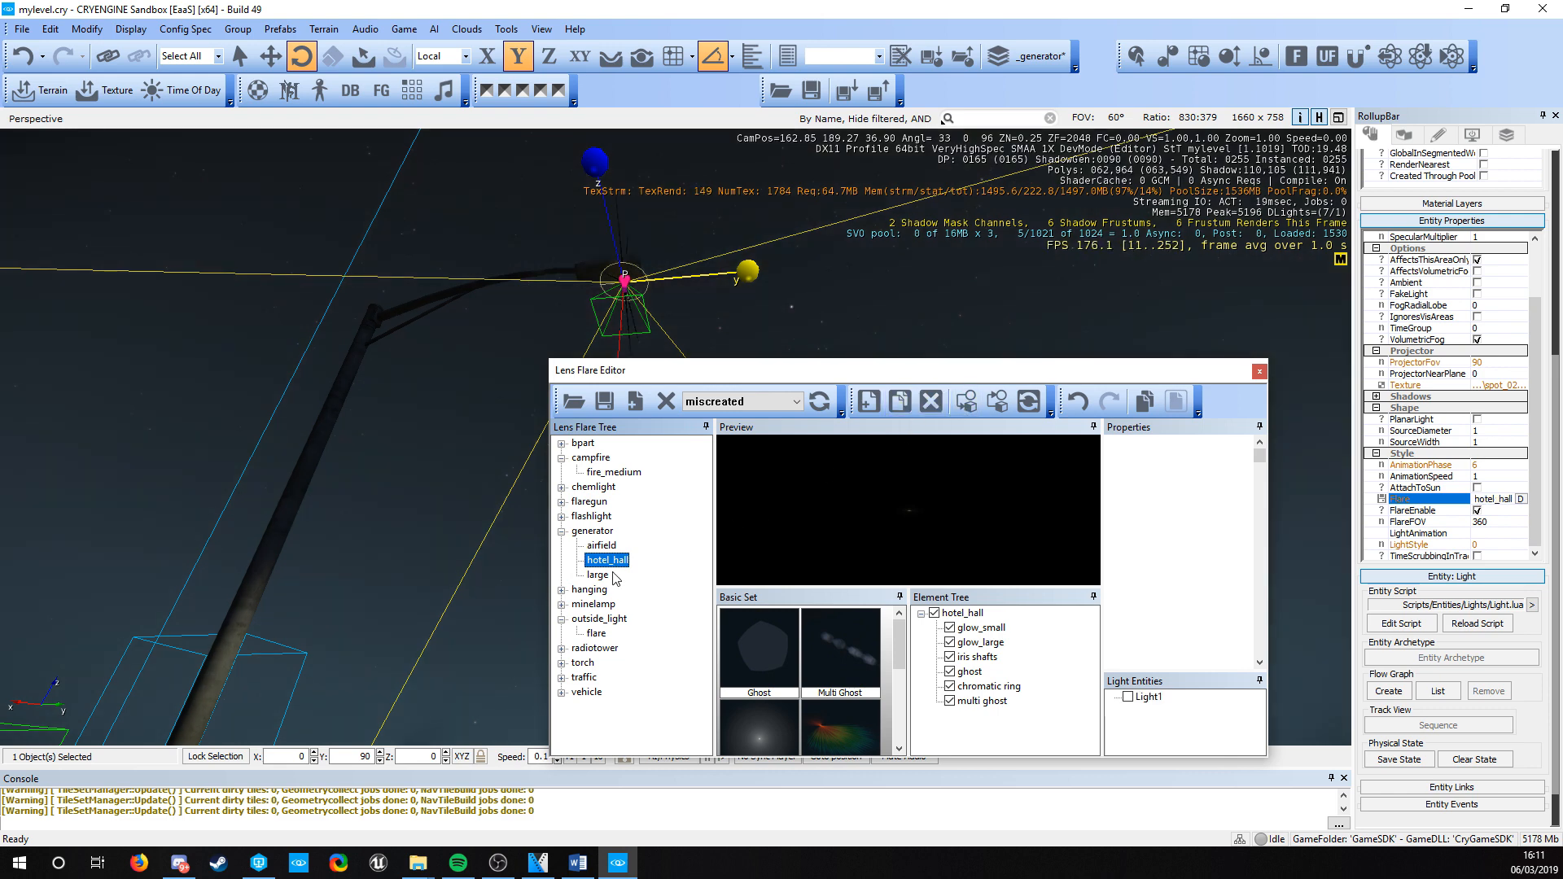
left_click(607, 574)
left_click(956, 409)
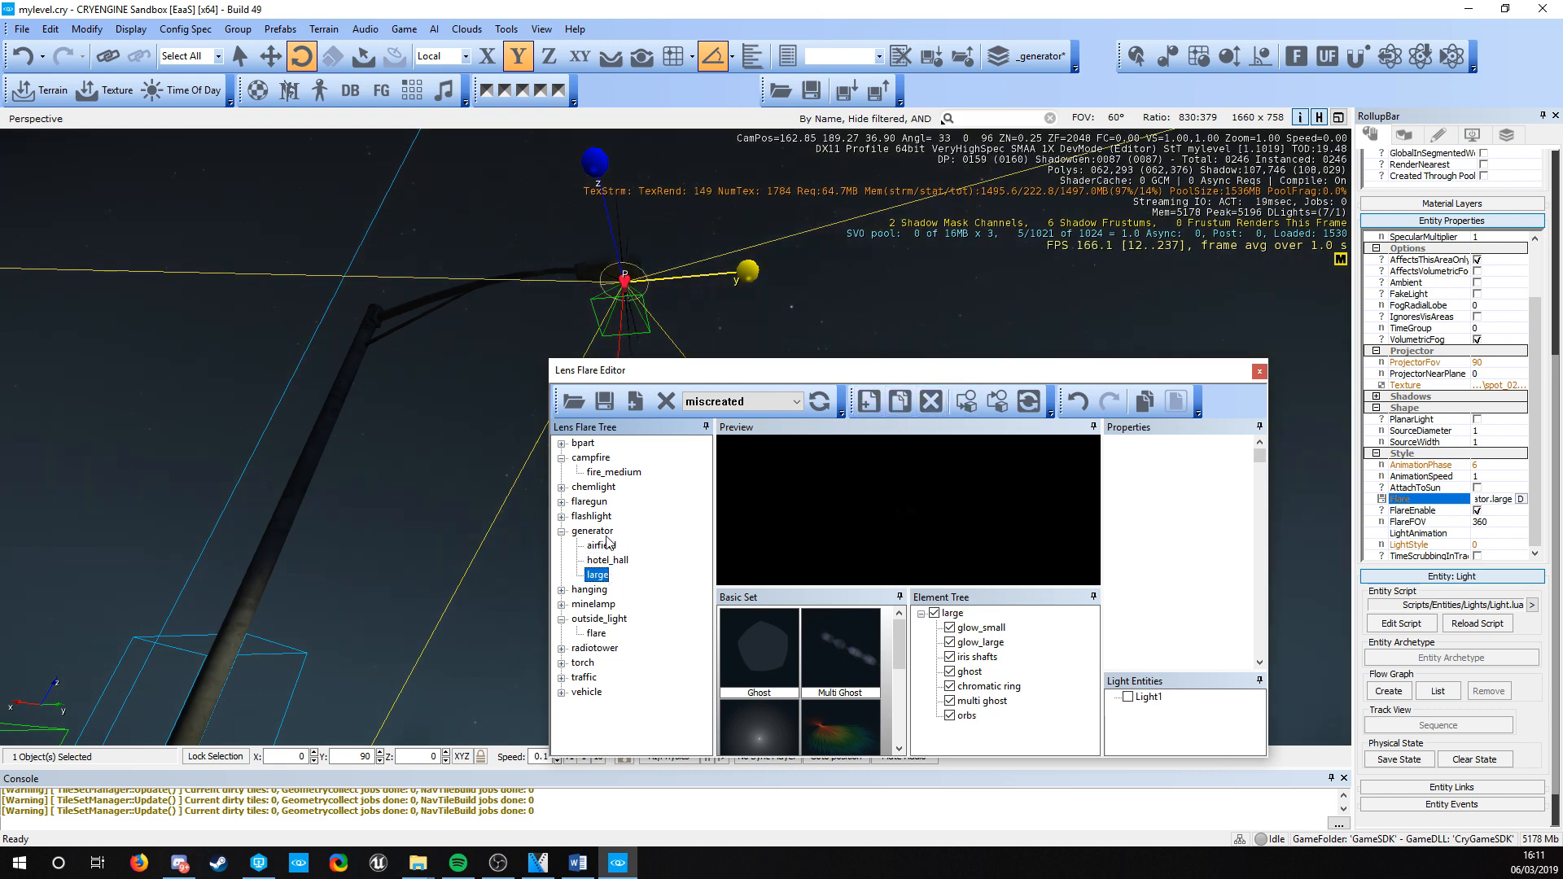
left_click(957, 410)
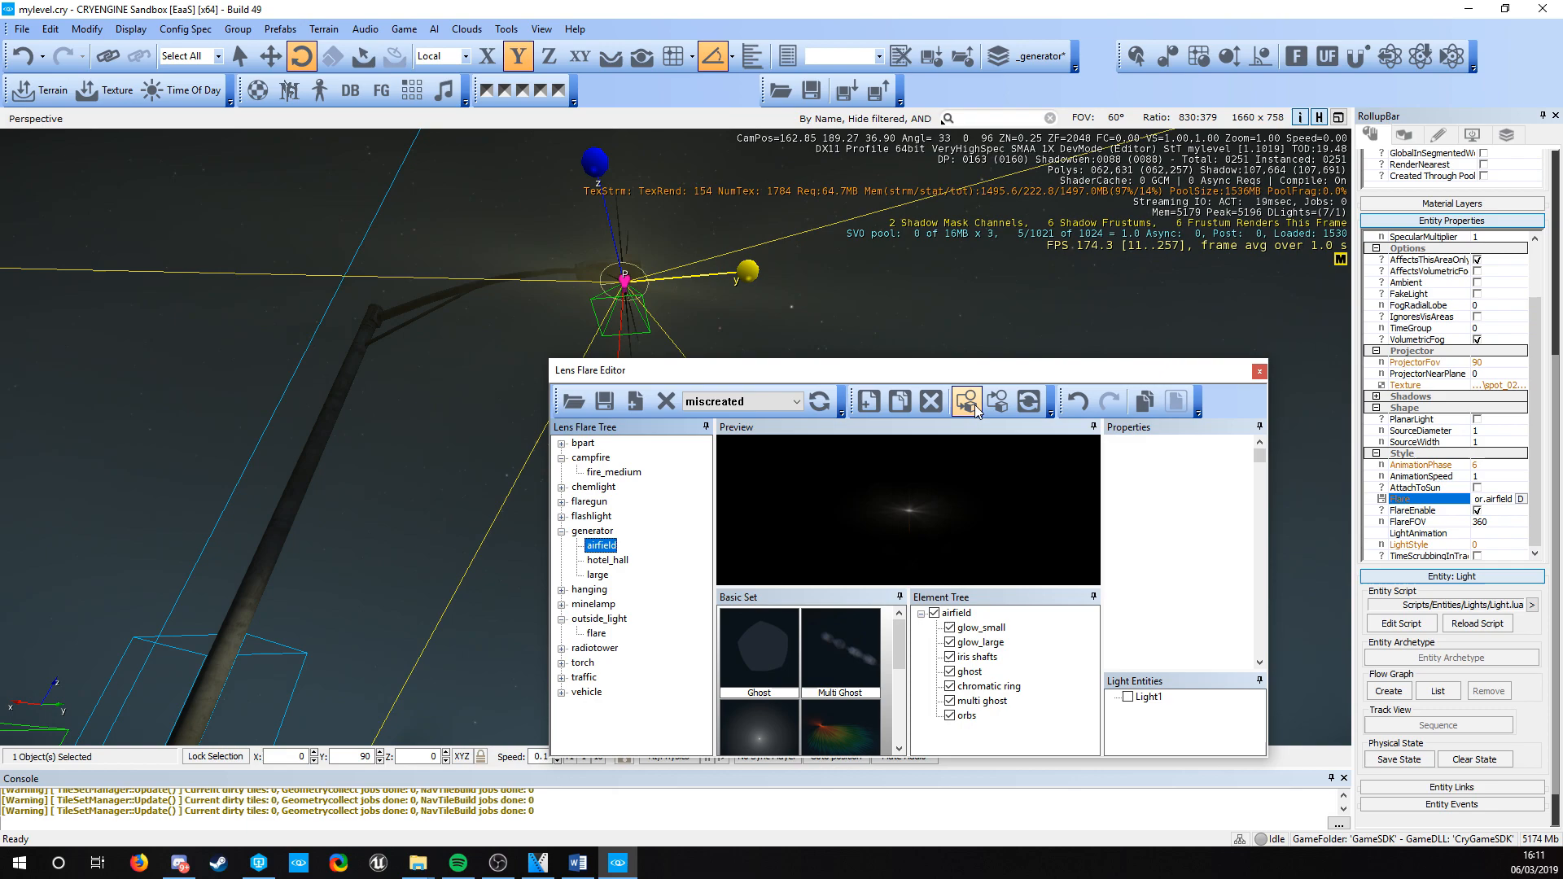
left_click(1258, 372)
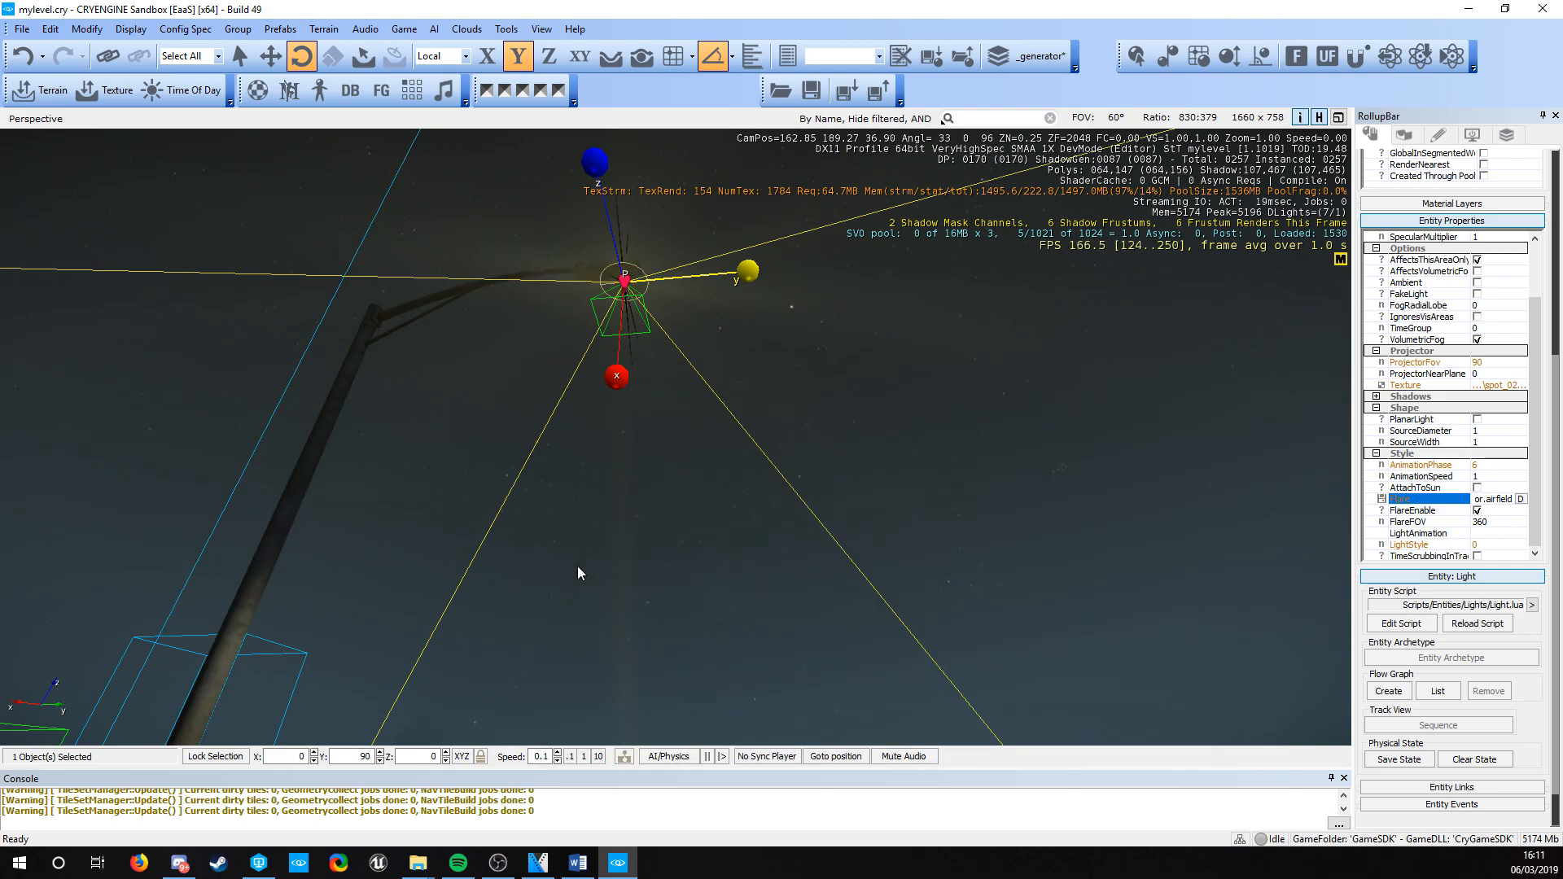
- Try Low Spec for the light's CastShadows option, and set it to High Spec
right_click_drag(578, 567, 652, 558)
key("s")
key("s")
key("a")
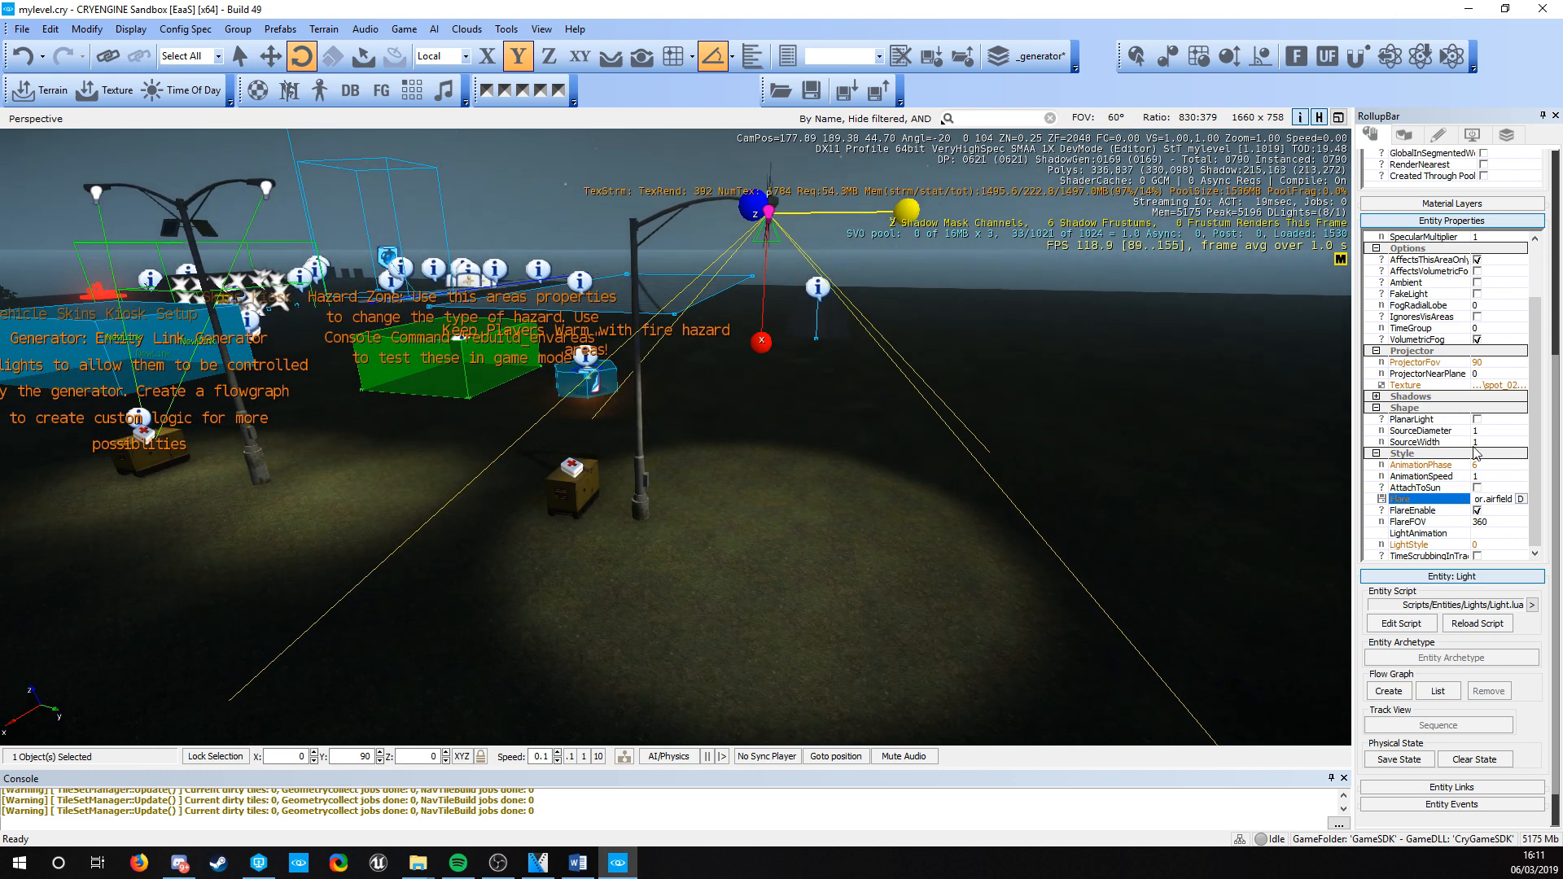
left_click(1375, 396)
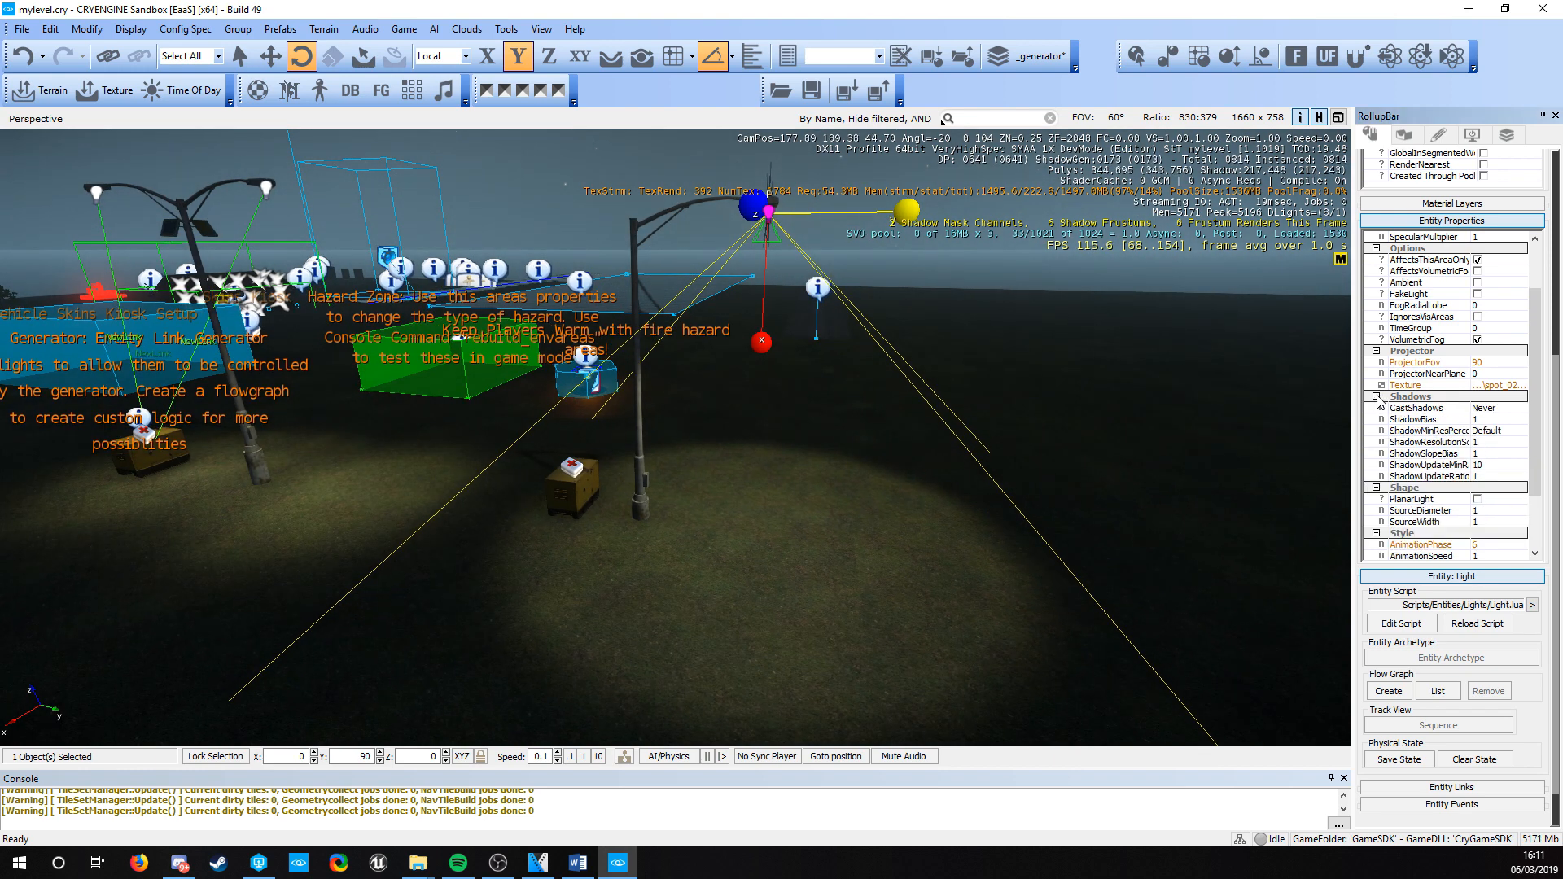
left_click(1503, 410)
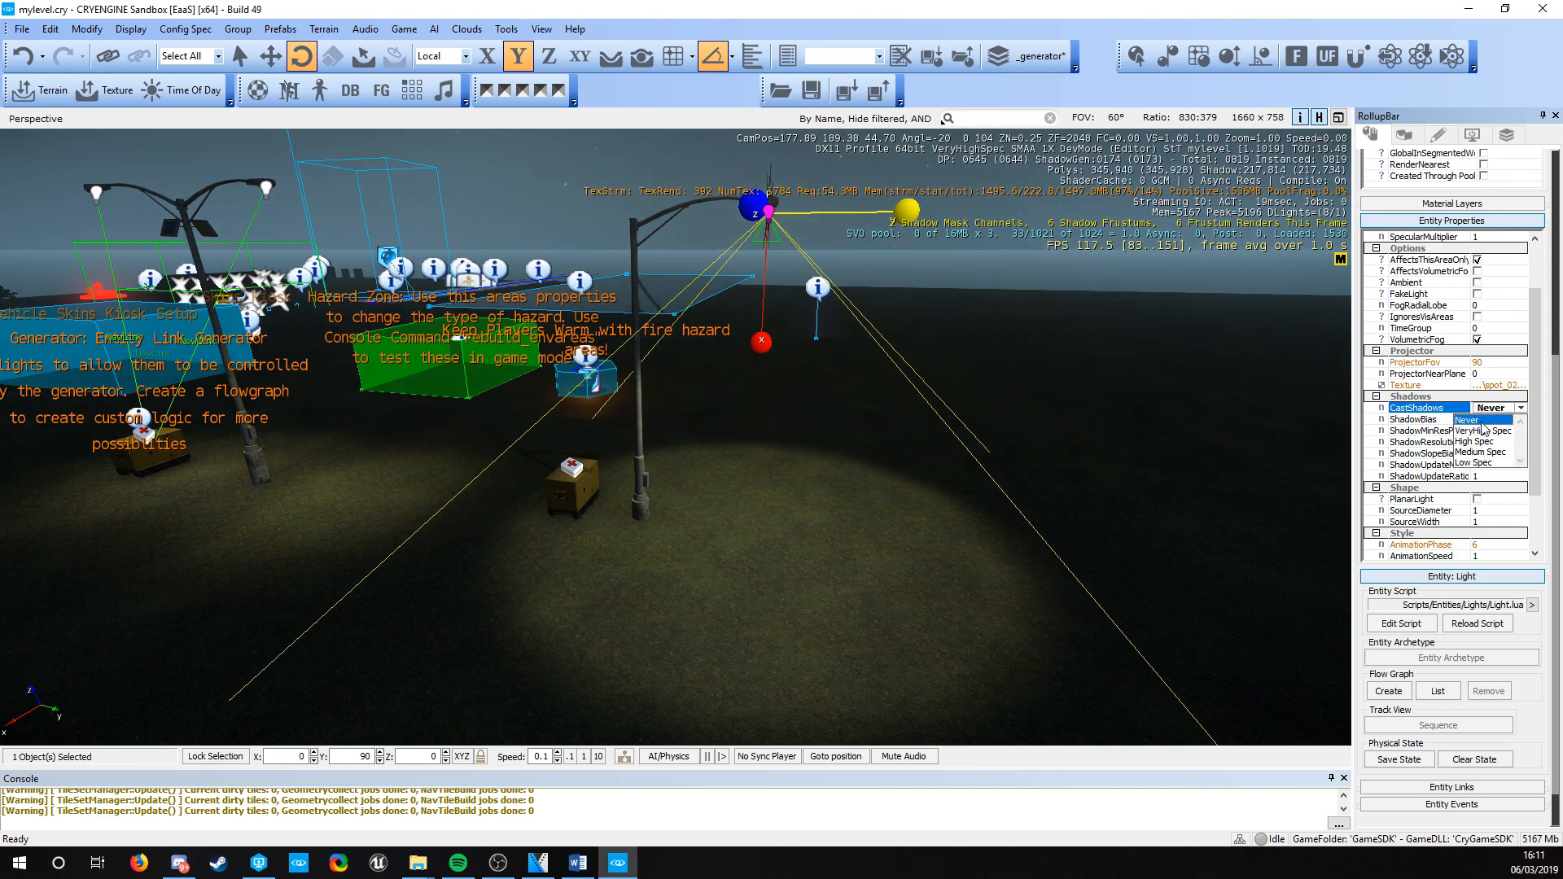
left_click(1478, 462)
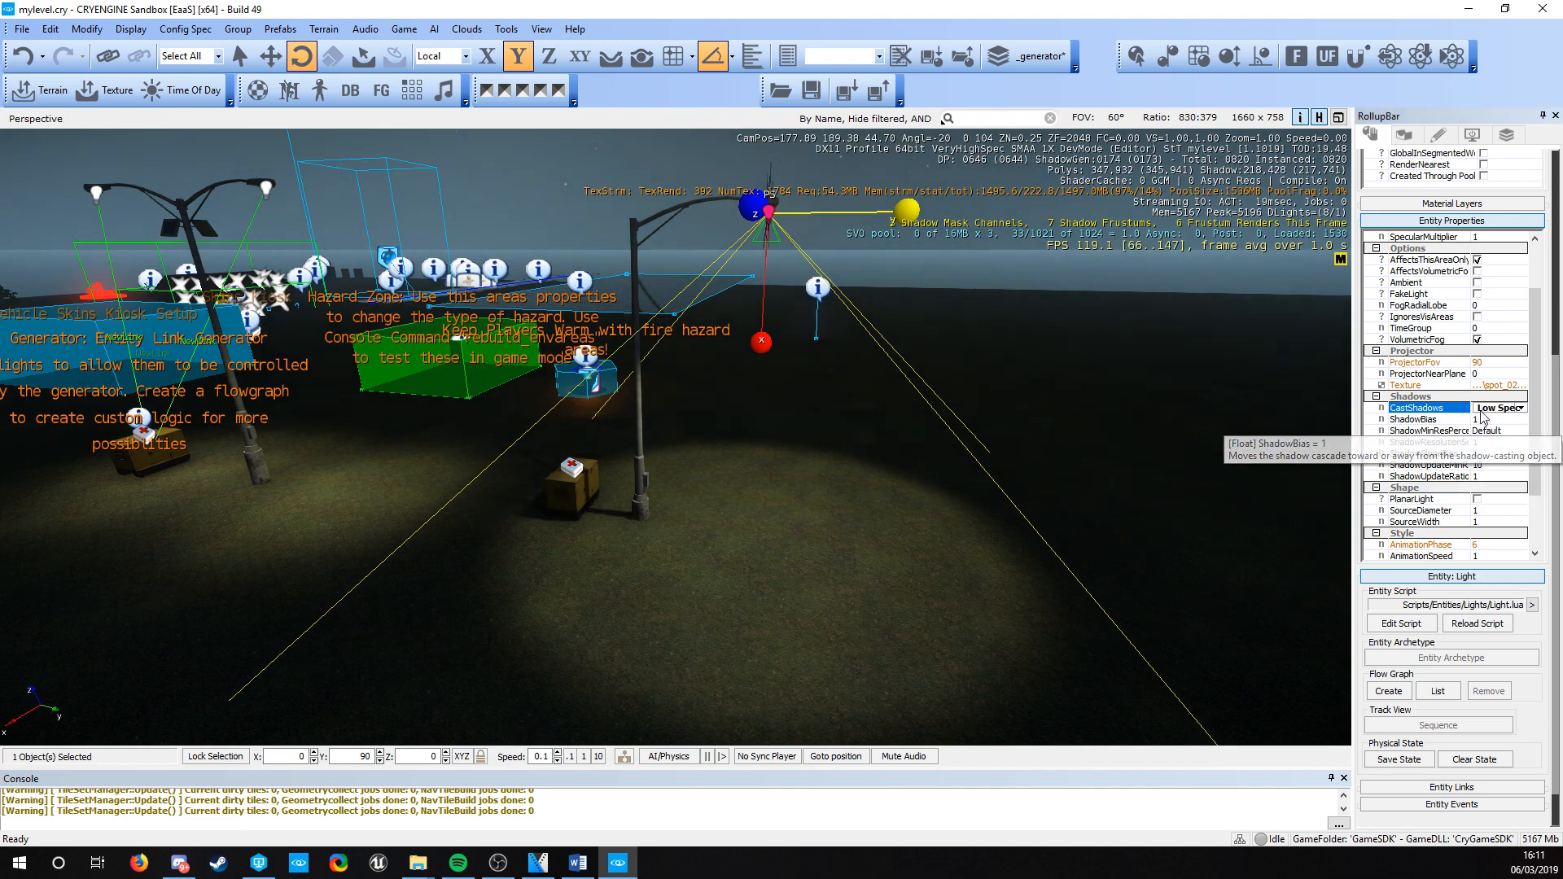
left_click(1502, 408)
left_click(1479, 442)
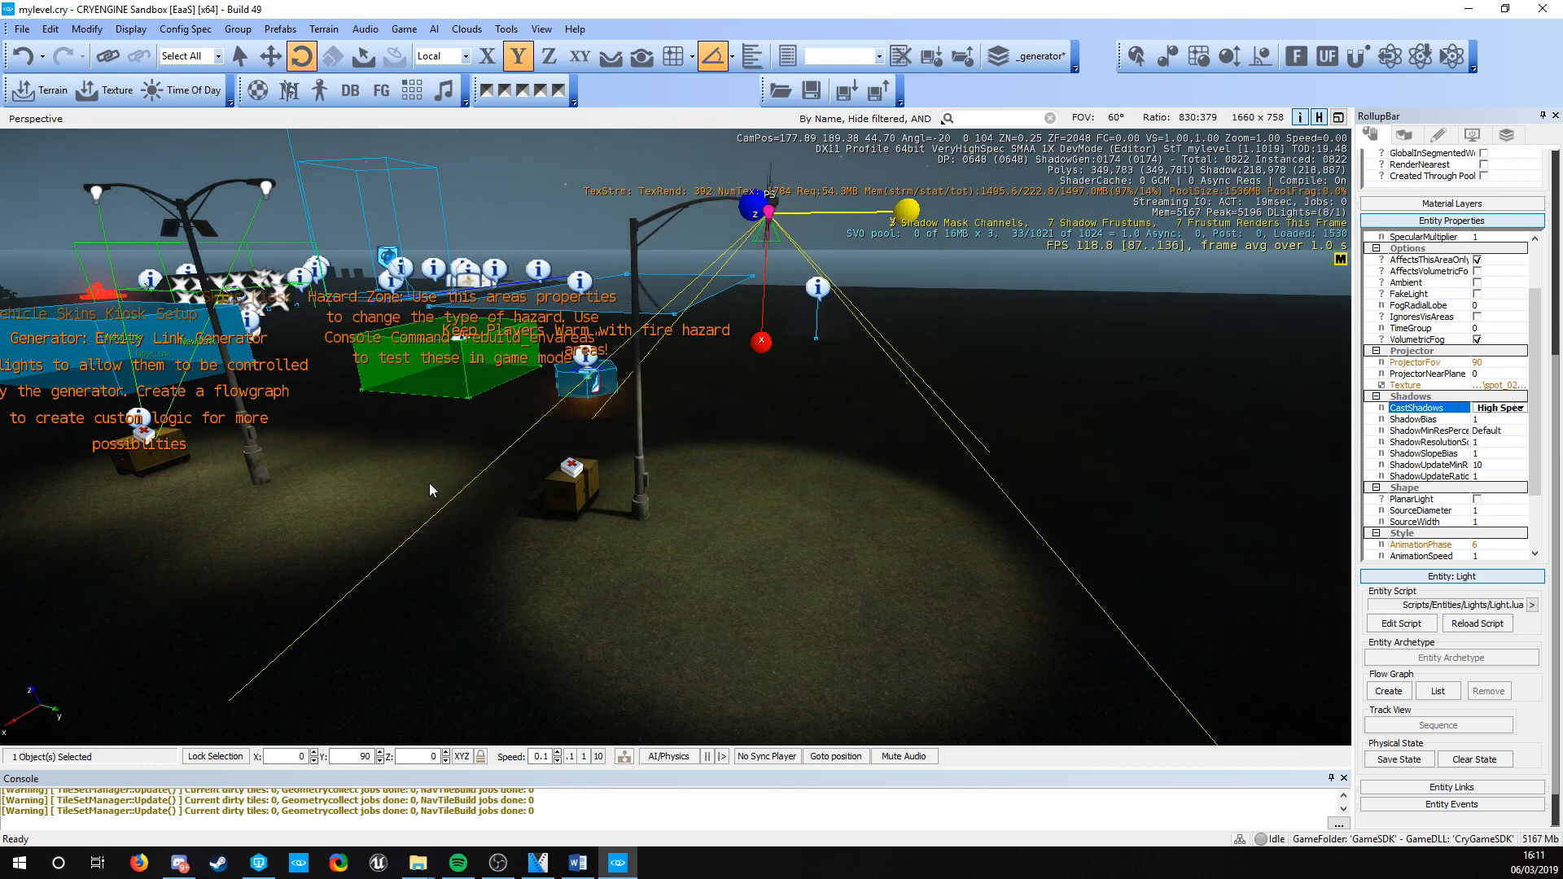
left_click(1506, 415)
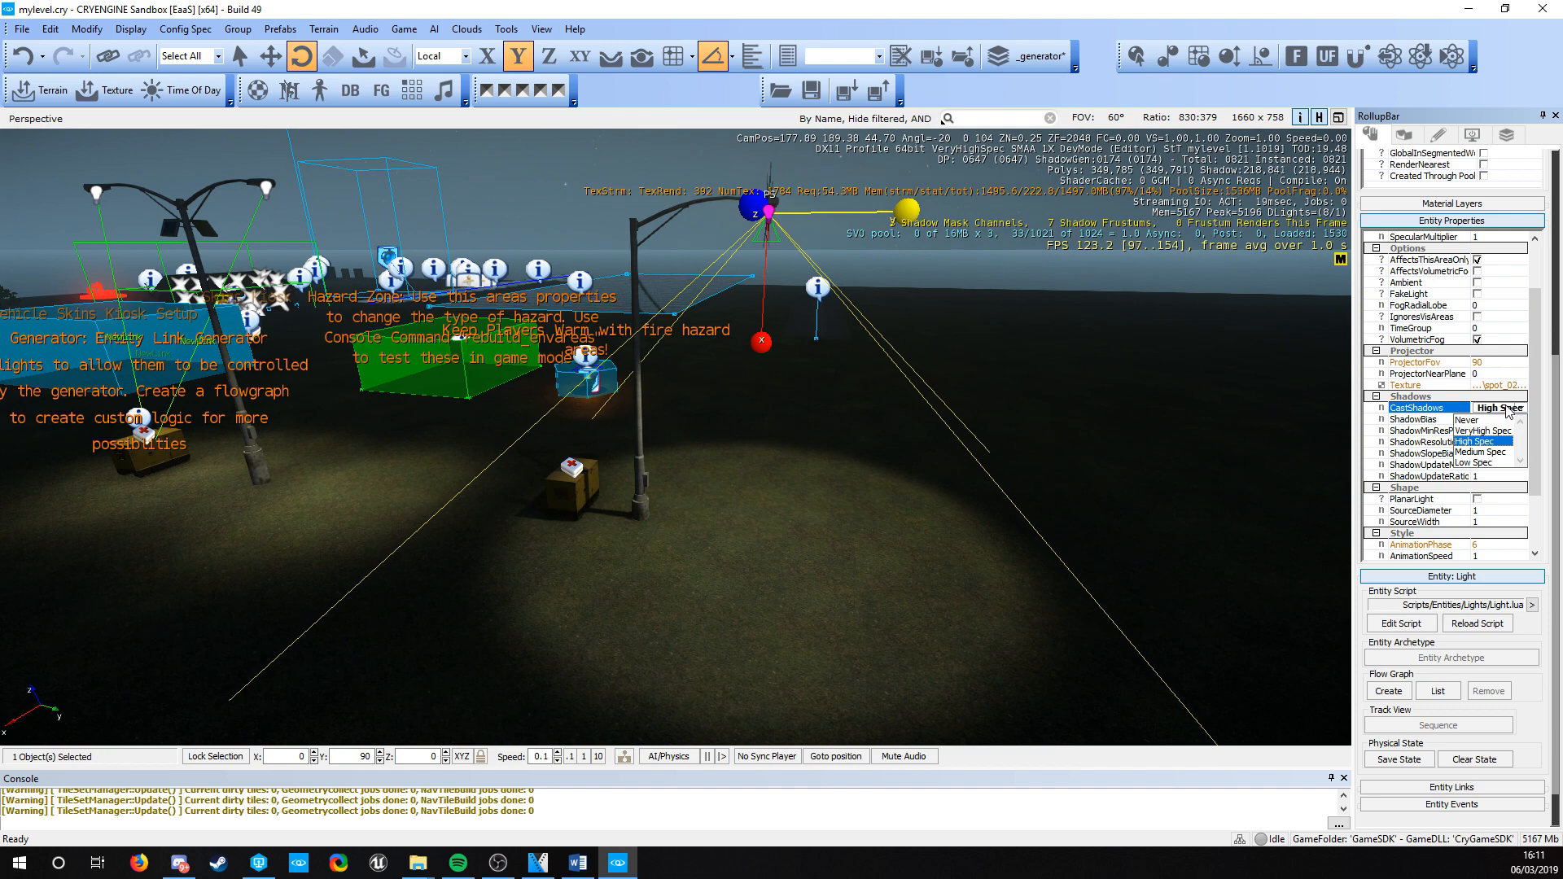
left_click(1494, 444)
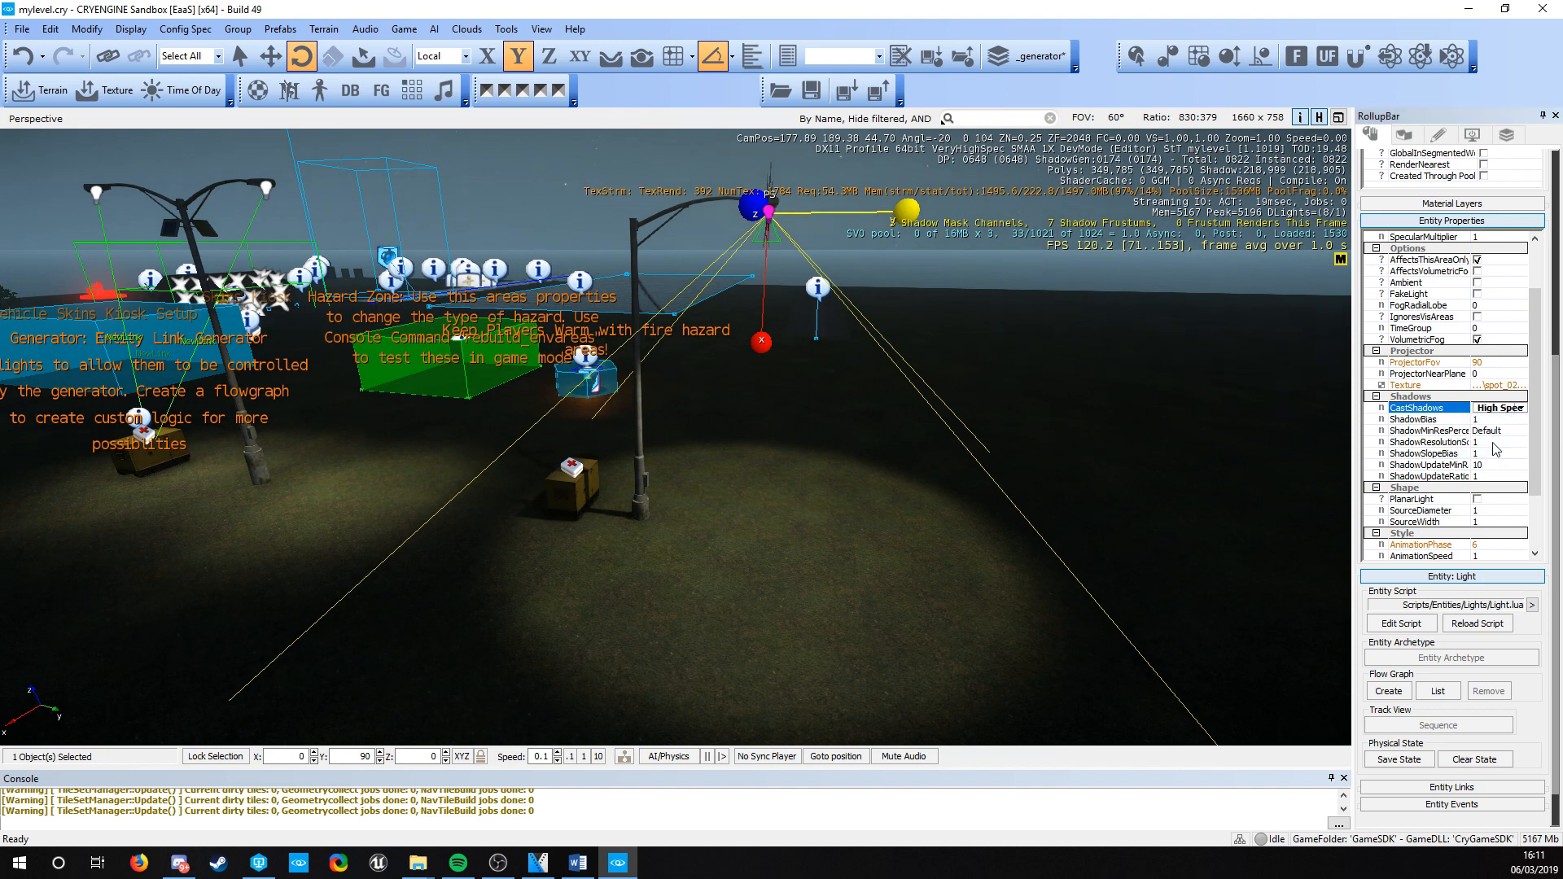
- Examine the shadows around the lamp post and generator from several angles
key("a")
right_click_drag(298, 363, 298, 363)
right_click_drag(791, 506, 792, 506)
key("w")
key("s")
key("a")
right_click_drag(529, 589, 529, 589)
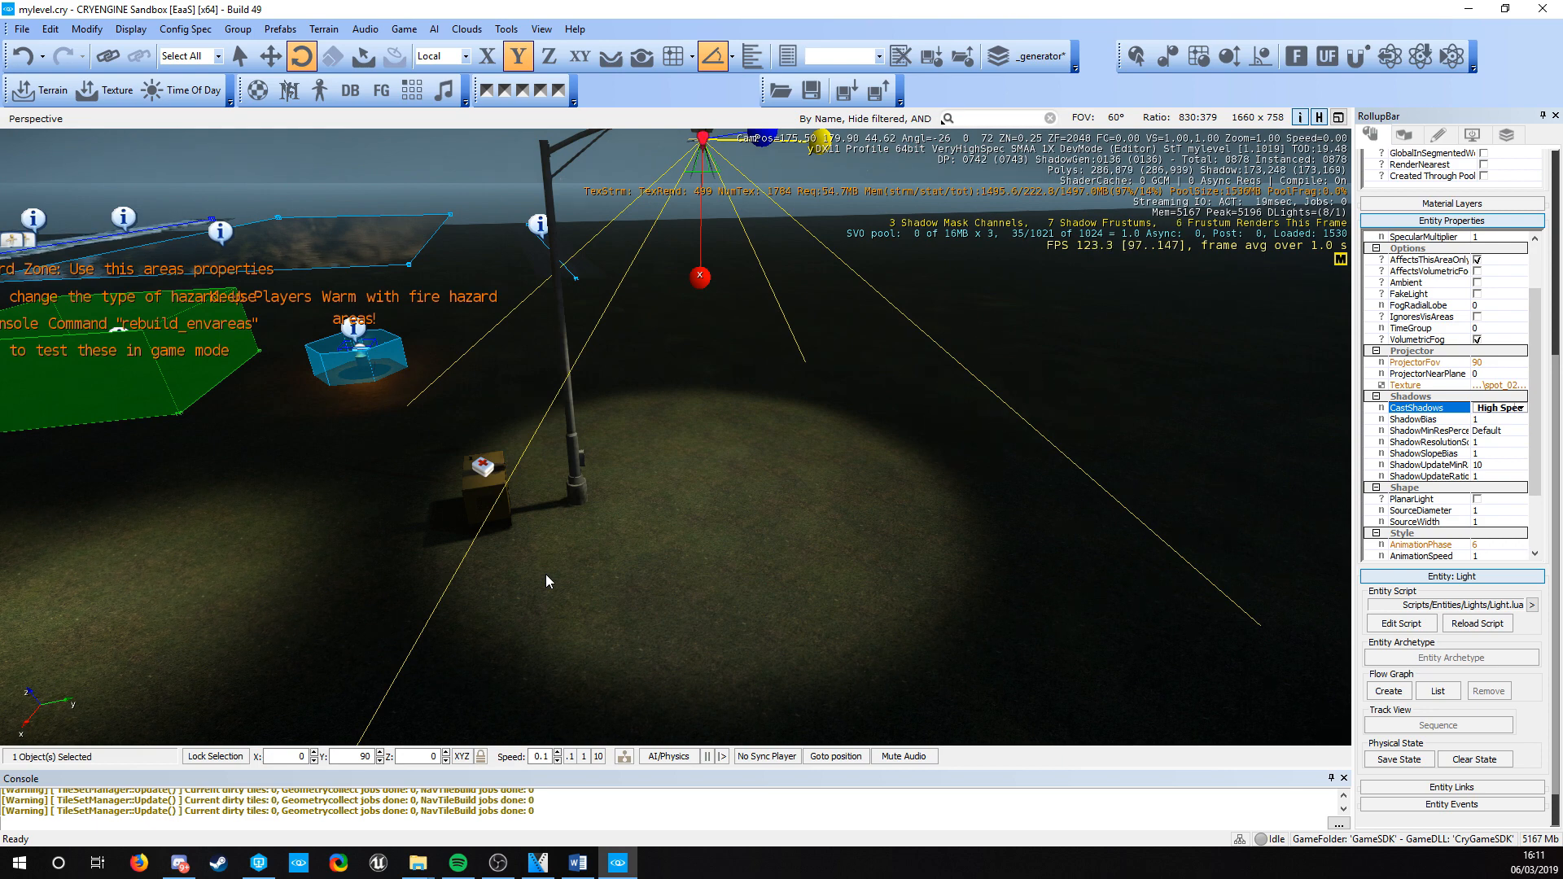
key("w")
right_click_drag(546, 573, 545, 574)
key("a")
key("s")
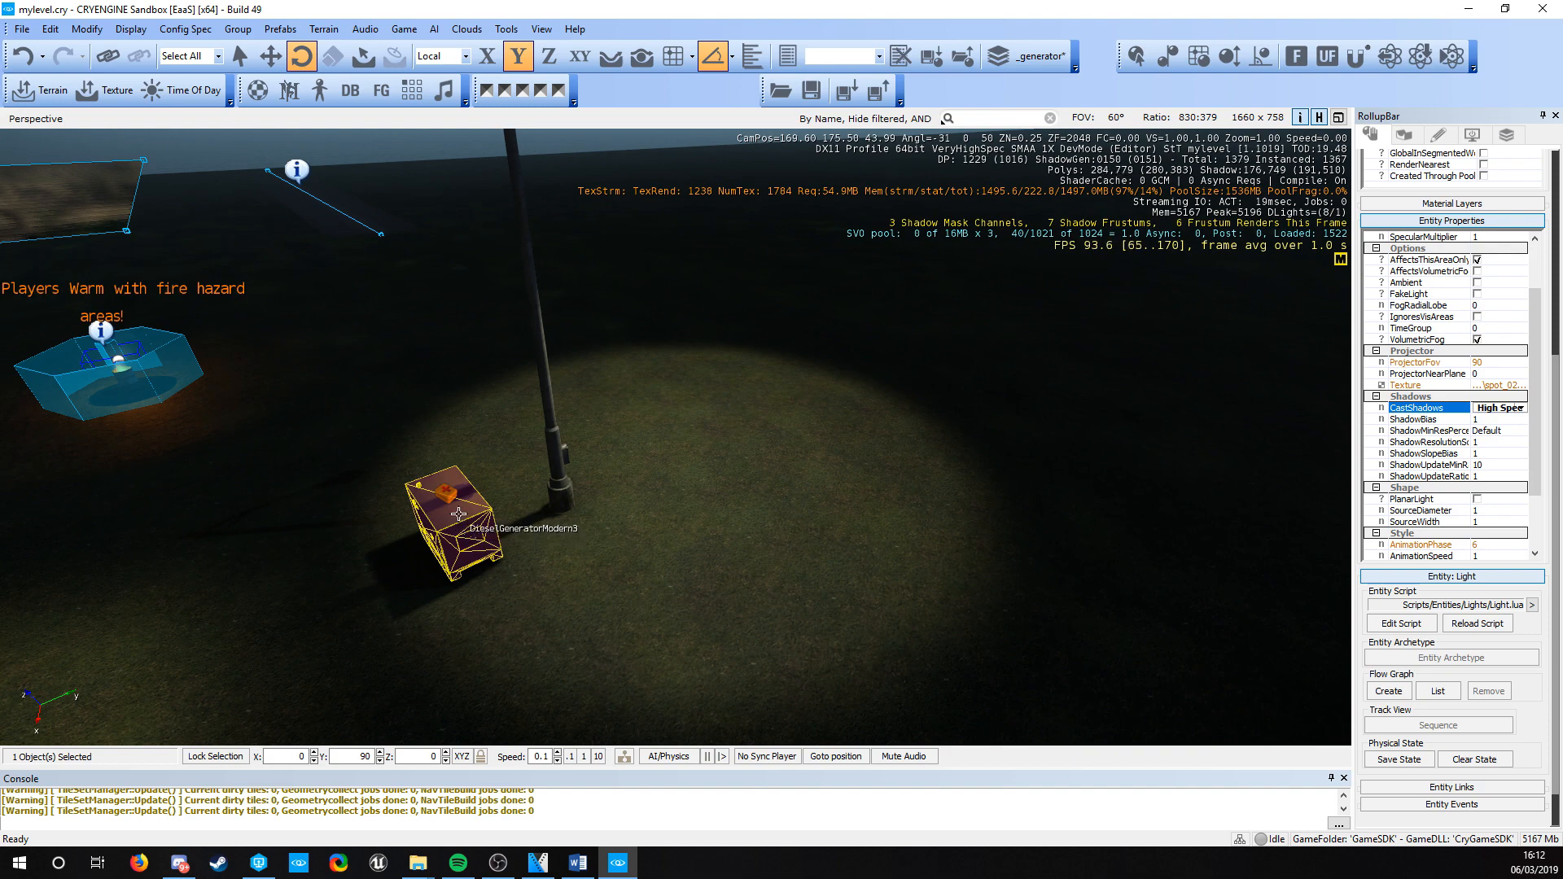
- Select the diesel generator beside the lamp post and expand its Entity Links section
left_click(452, 500)
right_click_drag(460, 520, 936, 335)
right_click_drag(764, 666, 793, 700)
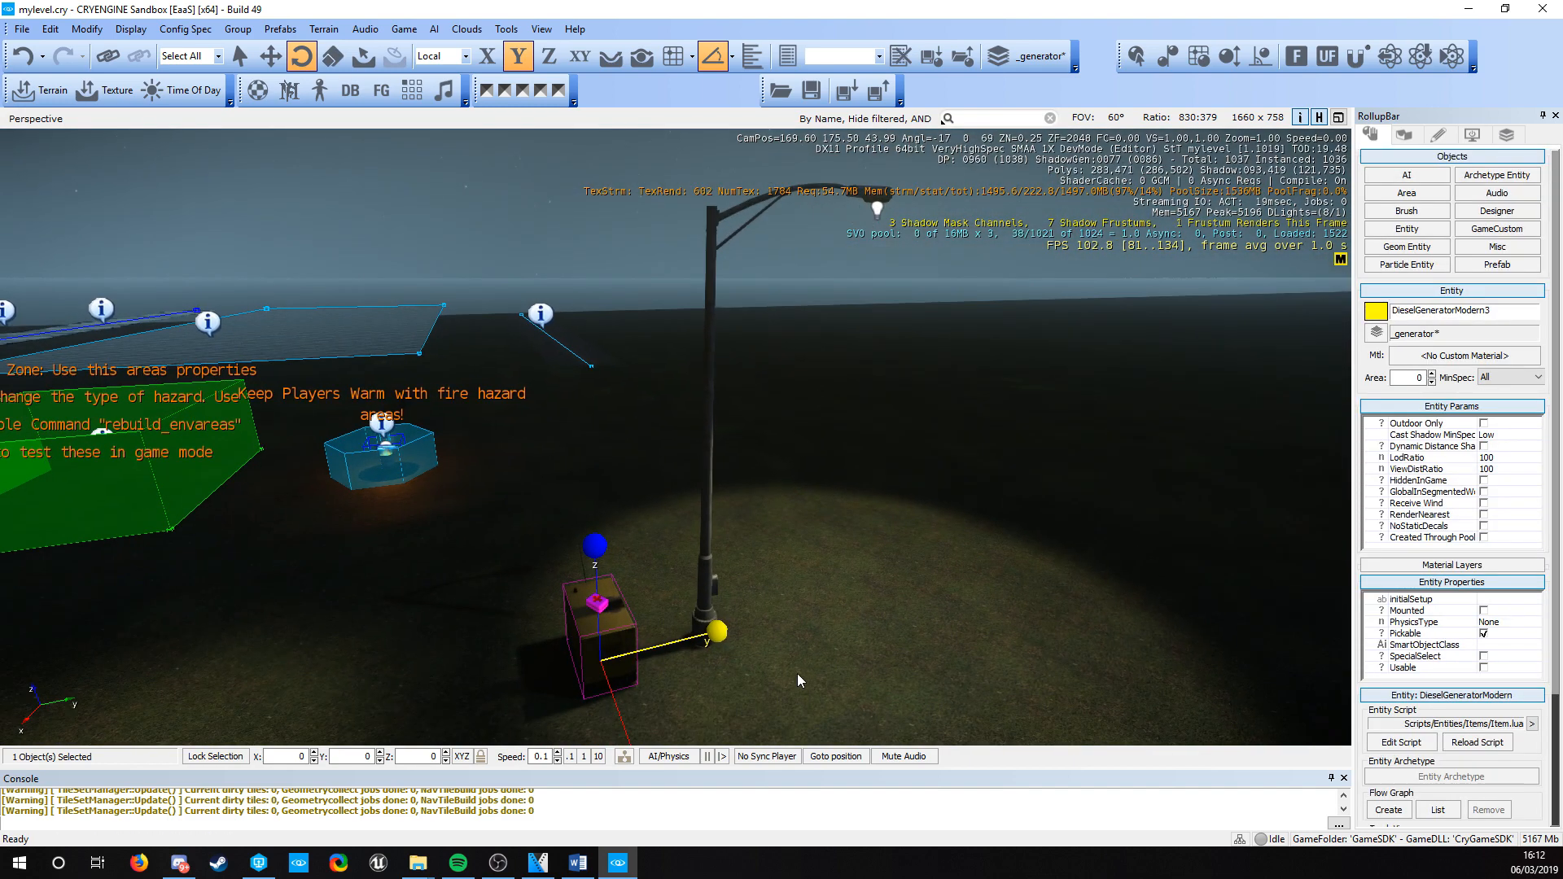
scroll(1525, 645, "down", 3)
scroll(1525, 645, "down", 1)
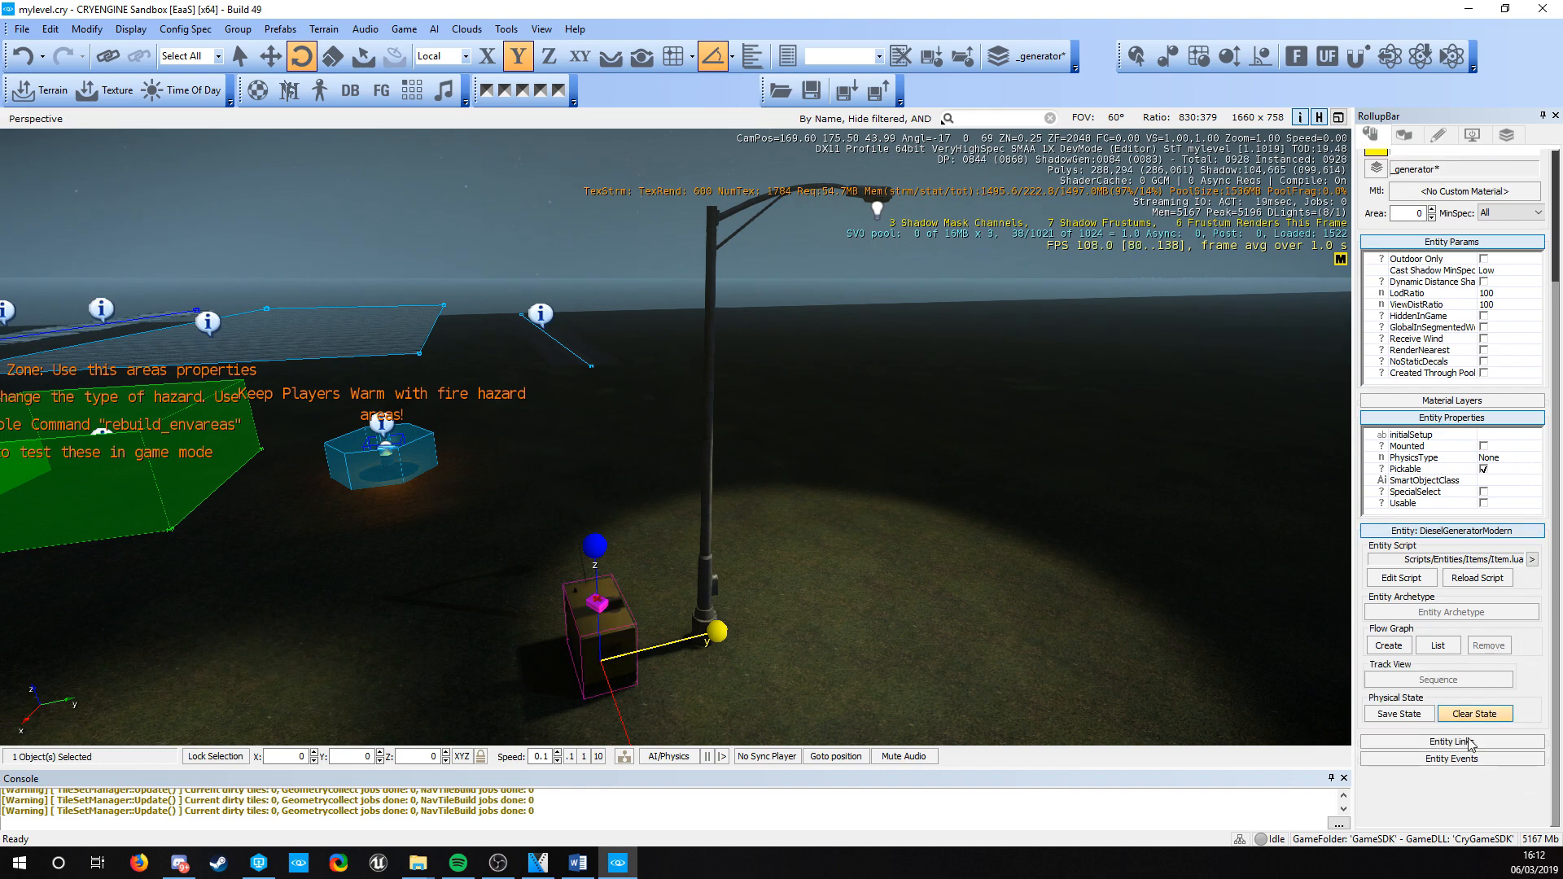
left_click(1451, 743)
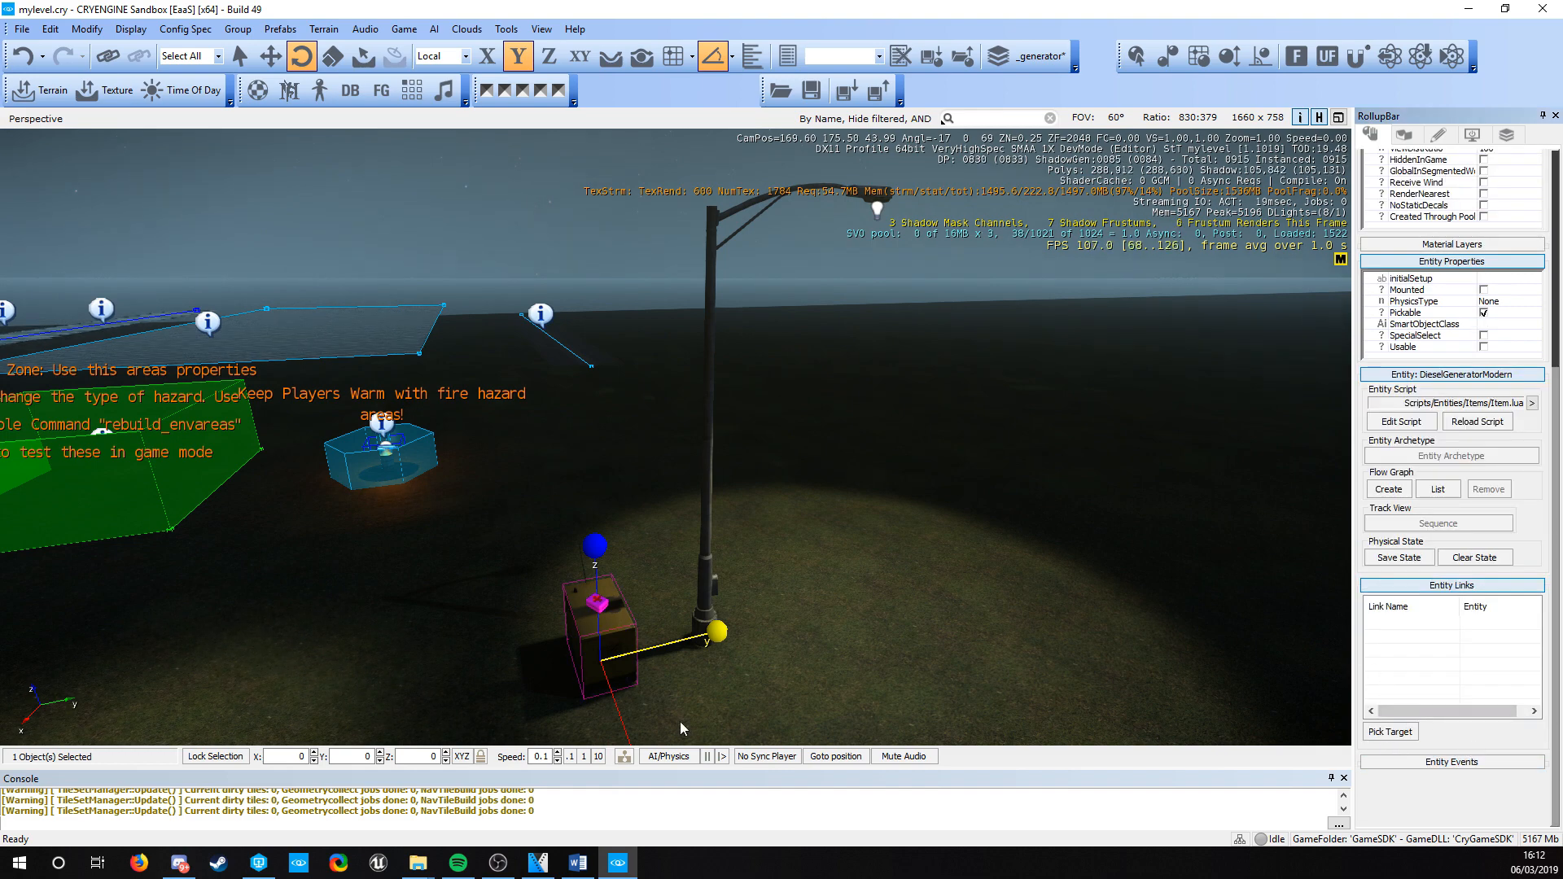
scroll(1463, 507, "up", 3)
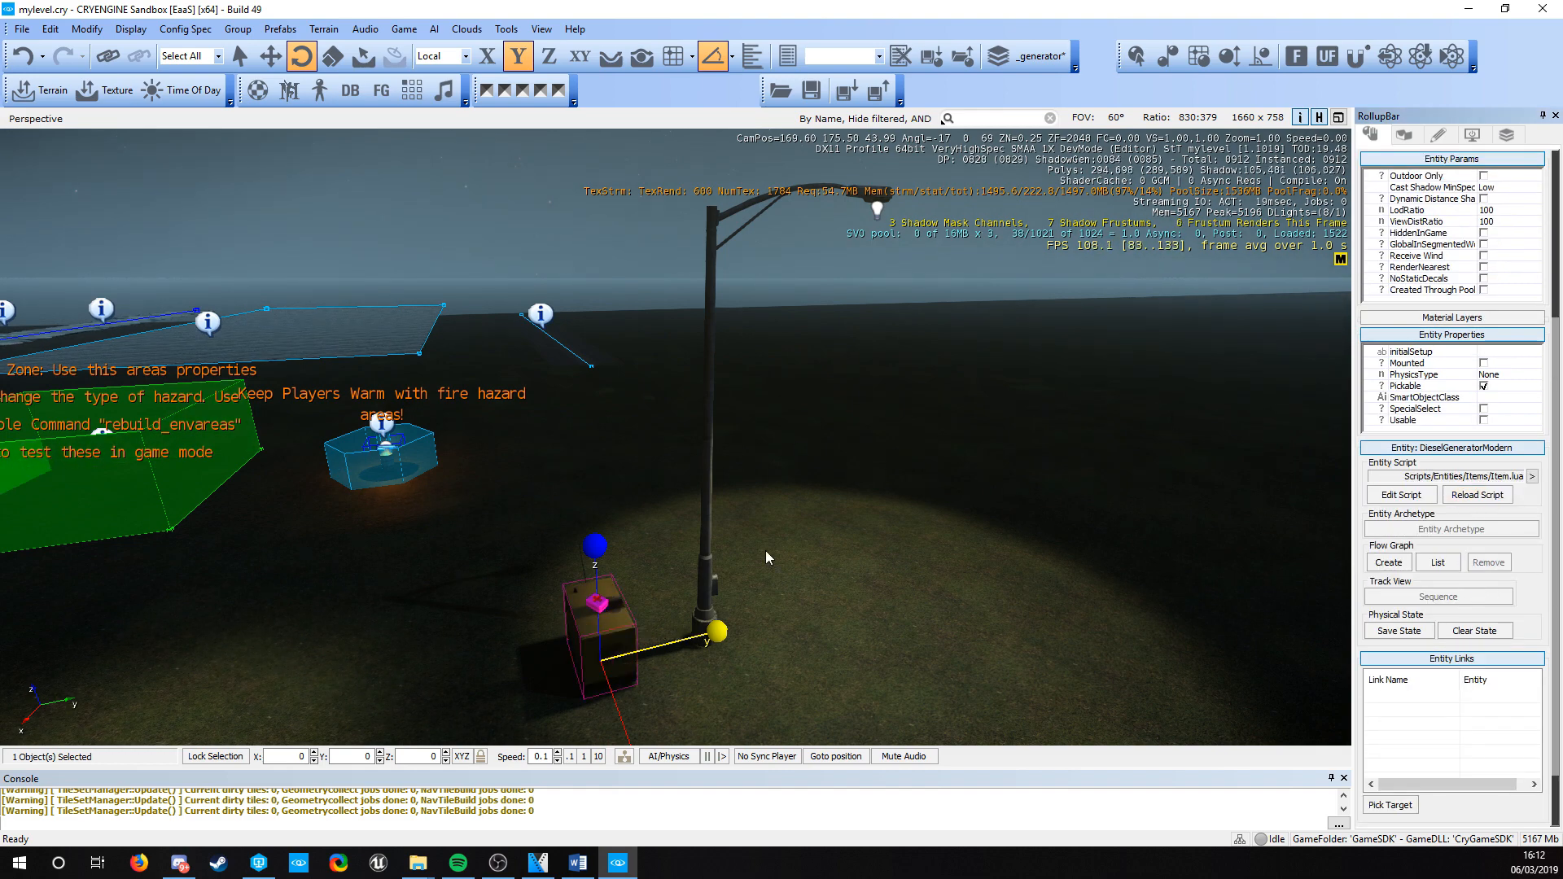
scroll(1447, 669, "down", 1)
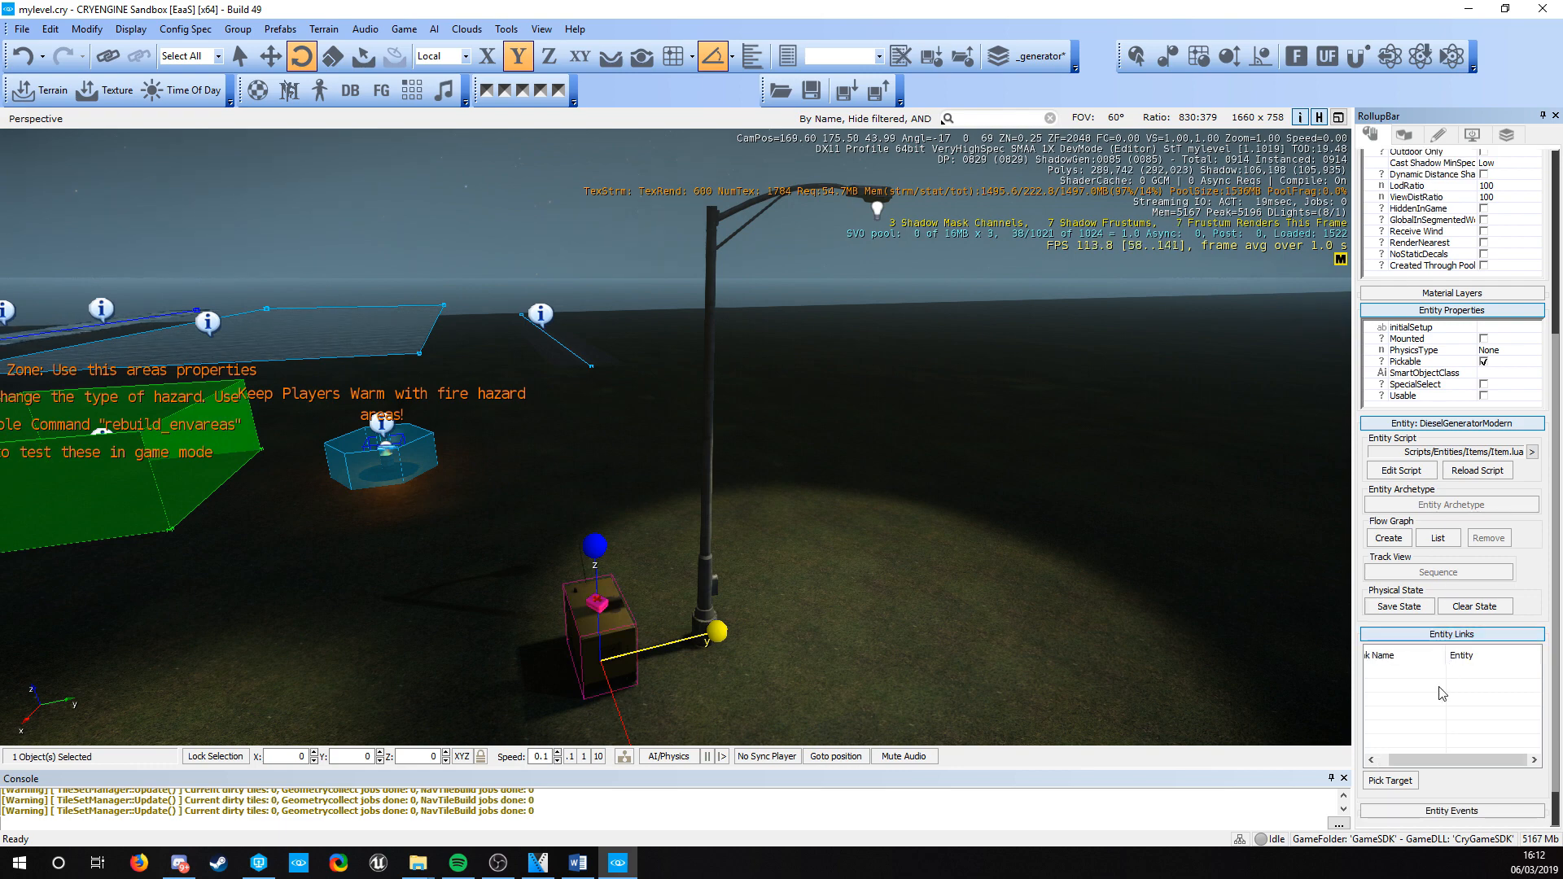
- Link the generator to the lamp's light by picking Light1 as the link target, and end target picking
left_click(1390, 780)
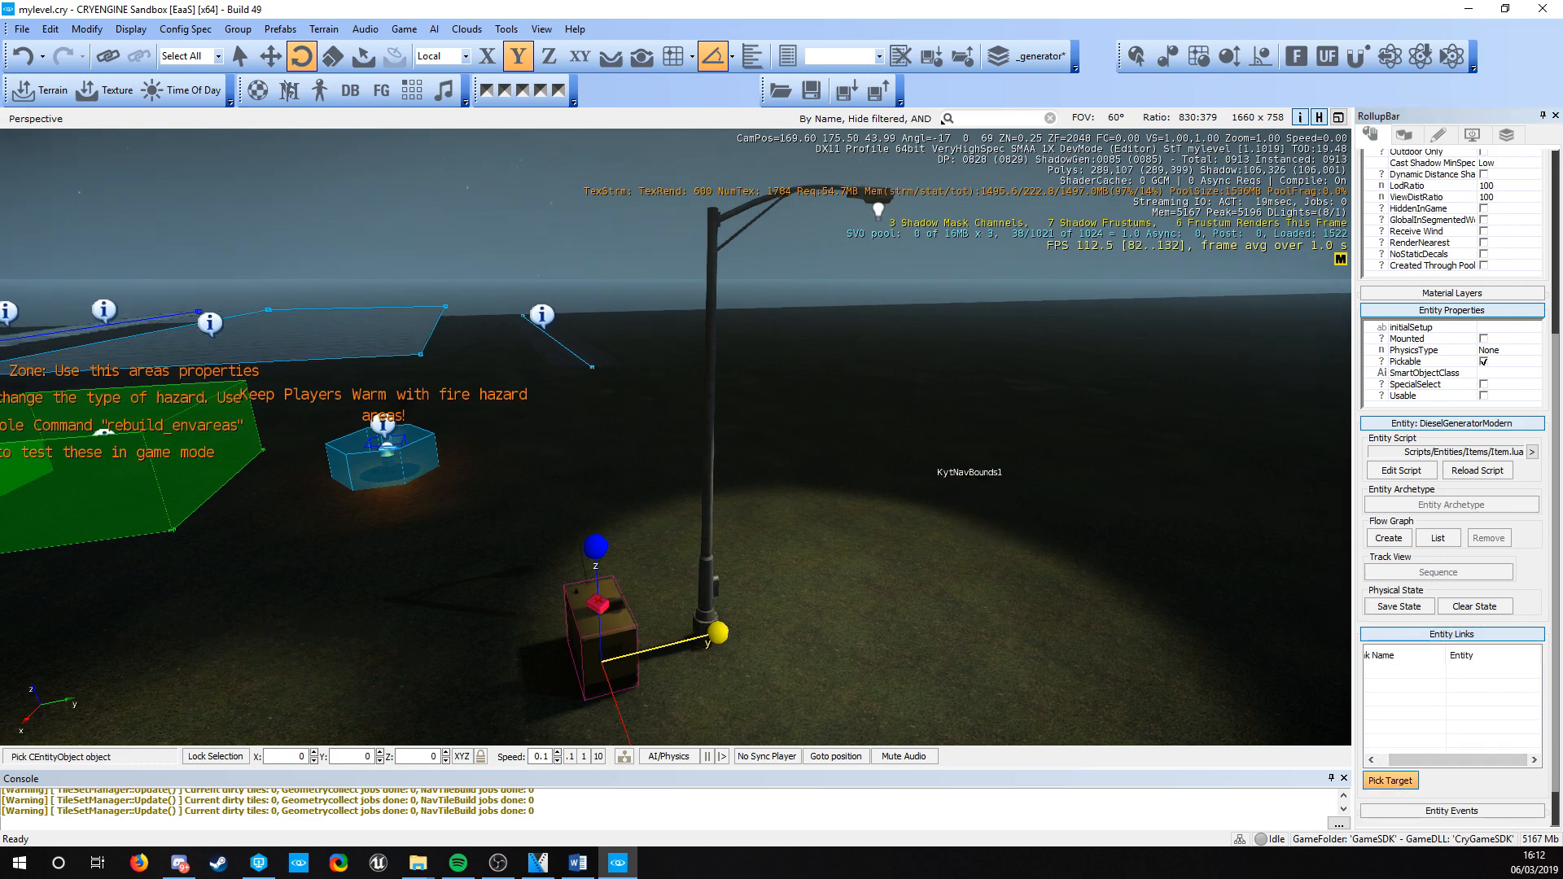
right_click_drag(969, 281, 839, 317)
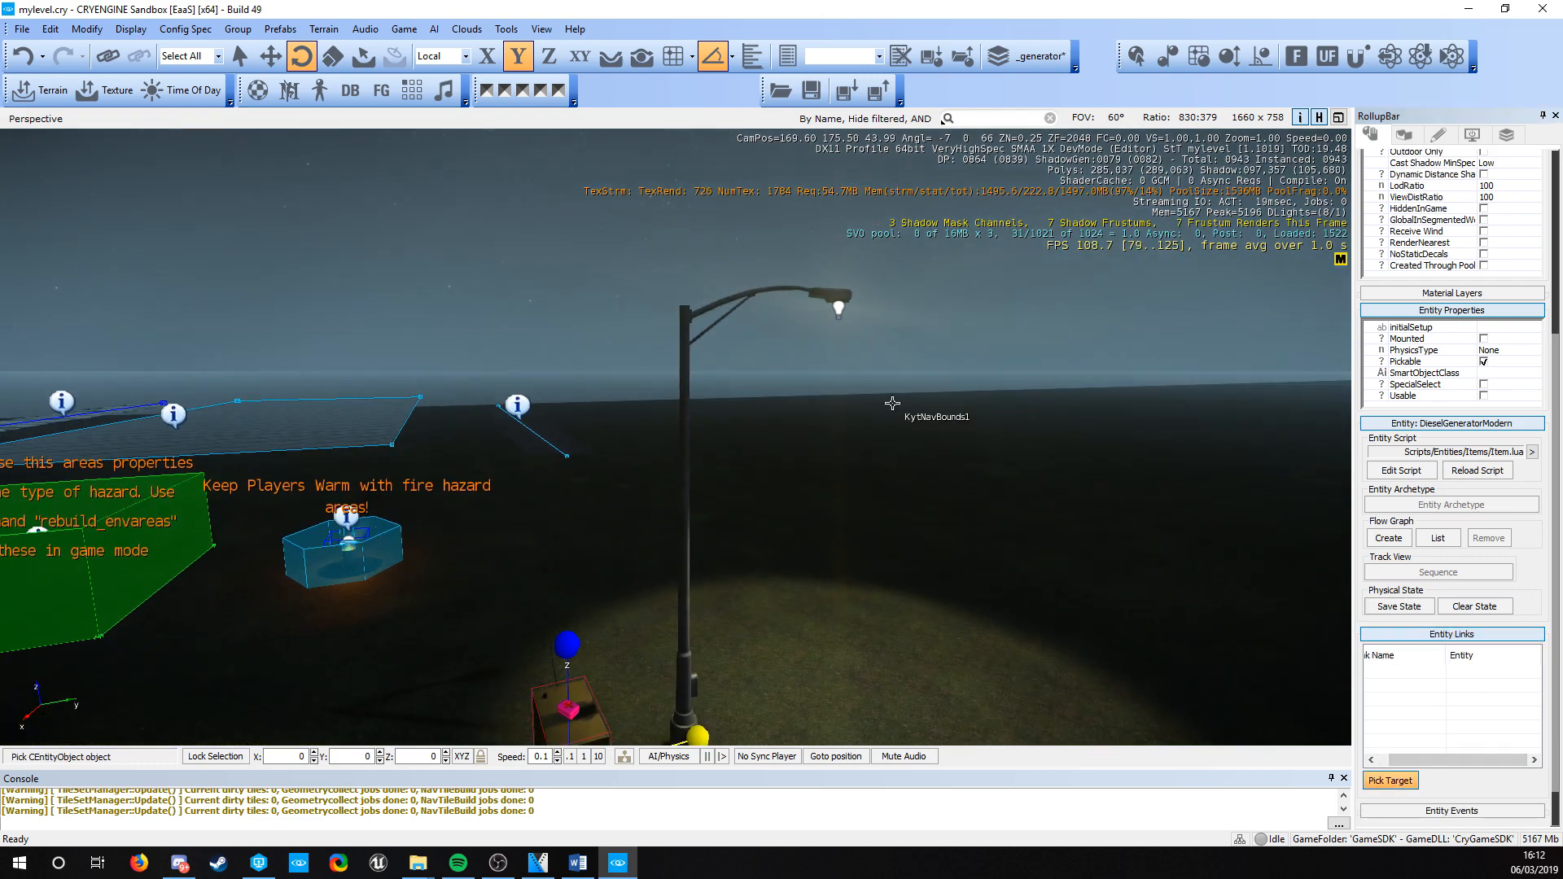
left_click(839, 307)
right_click_drag(858, 613, 971, 155)
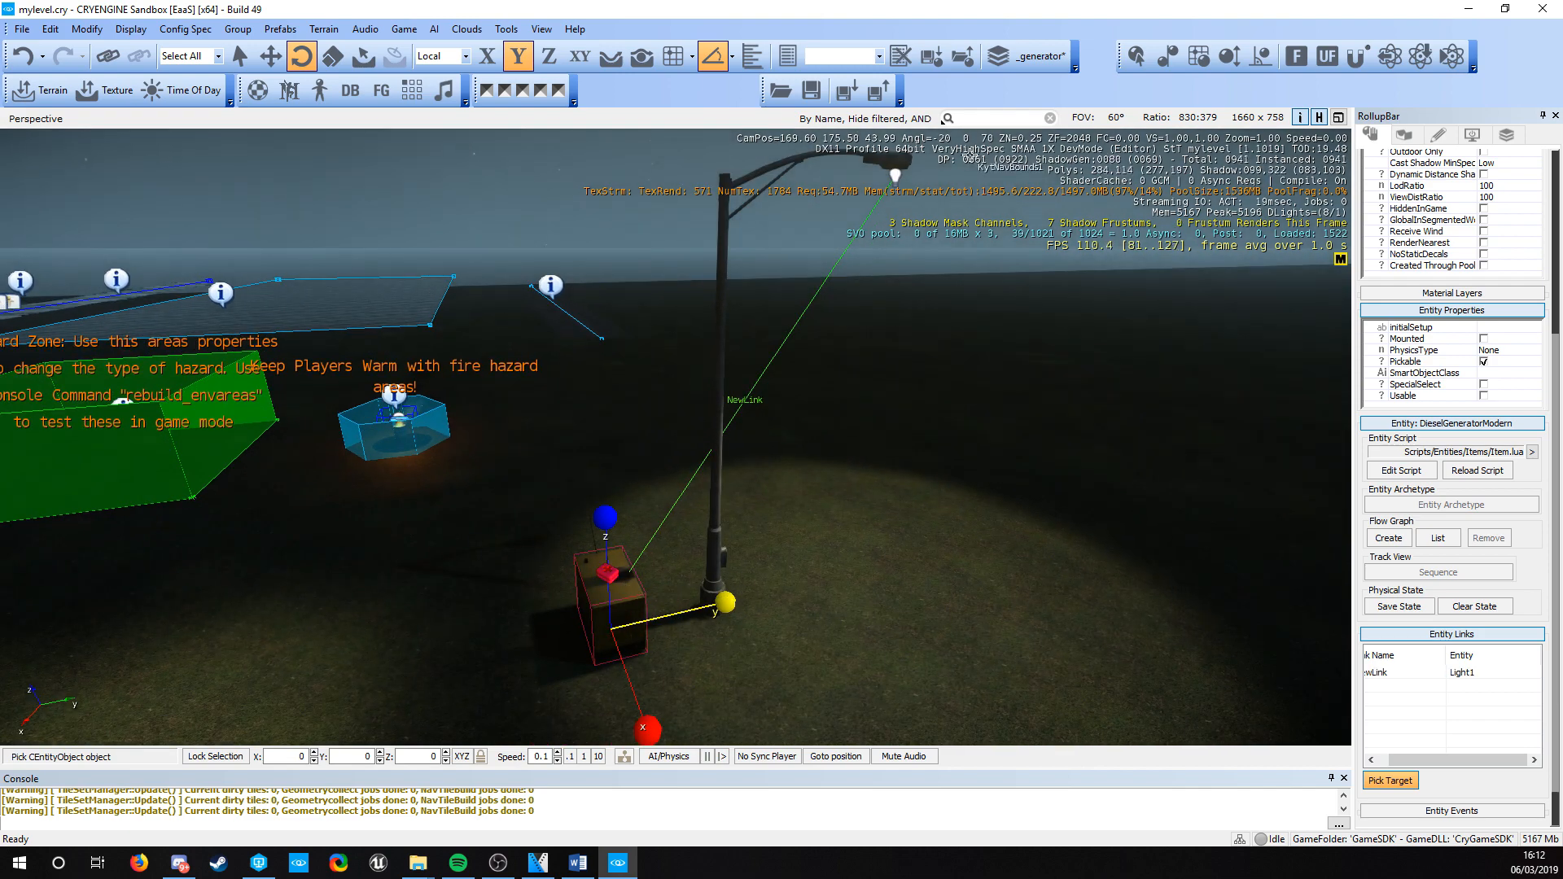
right_click_drag(783, 595, 742, 668)
key("s")
key("Escape")
right_click_drag(808, 597, 889, 614)
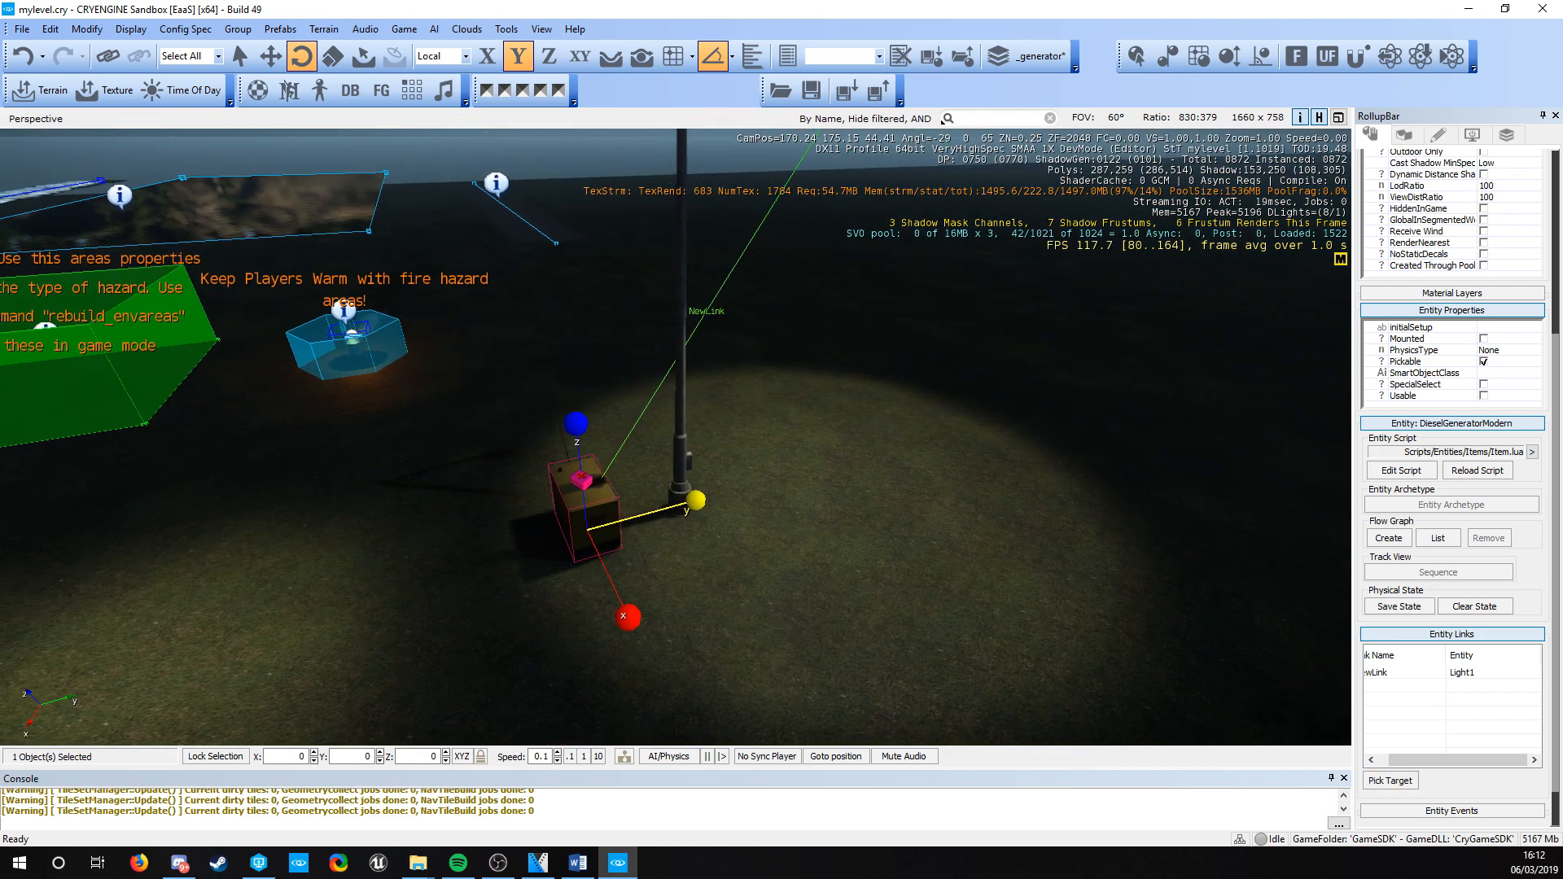
- Enter game mode, walk to the generator, open its interface to check the Lights list, and return to editing
left_click(773, 583)
right_click_drag(737, 570, 774, 480)
key("w")
key("a")
key("w")
key("s")
key("ctrl+g")
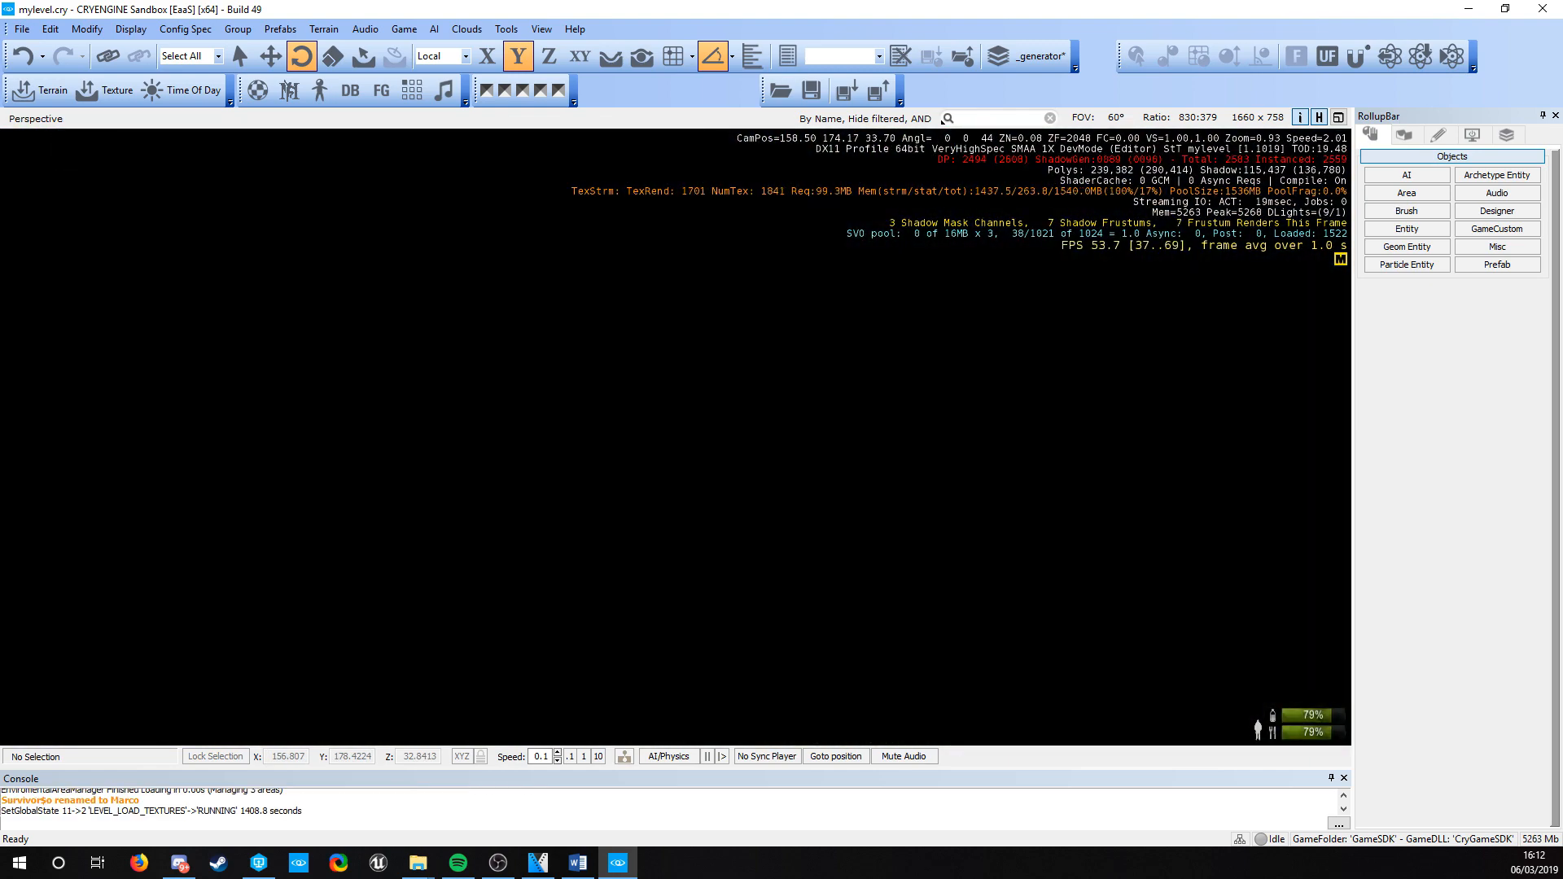
key("w")
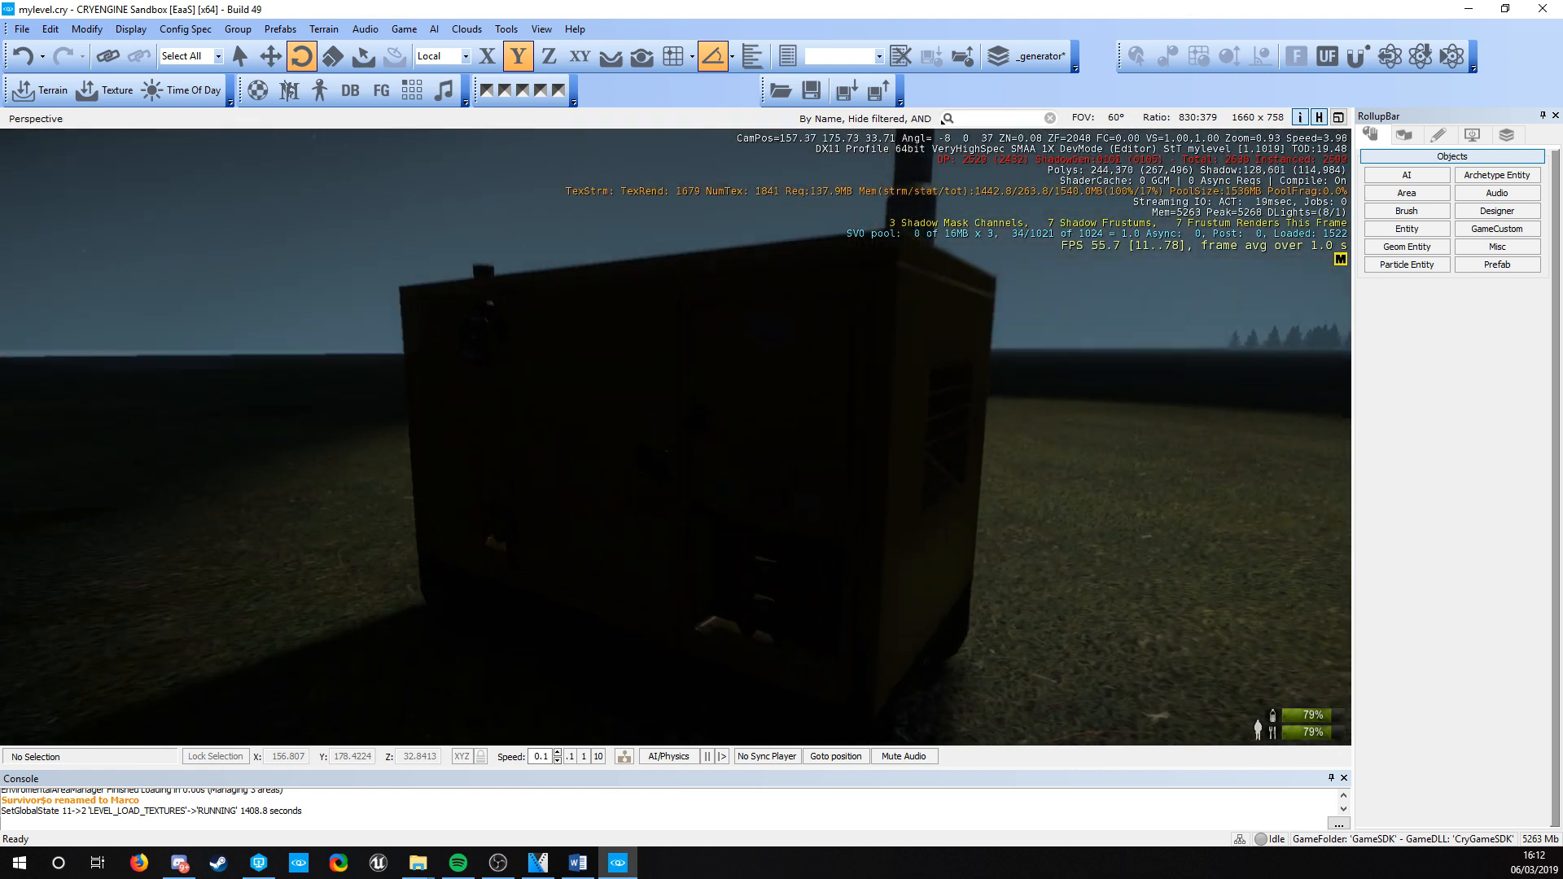
key("f")
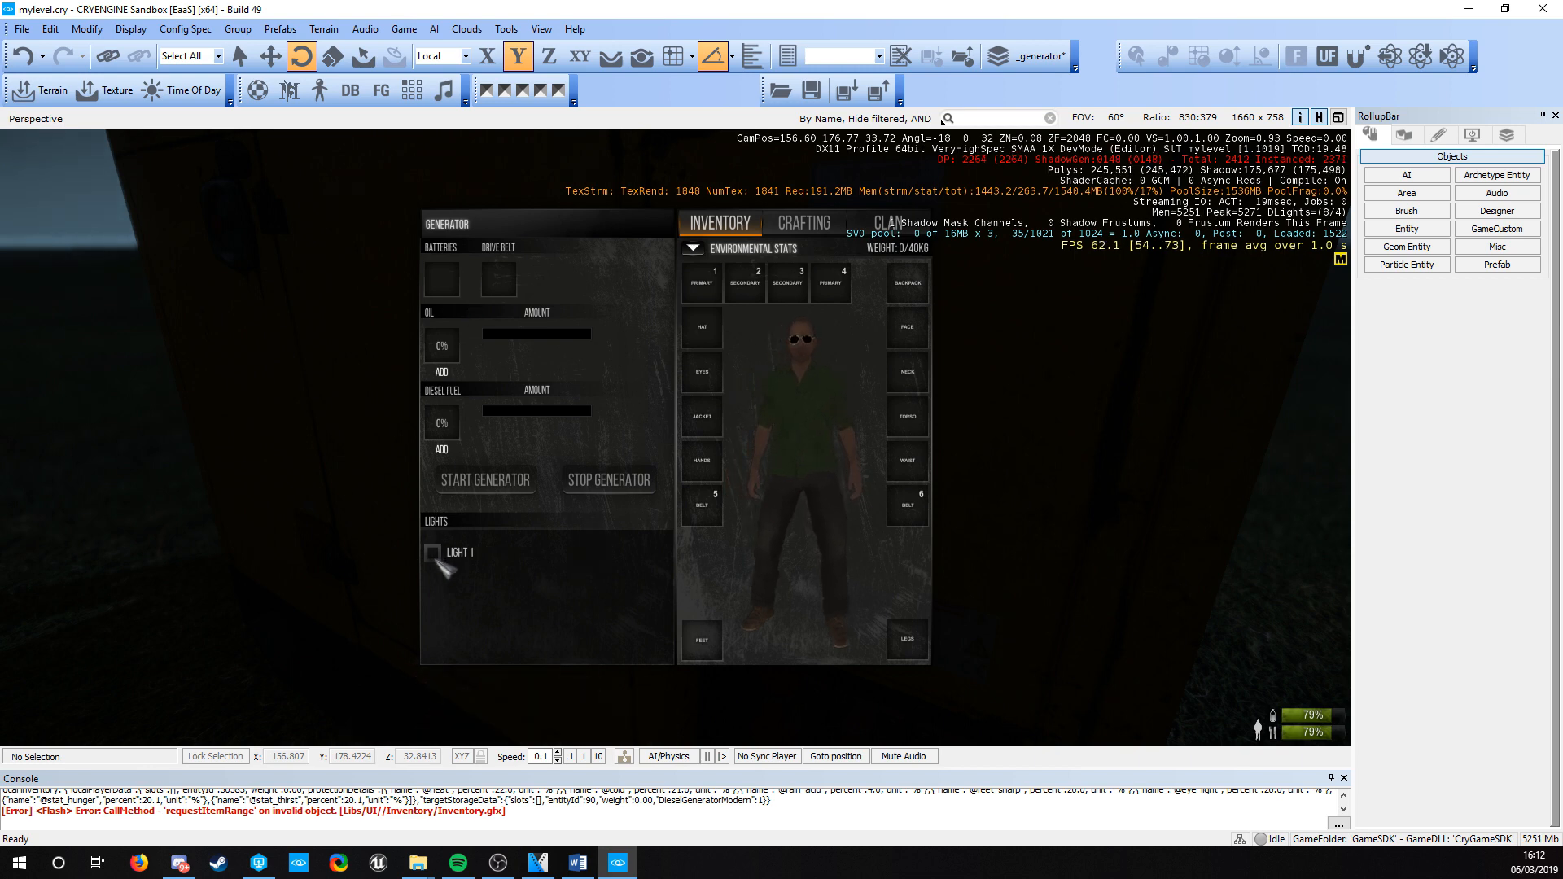
key("Escape")
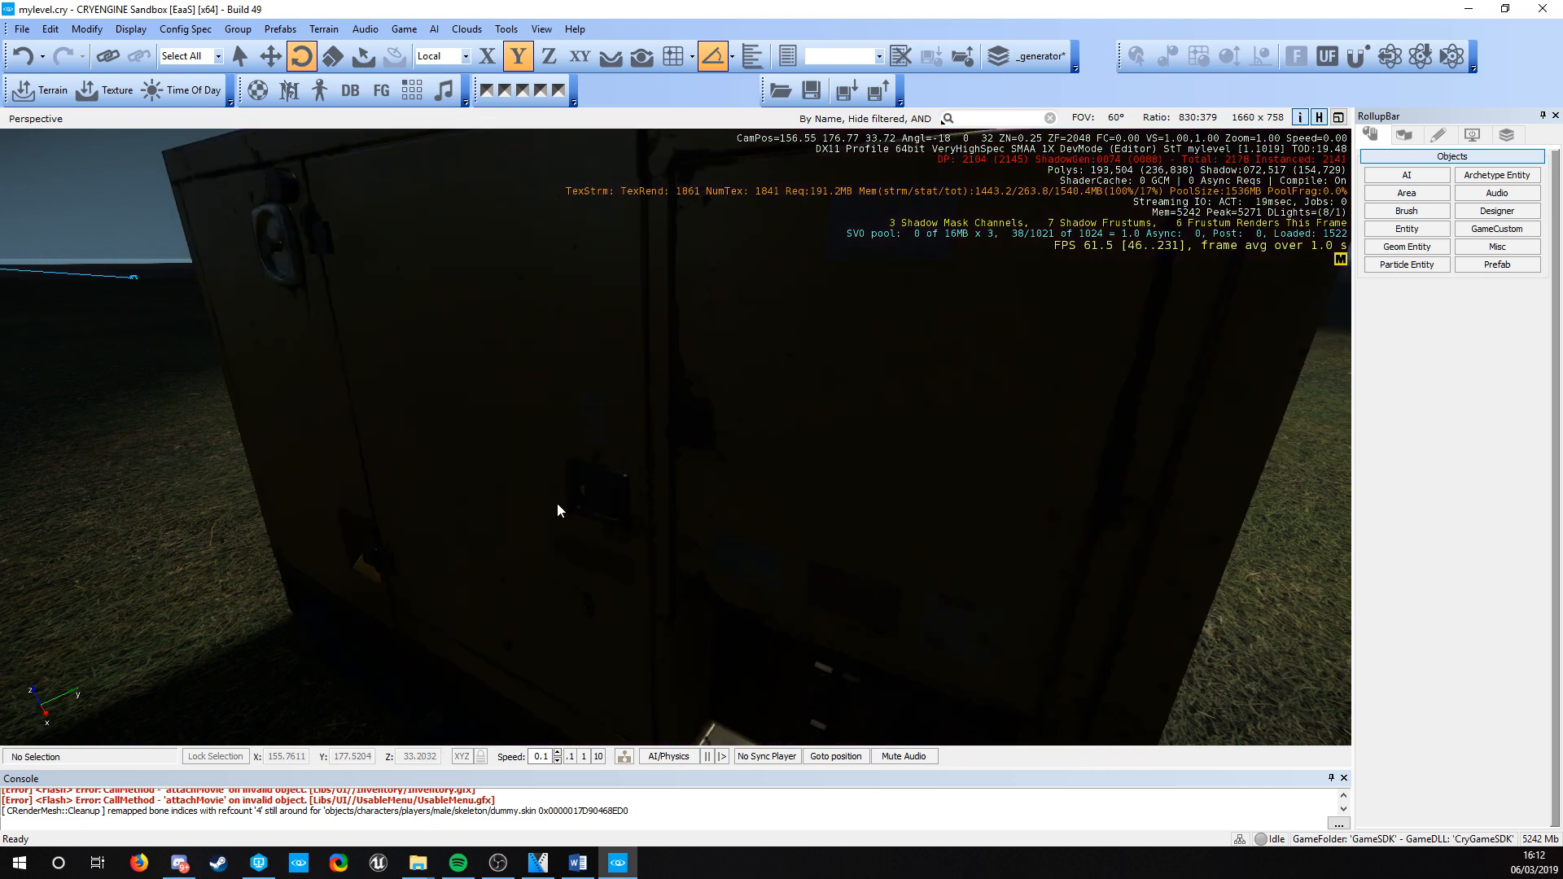
- Turn off the Active property of the lamp's light and view the unlit generator and lamp post
key("s")
key("d")
right_click_drag(558, 503, 558, 503)
left_click(778, 297)
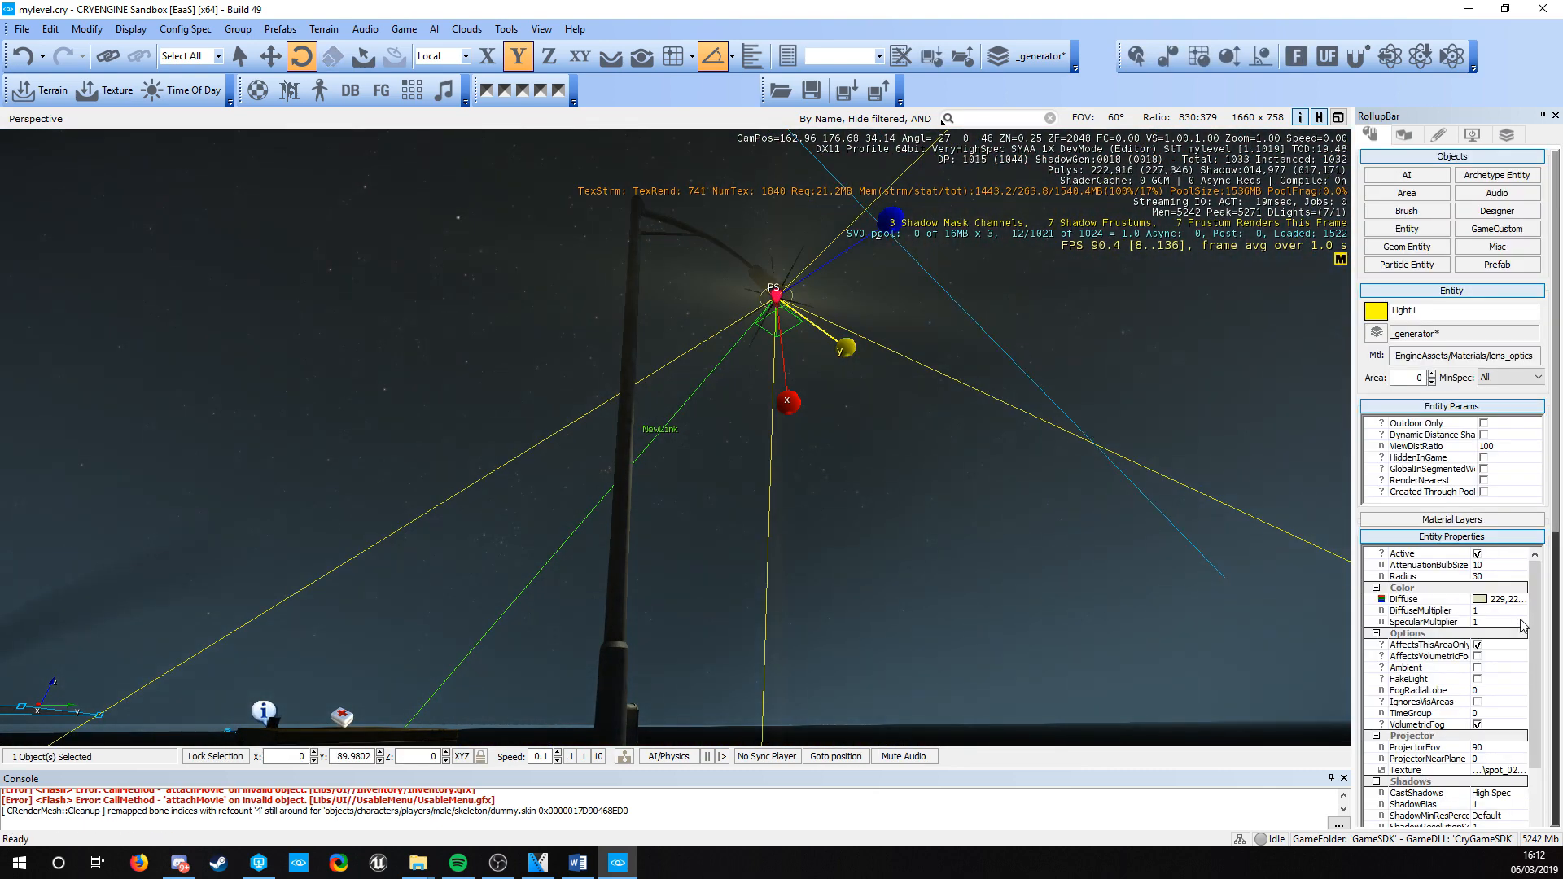
left_click(1476, 555)
right_click_drag(551, 499, 551, 499)
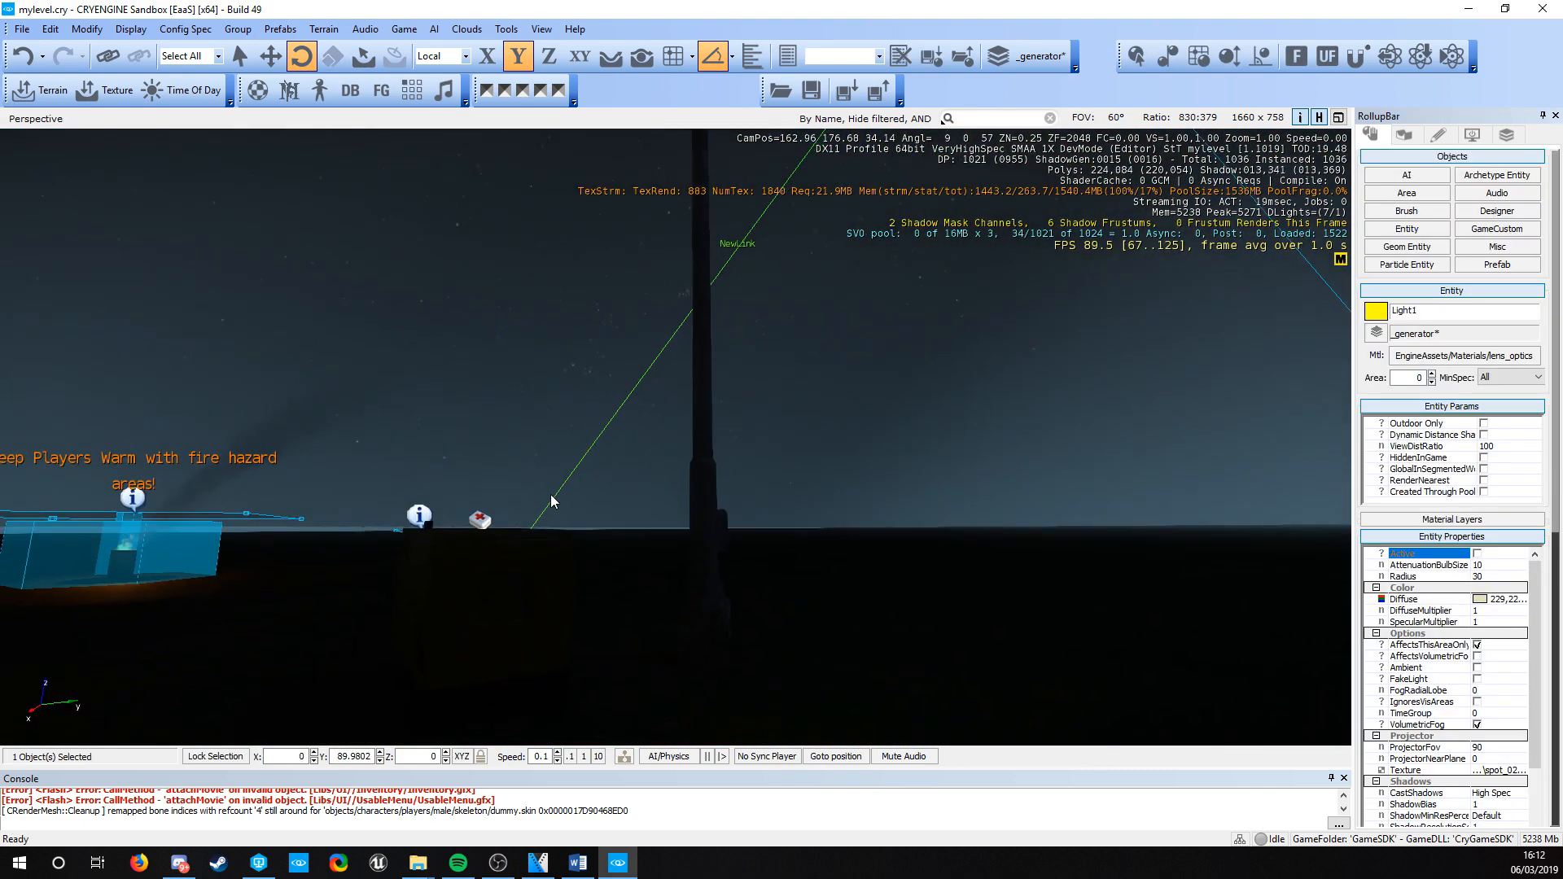
left_click(617, 552)
right_click_drag(617, 551, 622, 544)
key("w")
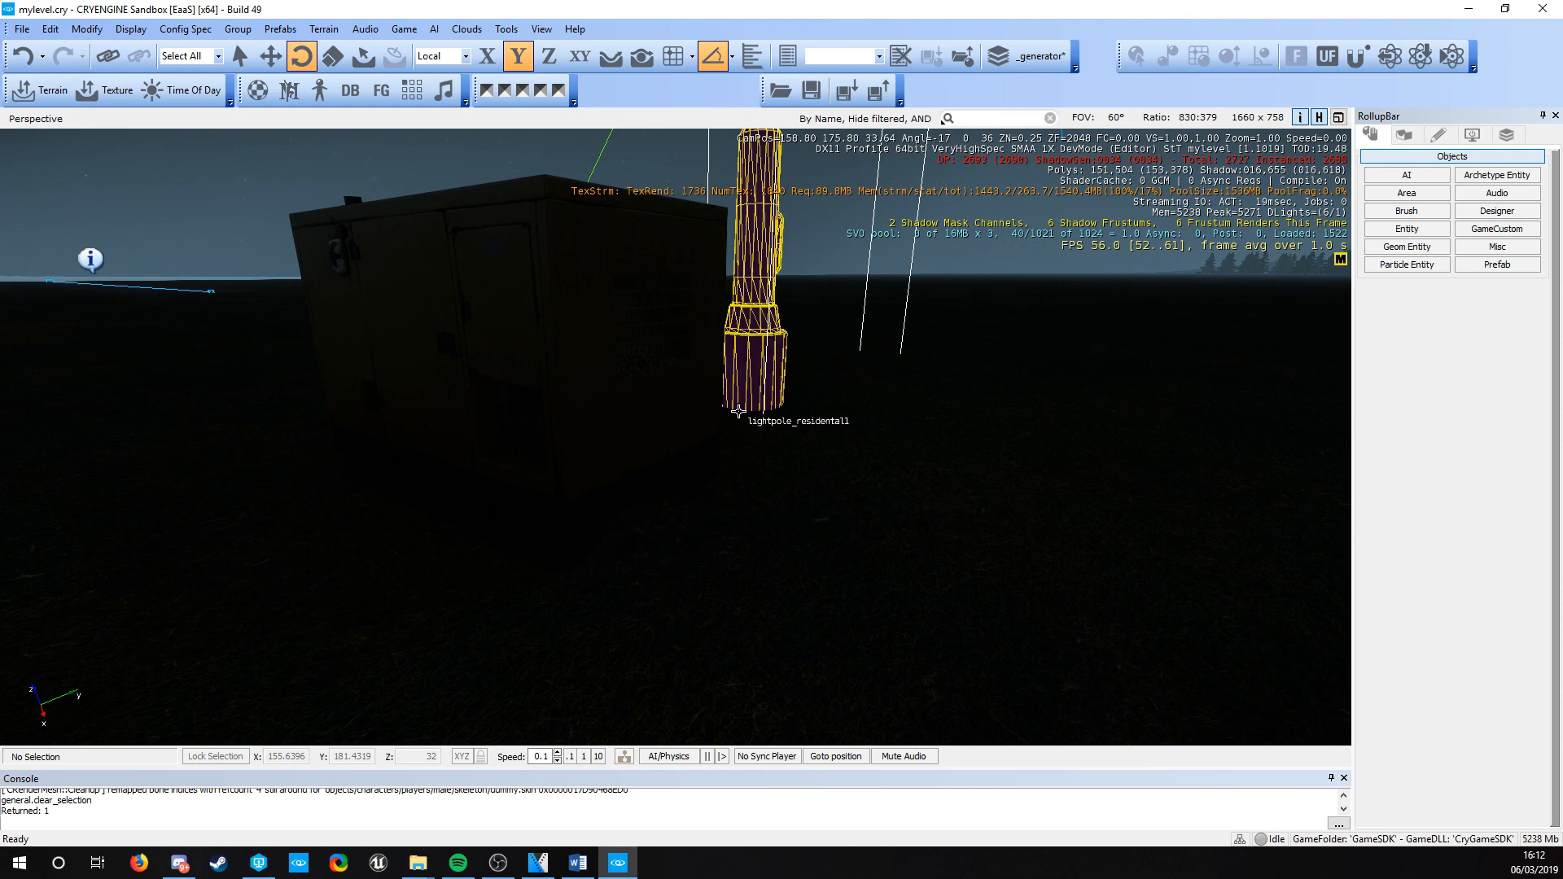
- Turn the Active property of the lamp's light back on
key("s")
key("d")
right_click_drag(826, 425, 825, 425)
left_click(772, 254)
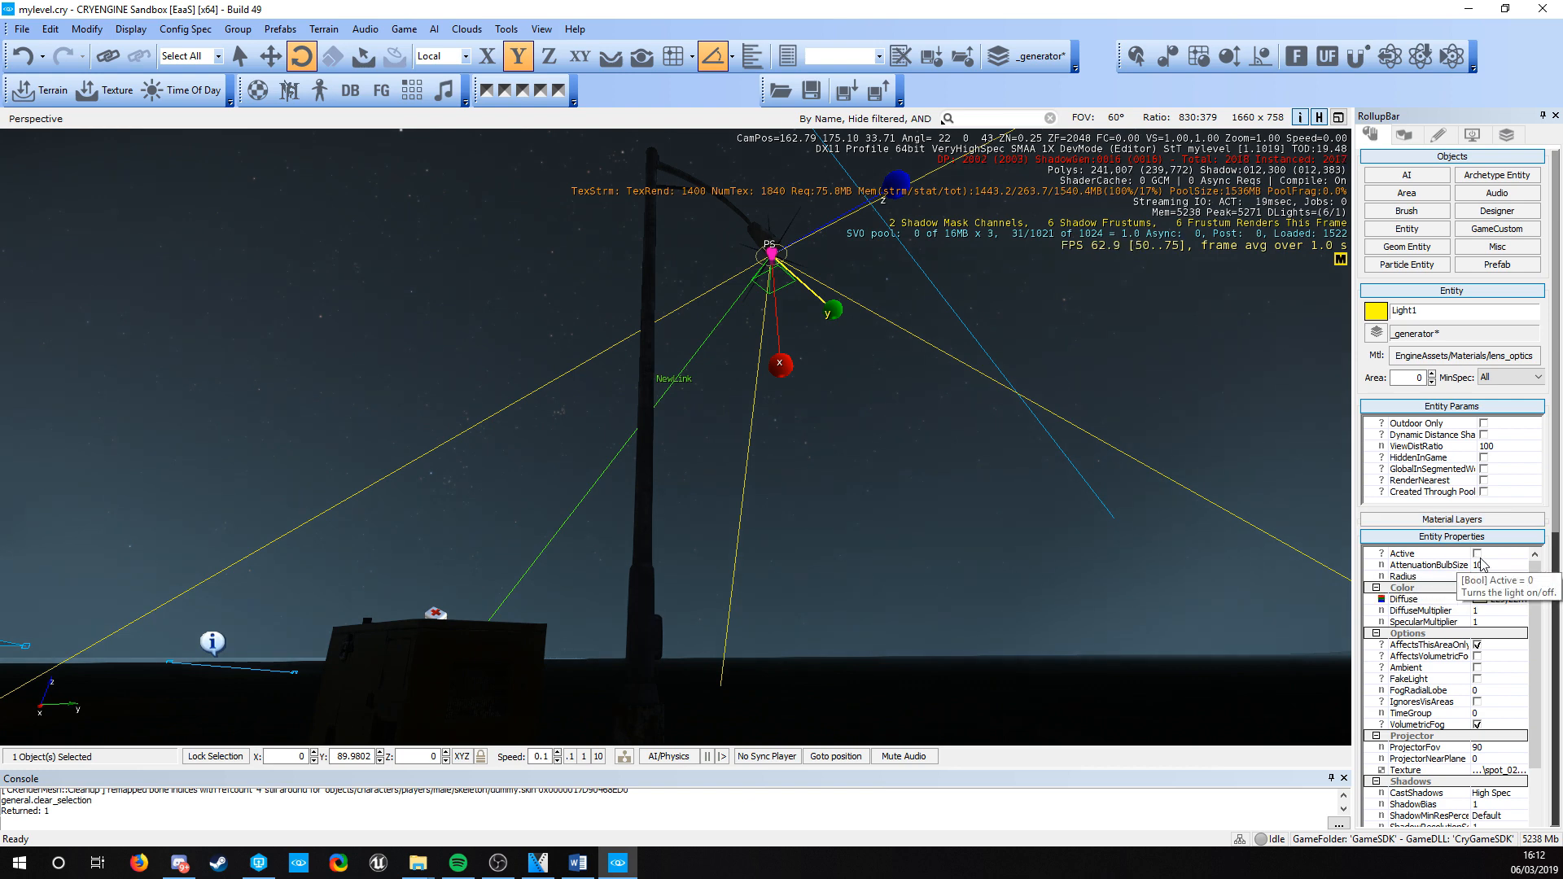
left_click(1477, 555)
right_click_drag(686, 457, 686, 458)
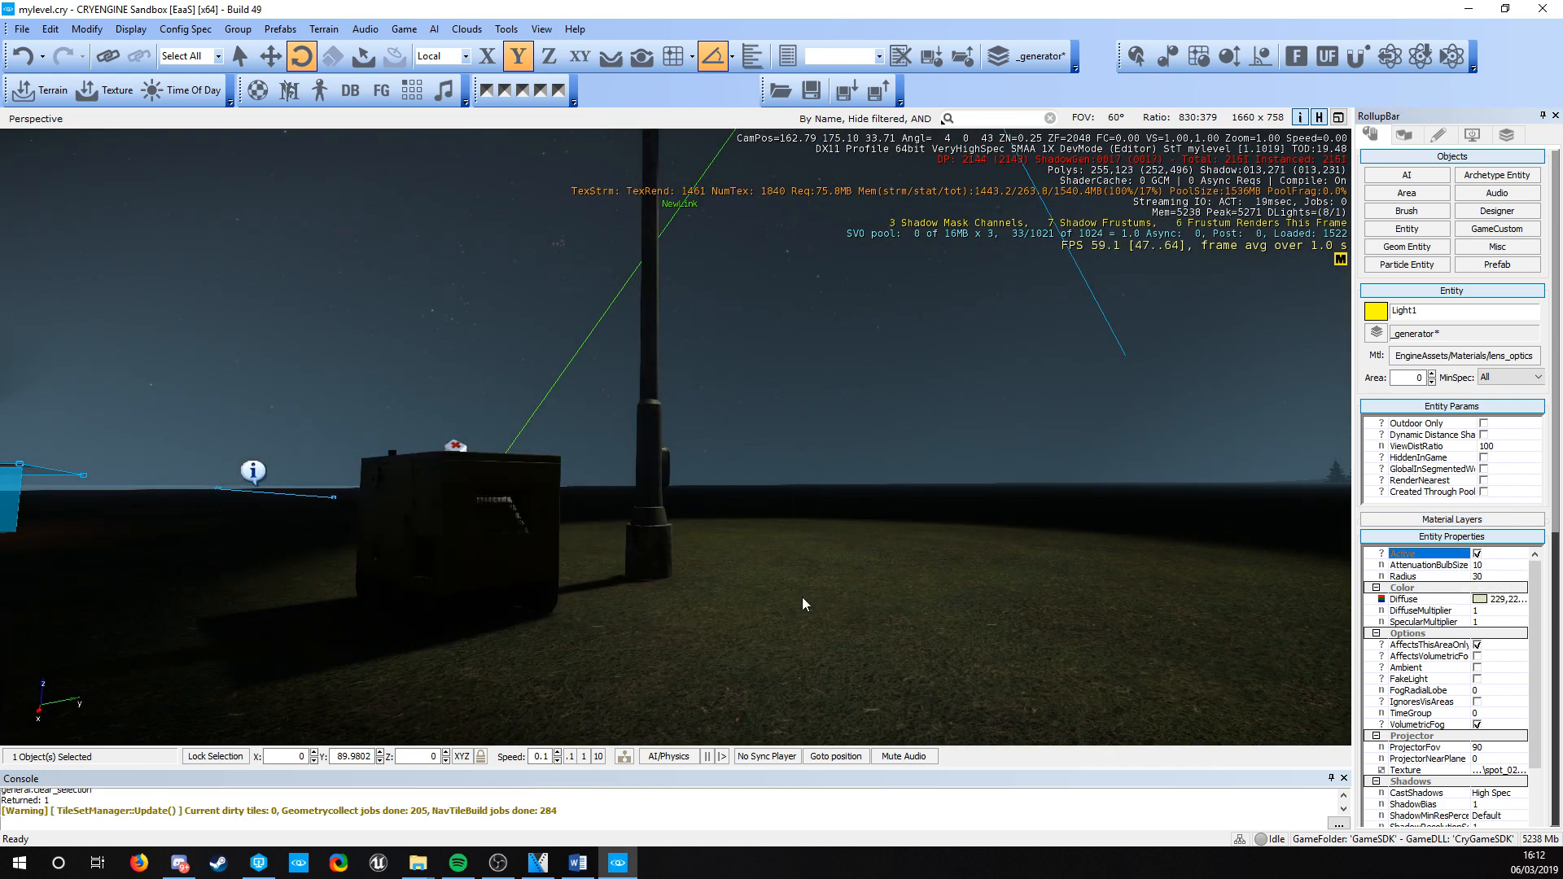
- Examine the lit lamp, its pool of light and the link to the generator from above
right_click_drag(802, 597, 755, 600)
left_click(744, 602)
key("s")
key("d")
key("s")
key("w")
key("s")
key("a")
key("w")
key("a")
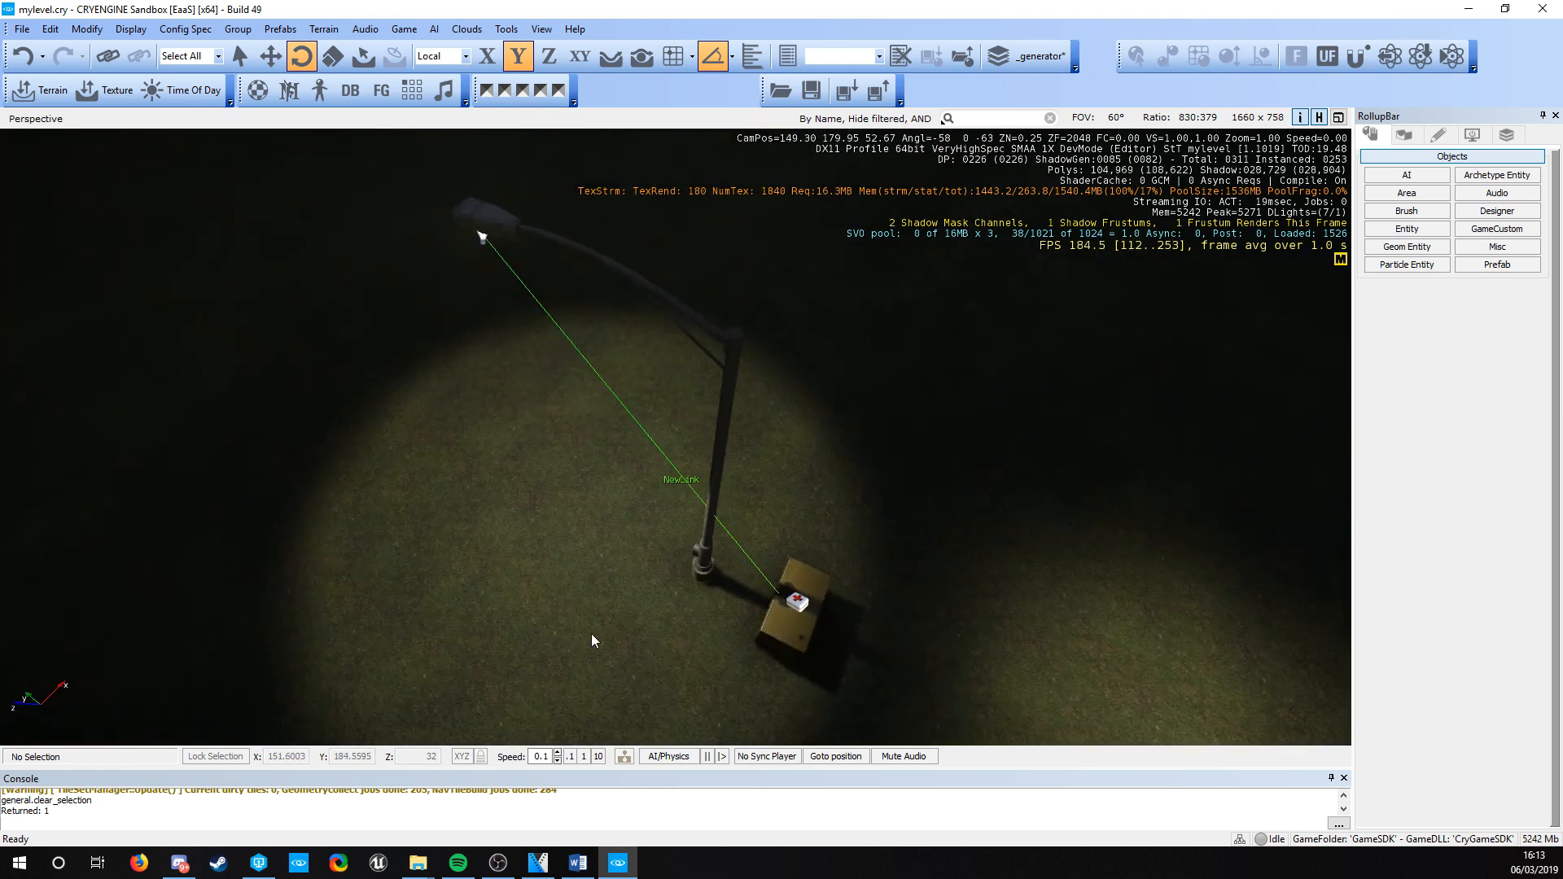
- Create a flow graph for the diesel generator with the group name "generator"
left_click(796, 632)
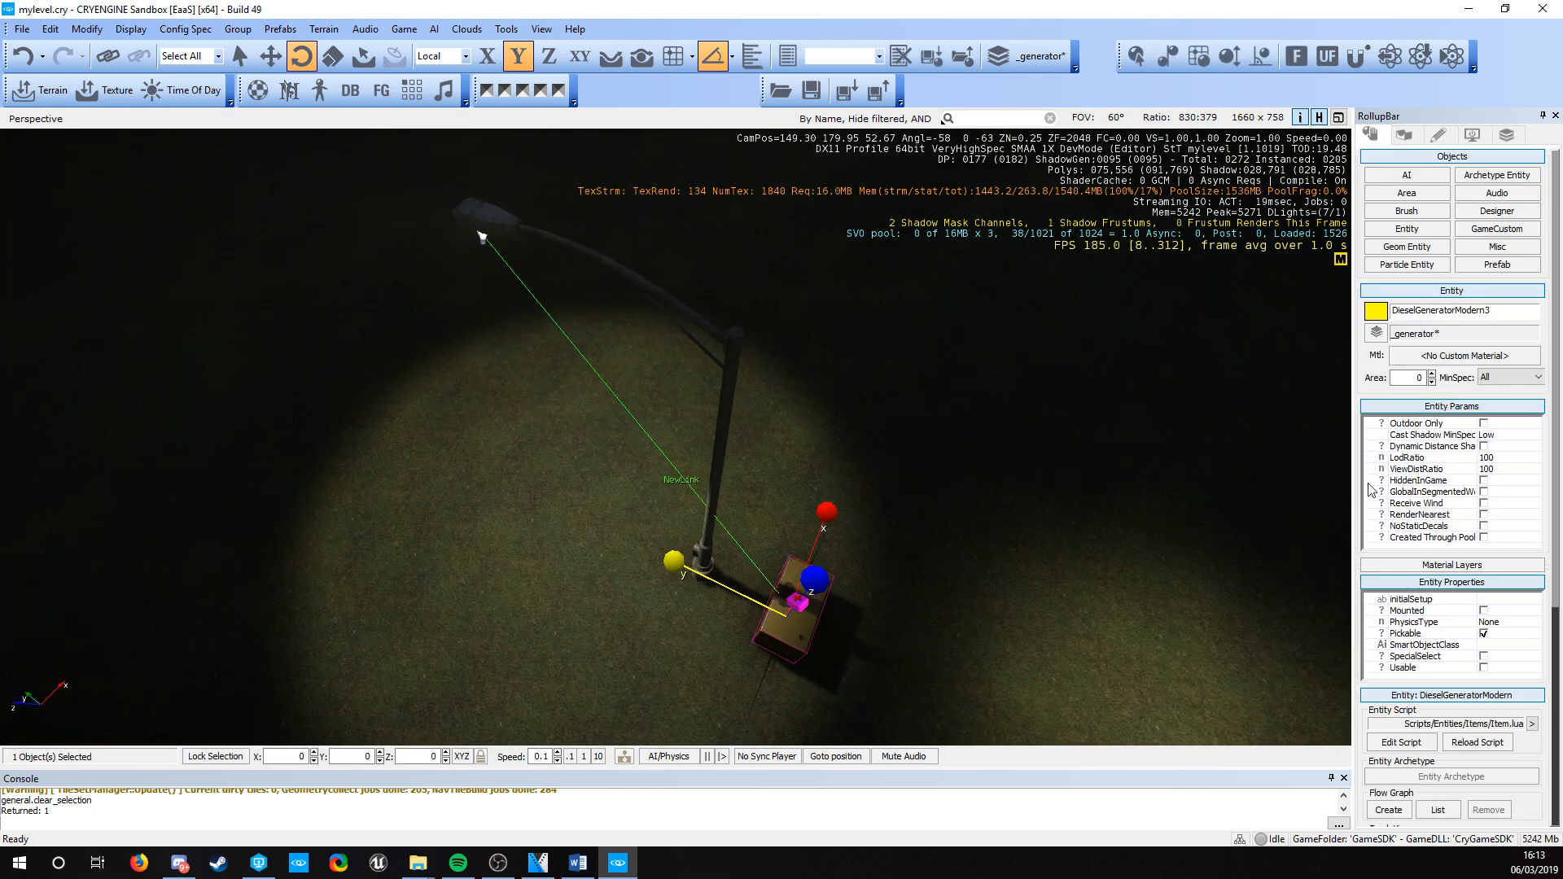
scroll(1440, 559, "down", 3)
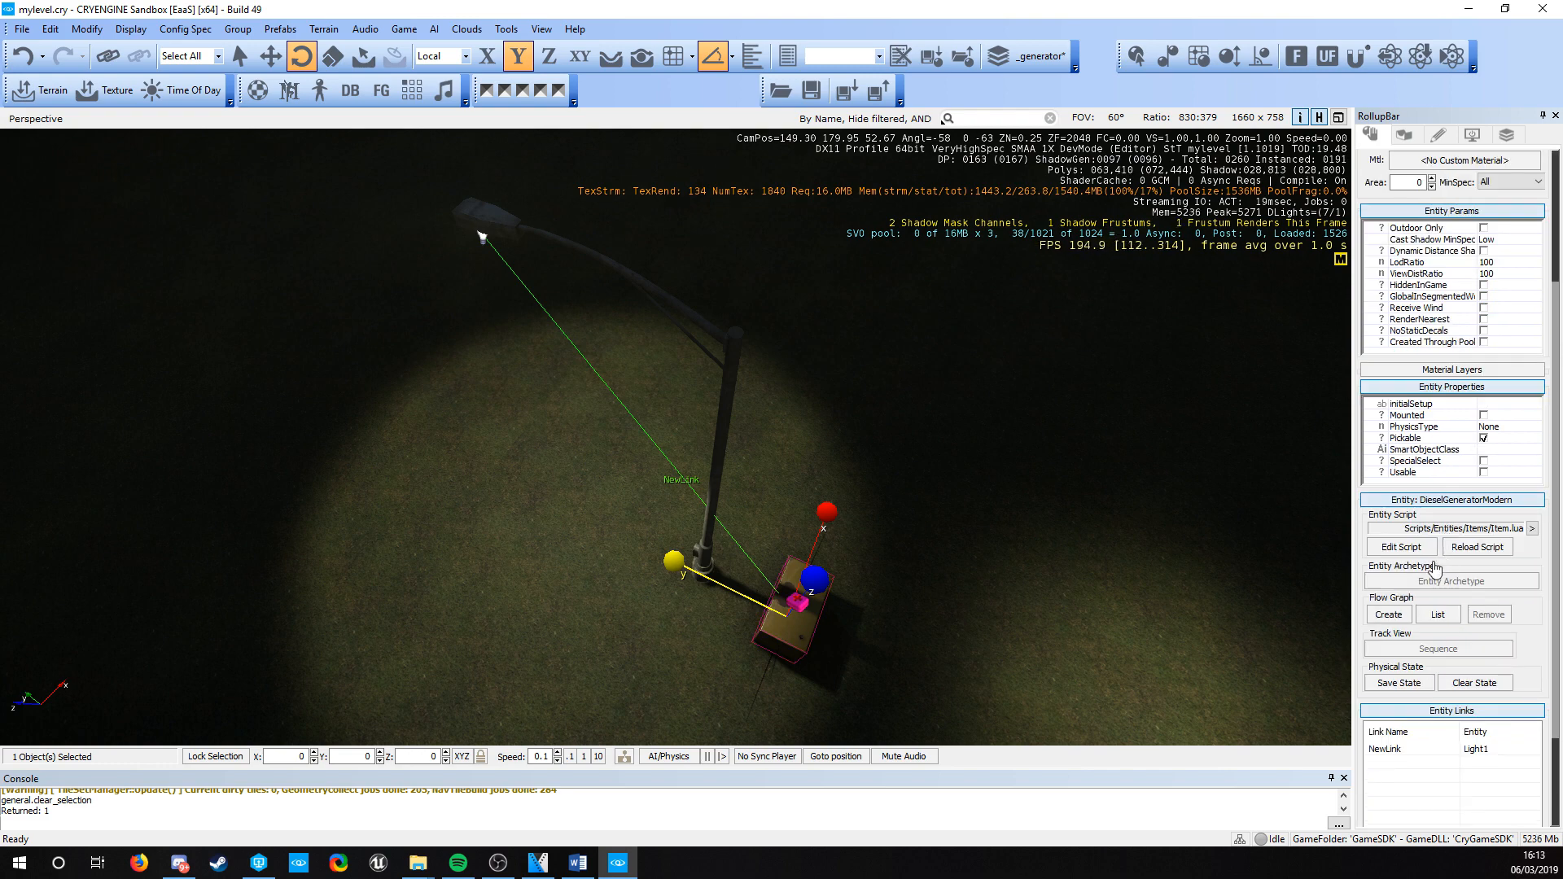
left_click(1388, 614)
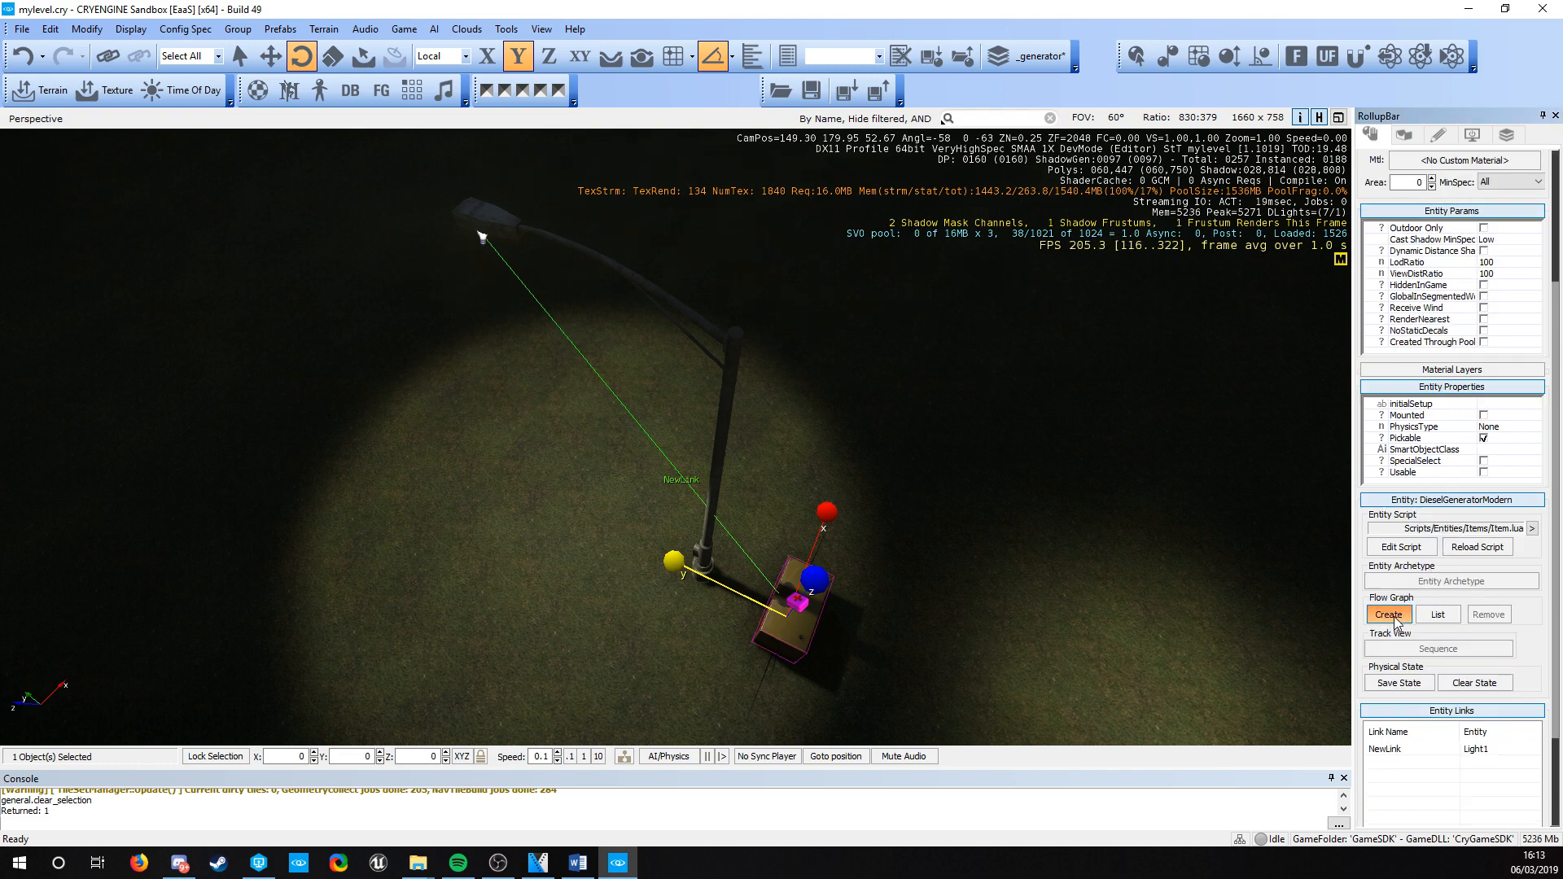
type("g")
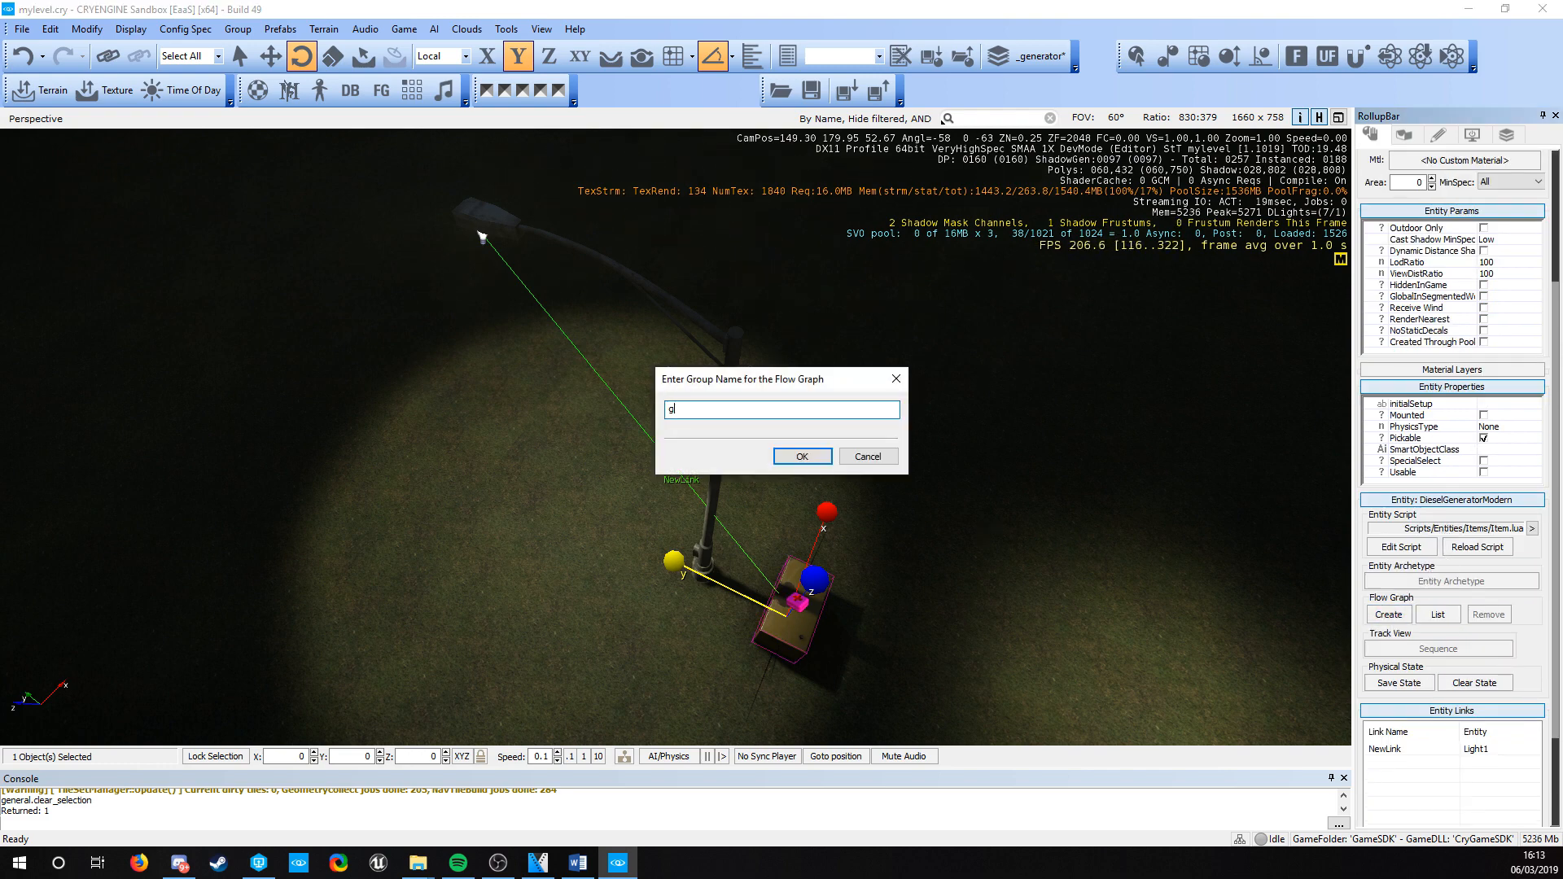
type("enerator")
key("Return")
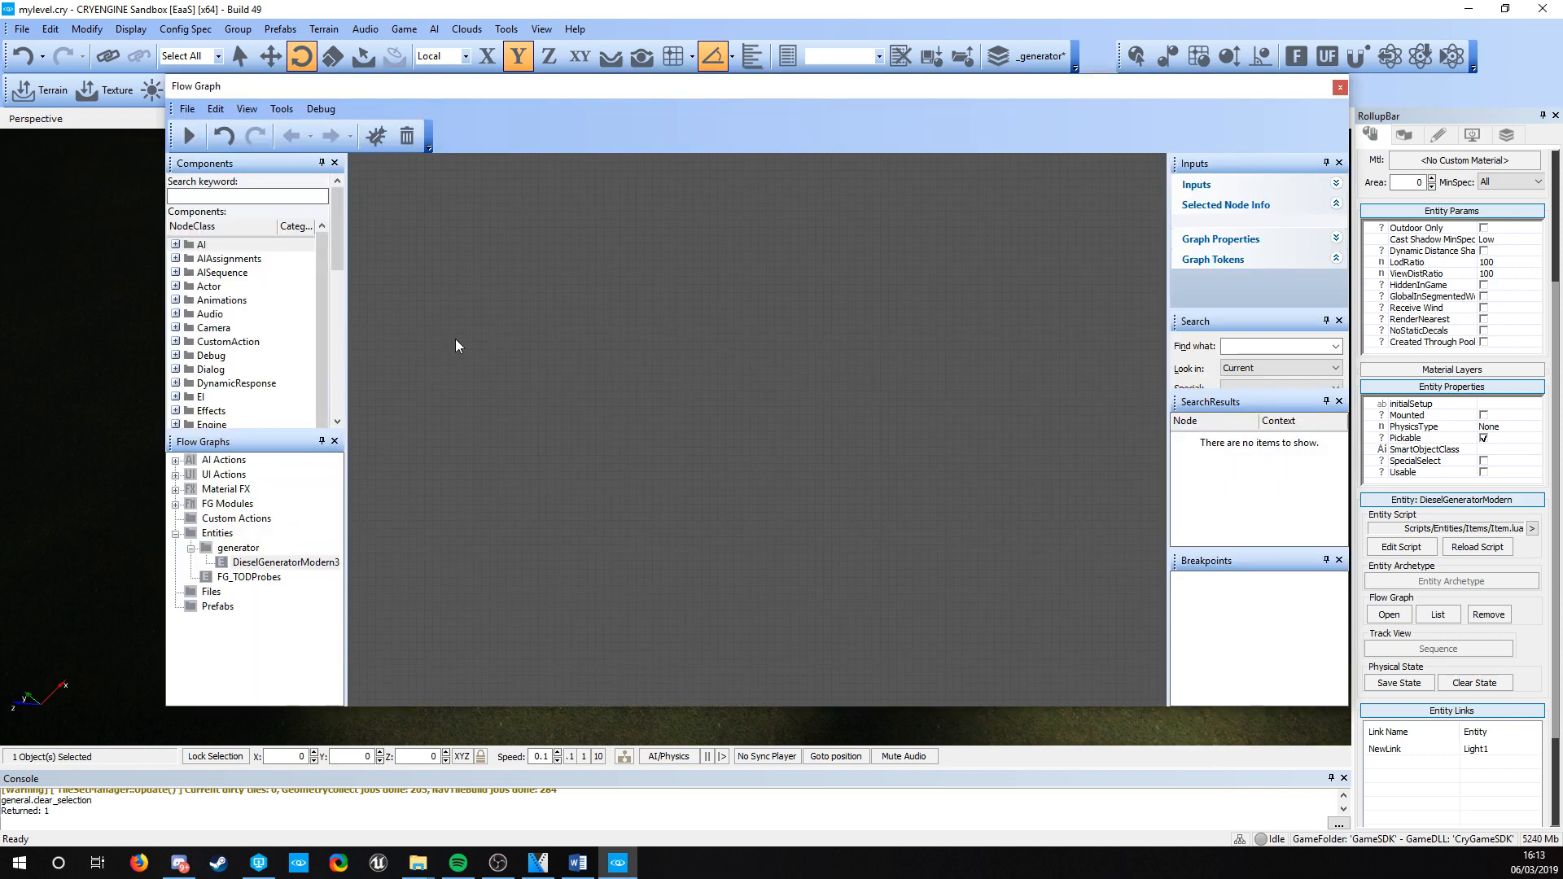
- Add the selected generator entity as a node in the new flow graph and reposition it on the canvas
right_click(549, 350)
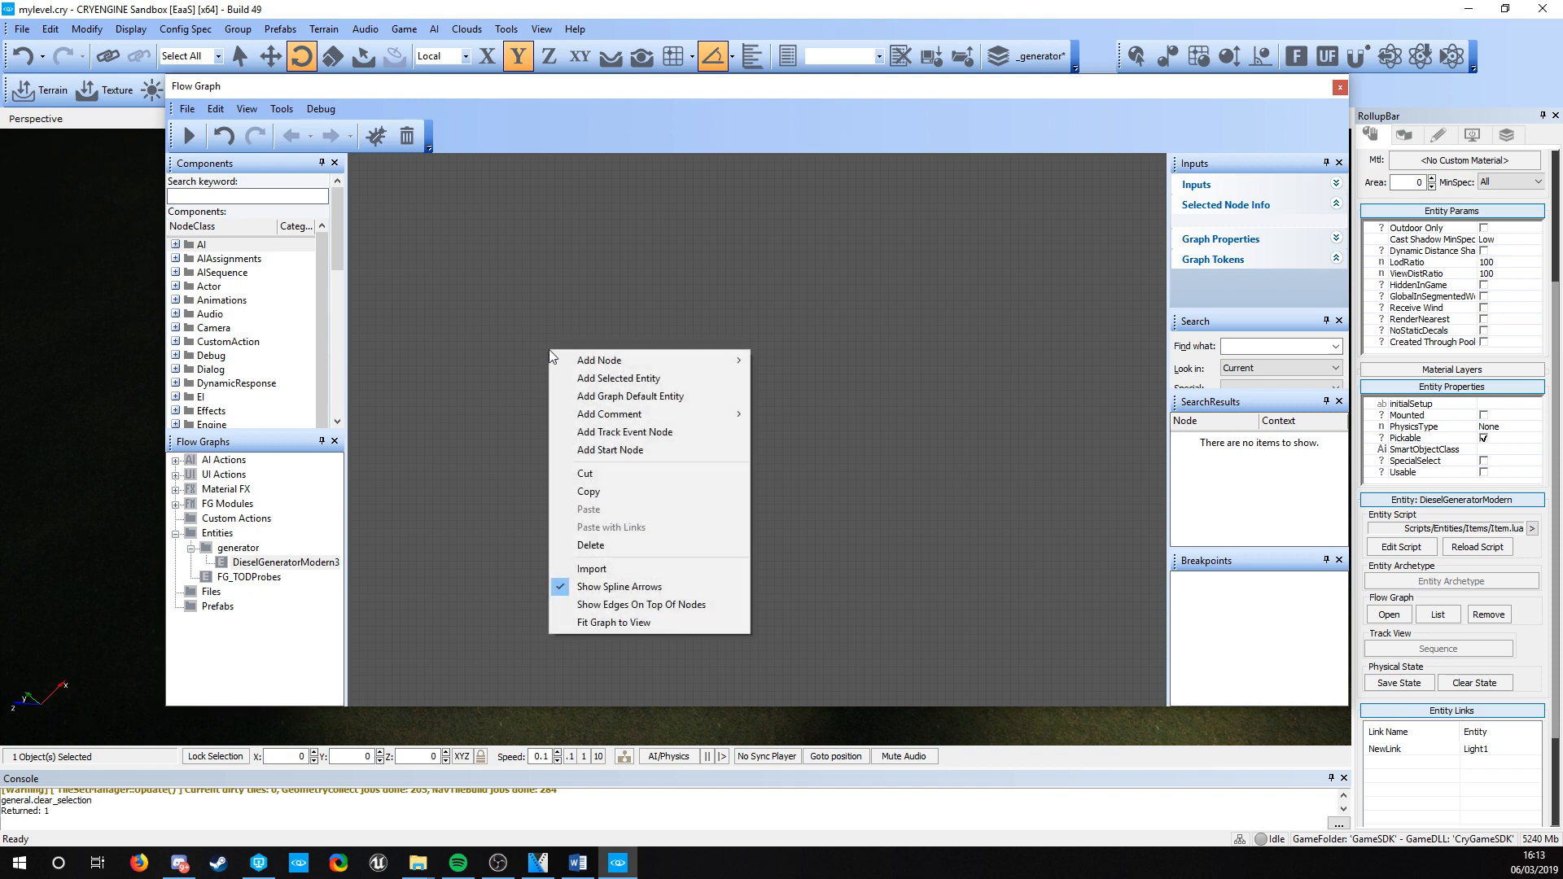
left_click(502, 324)
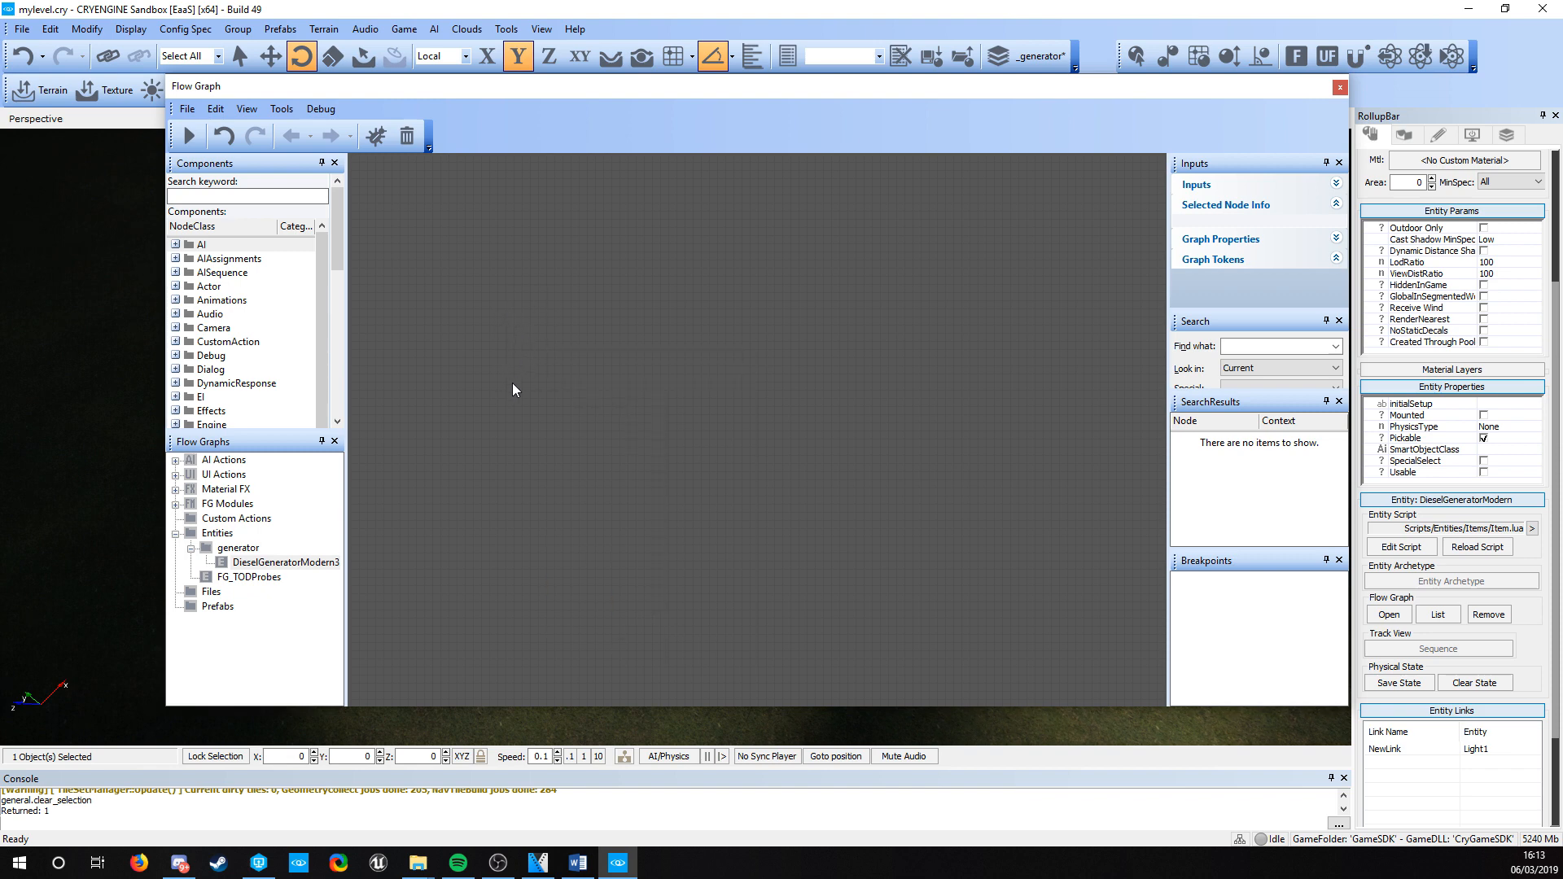
right_click(539, 345)
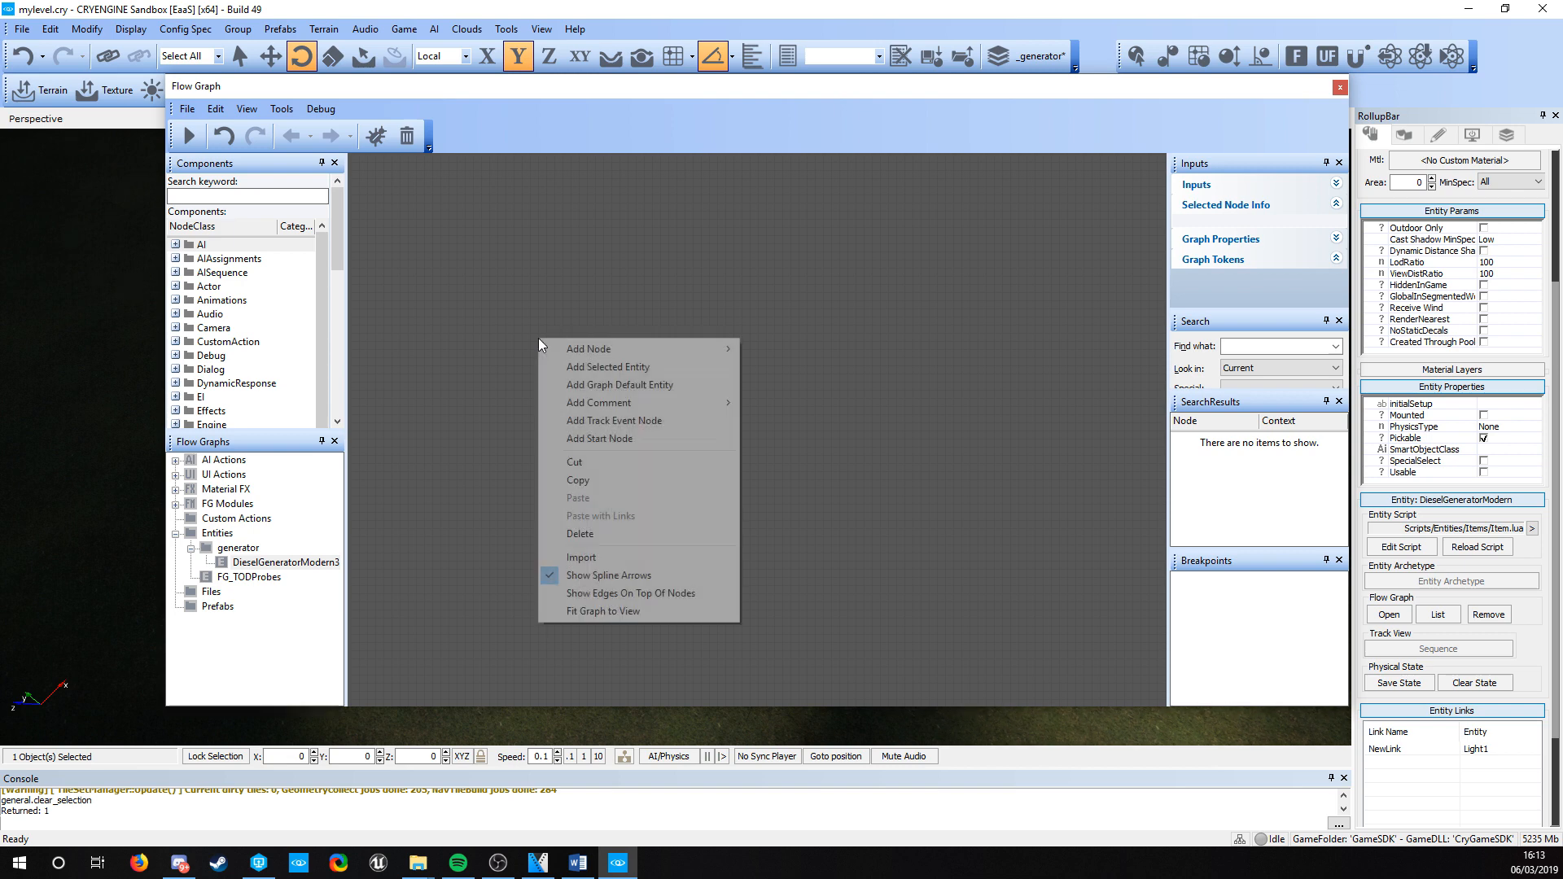
left_click(588, 368)
left_click_drag(586, 345, 488, 340)
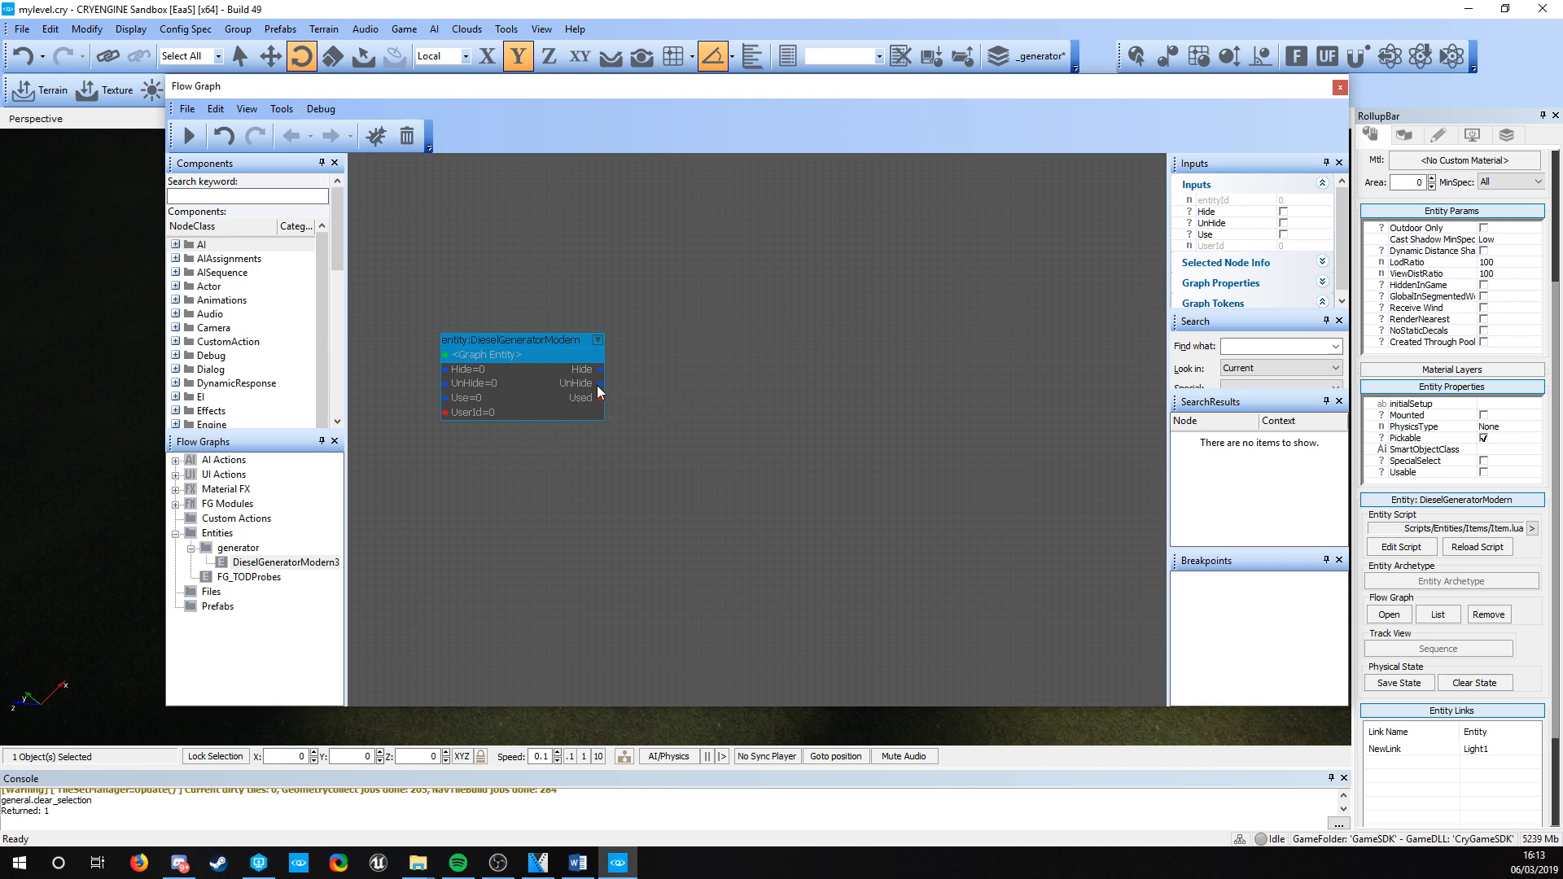
- Close the Flow Graph editor and deselect the generator in the level
left_click(711, 448)
right_click(779, 324)
left_click(650, 429)
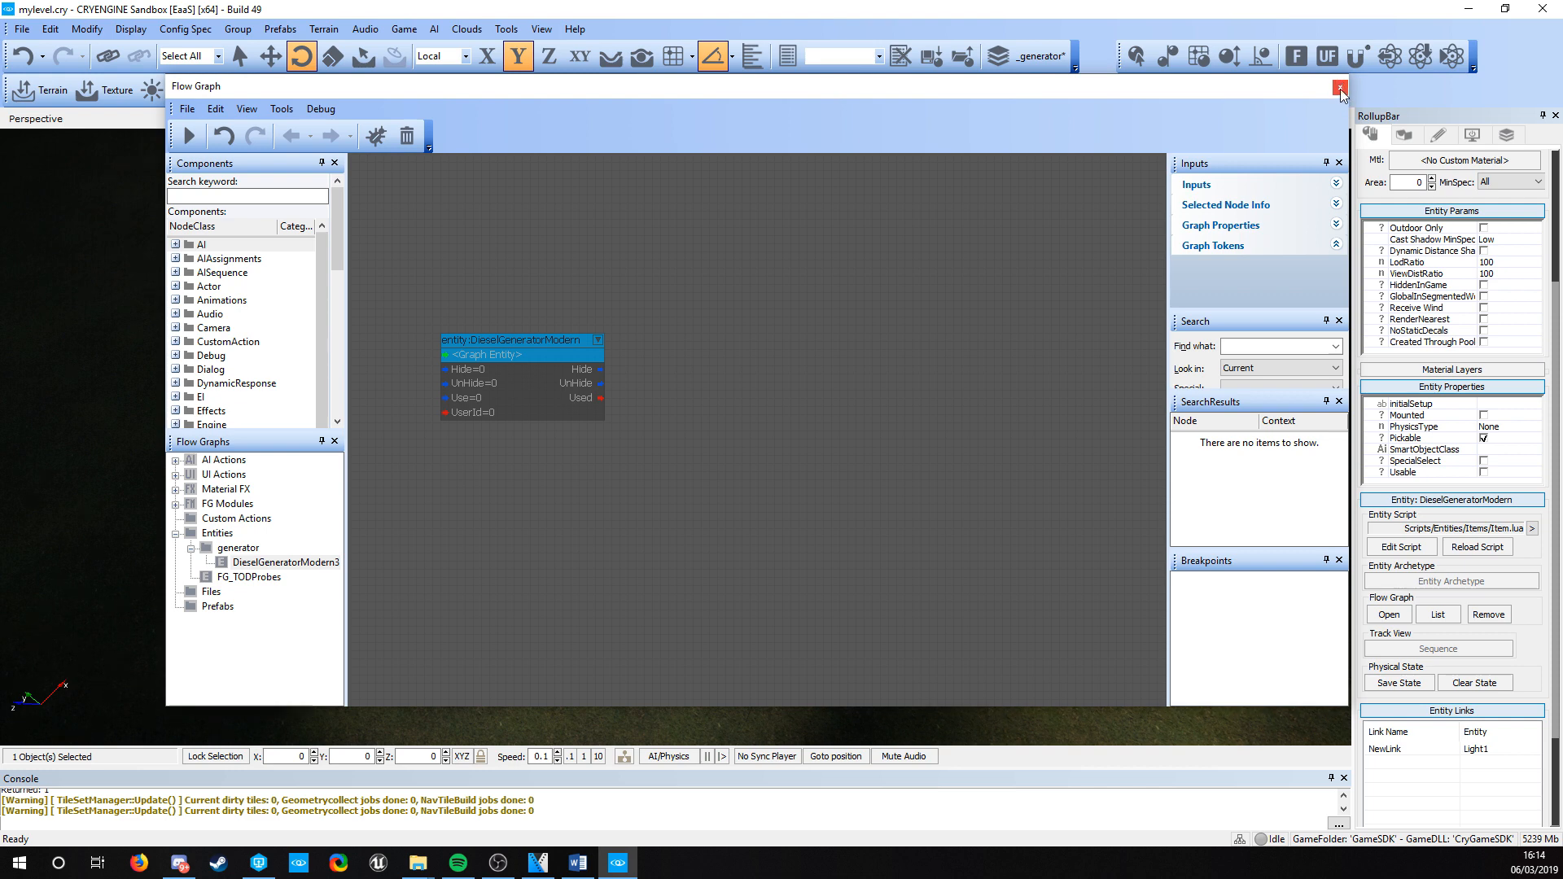
left_click(1340, 90)
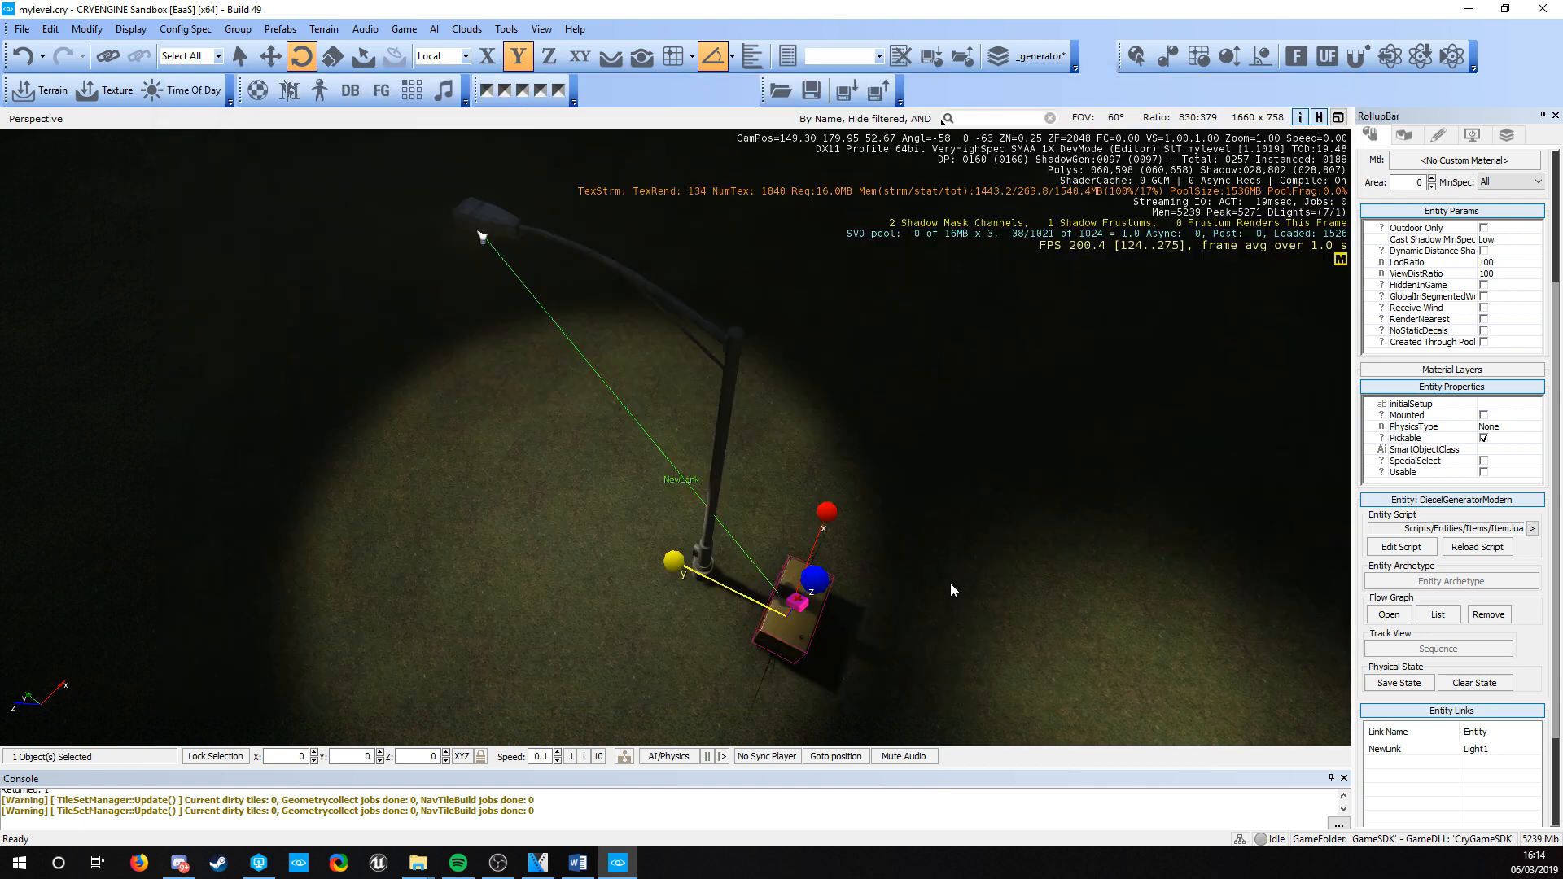
left_click(899, 635)
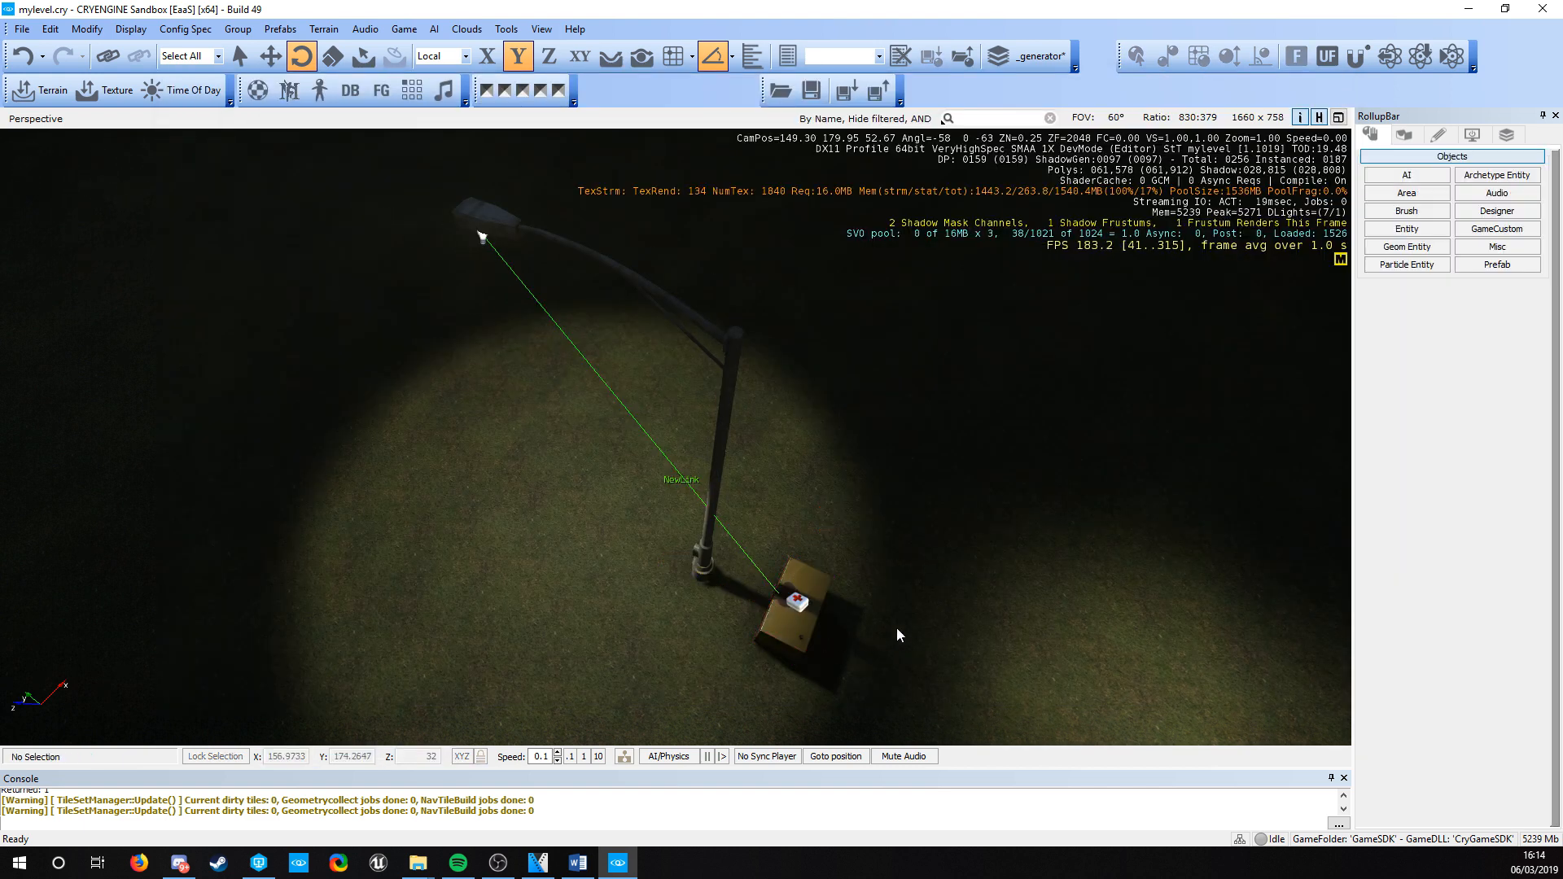
- Select the generator again and review its entity link to the lamp's light
left_click(796, 619)
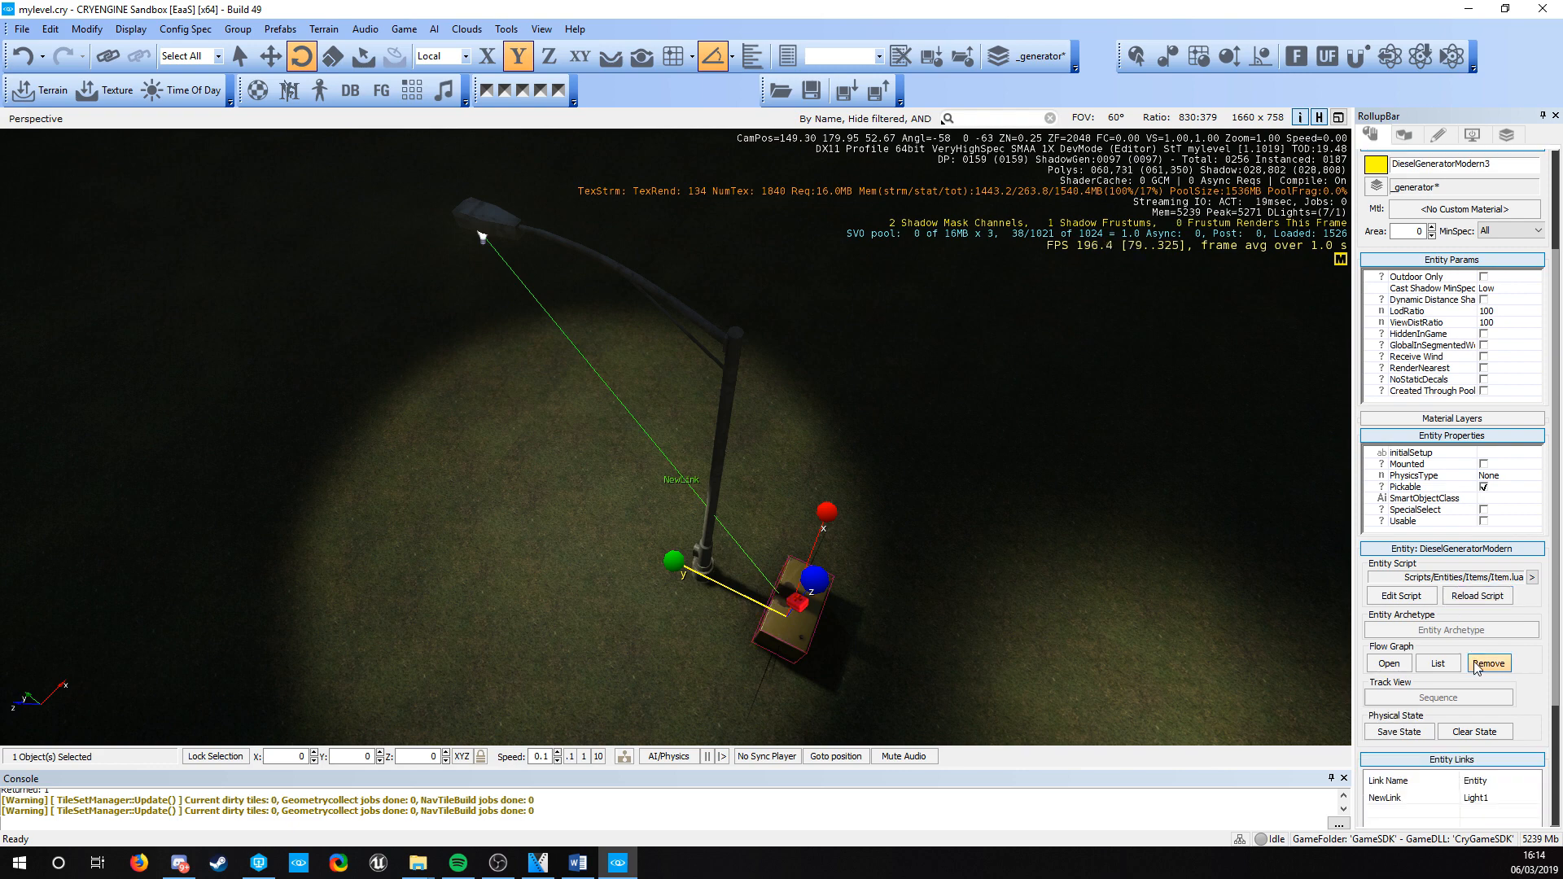
scroll(1474, 664, "down", 2)
scroll(1386, 727, "down", 1)
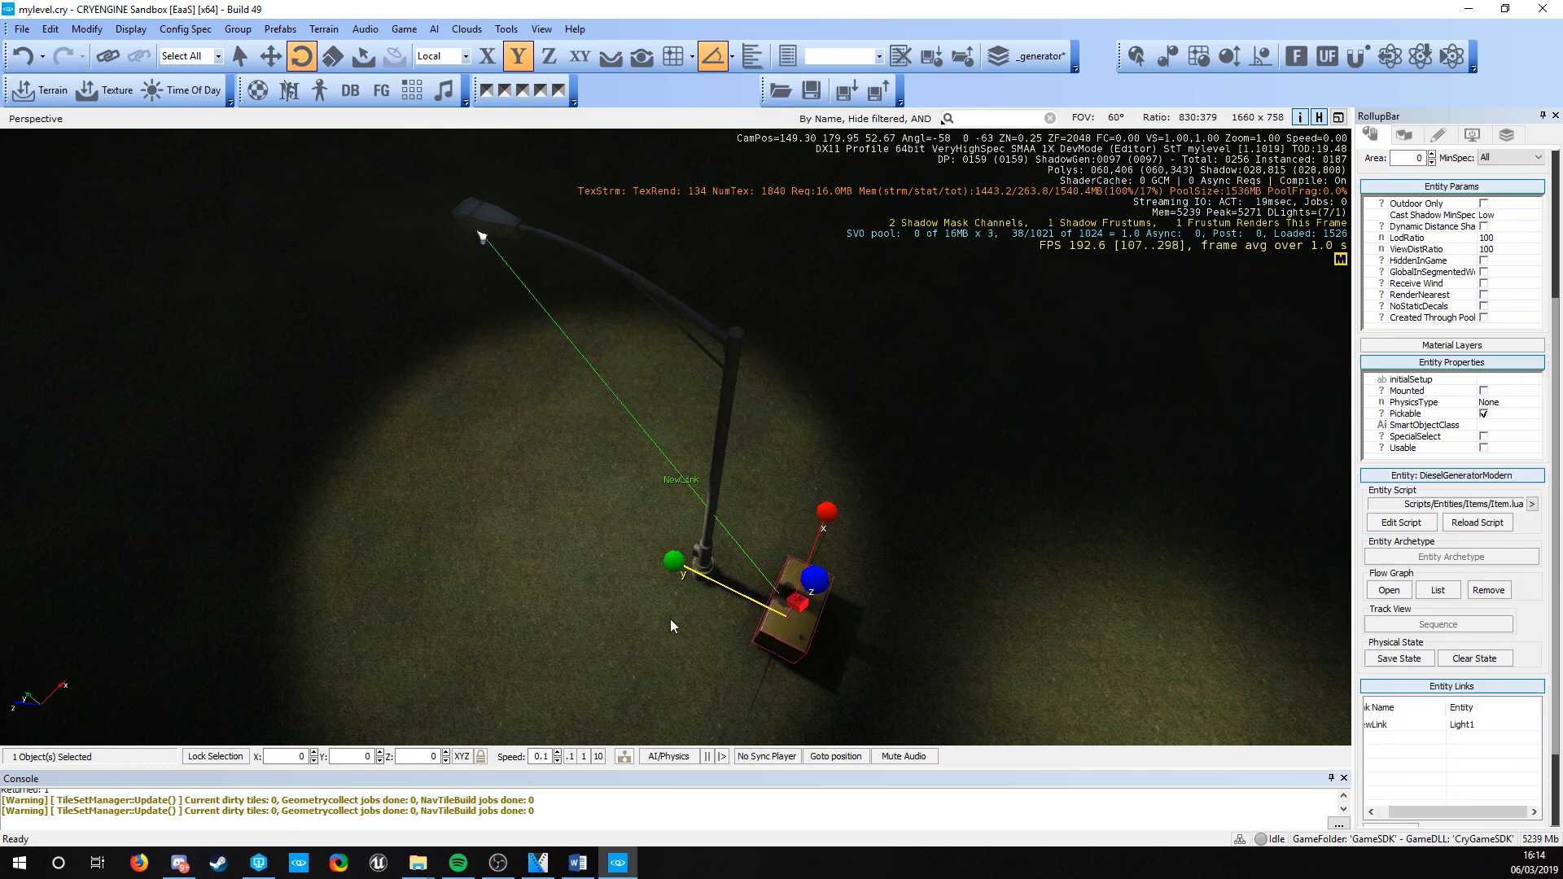
right_click_drag(593, 554, 582, 554)
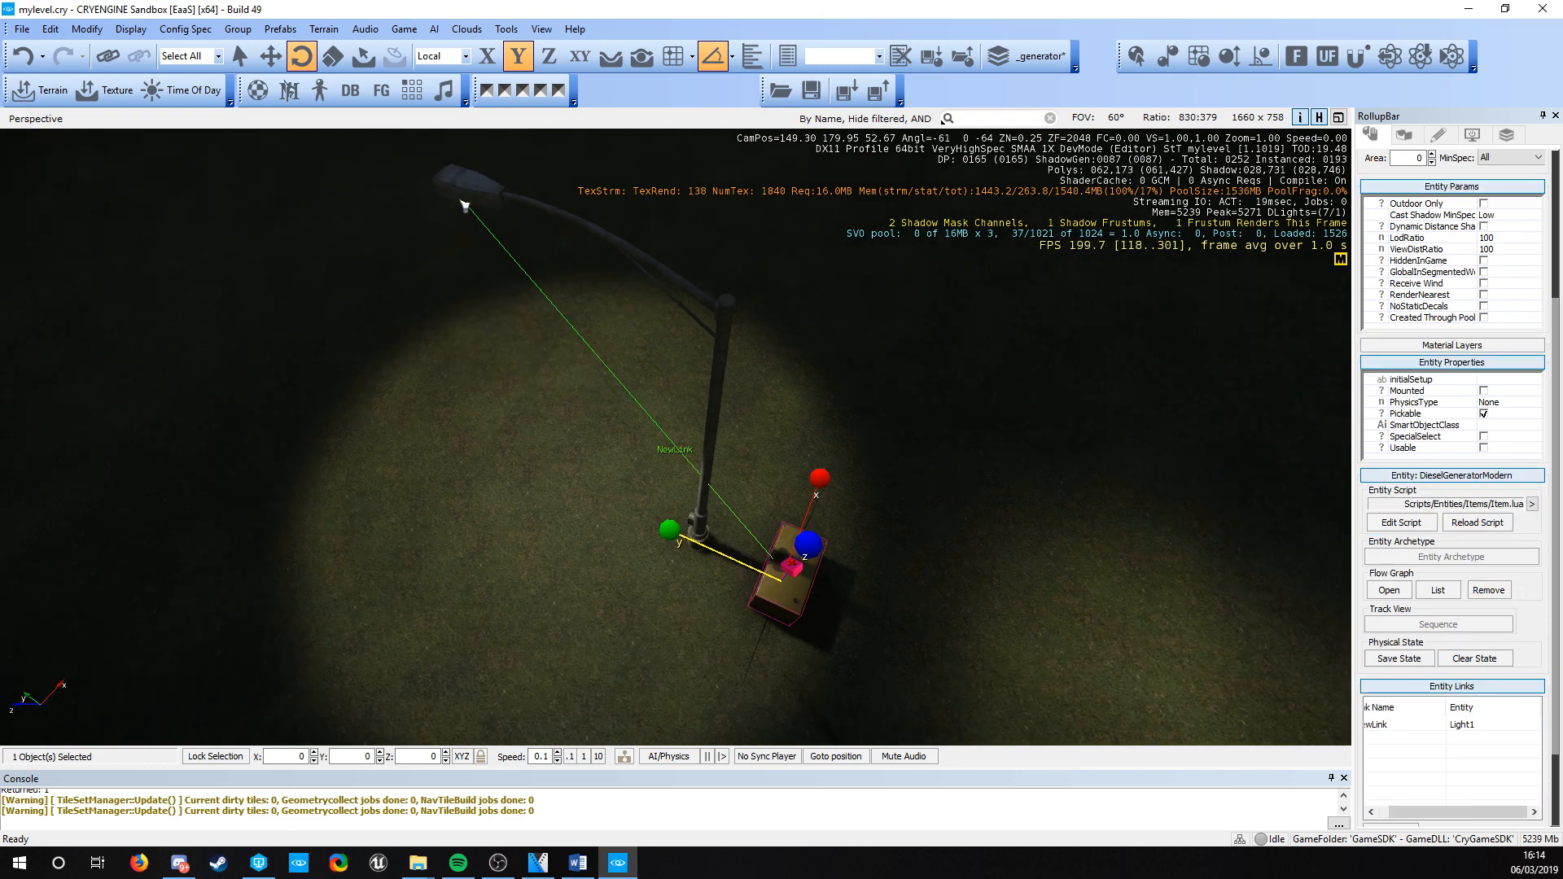